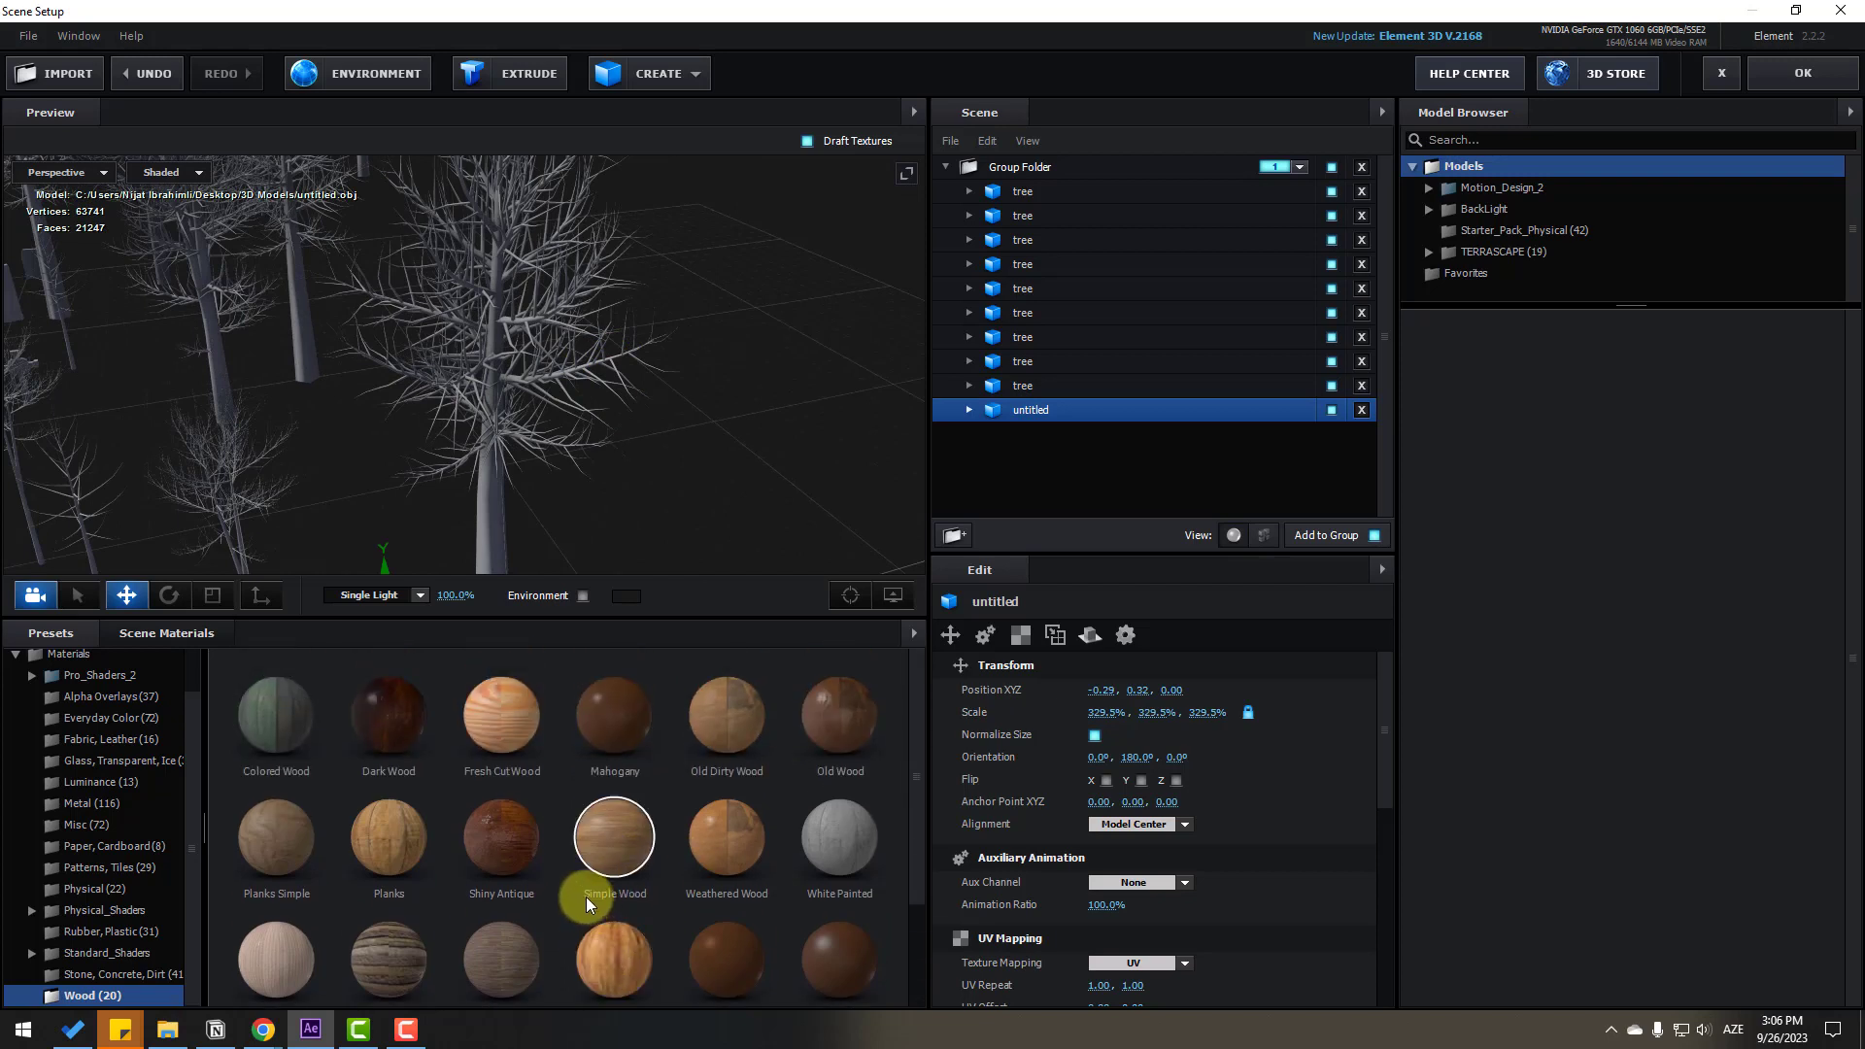
# Apply the Old Wood material to the trunk of the tree standing apart from the graveyard
pyautogui.moveTo(847, 730); pyautogui.dragTo(492, 555)
pyautogui.scroll(-5, 556, 472)
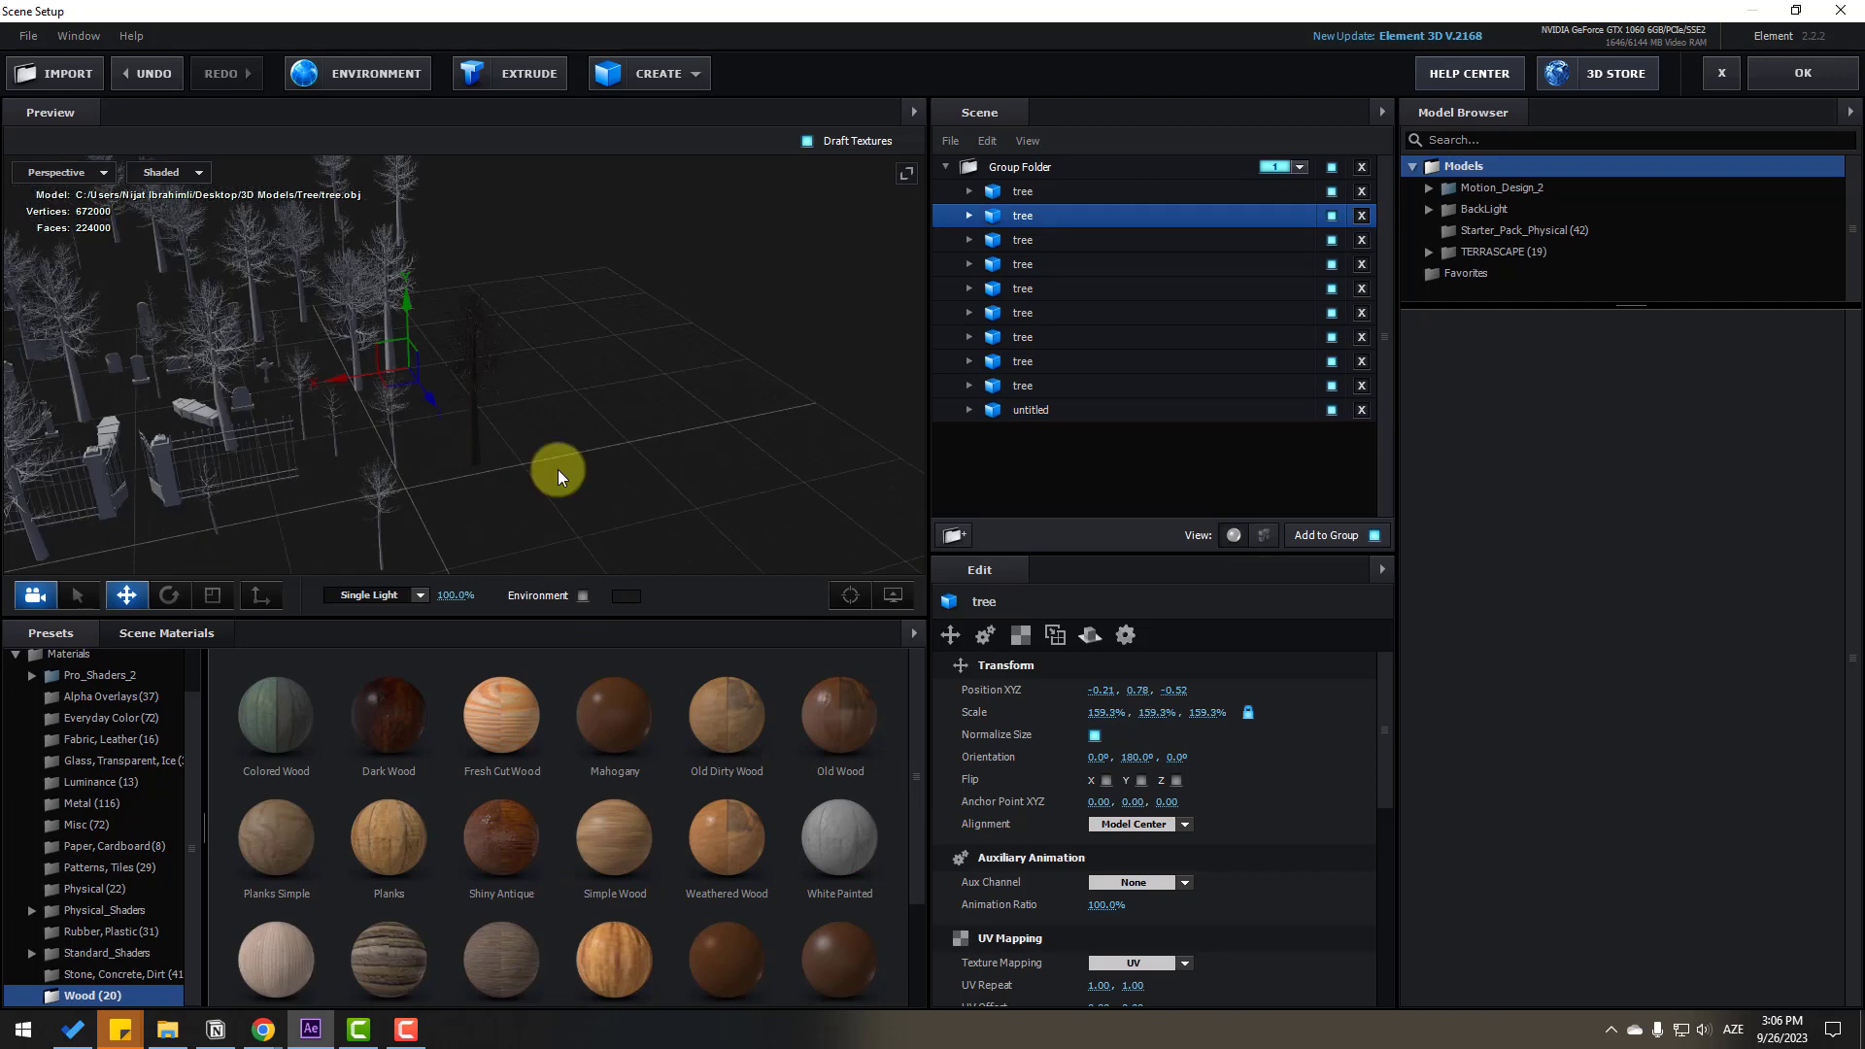
pyautogui.click(475, 338)
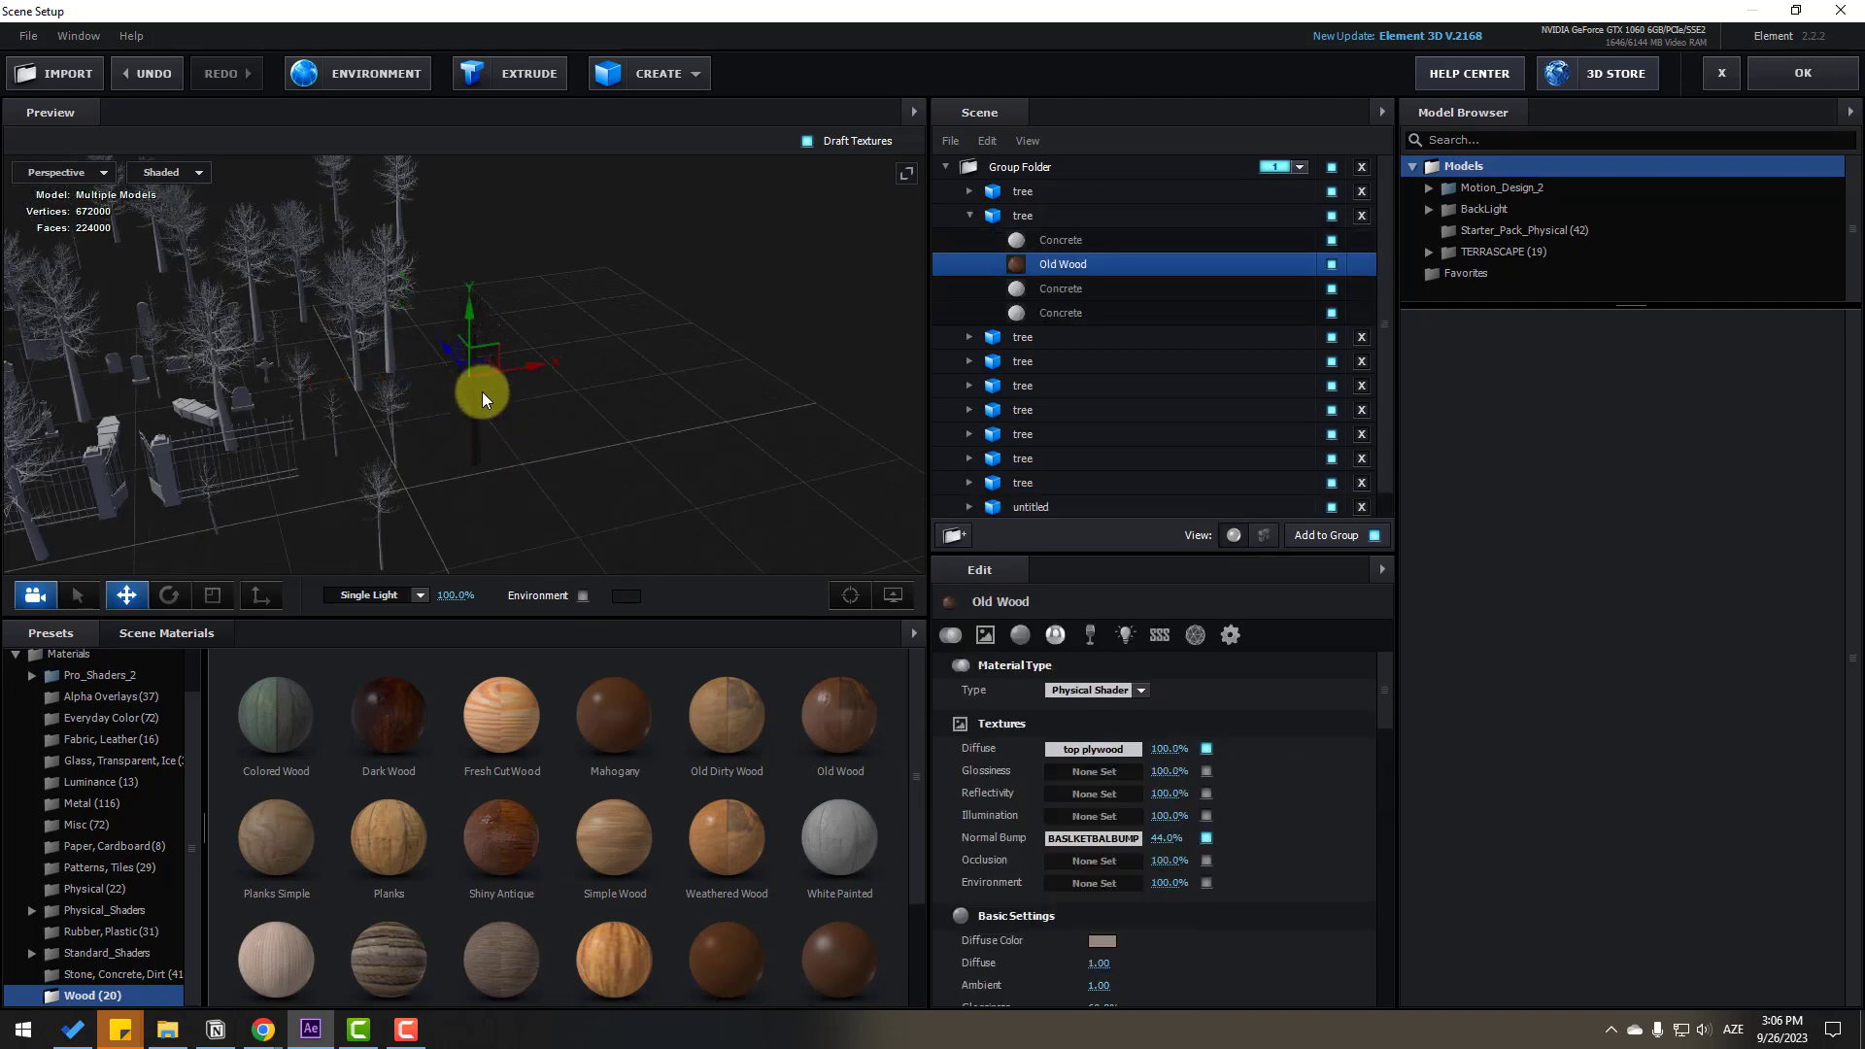
pyautogui.scroll(3, 511, 410)
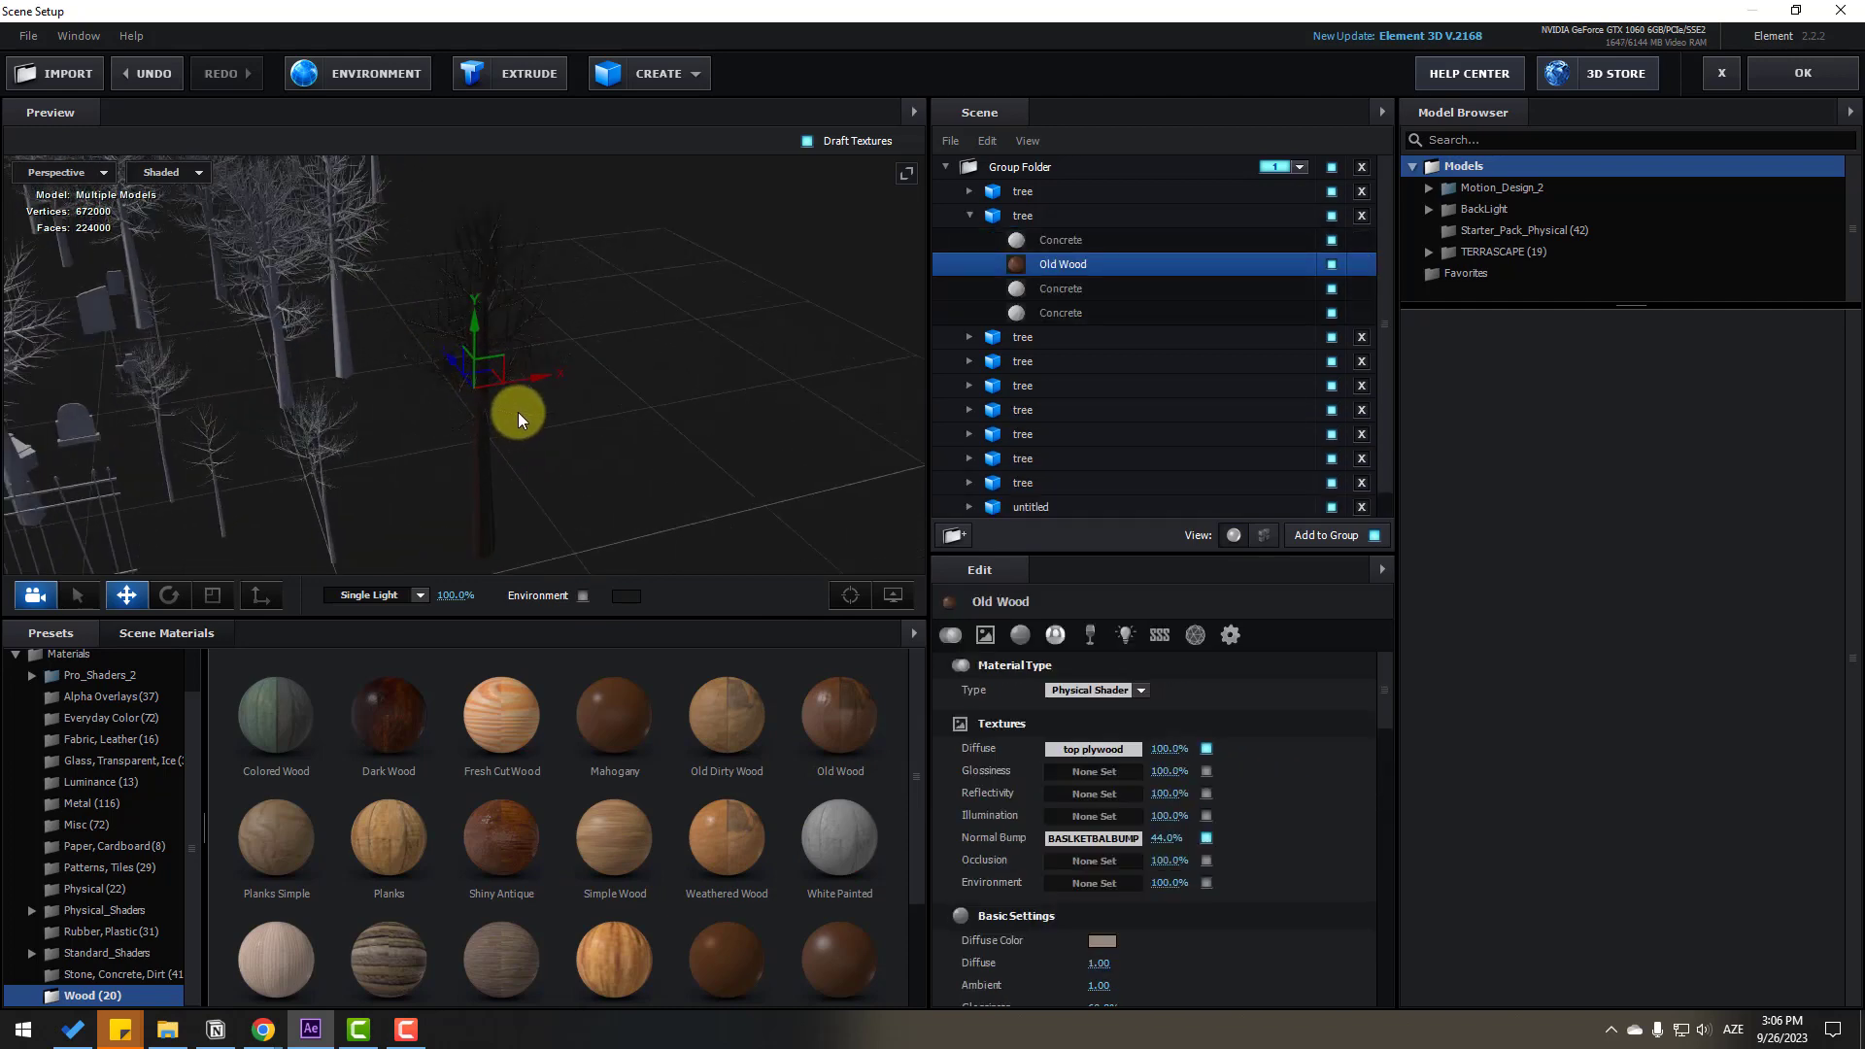
# Set the Normals of the second tree in the scene list to Auto Normals
pyautogui.click(1014, 215)
pyautogui.click(1020, 635)
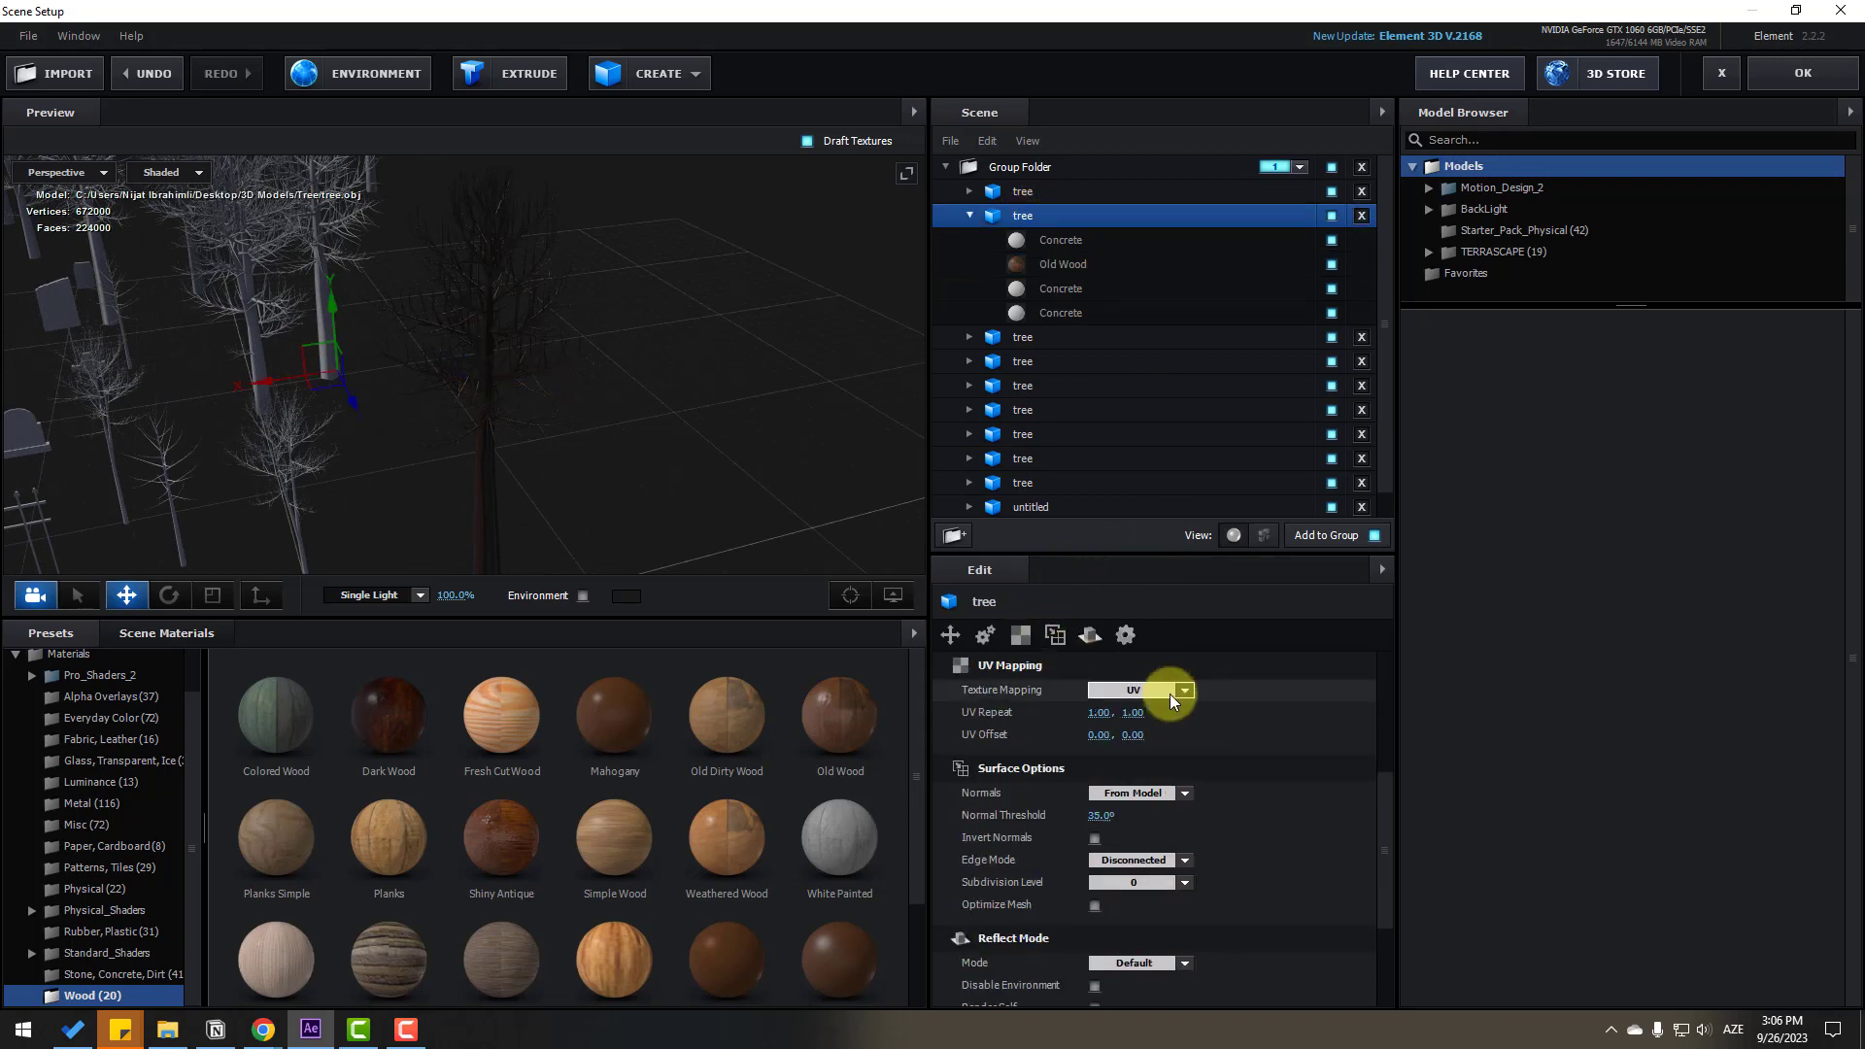
pyautogui.scroll(-1, 1384, 777)
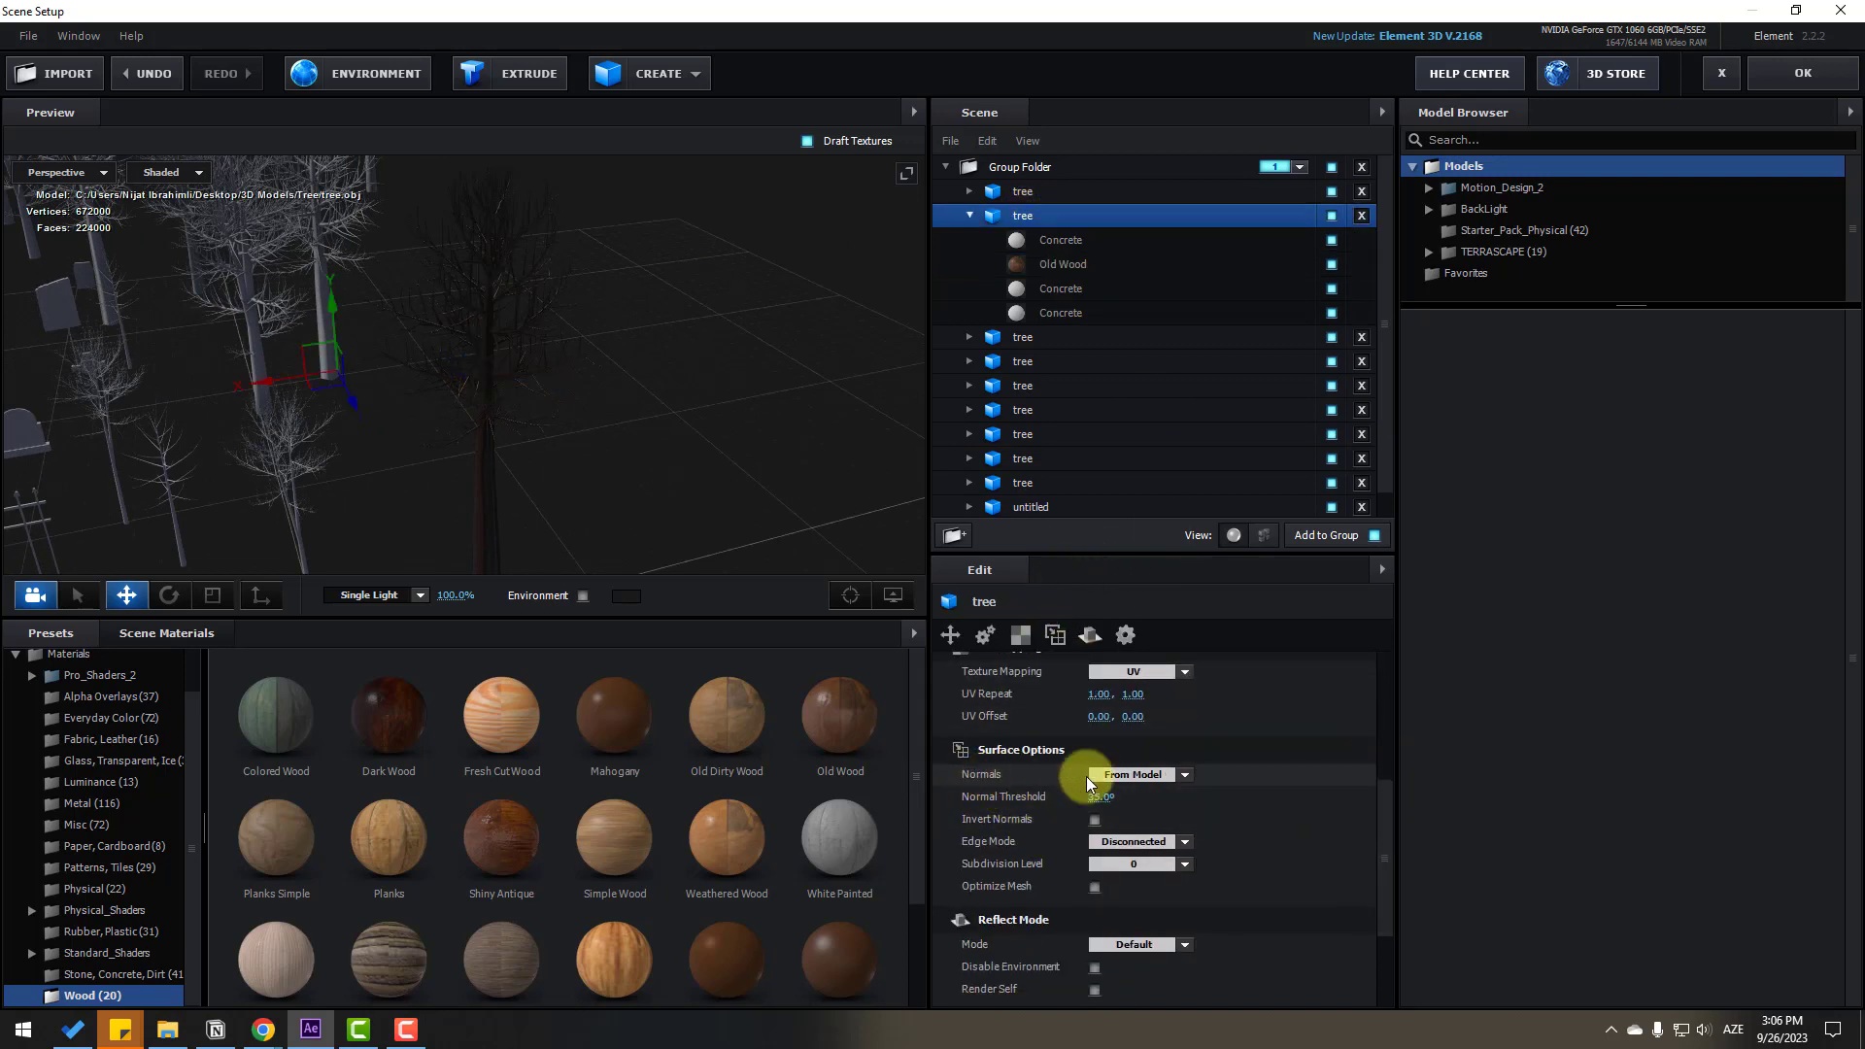
pyautogui.click(1137, 777)
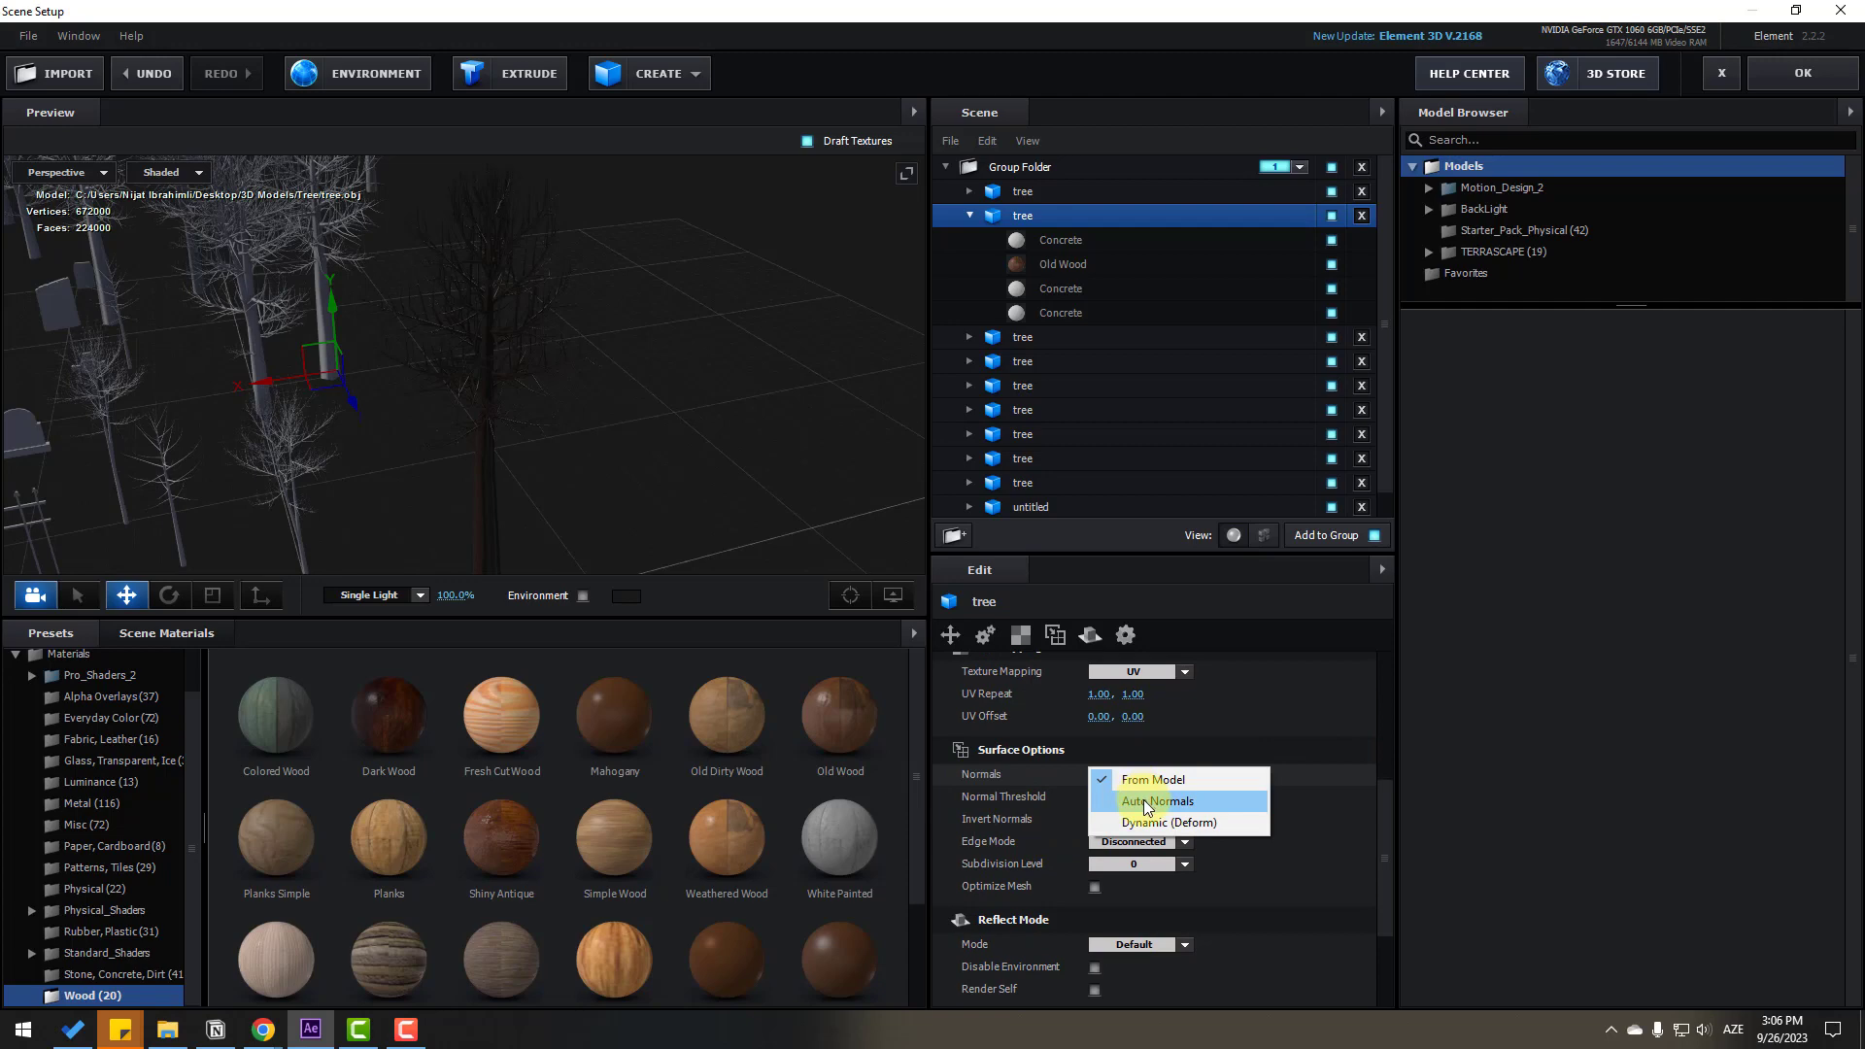
pyautogui.click(1146, 802)
# Turn on the environment display in the preview and view the whole forest against it
pyautogui.moveTo(657, 461); pyautogui.dragTo(563, 591)
pyautogui.click(583, 595)
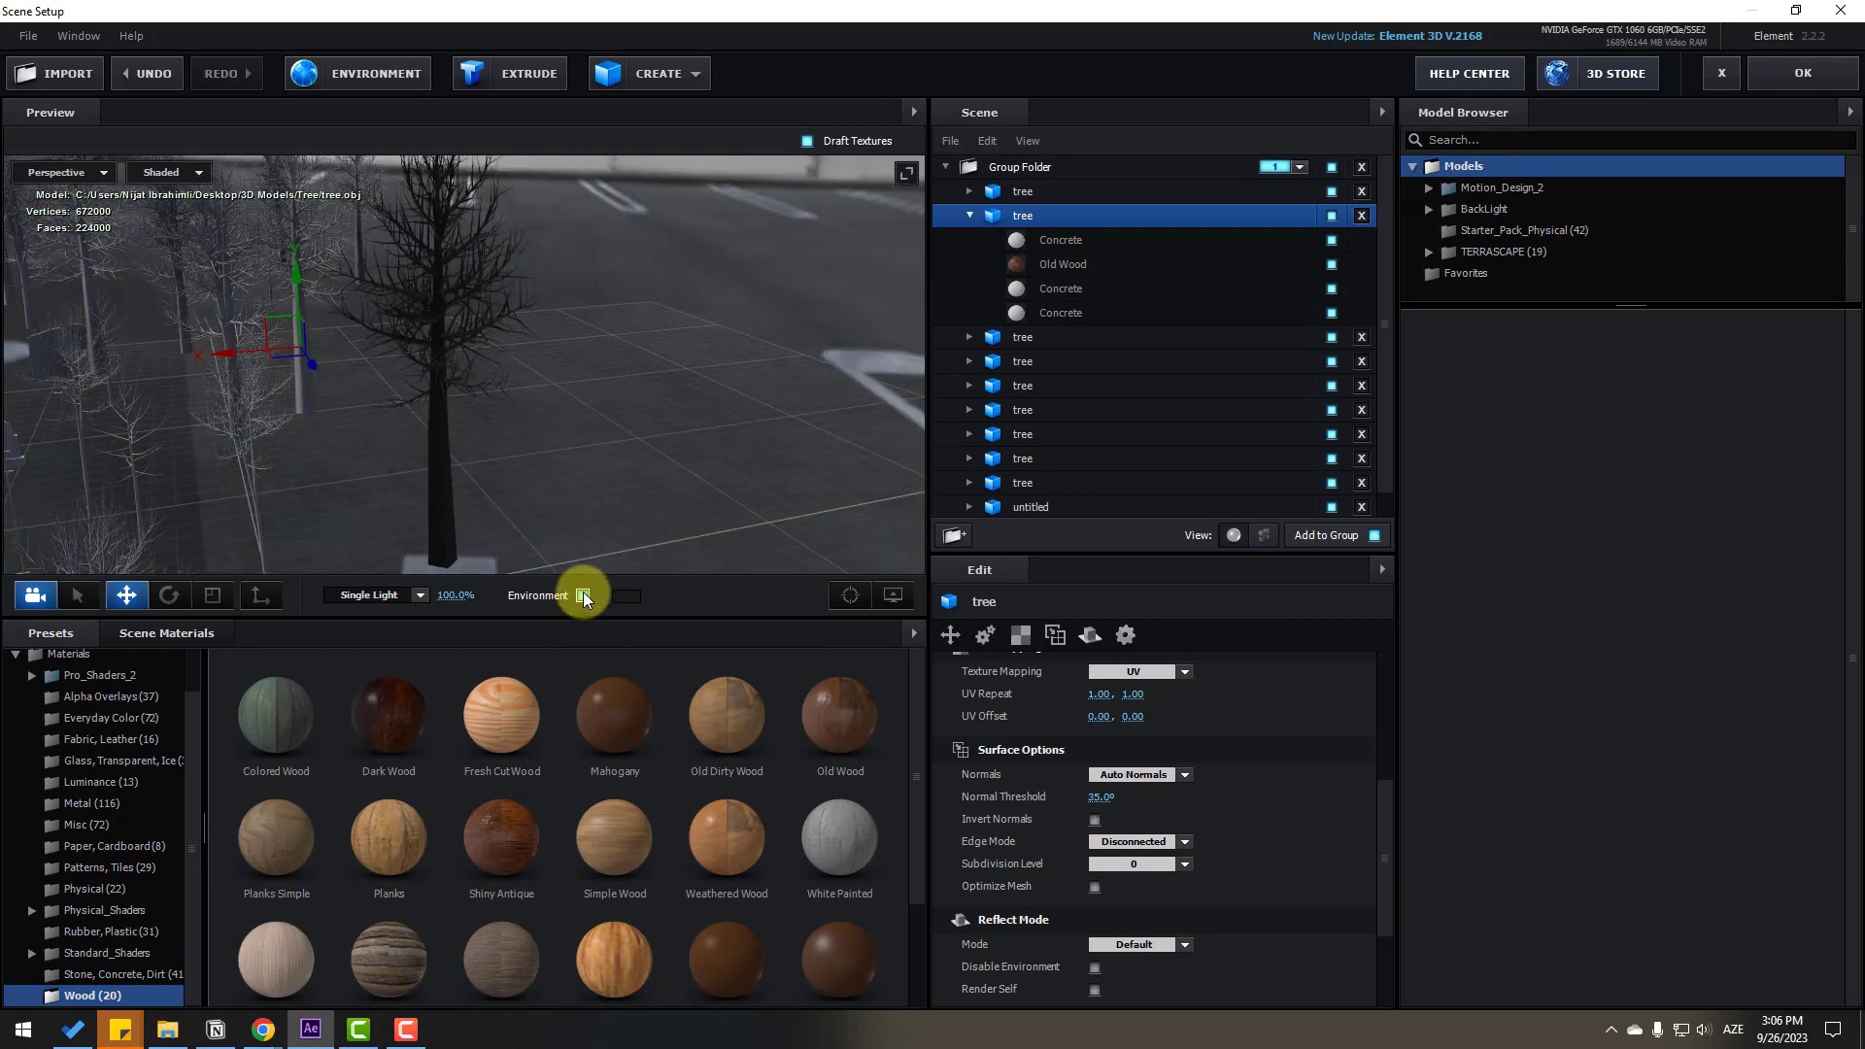
pyautogui.moveTo(592, 486); pyautogui.dragTo(553, 476)
pyautogui.scroll(2, 110, 709)
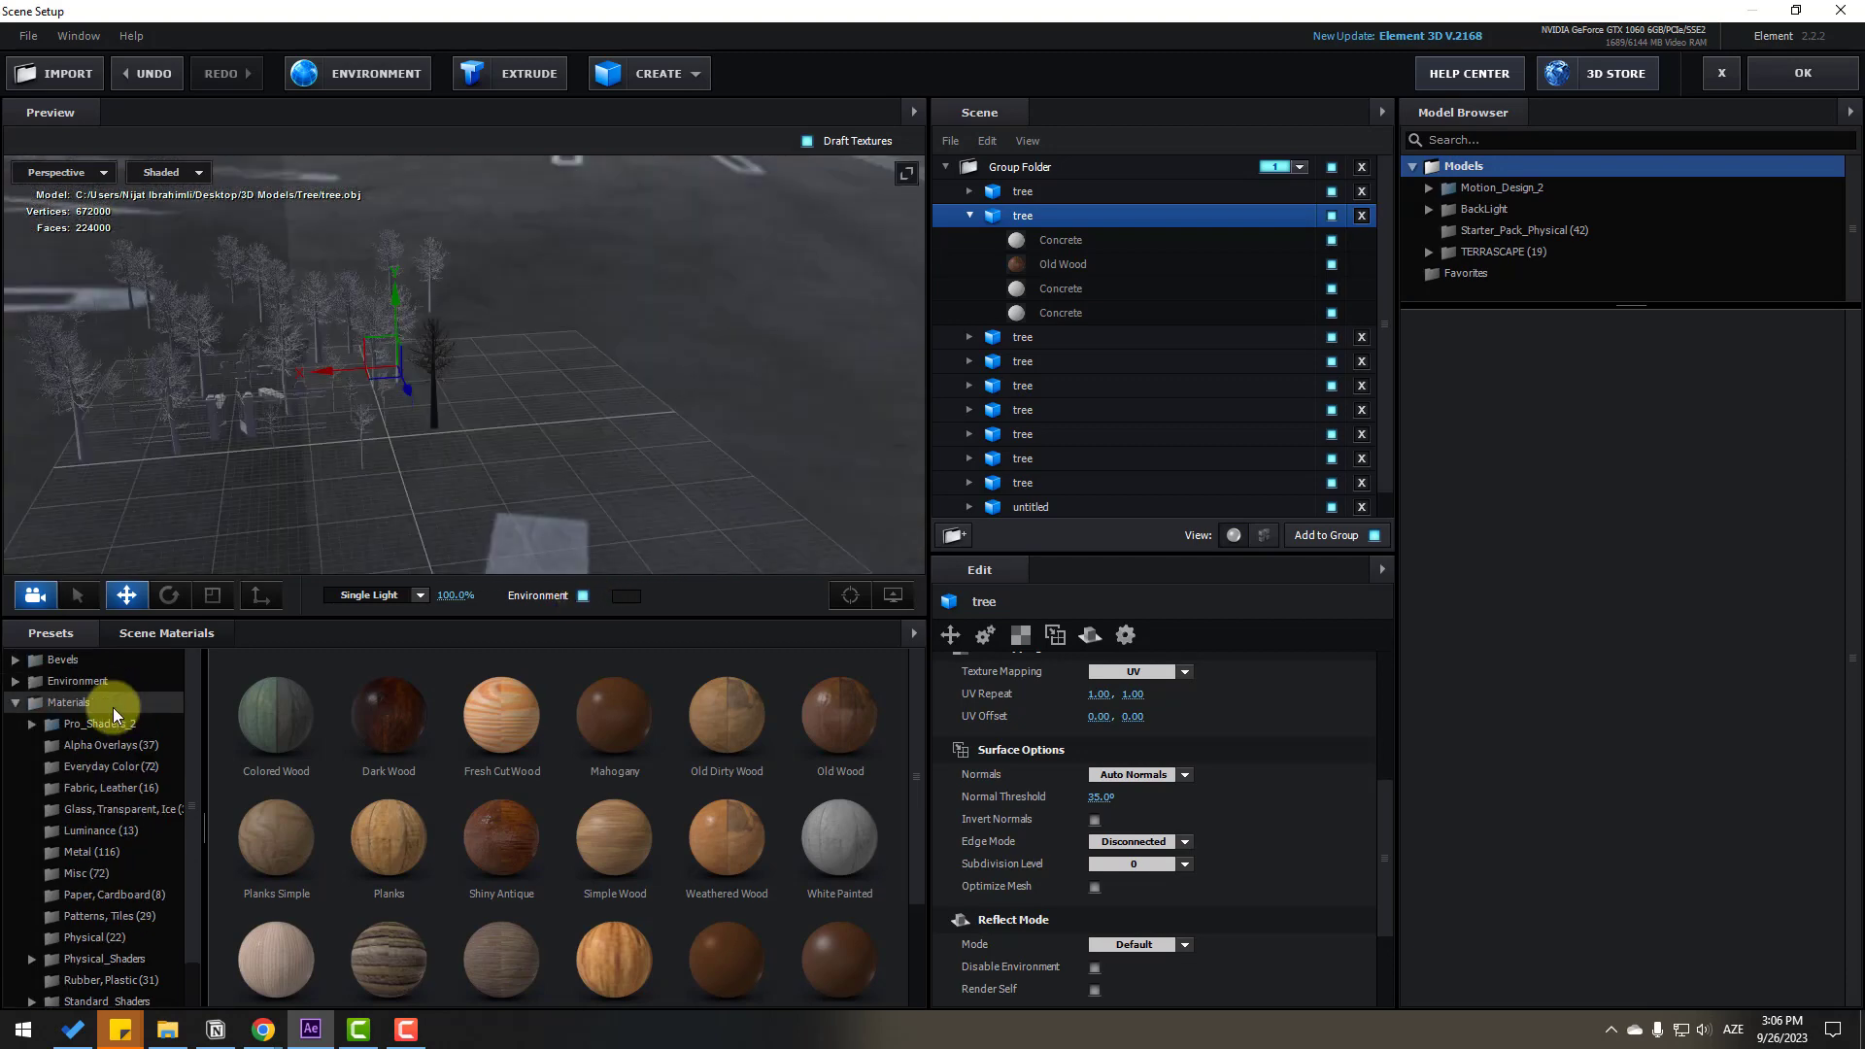
# Try the Basic_2K_15, Basic_2K_05 and Basic_2K_02 environment presets, and apply Basic_2K_08 to the scene
pyautogui.click(68, 680)
pyautogui.click(105, 704)
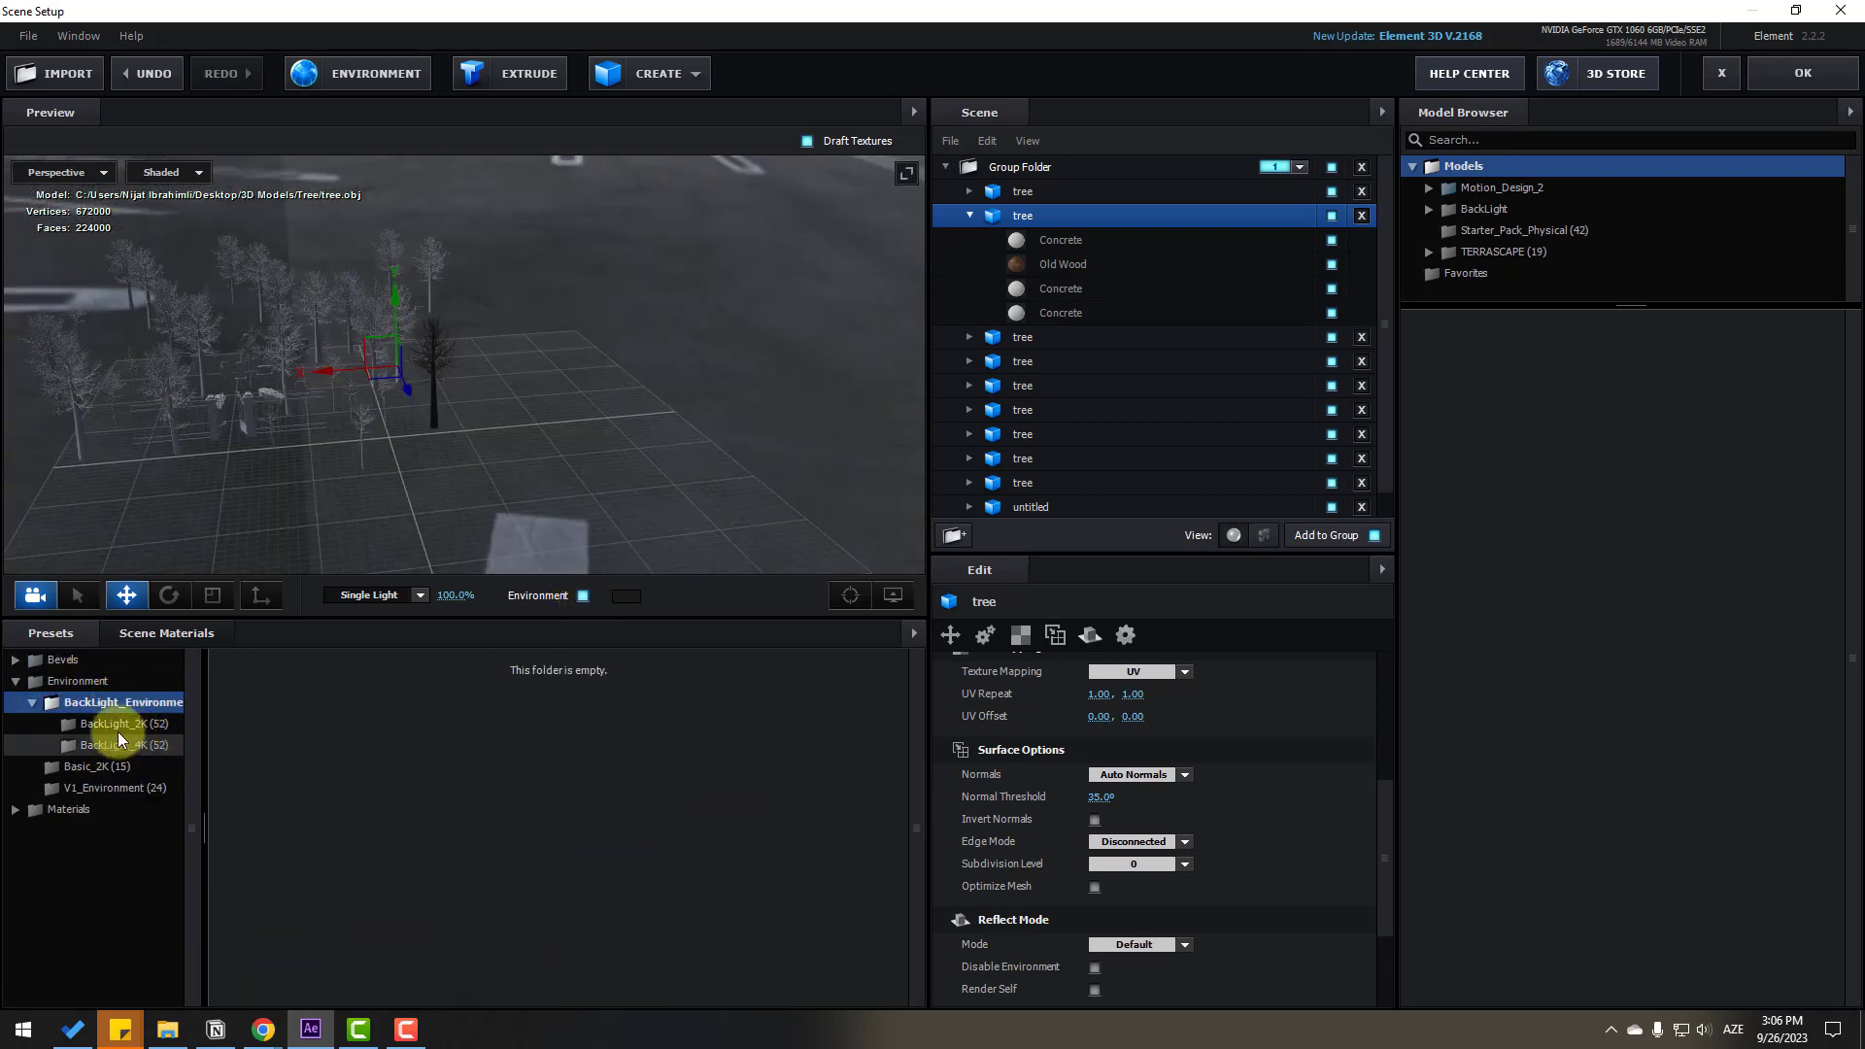
pyautogui.click(107, 724)
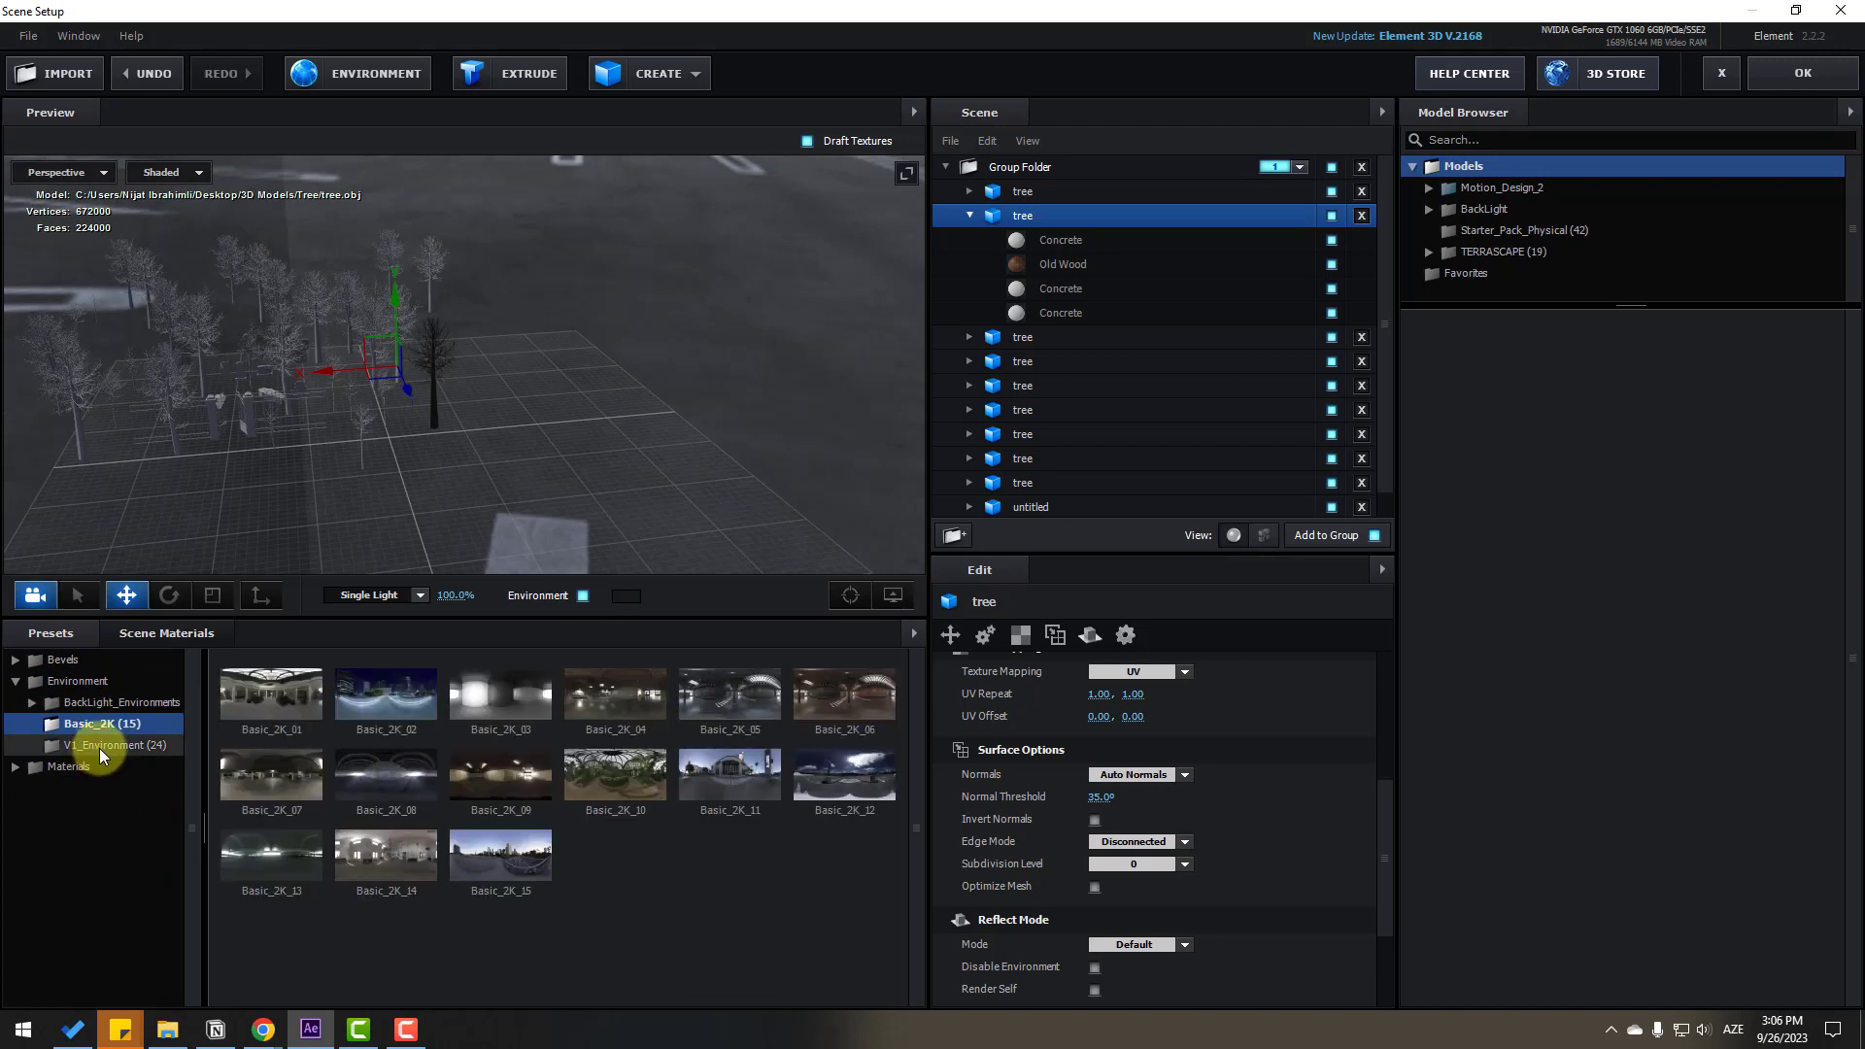
pyautogui.click(501, 859)
pyautogui.moveTo(141, 427); pyautogui.dragTo(200, 435)
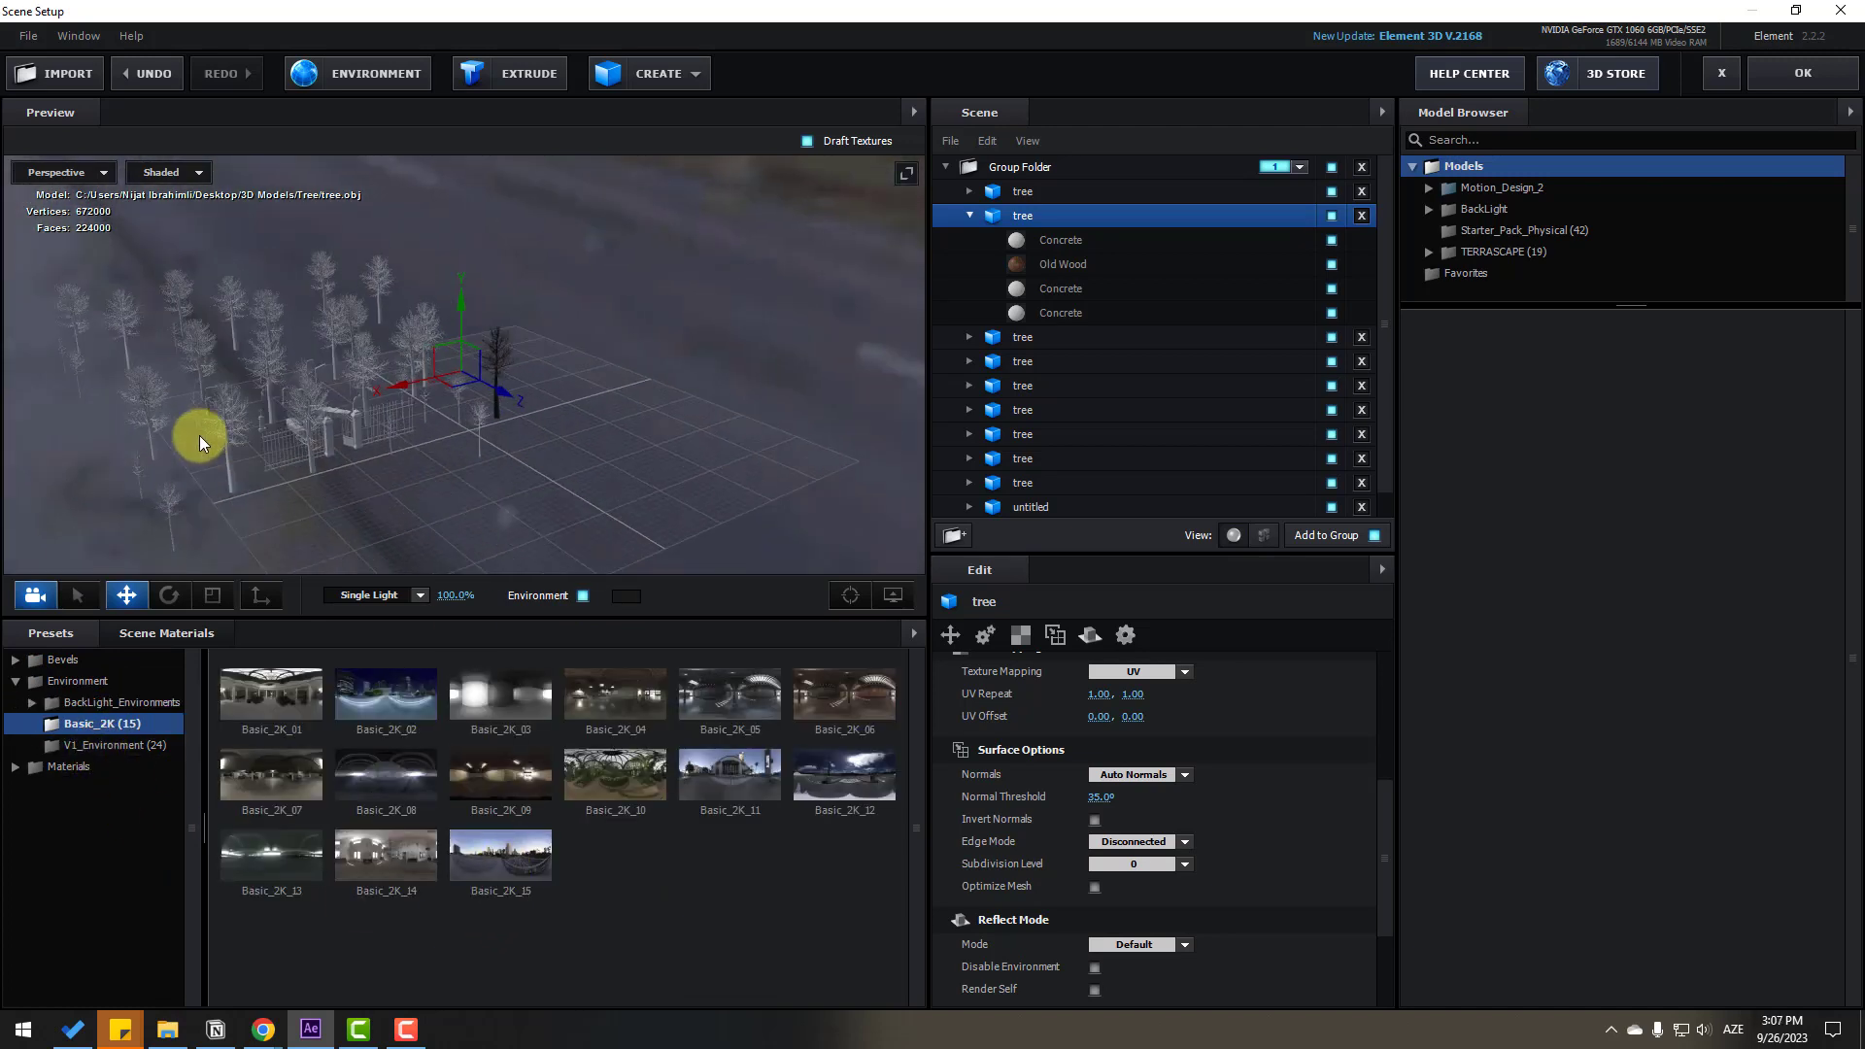
pyautogui.click(725, 705)
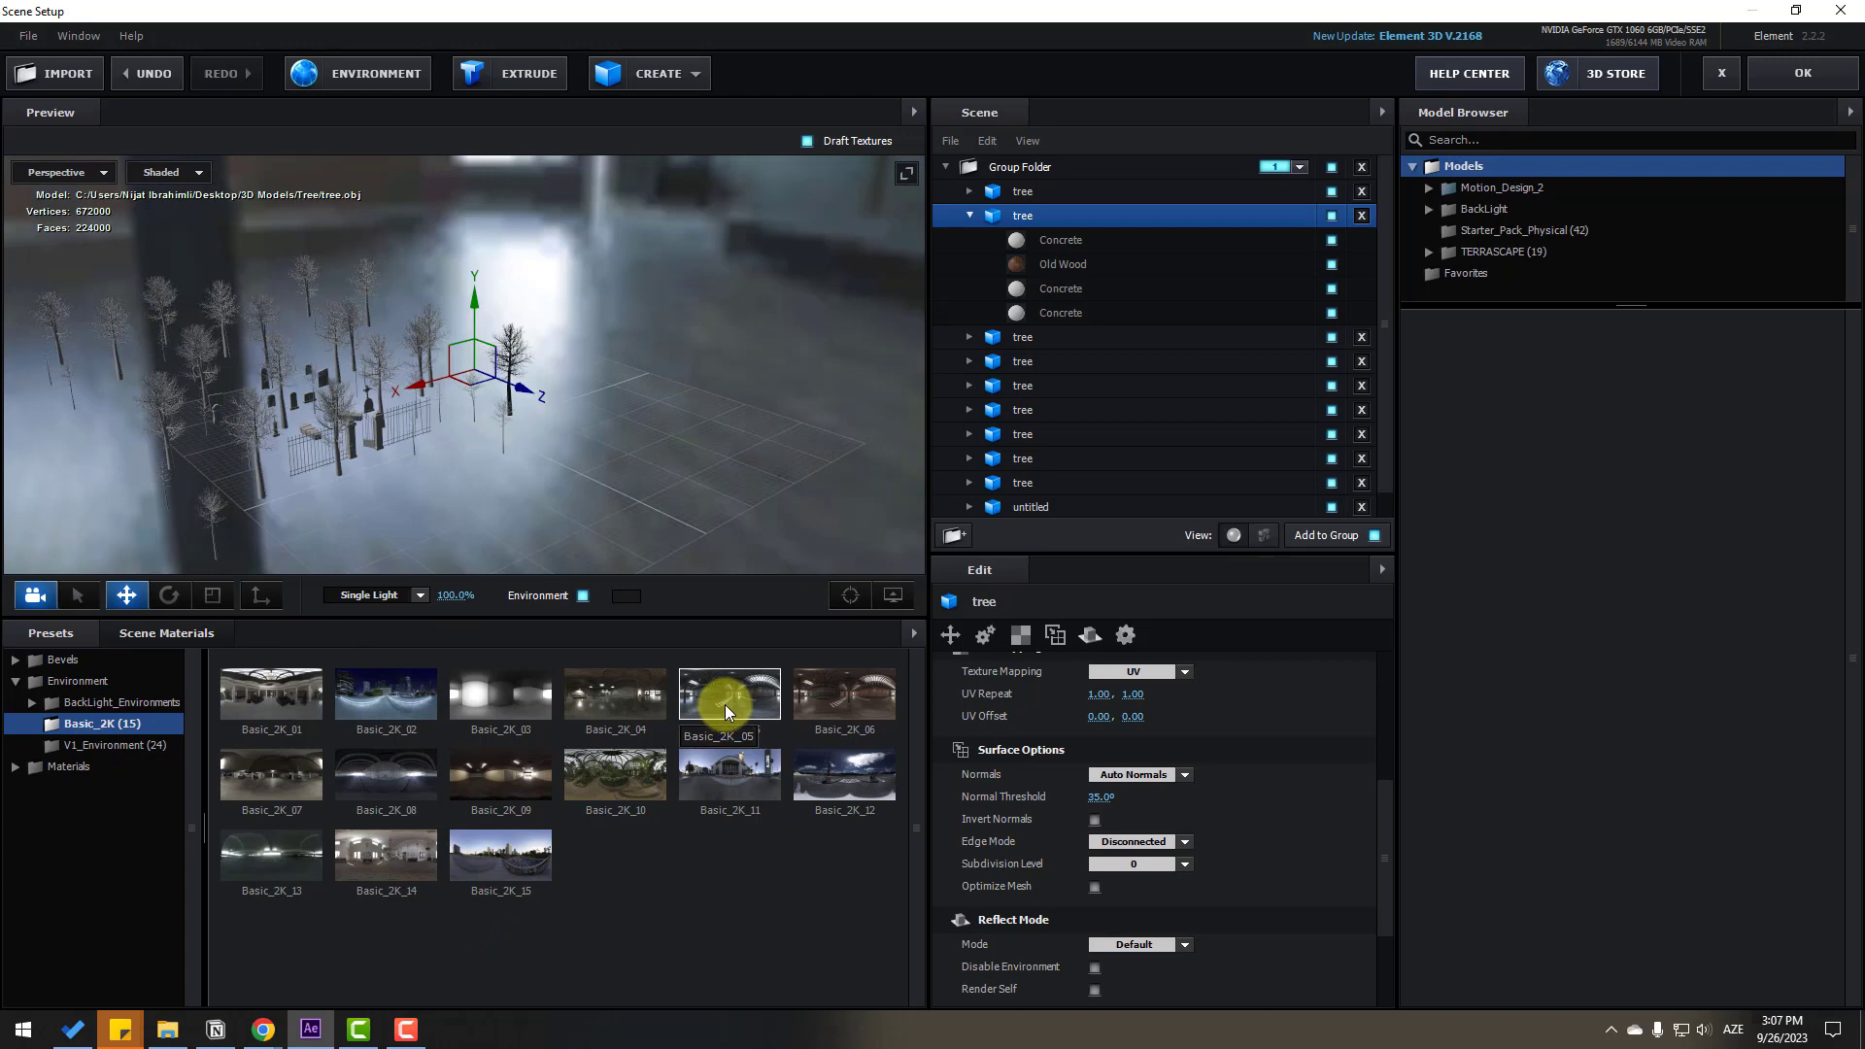
pyautogui.moveTo(374, 437); pyautogui.dragTo(438, 485)
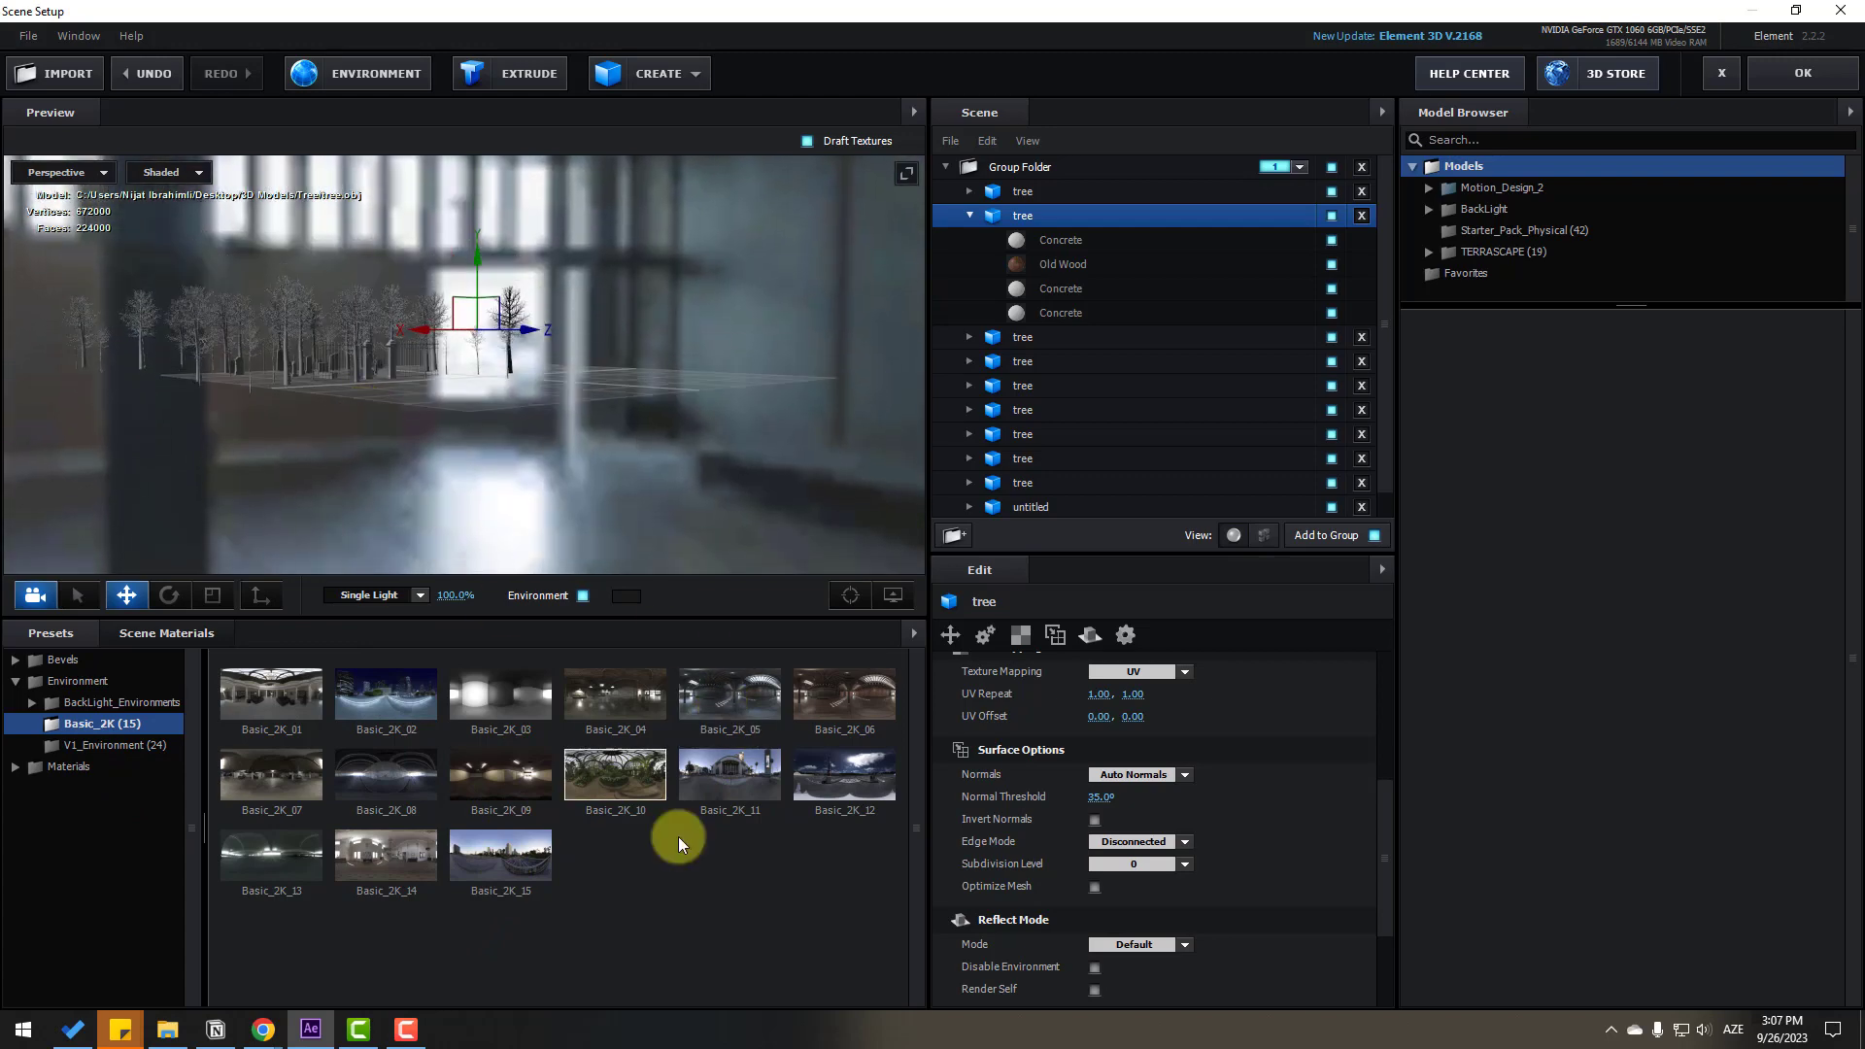
pyautogui.click(379, 701)
pyautogui.click(375, 789)
pyautogui.moveTo(464, 521); pyautogui.dragTo(649, 418)
# Create a plane model as the ground and scale it uniformly to about 2013% so it extends beyond all the trees
pyautogui.click(668, 70)
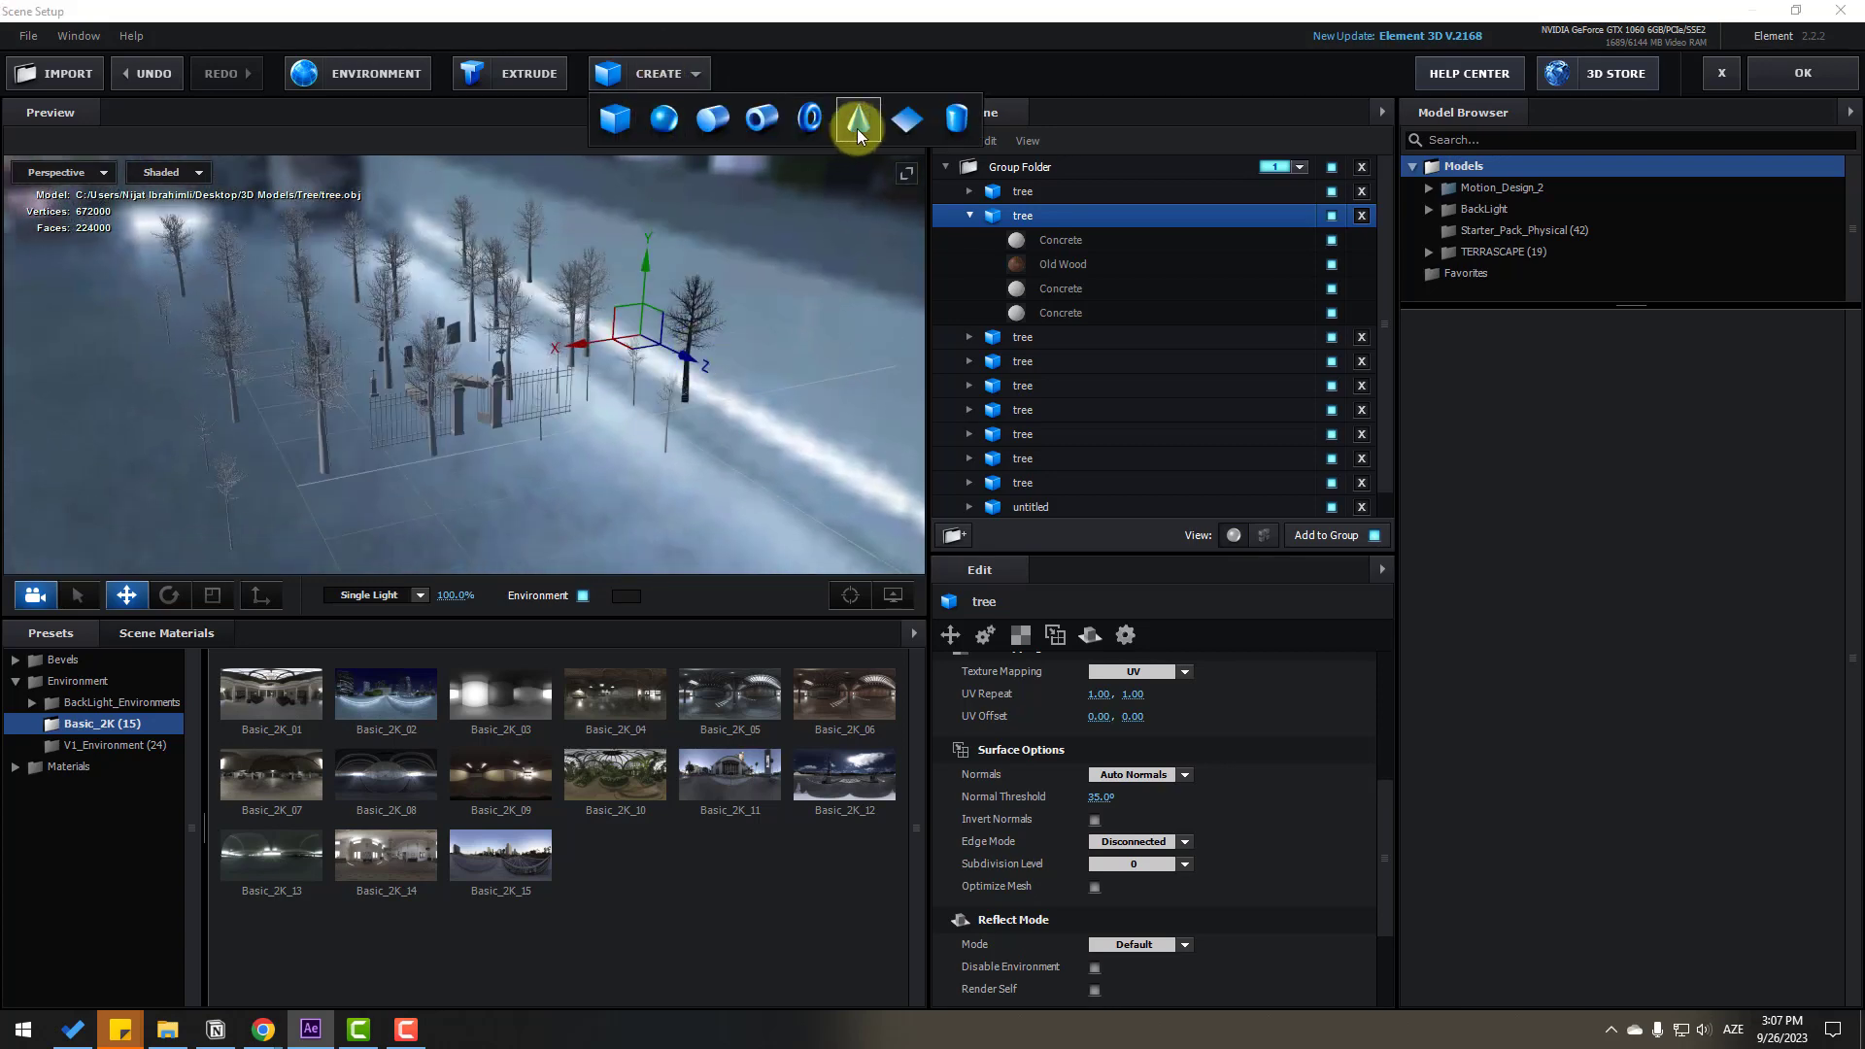
pyautogui.click(903, 120)
pyautogui.moveTo(551, 462); pyautogui.dragTo(434, 464)
pyautogui.moveTo(291, 451); pyautogui.dragTo(224, 543)
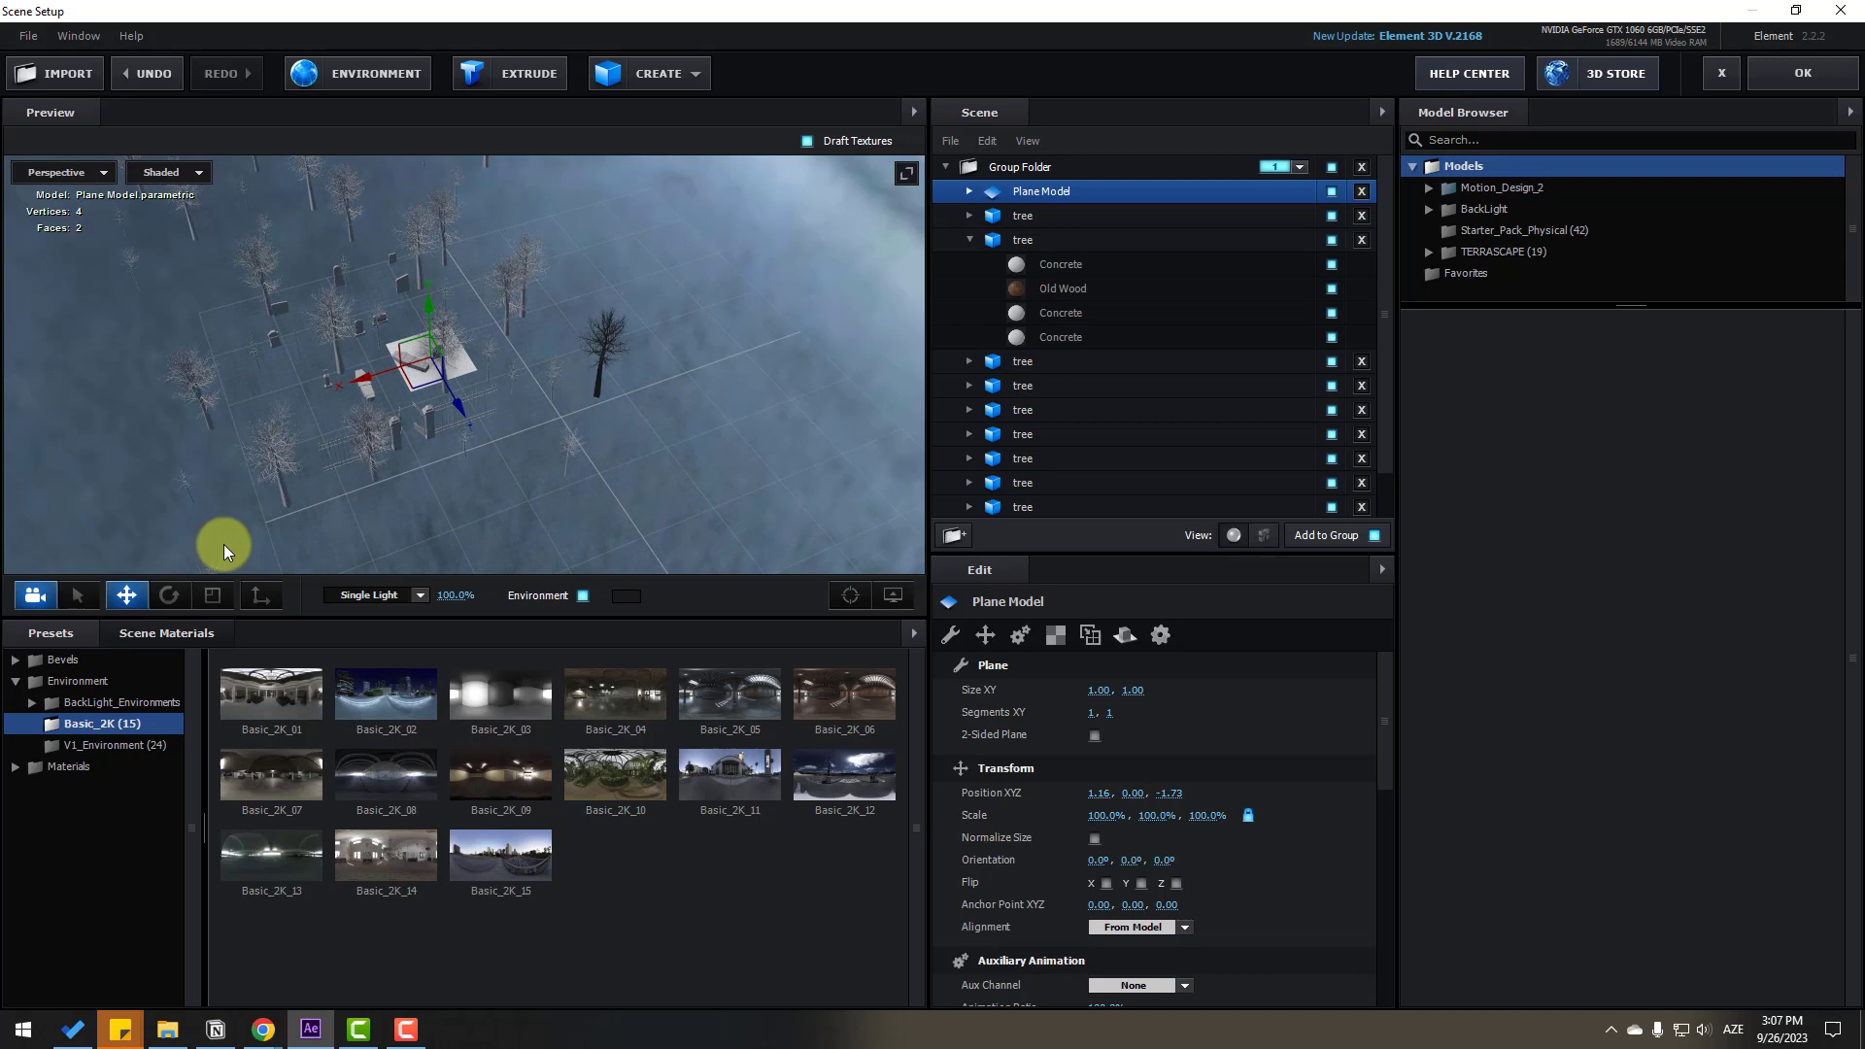
pyautogui.click(212, 594)
pyautogui.moveTo(425, 363); pyautogui.dragTo(789, 74)
pyautogui.moveTo(464, 223); pyautogui.dragTo(514, 274)
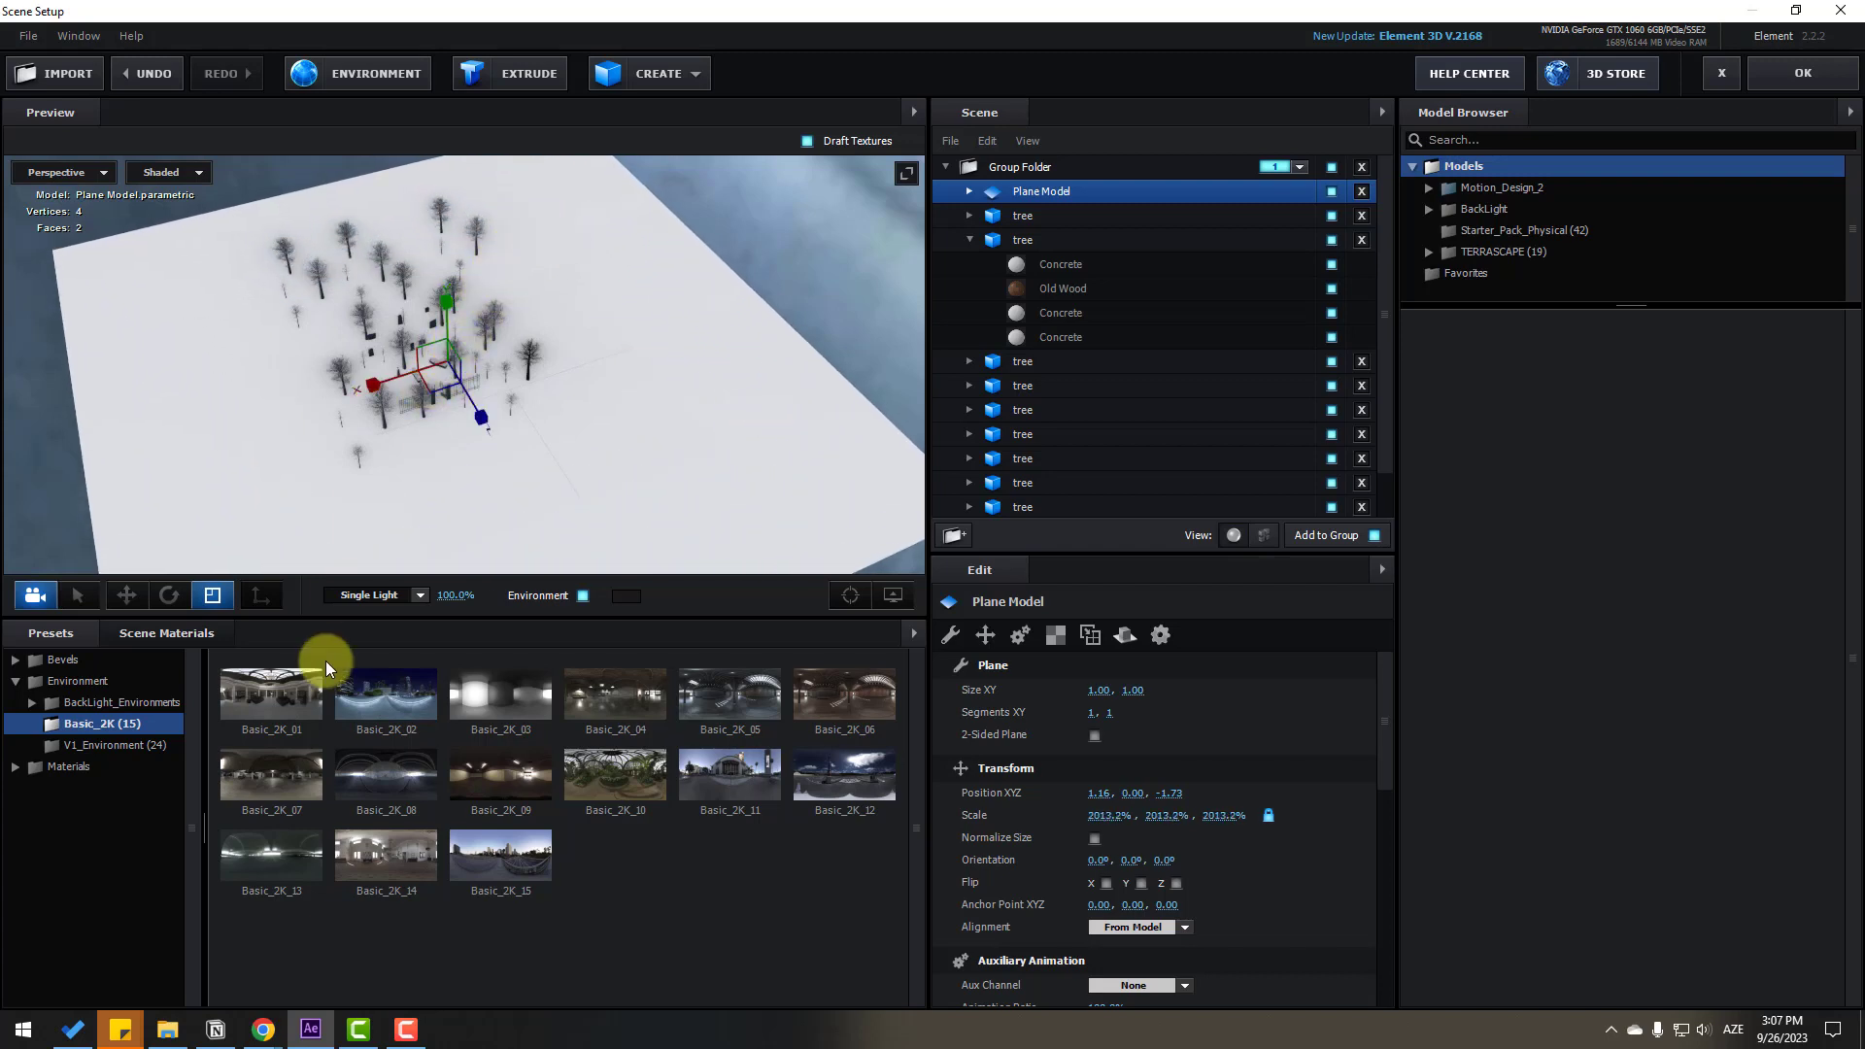
# Move the ground plane along its Z axis to about -4.08 so it sits under the graveyard
pyautogui.click(136, 599)
pyautogui.moveTo(471, 403); pyautogui.dragTo(456, 350)
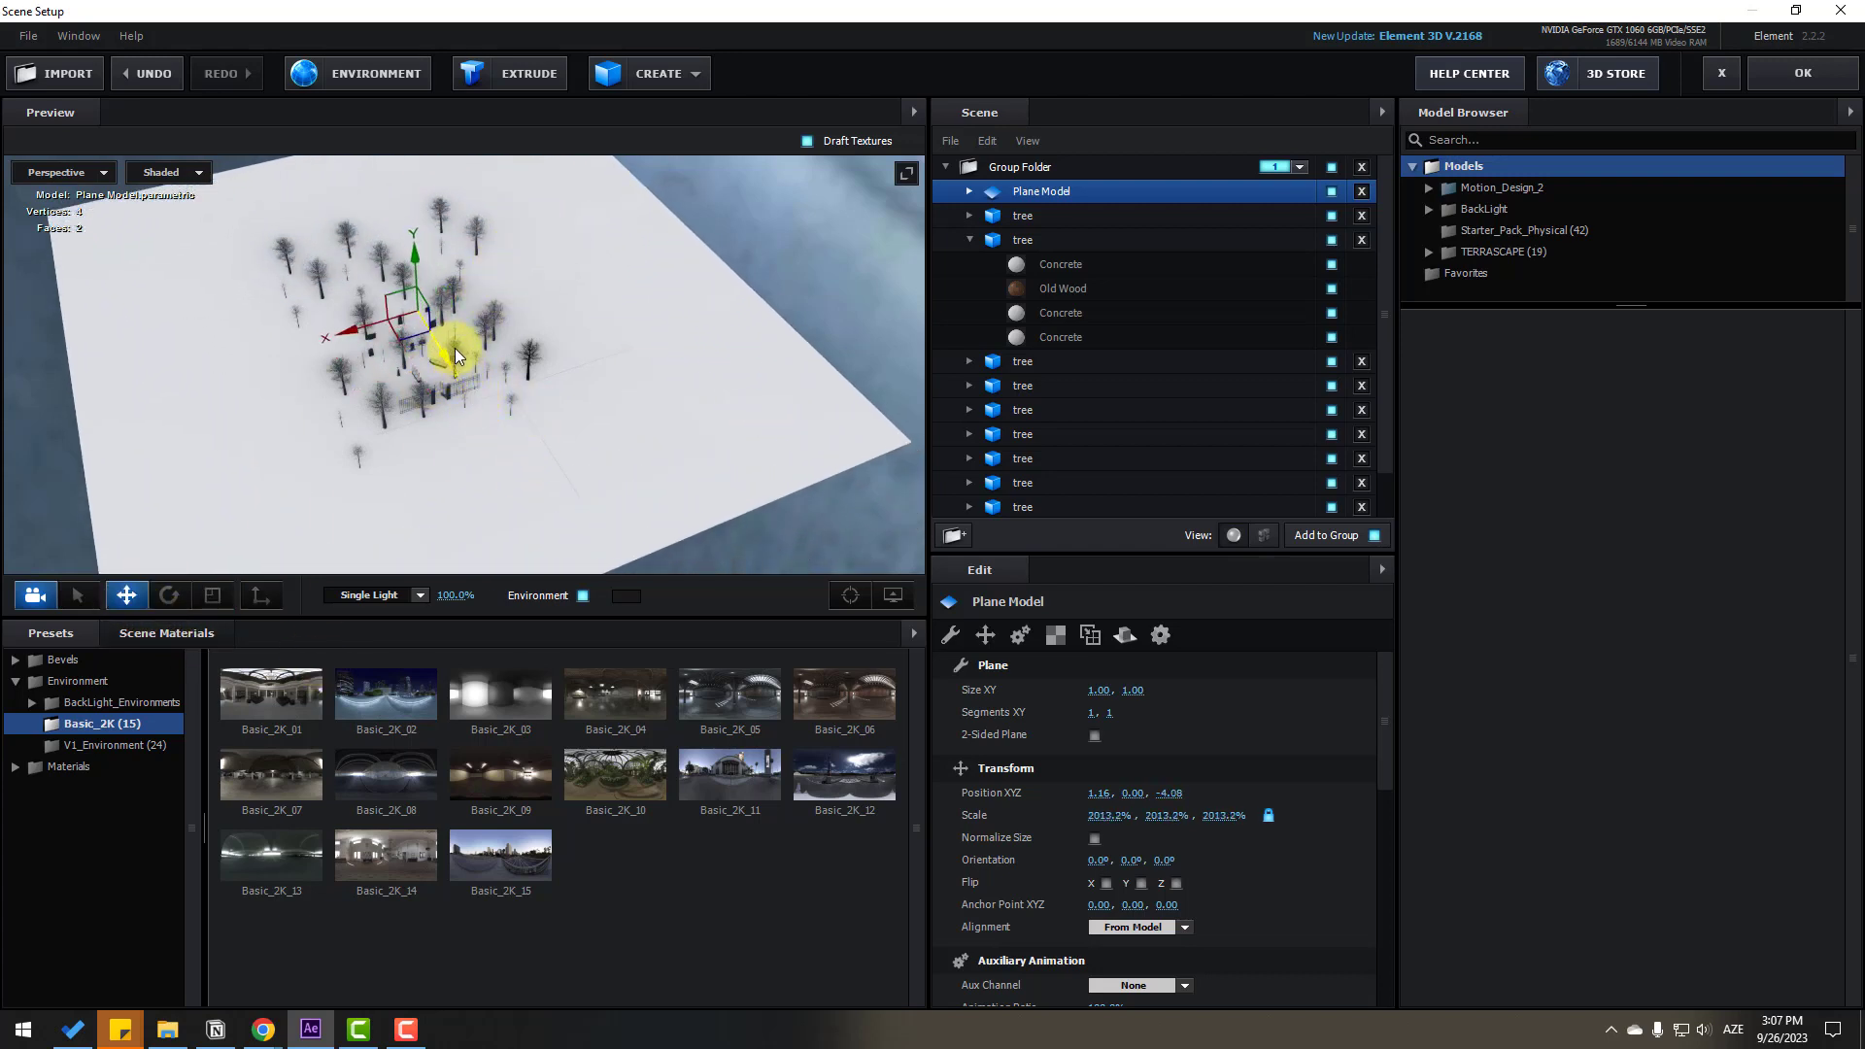
pyautogui.scroll(10, 476, 481)
pyautogui.moveTo(434, 470); pyautogui.dragTo(439, 410)
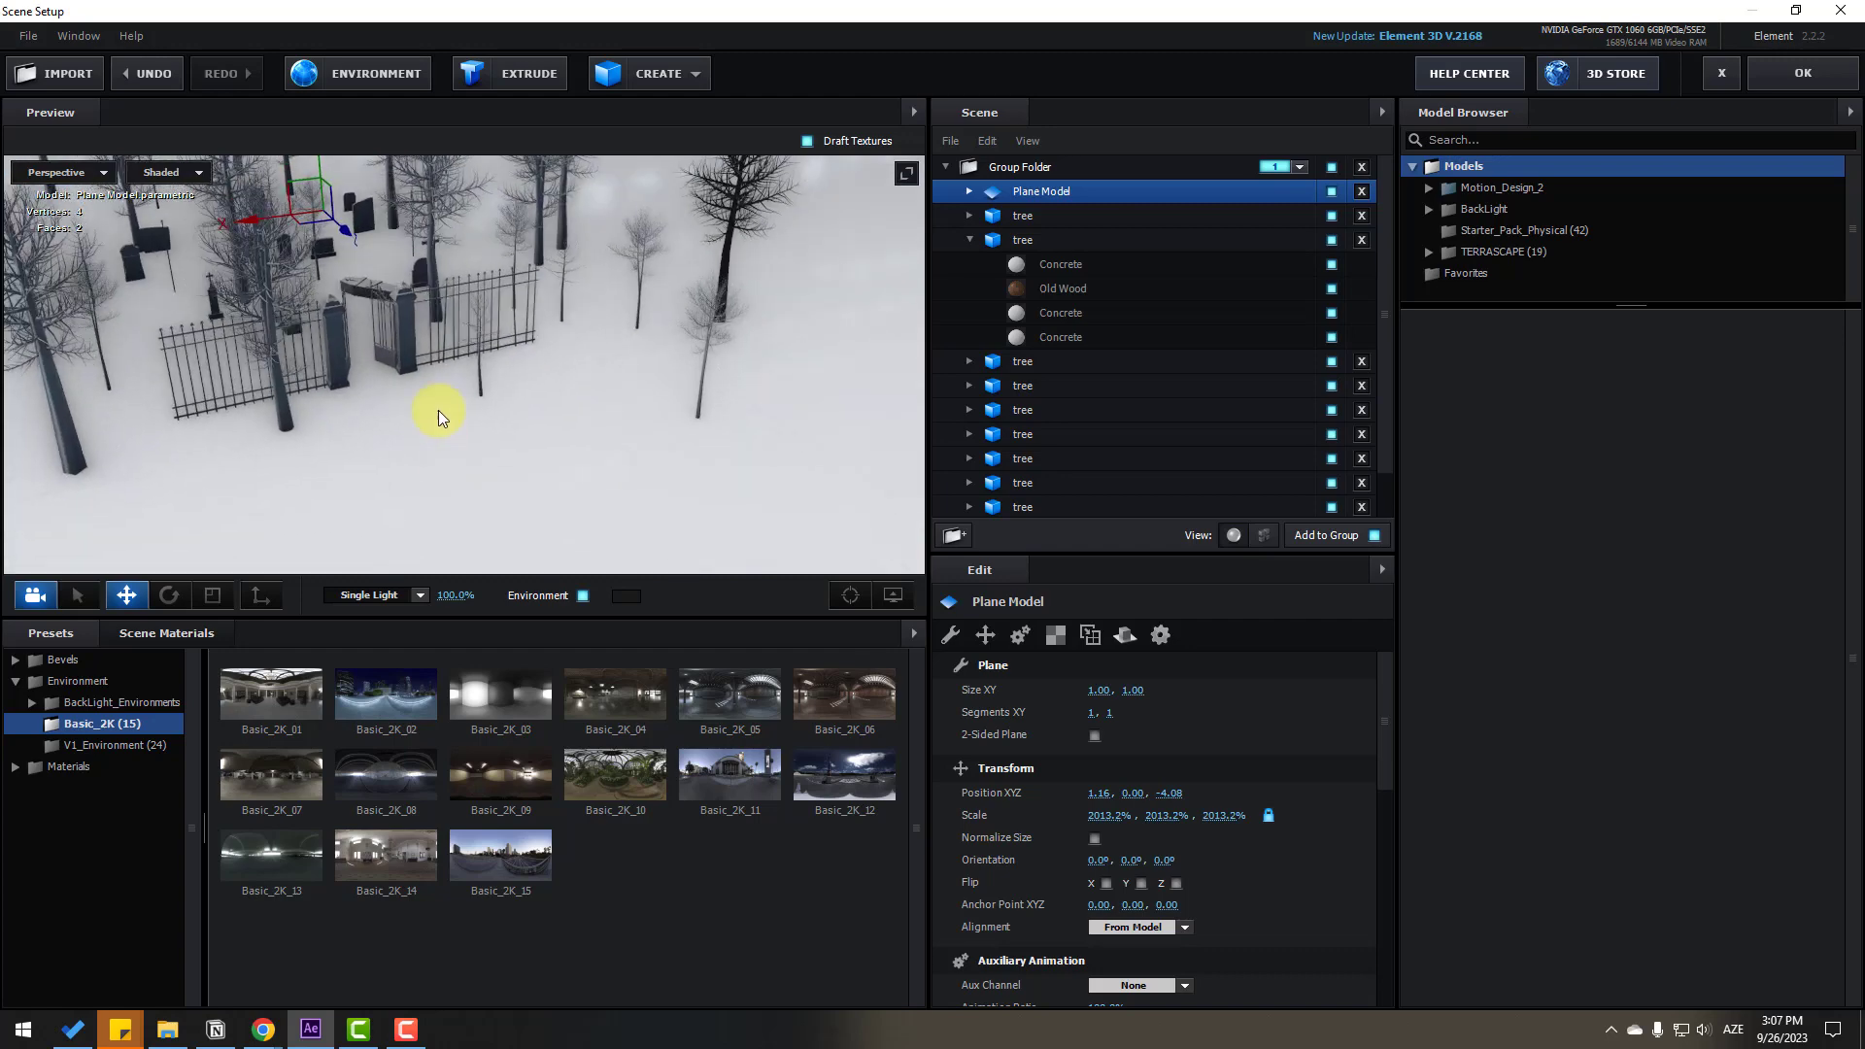
pyautogui.scroll(2, 442, 412)
# Compare the preview with ambient occlusion off and on, leaving Show AO enabled
pyautogui.click(892, 594)
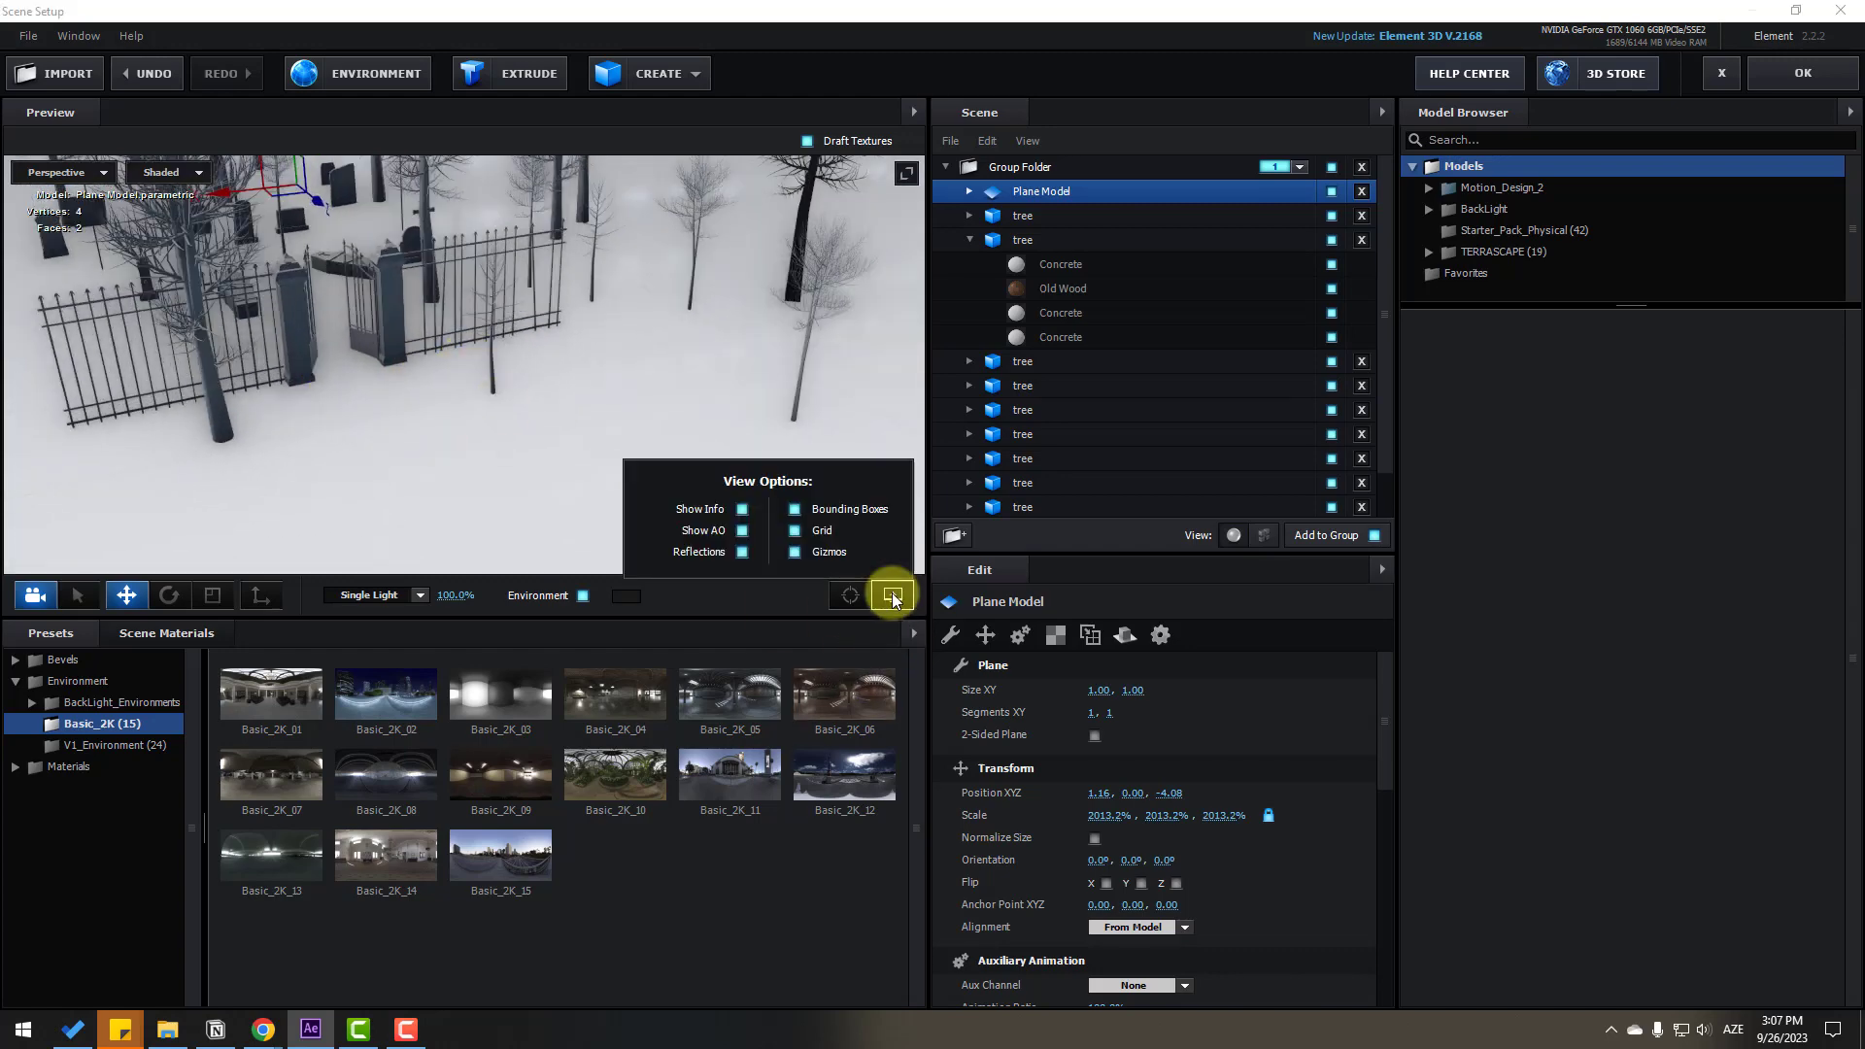
pyautogui.click(741, 532)
pyautogui.click(740, 533)
pyautogui.click(737, 532)
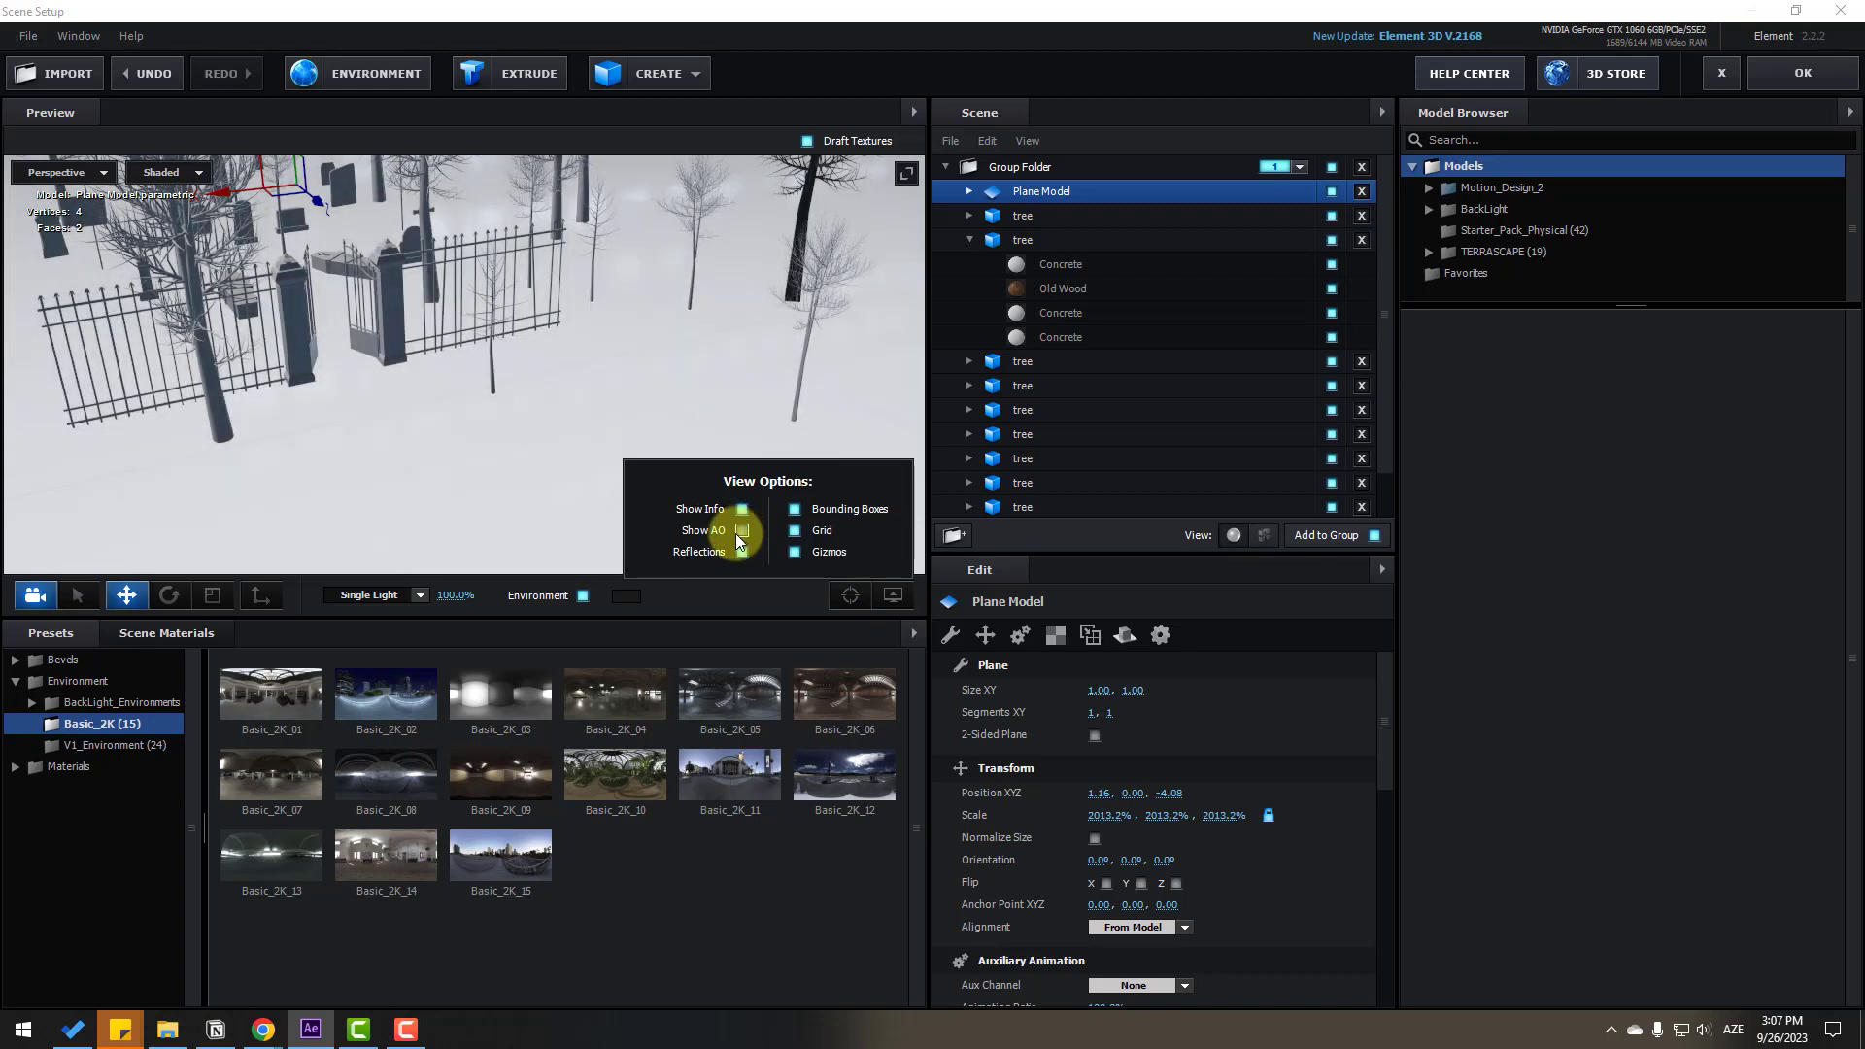
pyautogui.click(736, 534)
pyautogui.click(756, 5)
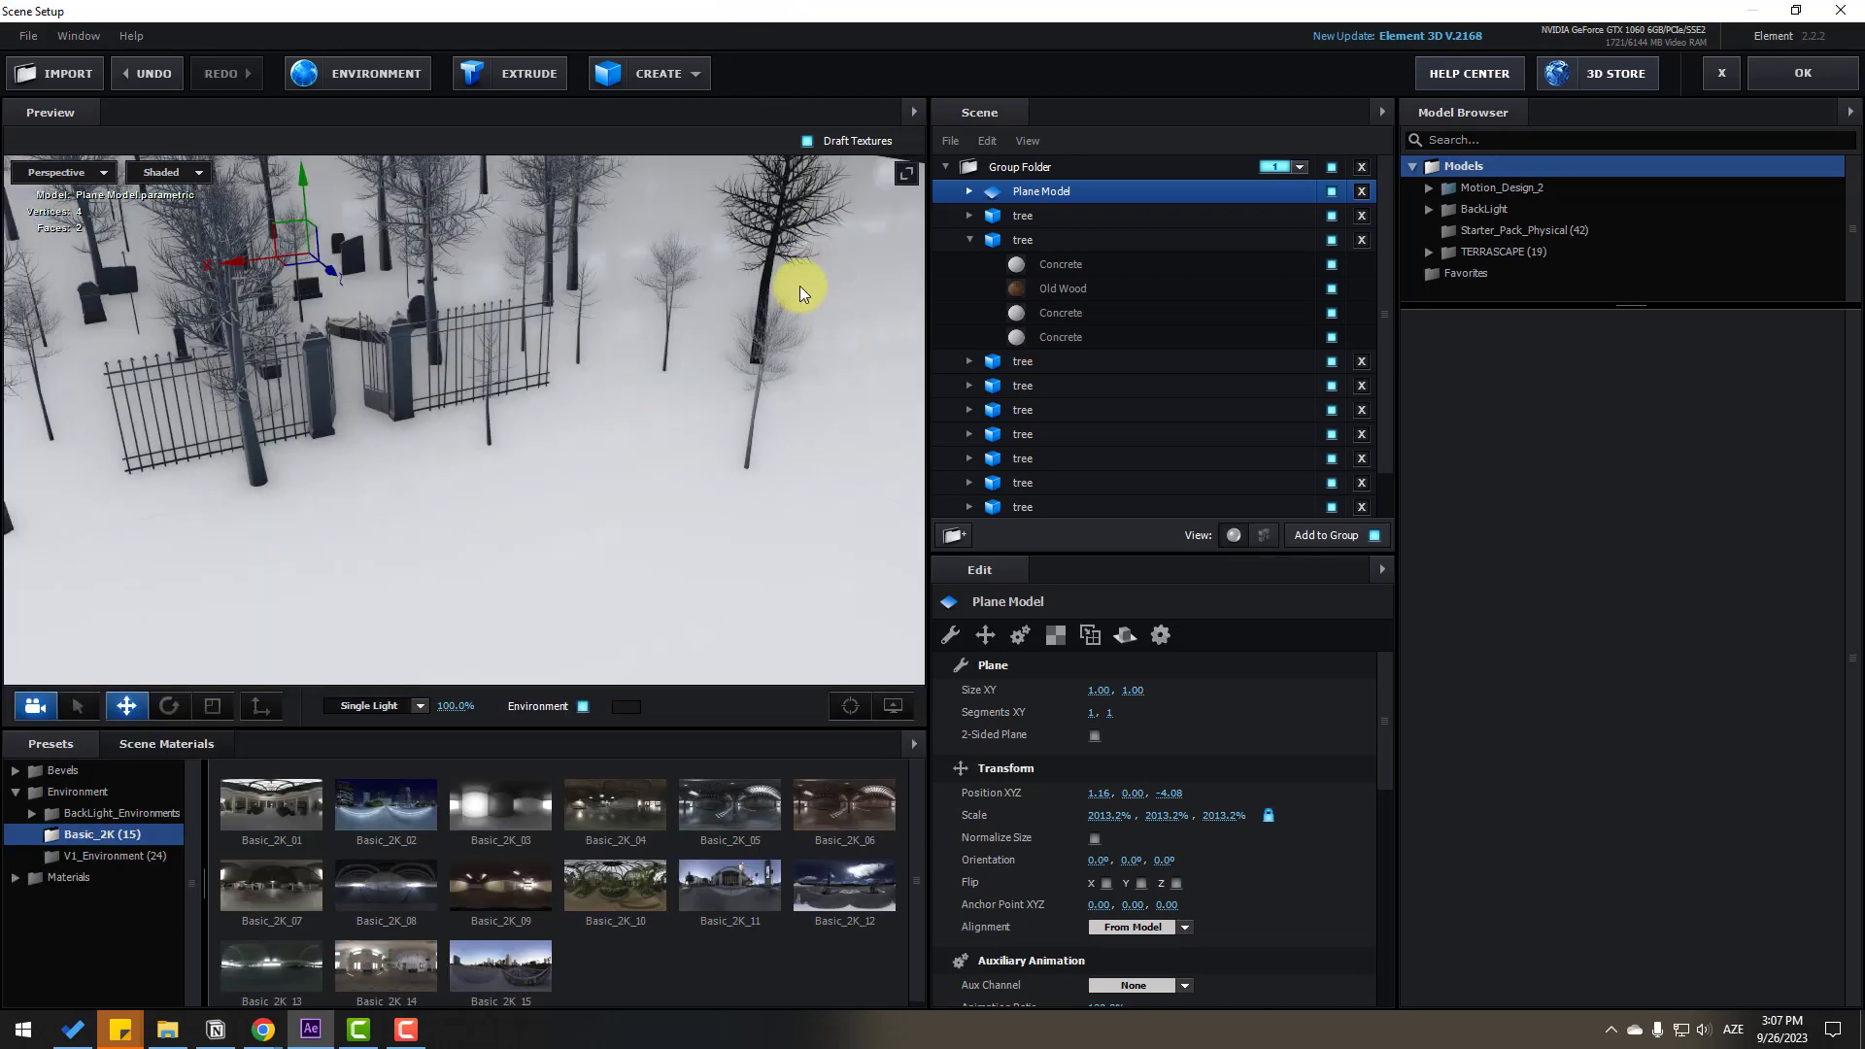
# Examine the dark tree's branches up close, hiding and showing the second tree model to identify it
pyautogui.moveTo(801, 286); pyautogui.dragTo(588, 532)
pyautogui.scroll(5, 485, 518)
pyautogui.scroll(3, 503, 486)
pyautogui.scroll(4, 511, 497)
pyautogui.scroll(-2, 542, 512)
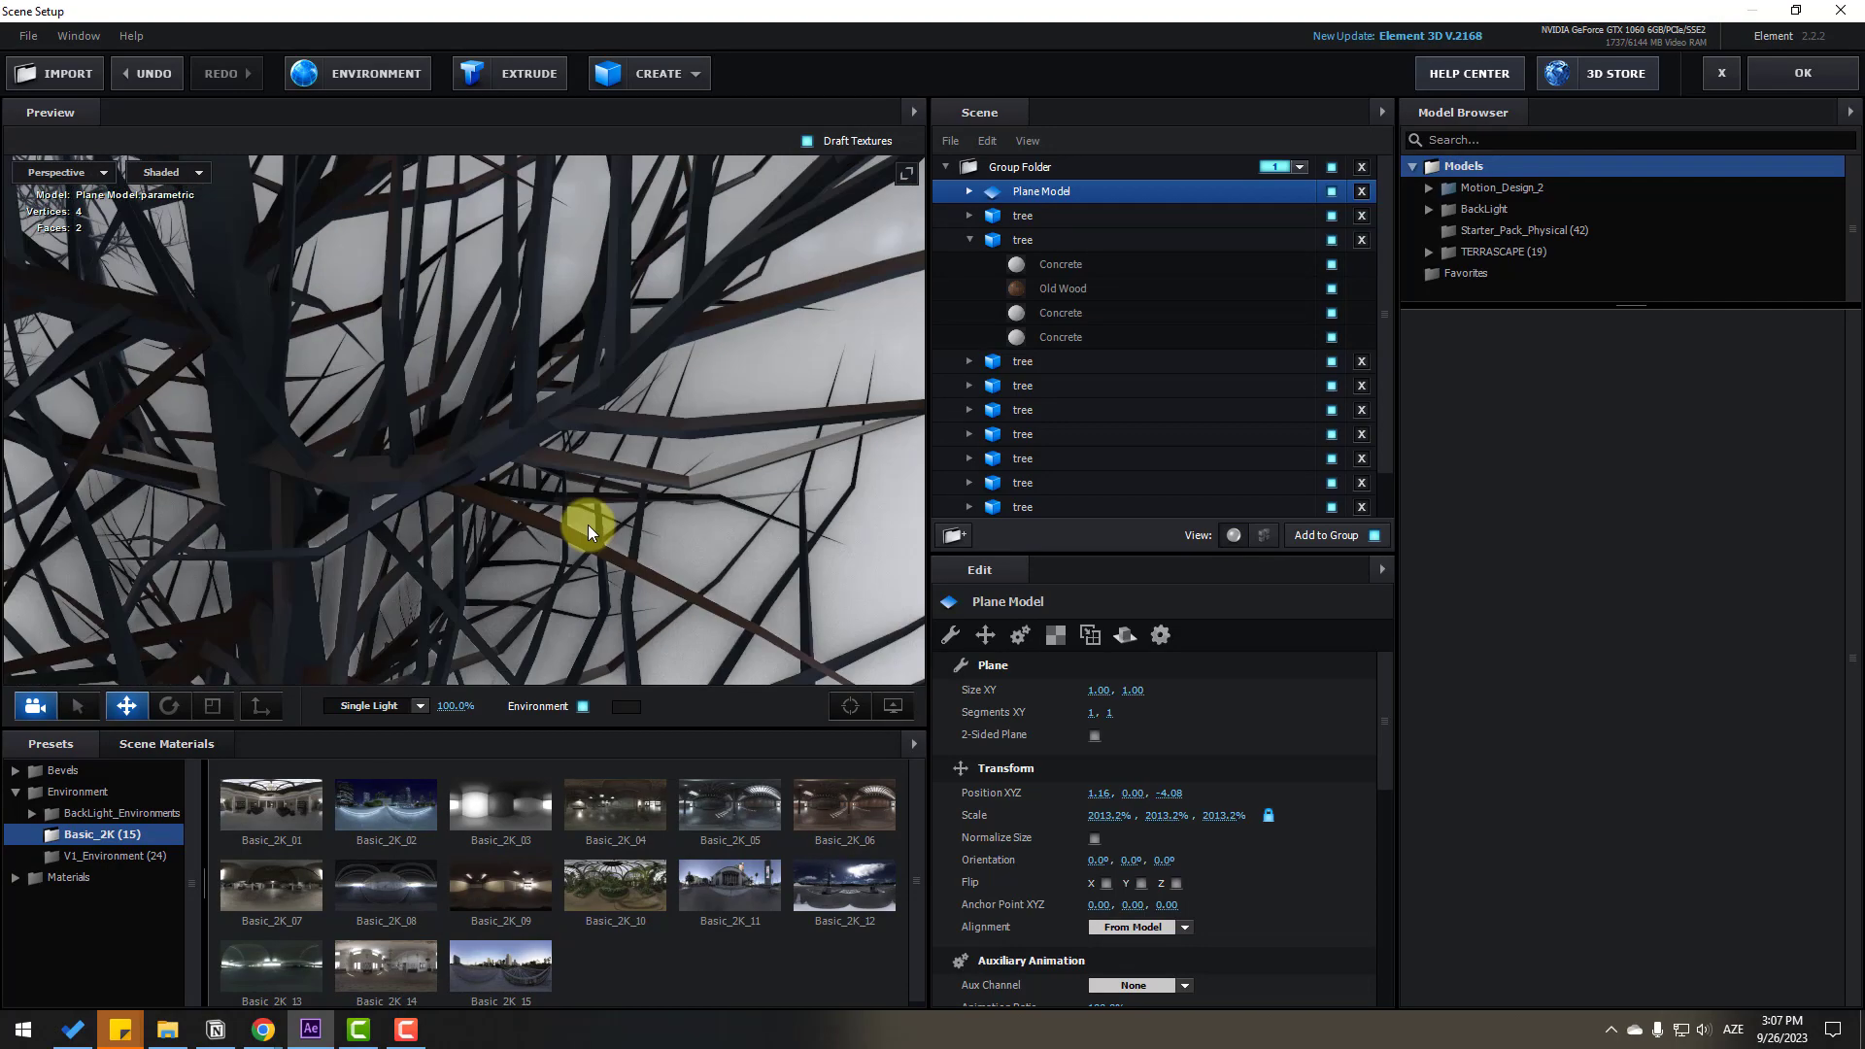
pyautogui.click(1029, 243)
pyautogui.click(1332, 241)
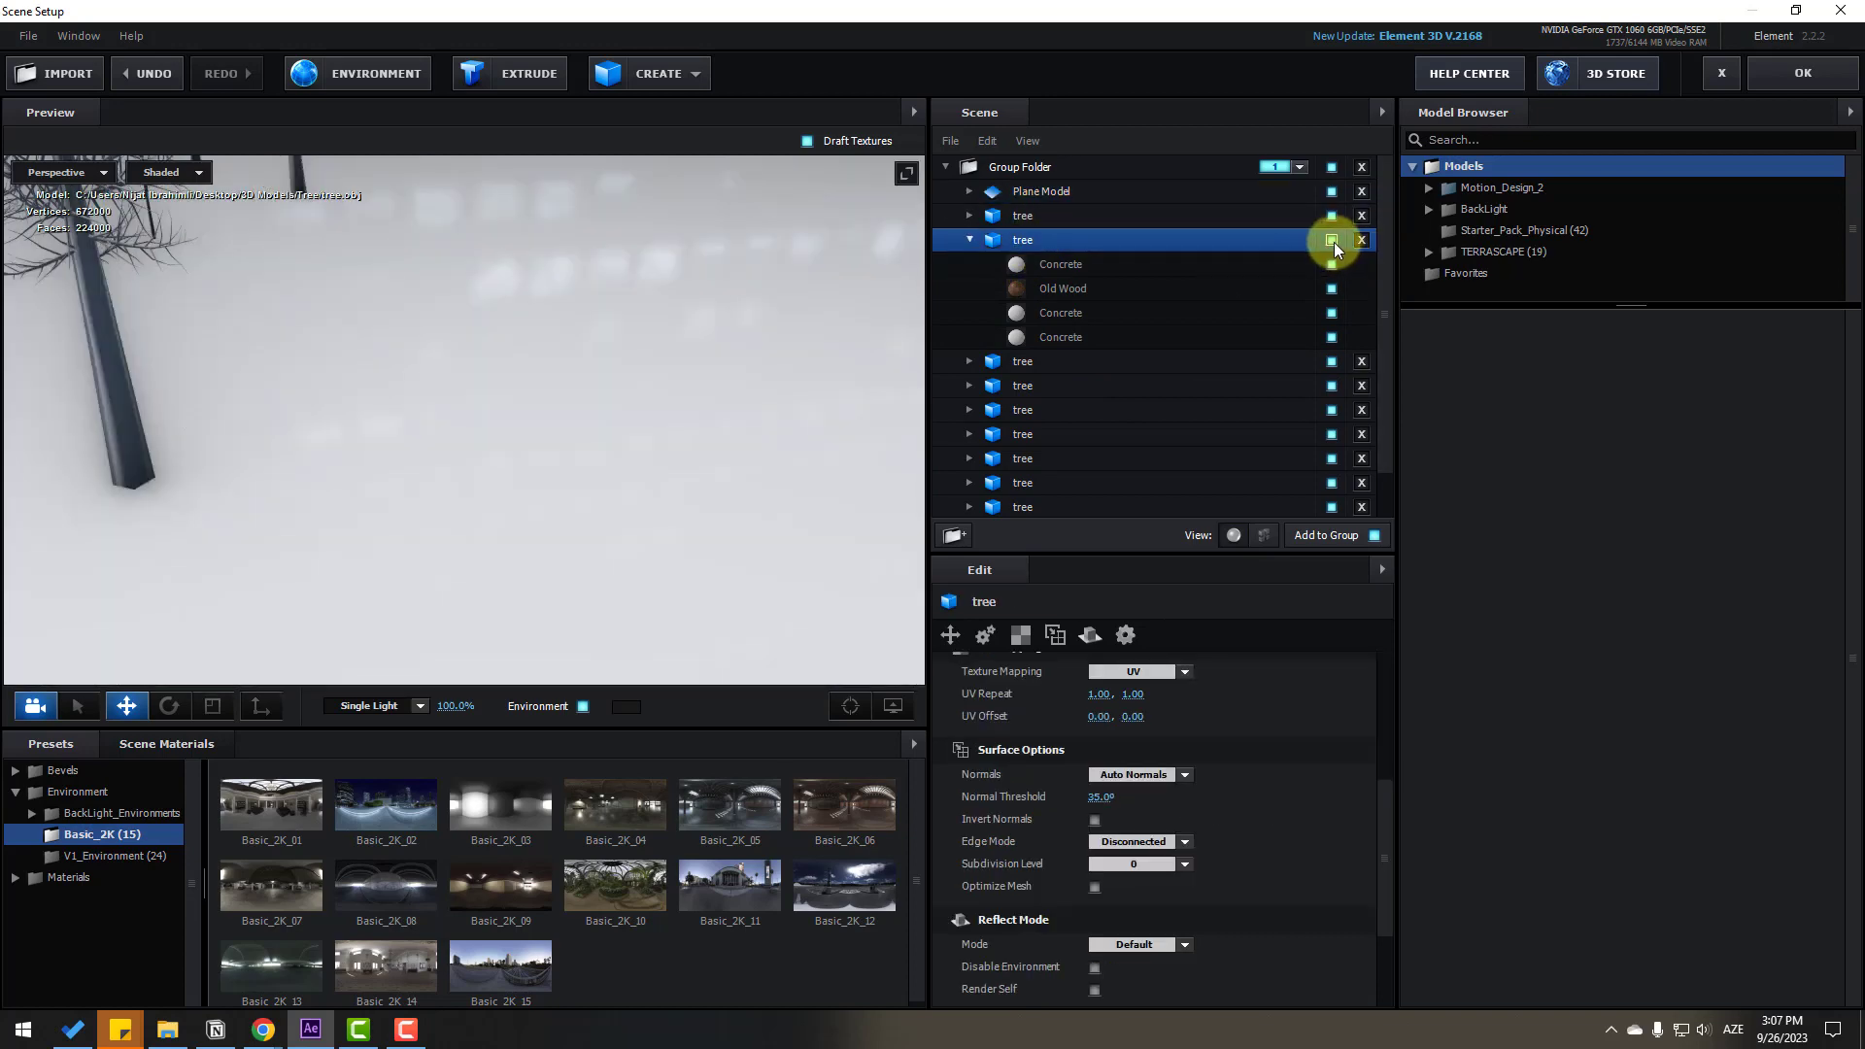
pyautogui.click(1333, 241)
pyautogui.scroll(-5, 630, 316)
pyautogui.moveTo(437, 532); pyautogui.dragTo(520, 488)
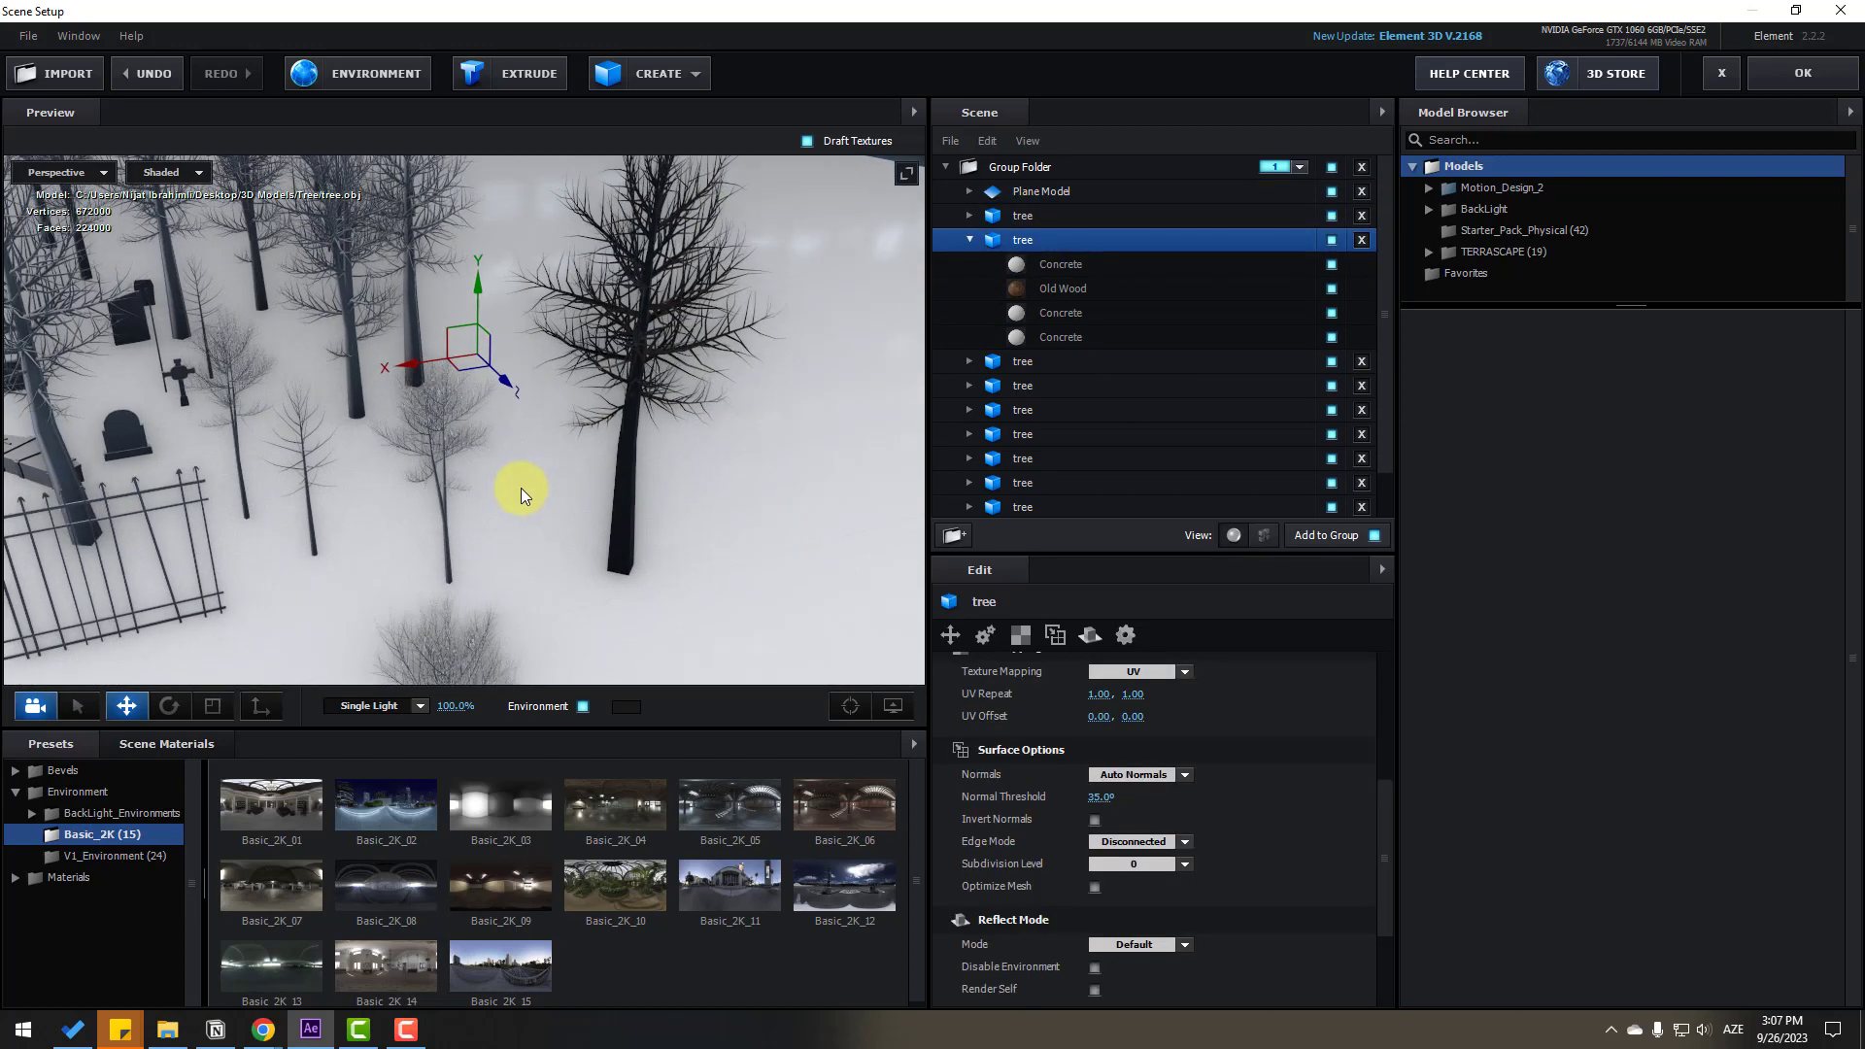
# Open the Wood category of the material presets
pyautogui.doubleClick(55, 878)
pyautogui.scroll(-3, 105, 923)
pyautogui.click(85, 994)
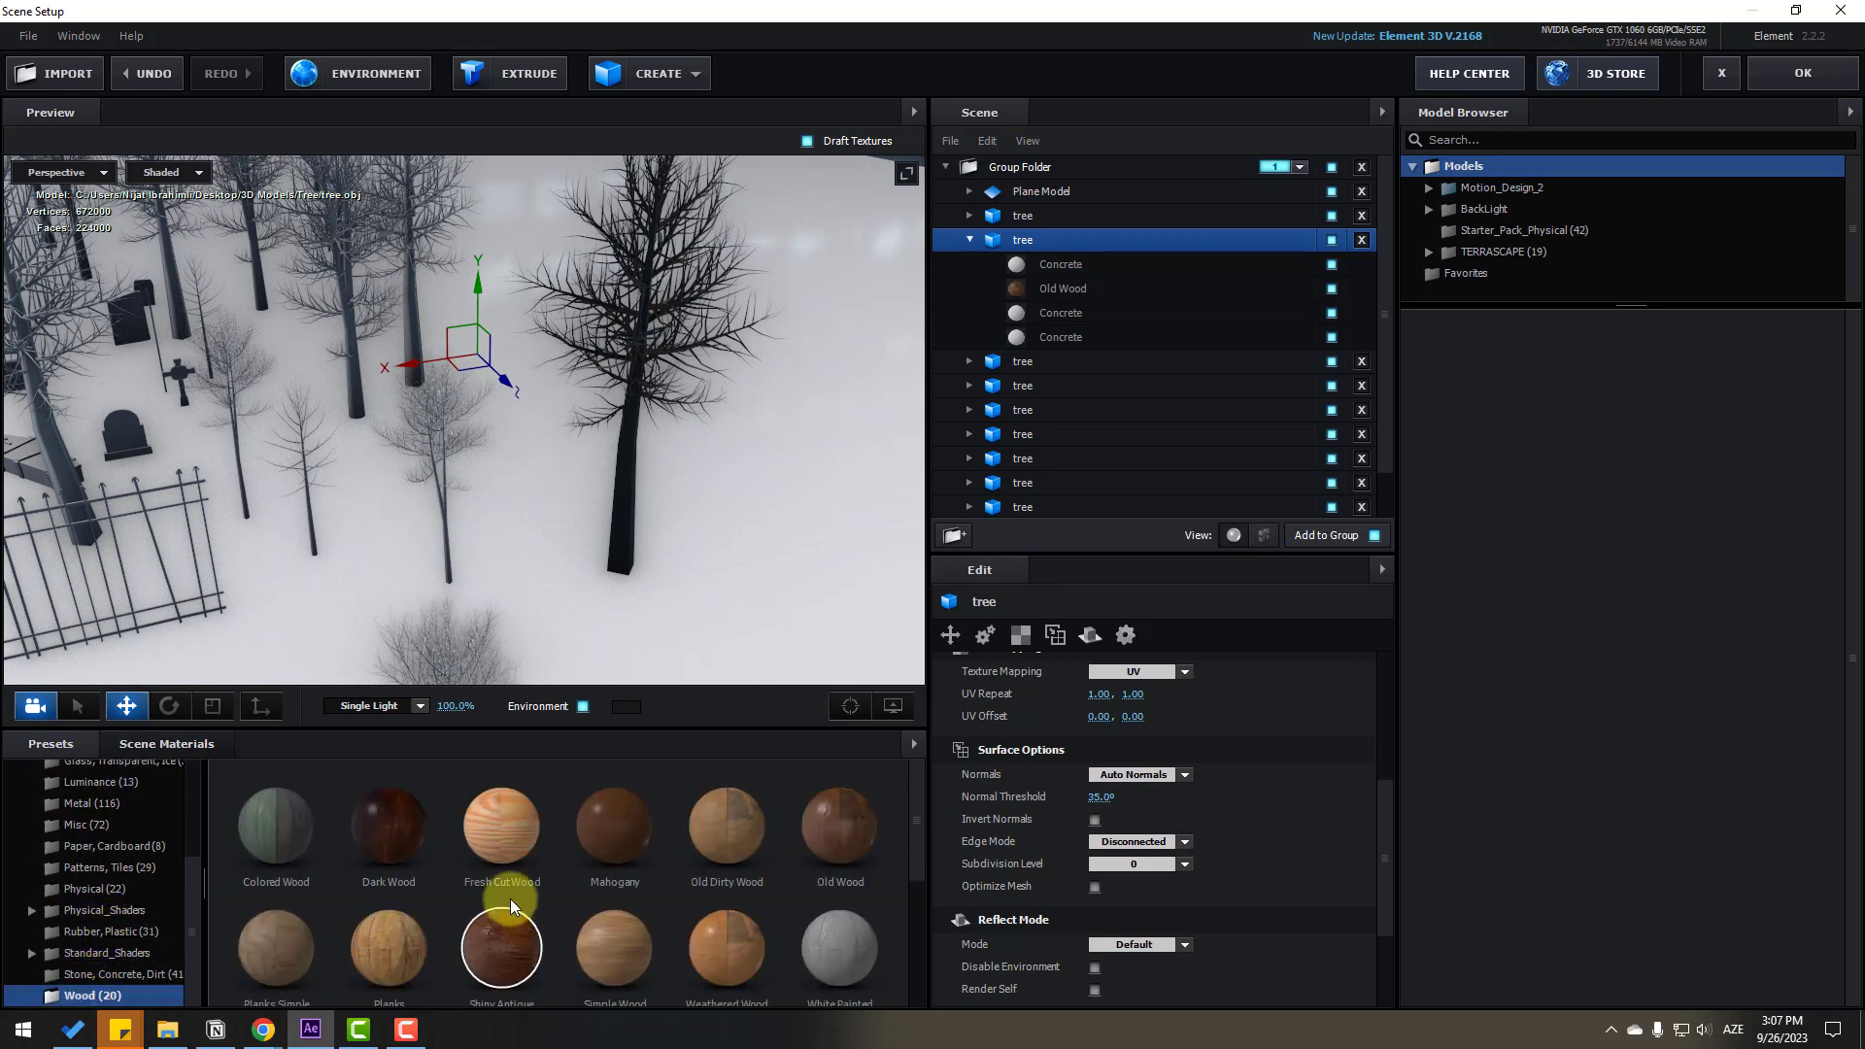
# Try the Colored Wood and Dark Wood materials on the second tree and inspect its trunk and branches
pyautogui.moveTo(275, 825); pyautogui.dragTo(682, 465)
pyautogui.scroll(5, 690, 342)
pyautogui.scroll(3, 677, 467)
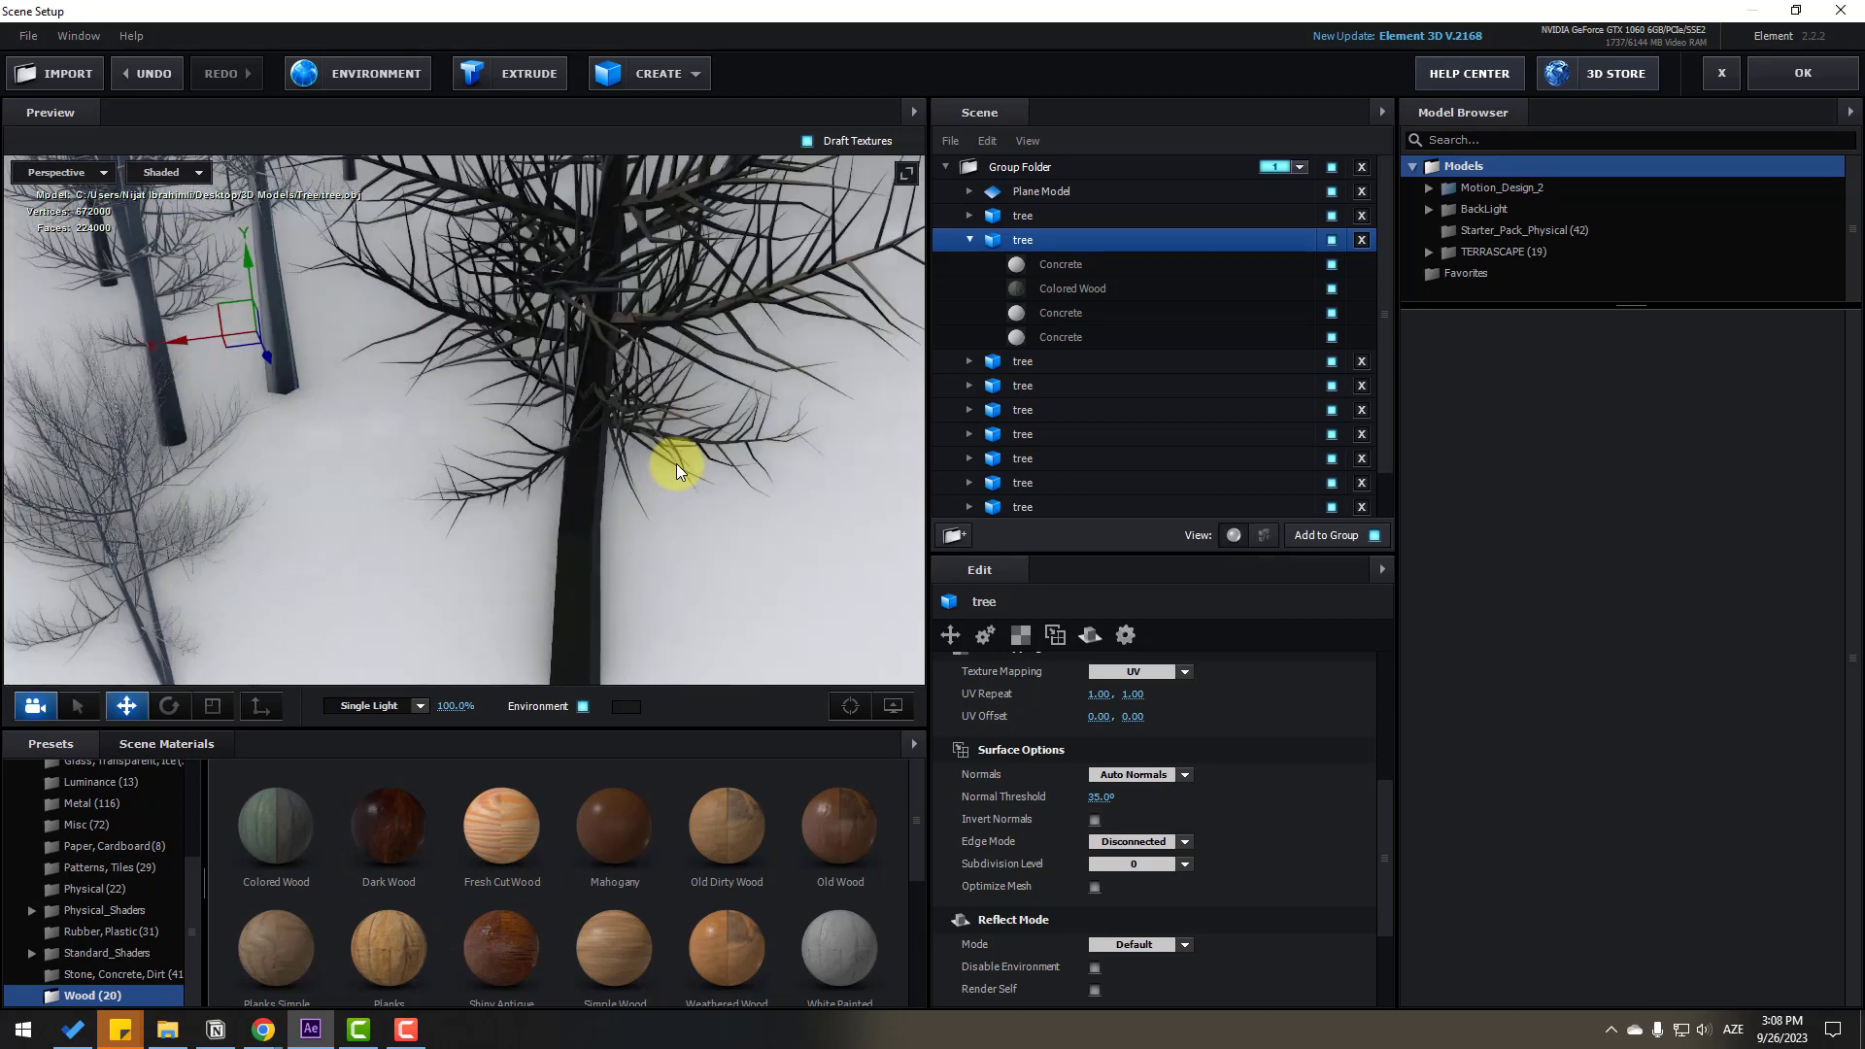
pyautogui.scroll(8, 676, 464)
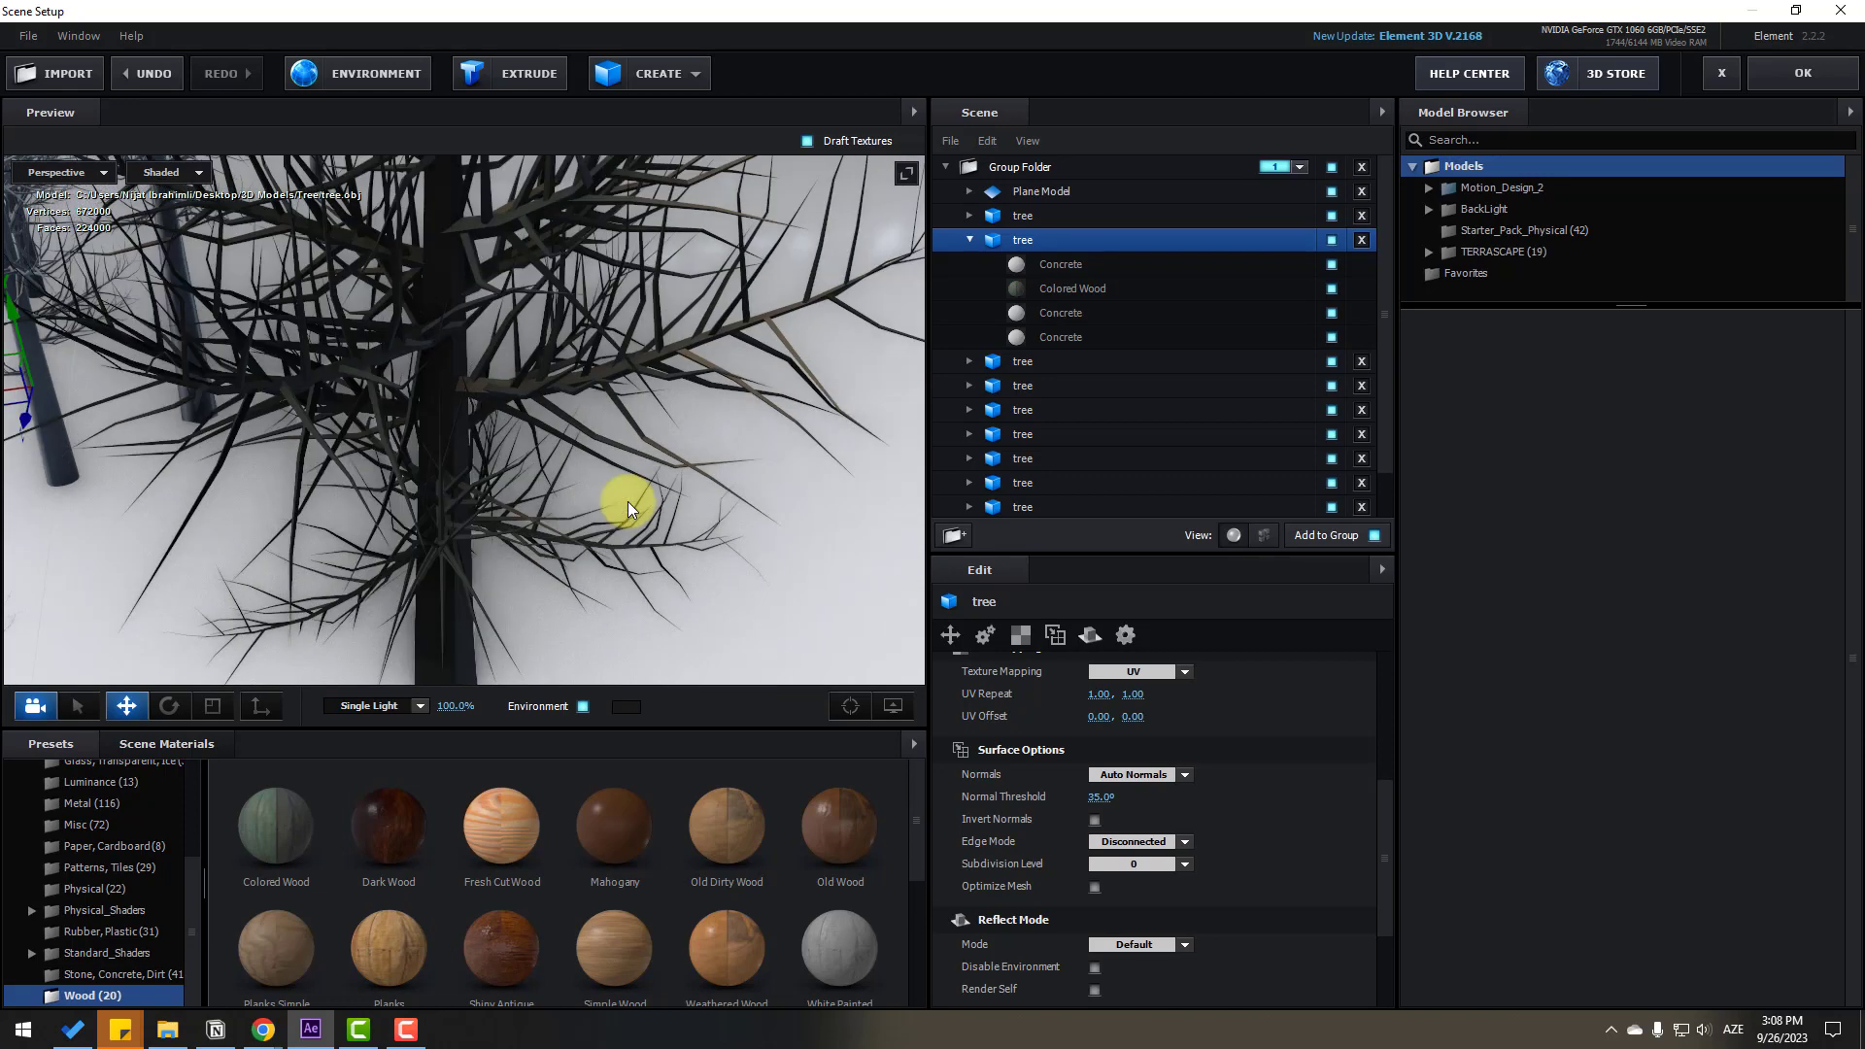
pyautogui.scroll(-6, 472, 500)
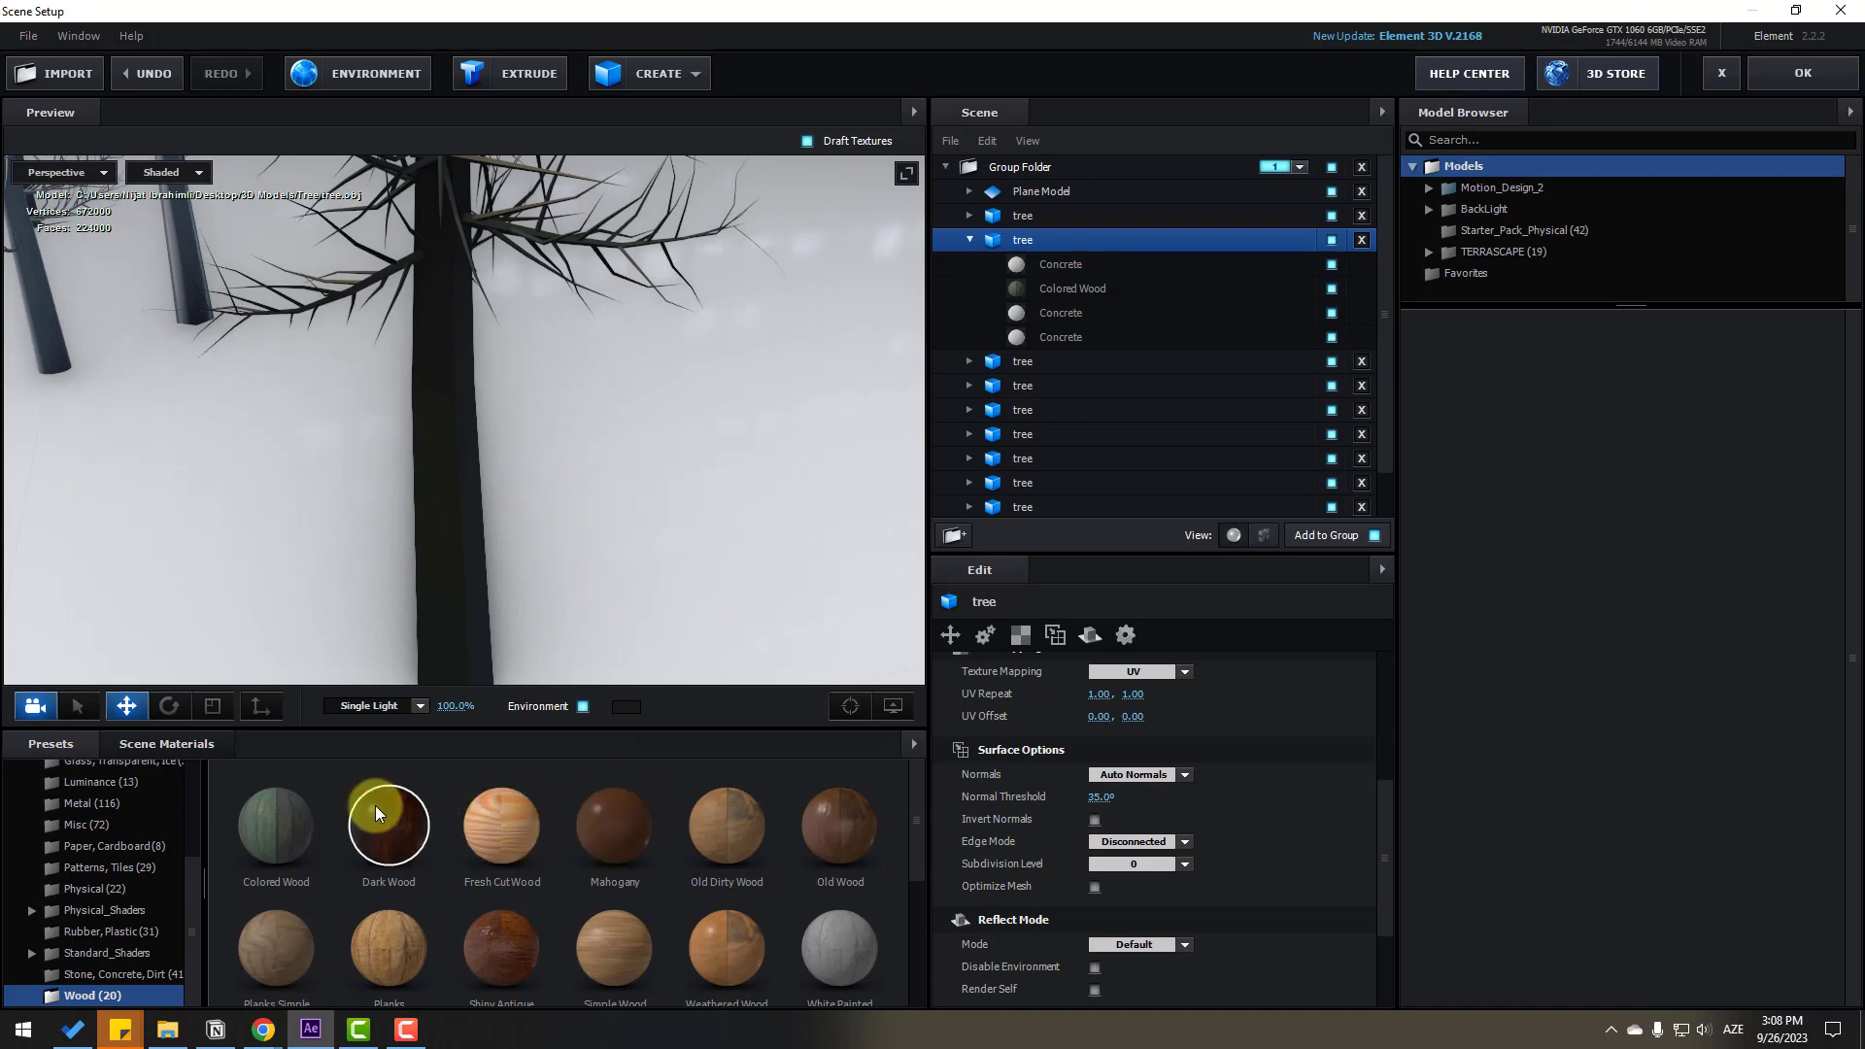
pyautogui.moveTo(375, 806); pyautogui.dragTo(468, 532)
pyautogui.scroll(-5, 525, 501)
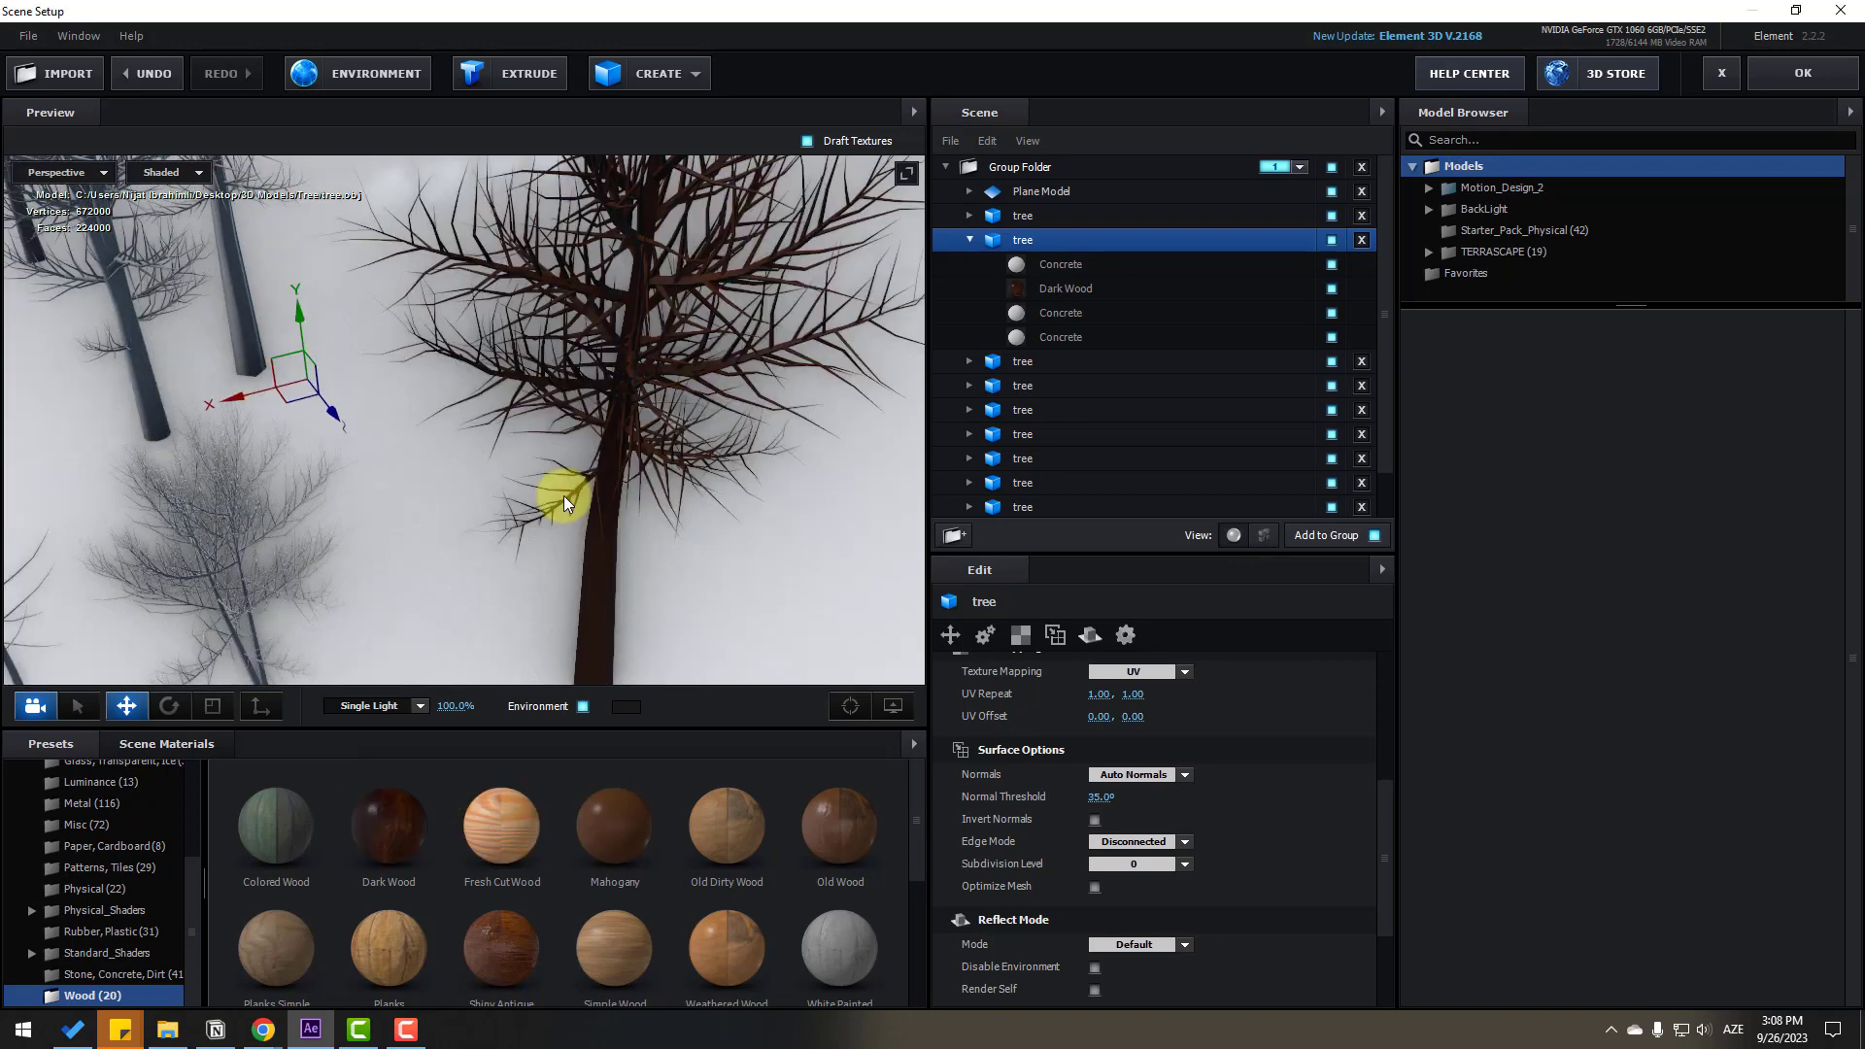
# Apply the Shiny Antique wood material to the second tree
pyautogui.scroll(-1, 707, 855)
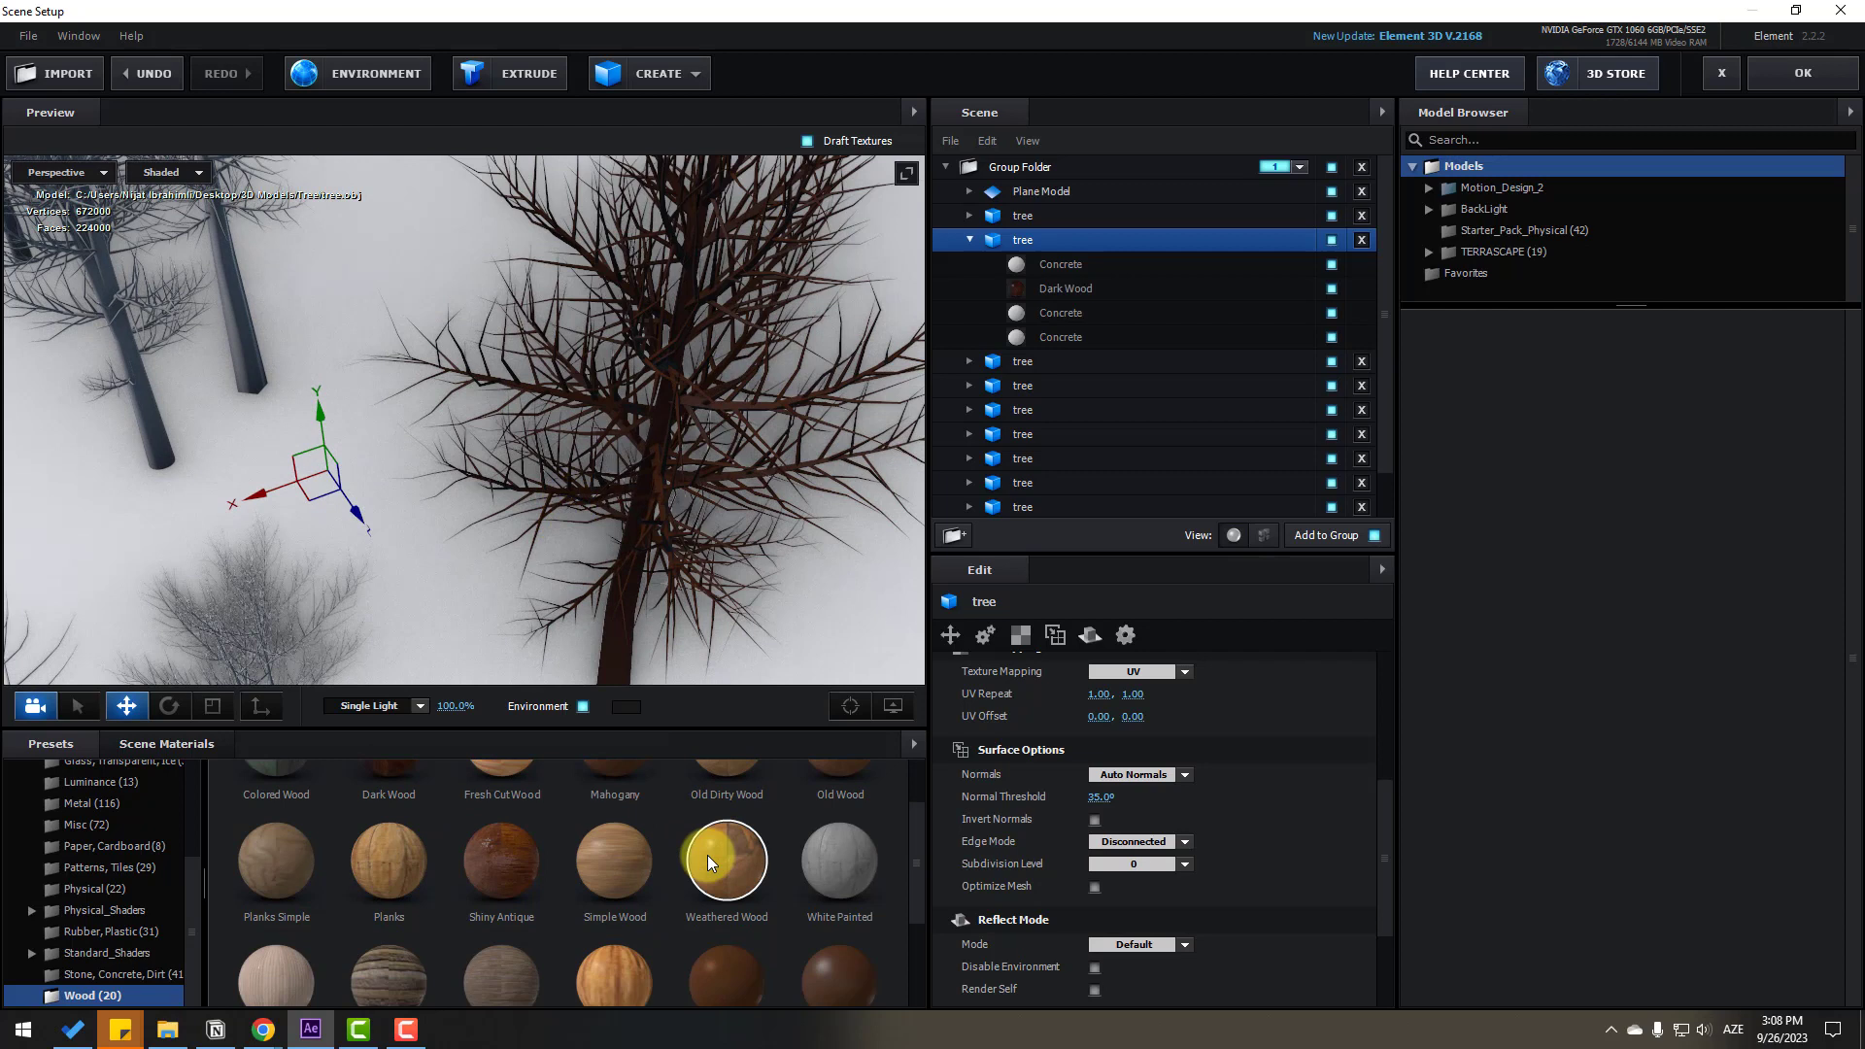
pyautogui.scroll(-1, 707, 855)
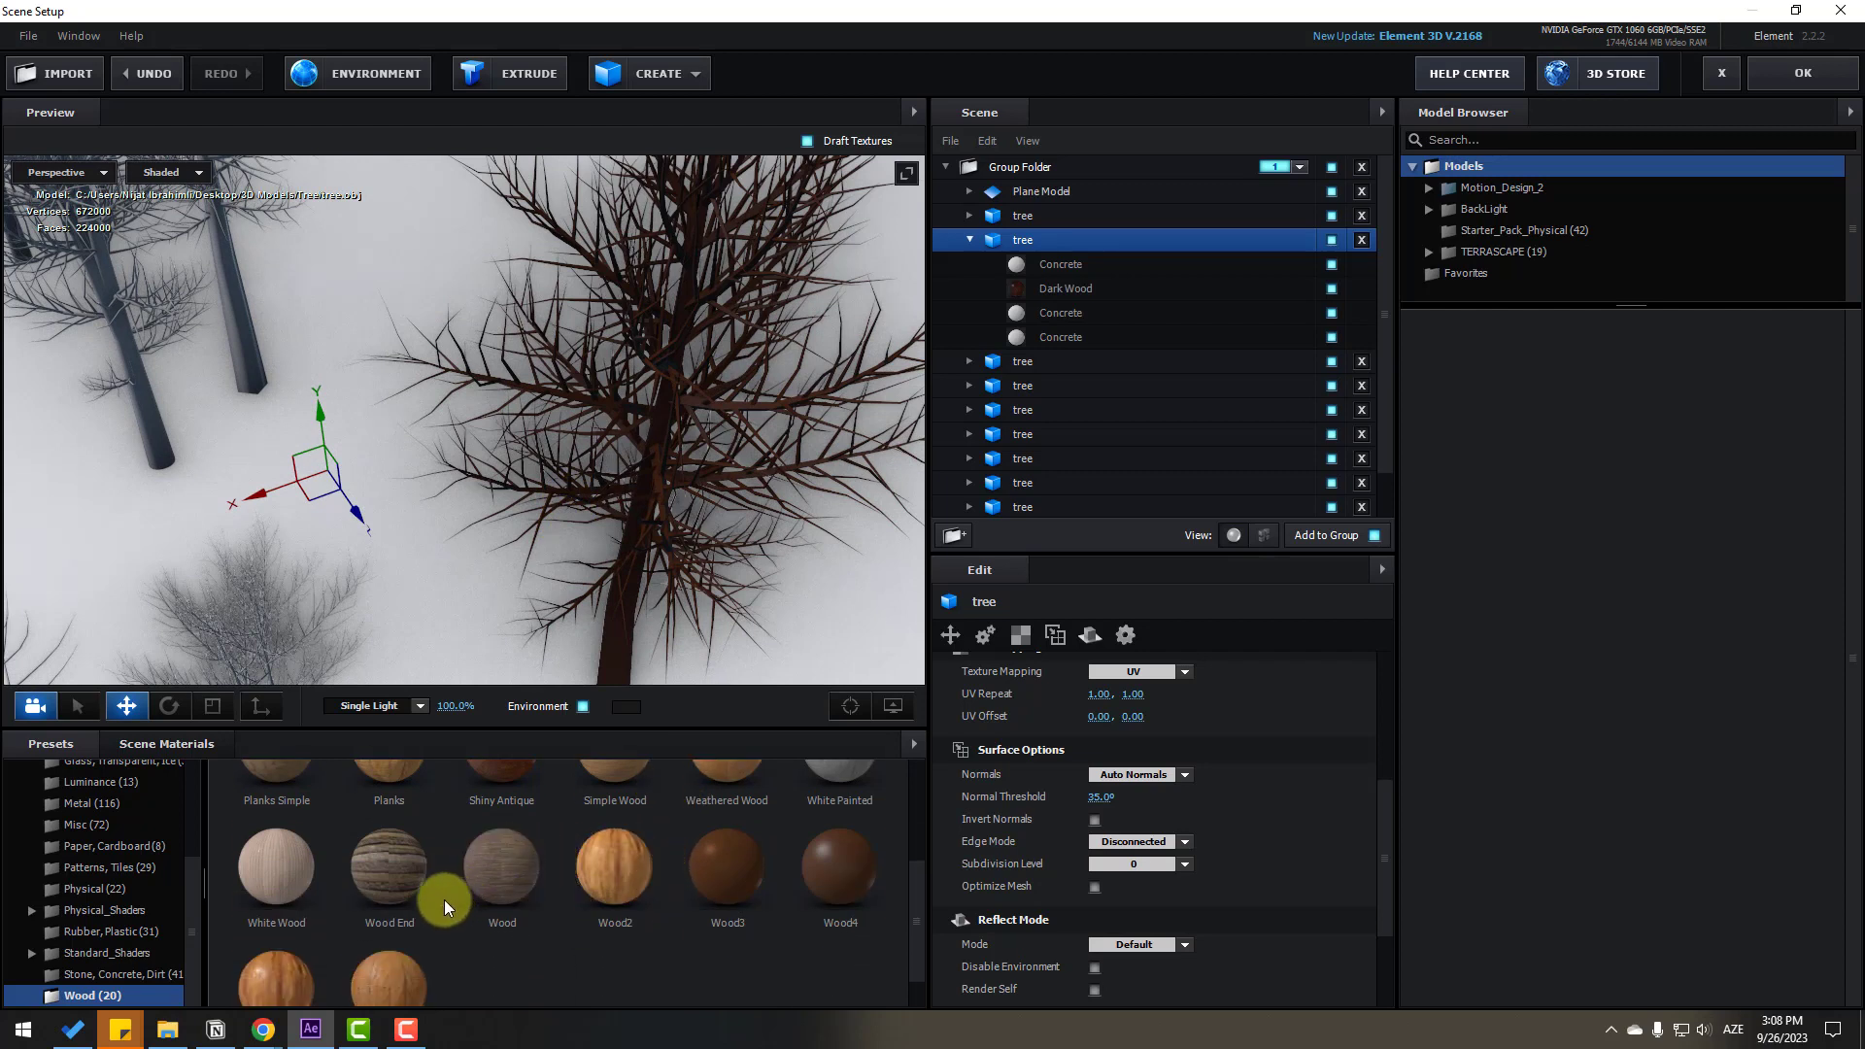
pyautogui.scroll(1, 470, 922)
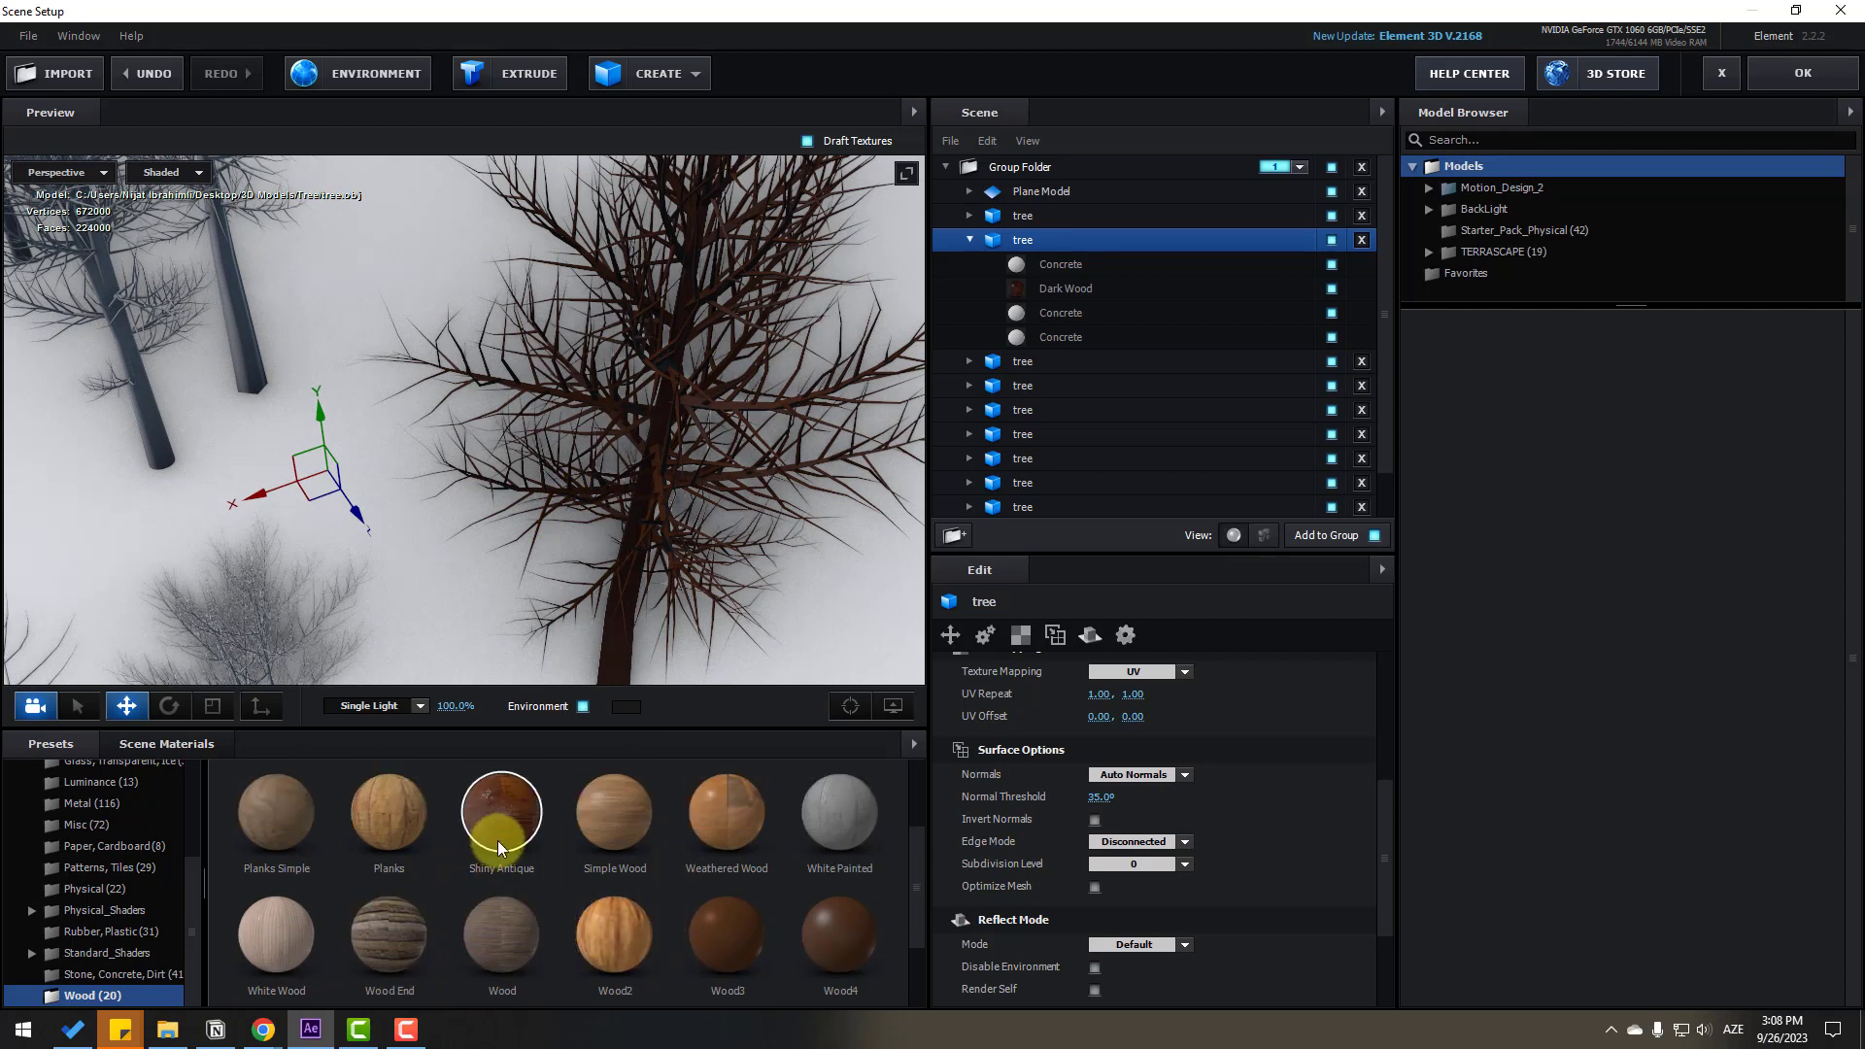
pyautogui.moveTo(498, 841); pyautogui.dragTo(608, 505)
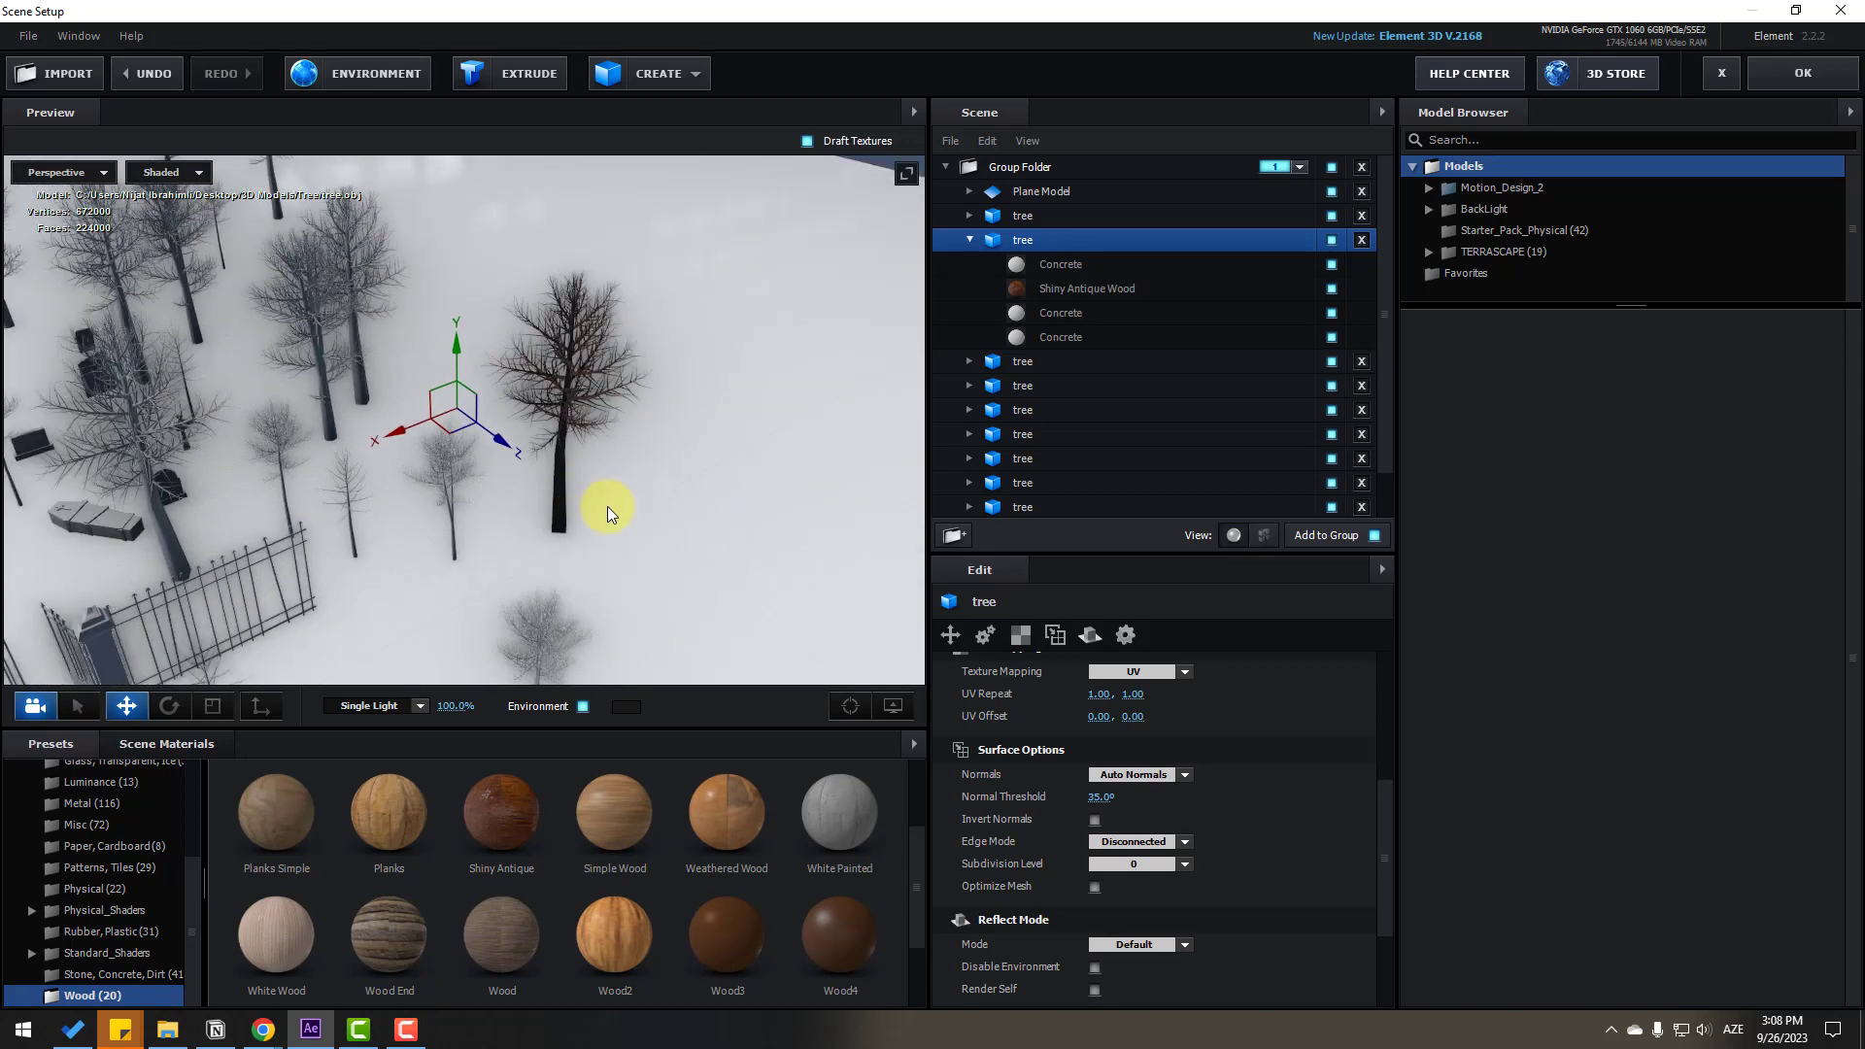
# Apply the Shiny Antique wood material to the first tree model and set its normals to Auto Normals
pyautogui.click(969, 240)
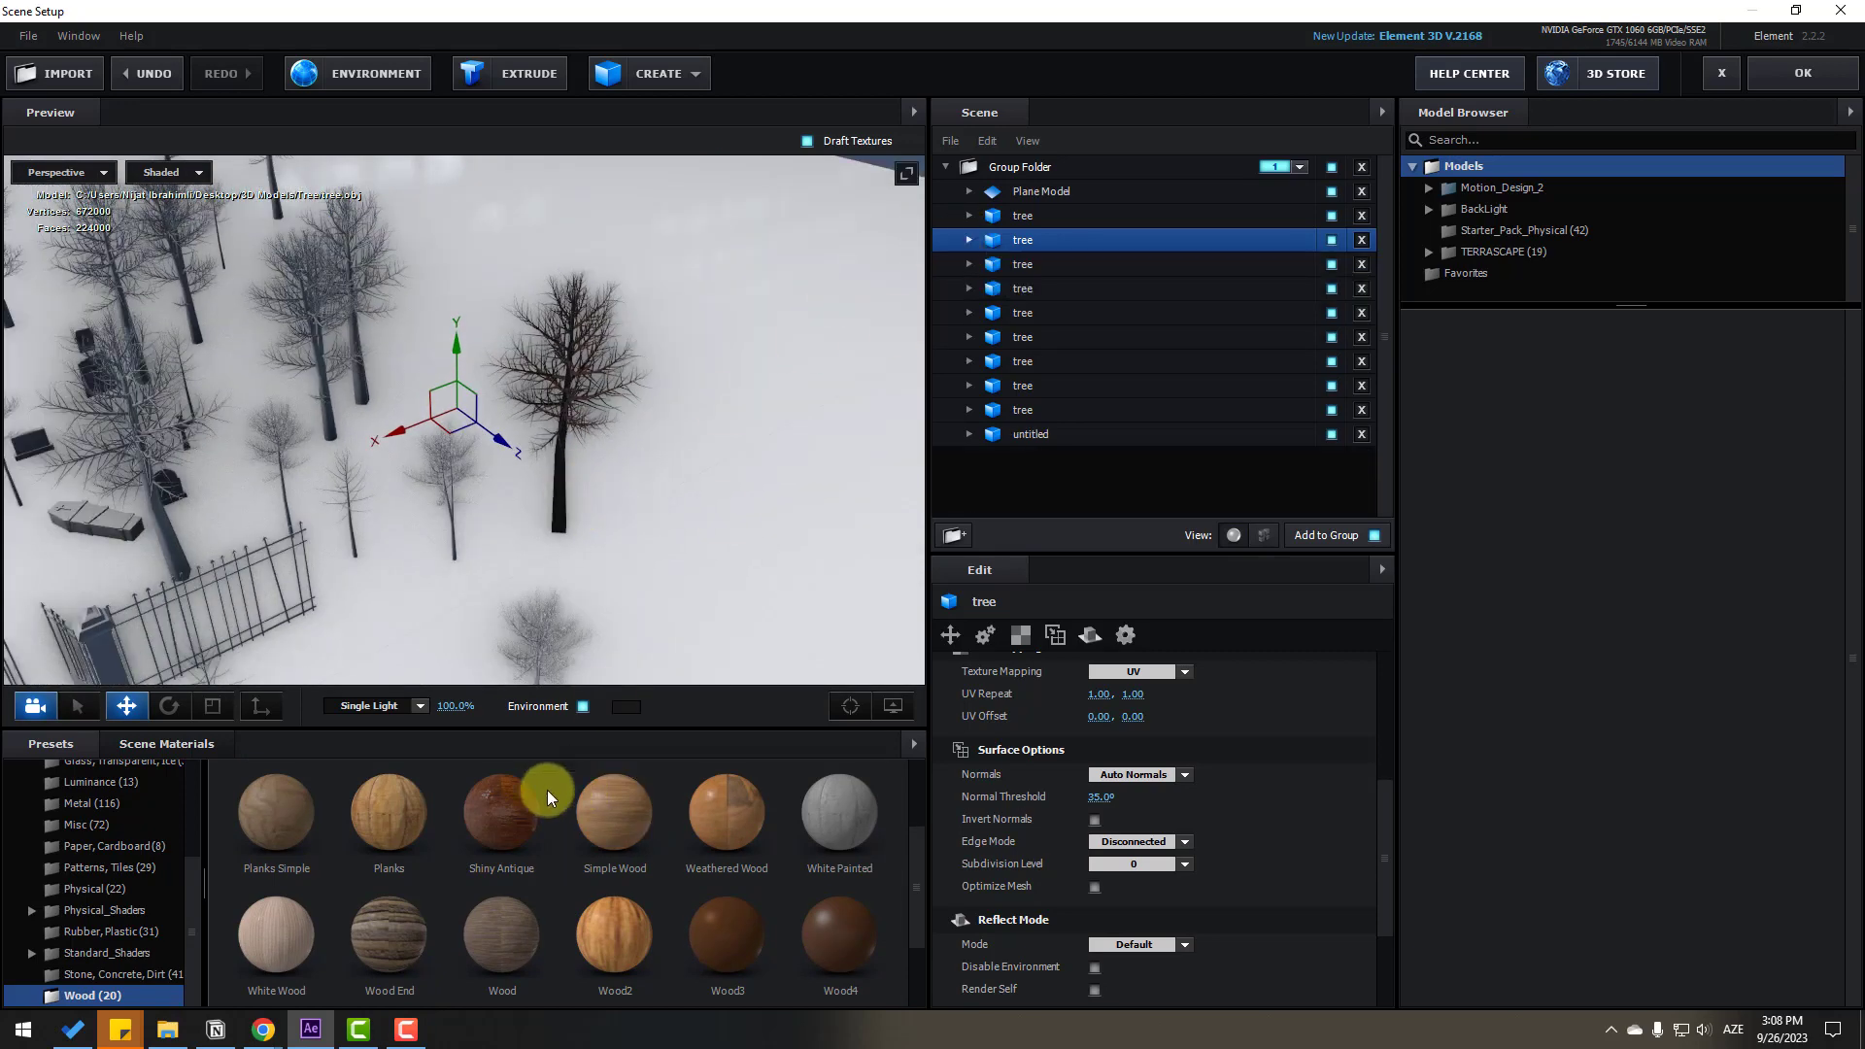
pyautogui.moveTo(489, 831); pyautogui.dragTo(1034, 213)
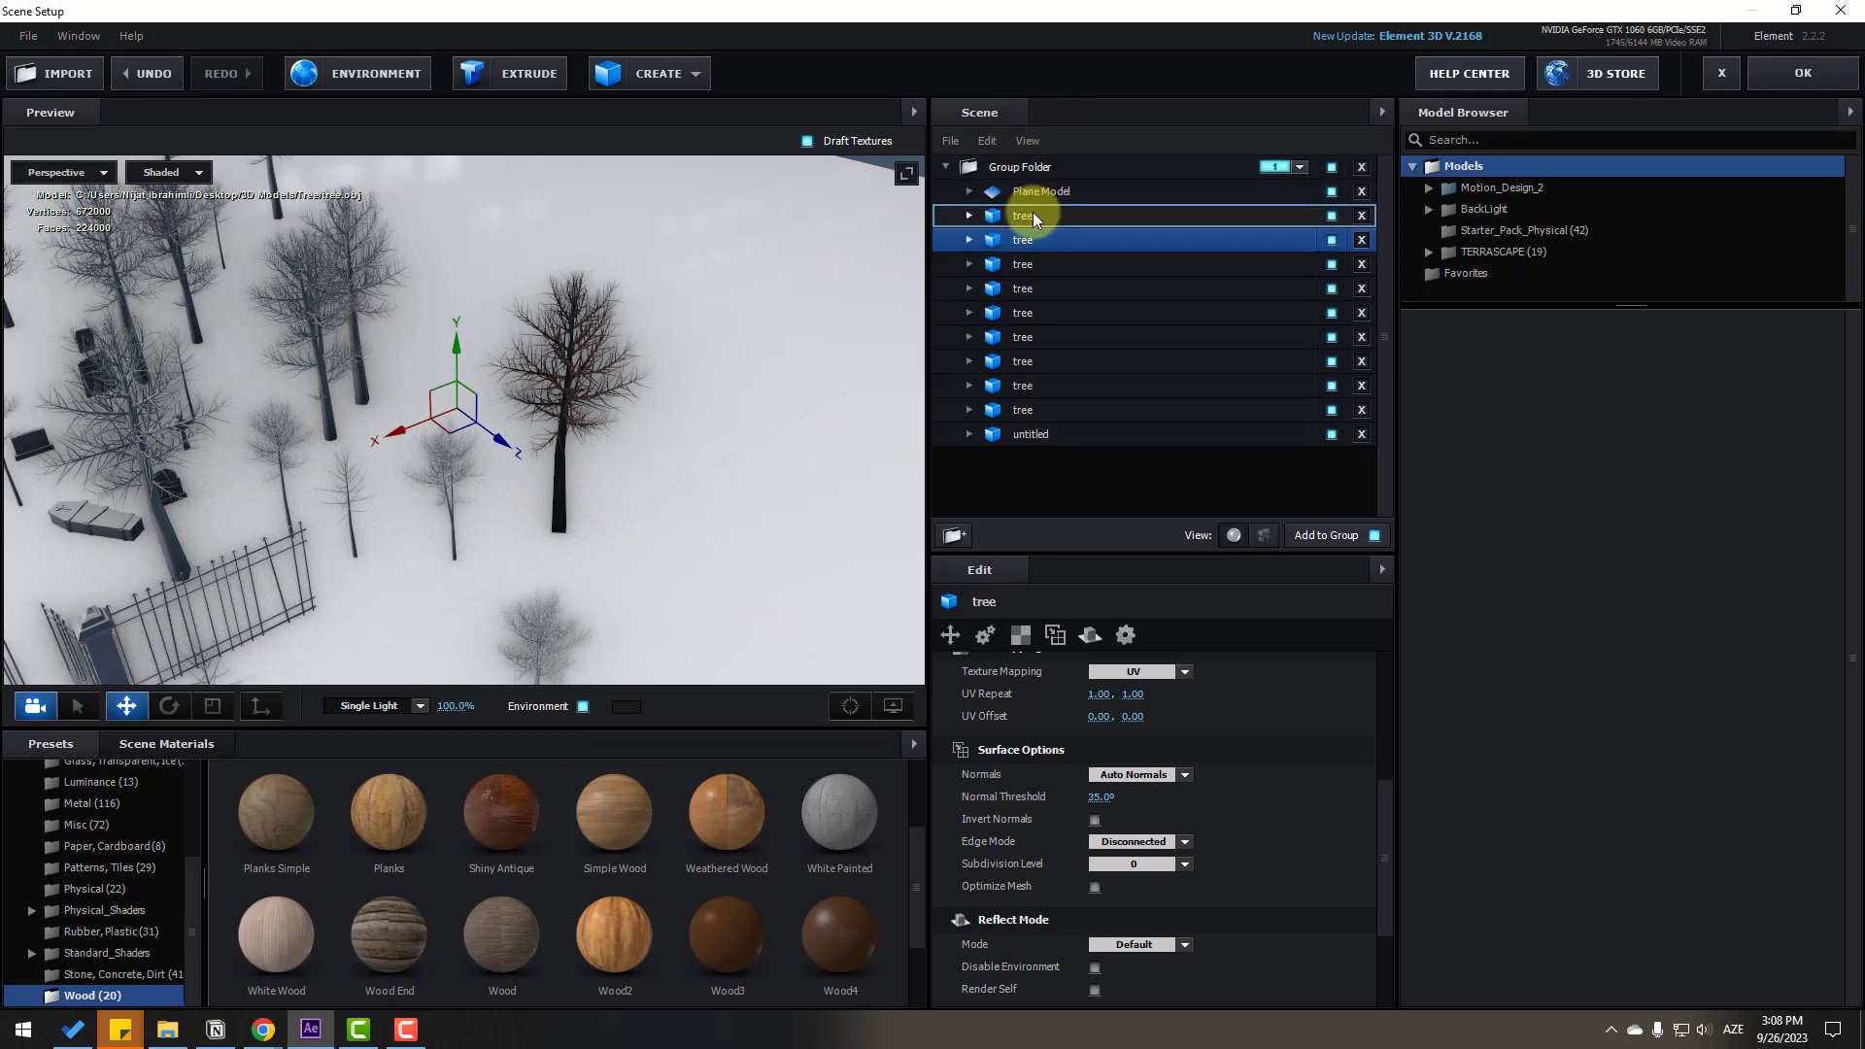
pyautogui.click(1016, 218)
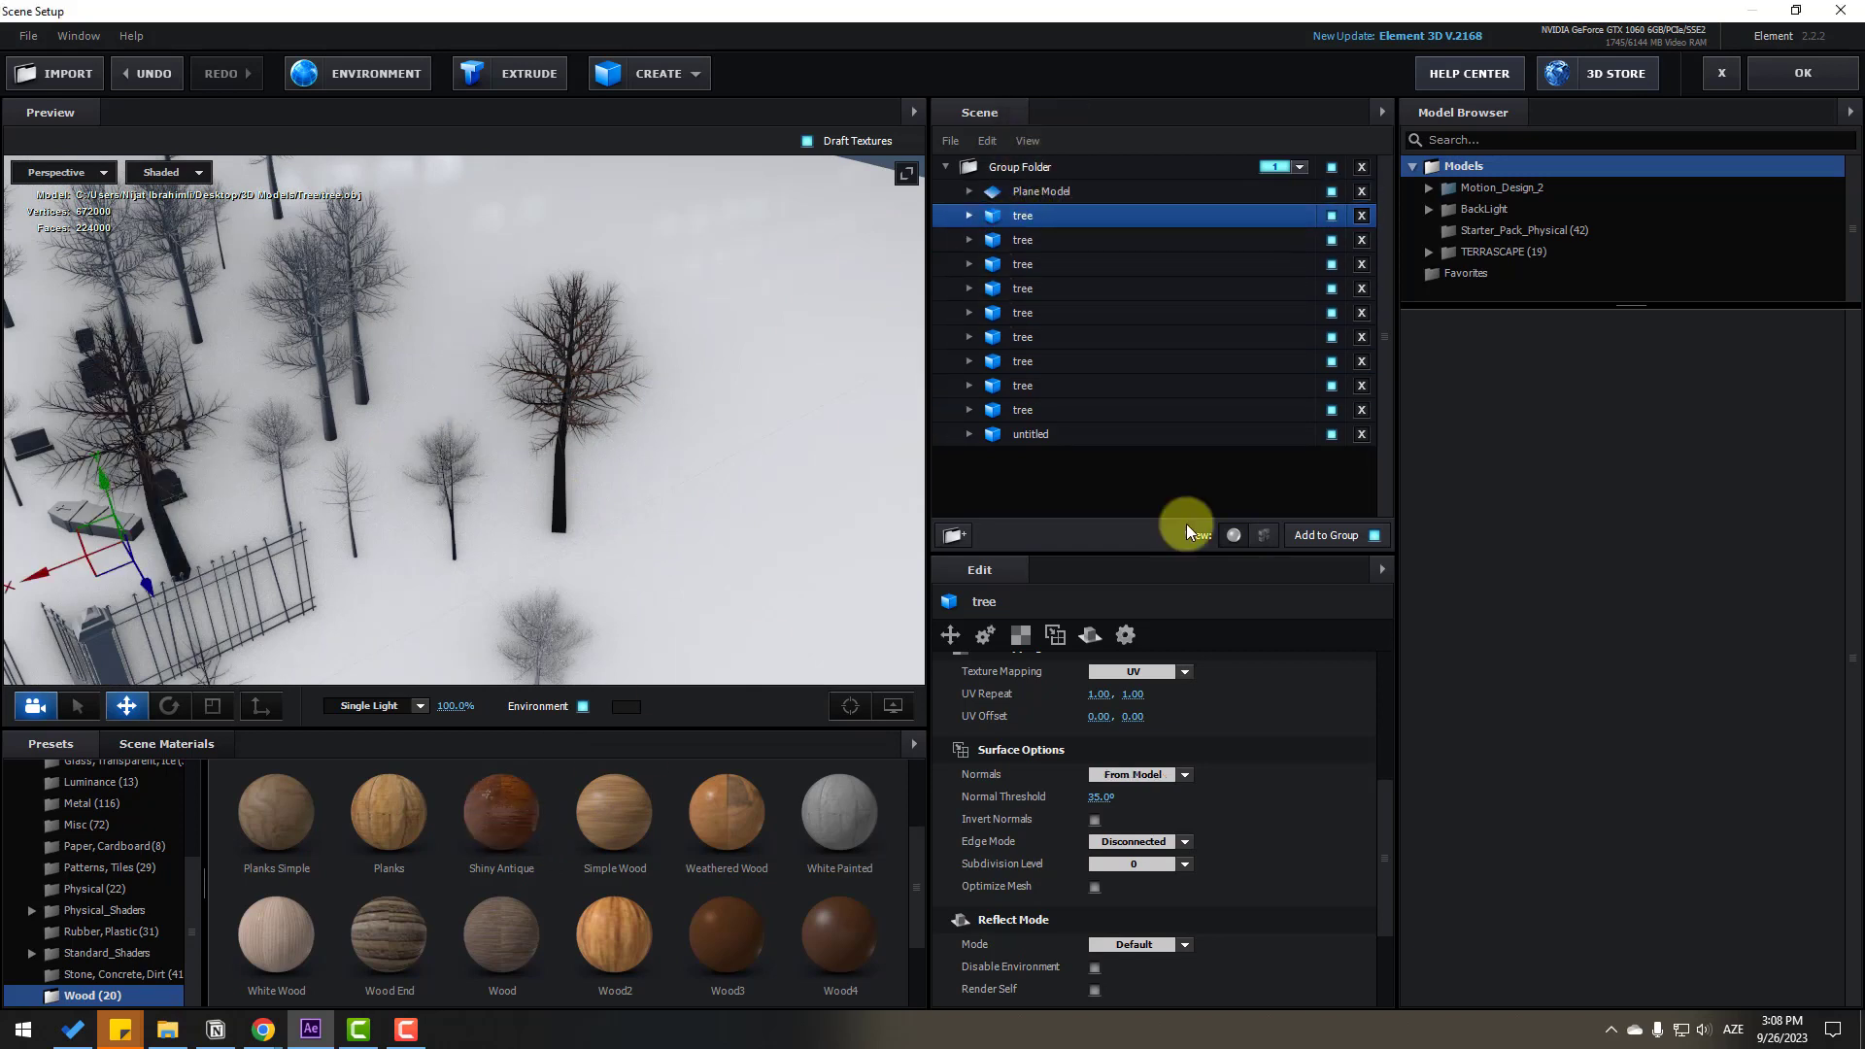
pyautogui.scroll(1, 1069, 767)
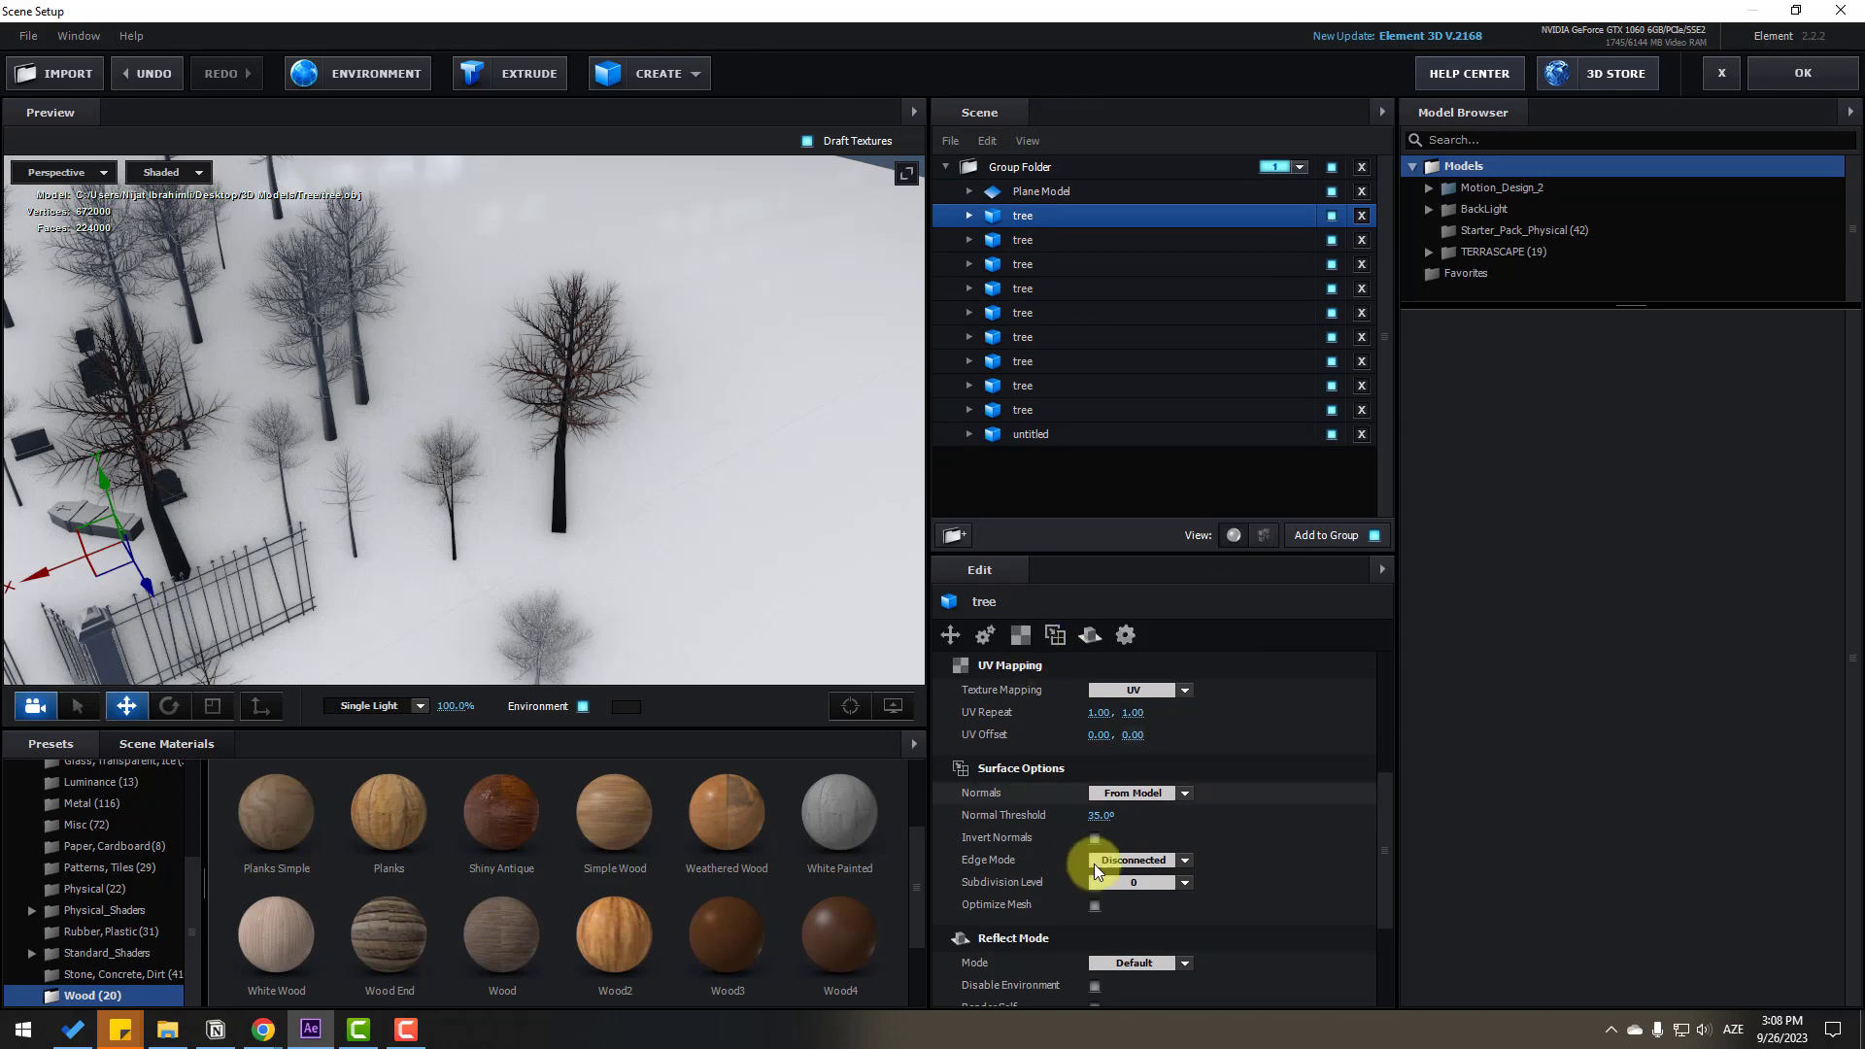
pyautogui.click(1123, 794)
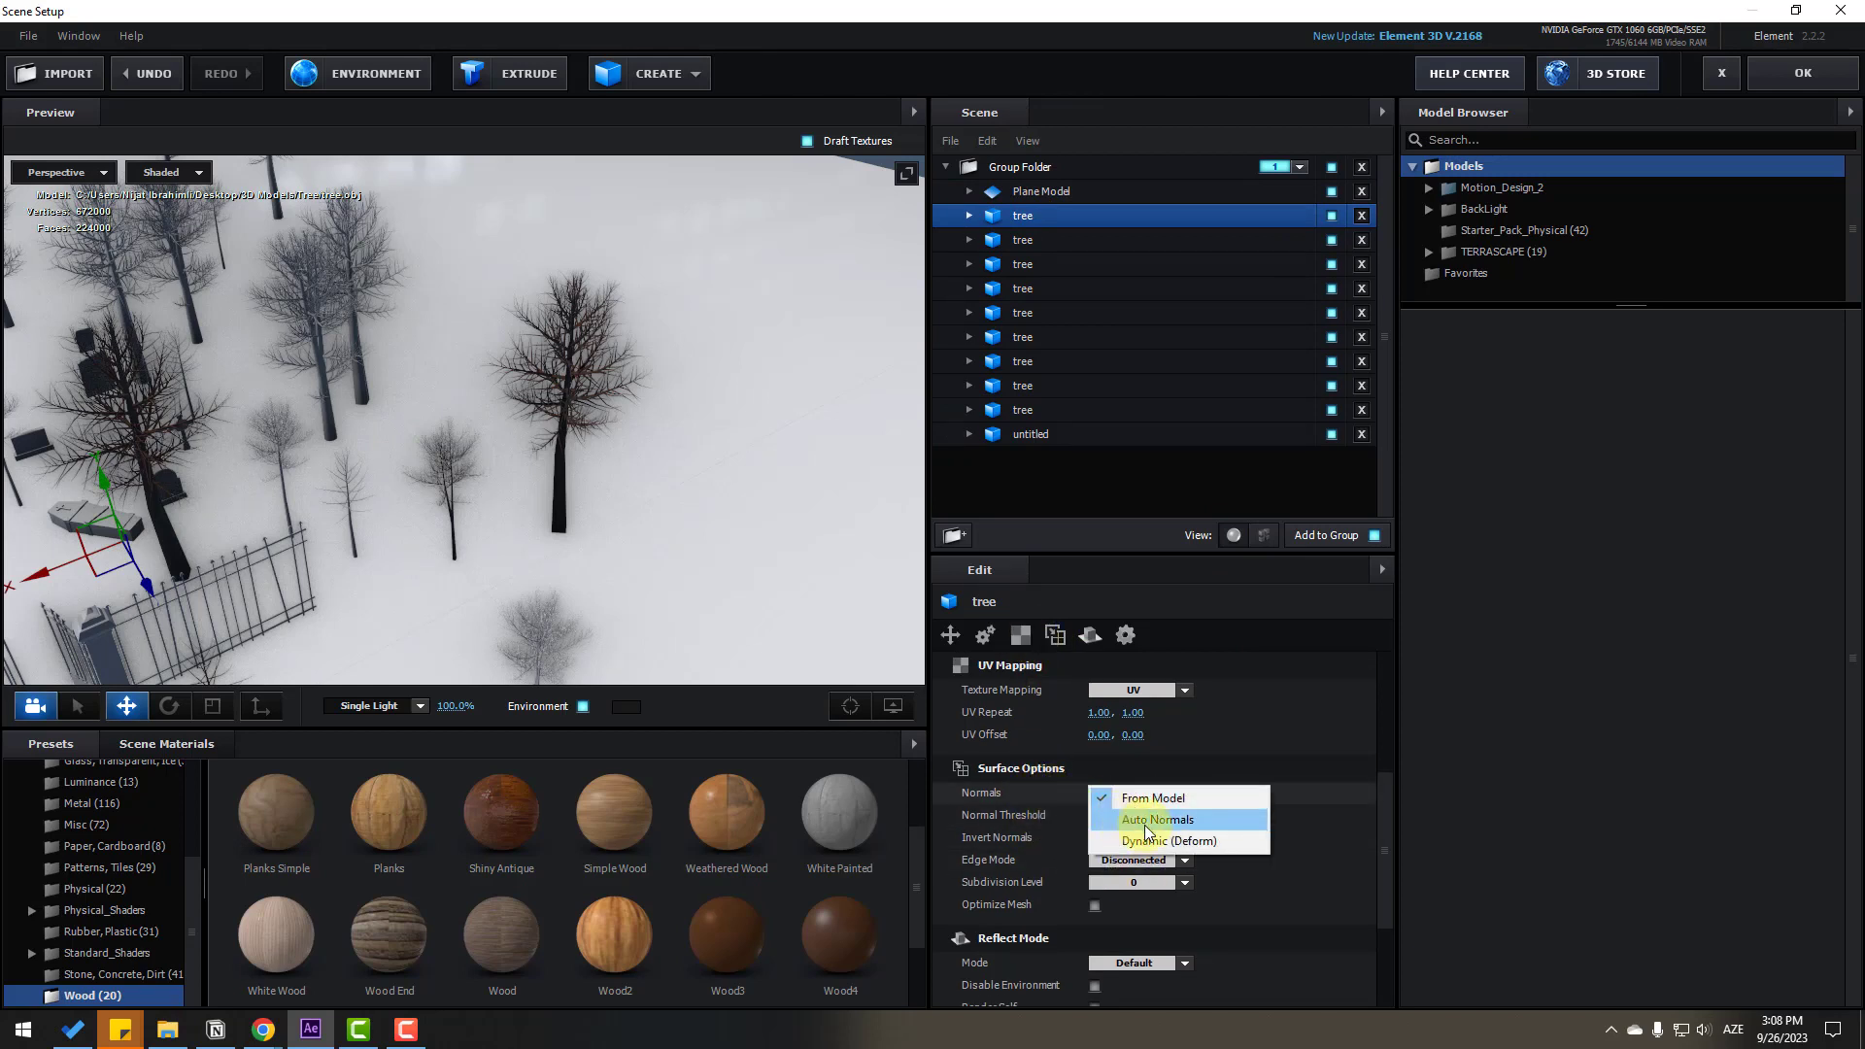
pyautogui.click(1183, 826)
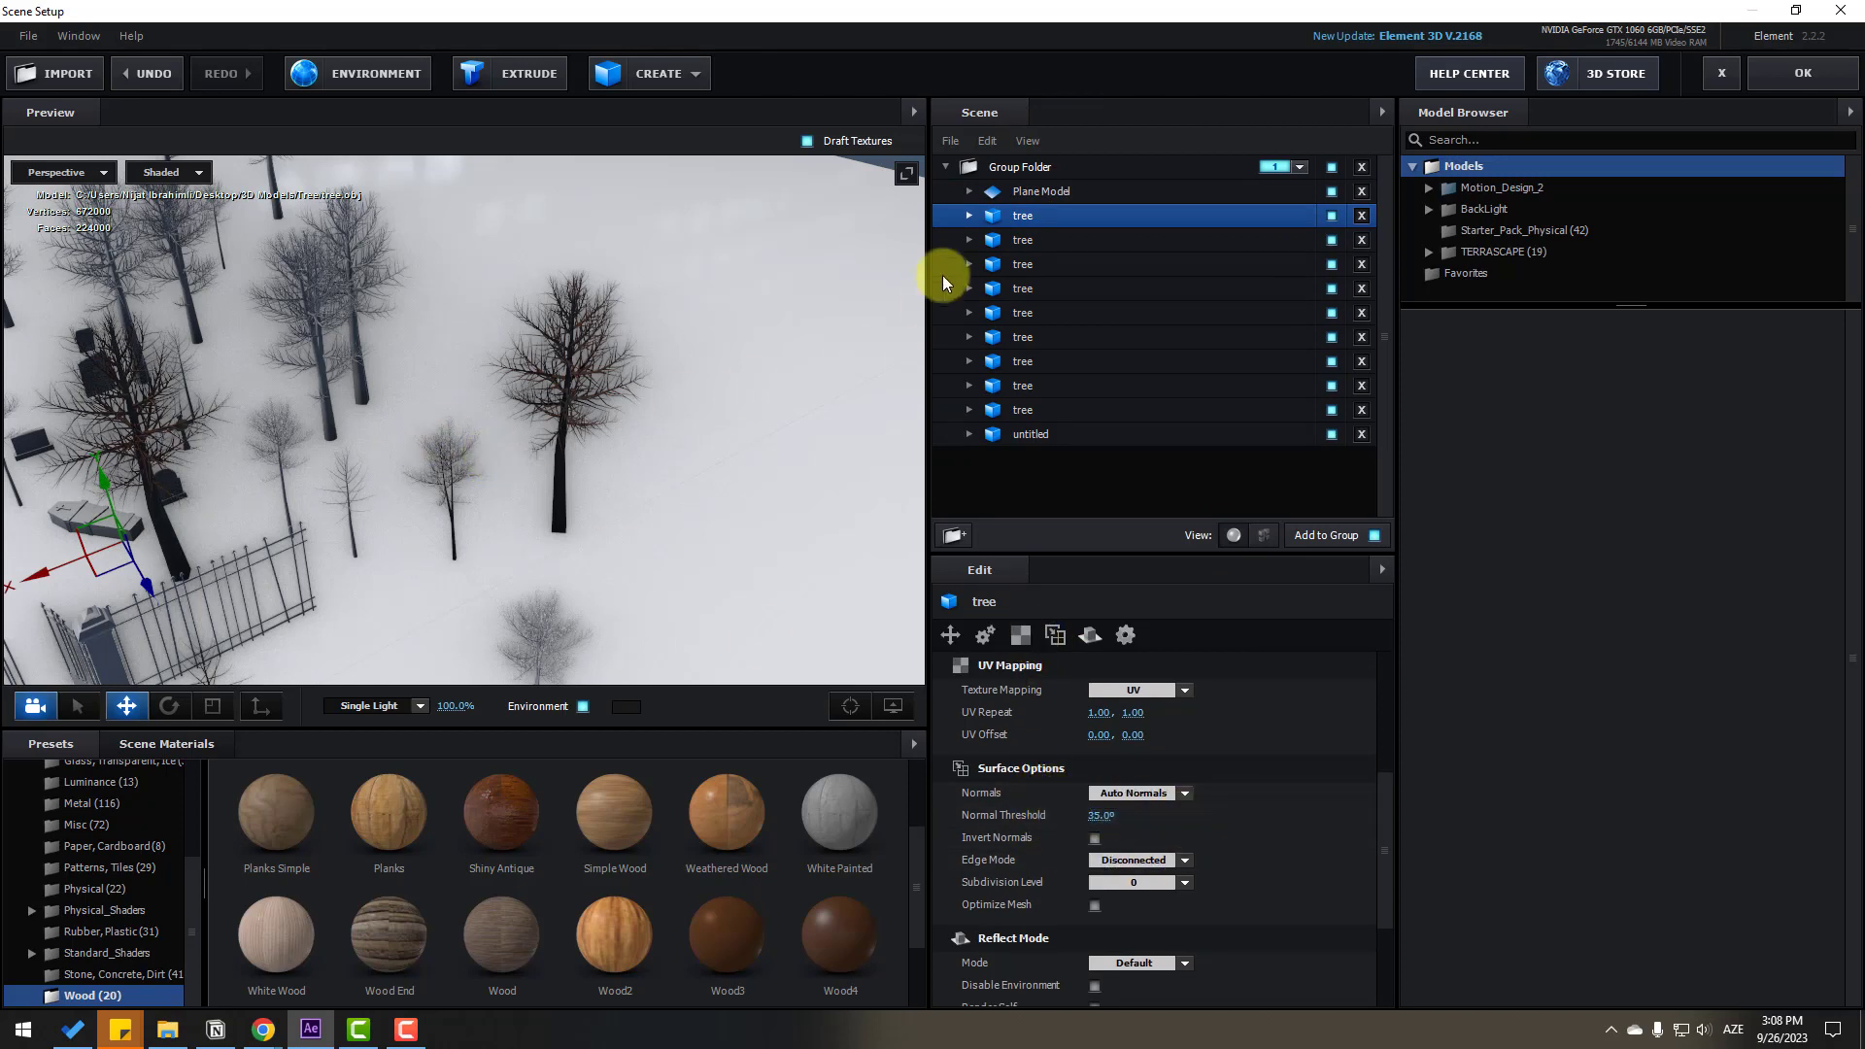
# Apply the Shiny Antique wood material to the second and third tree models in the scene list
pyautogui.click(1024, 247)
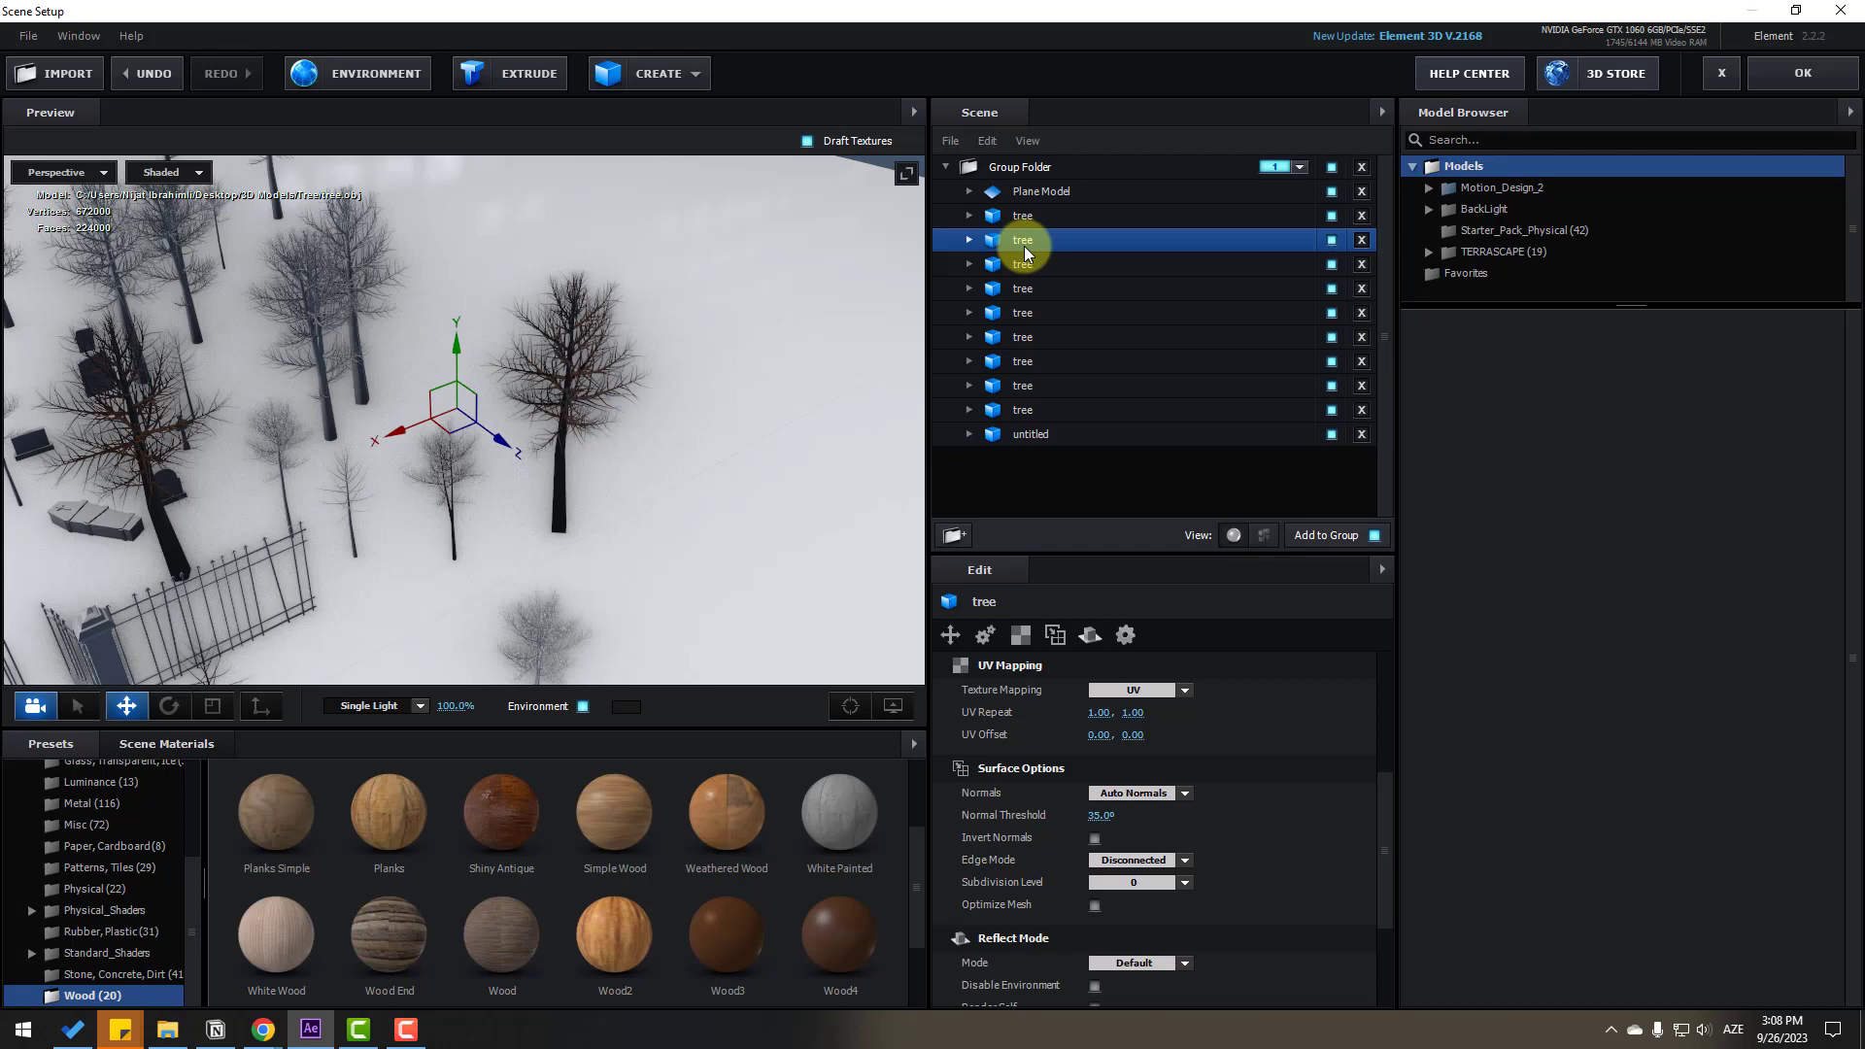
pyautogui.click(1331, 240)
pyautogui.moveTo(476, 872); pyautogui.dragTo(1029, 237)
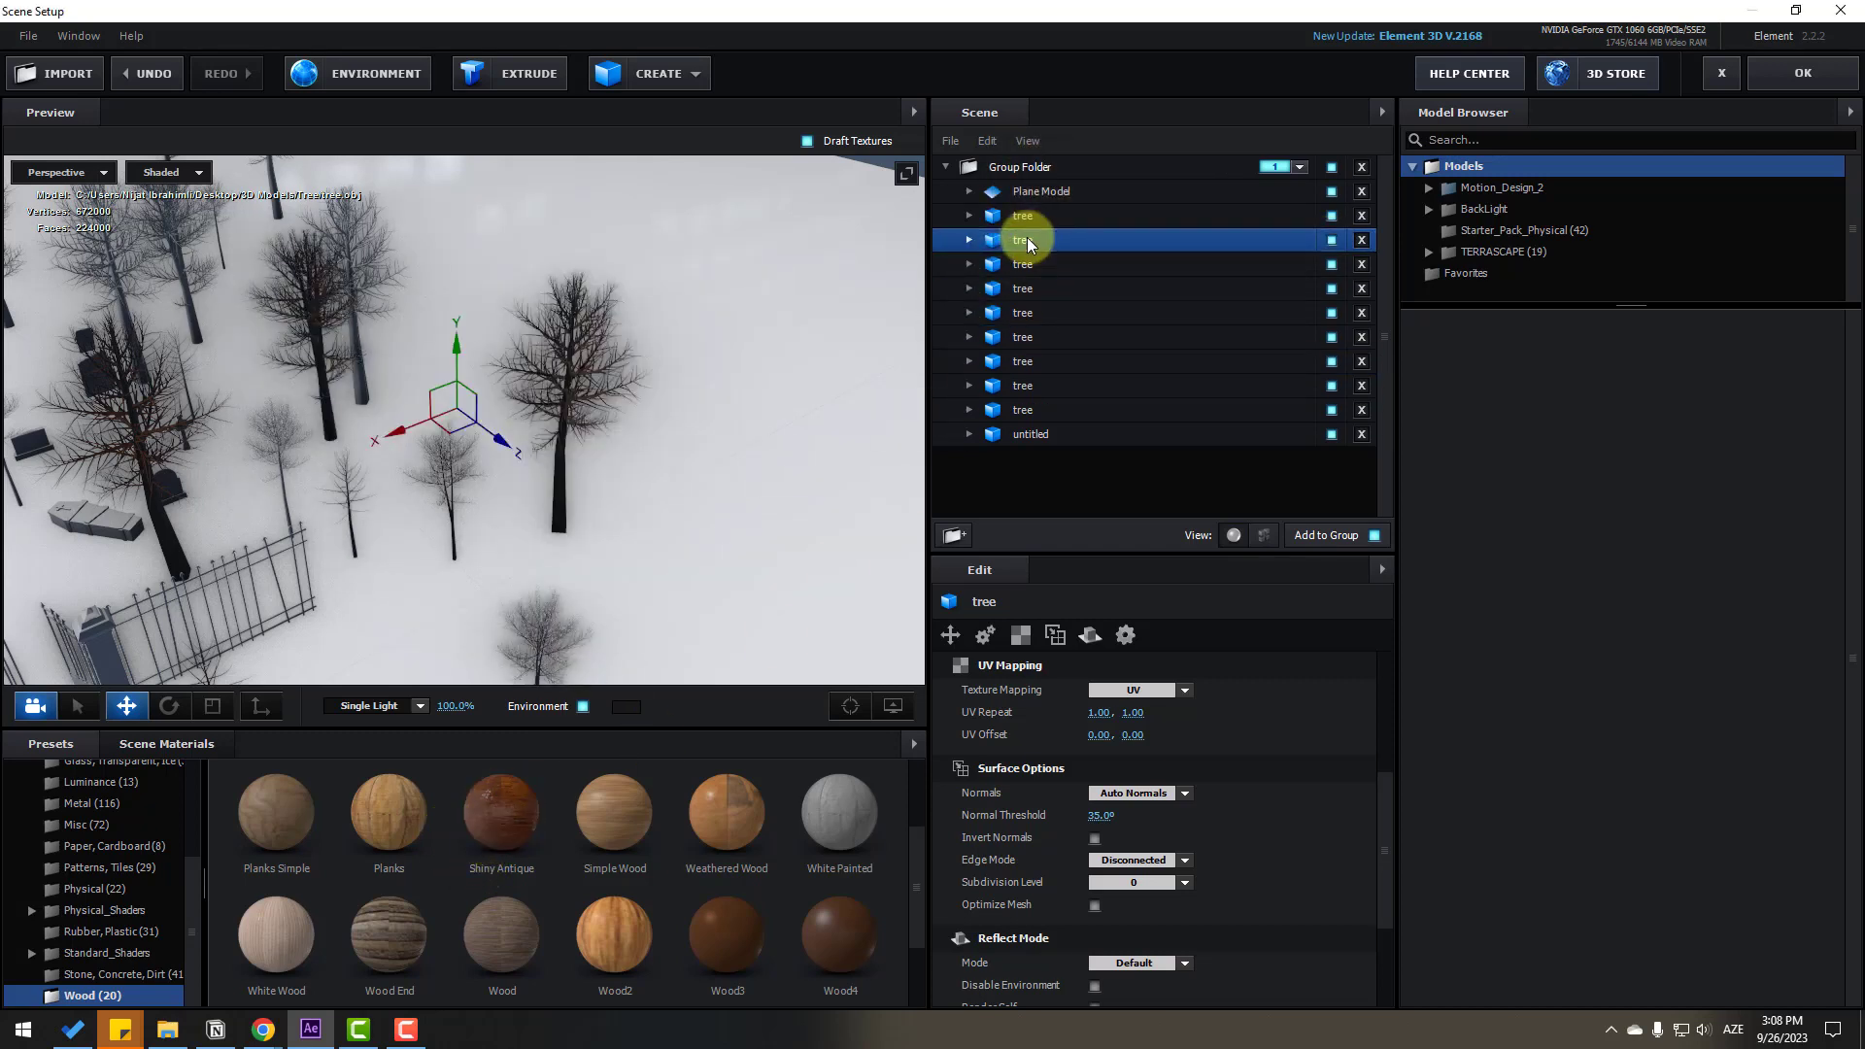
pyautogui.click(1017, 267)
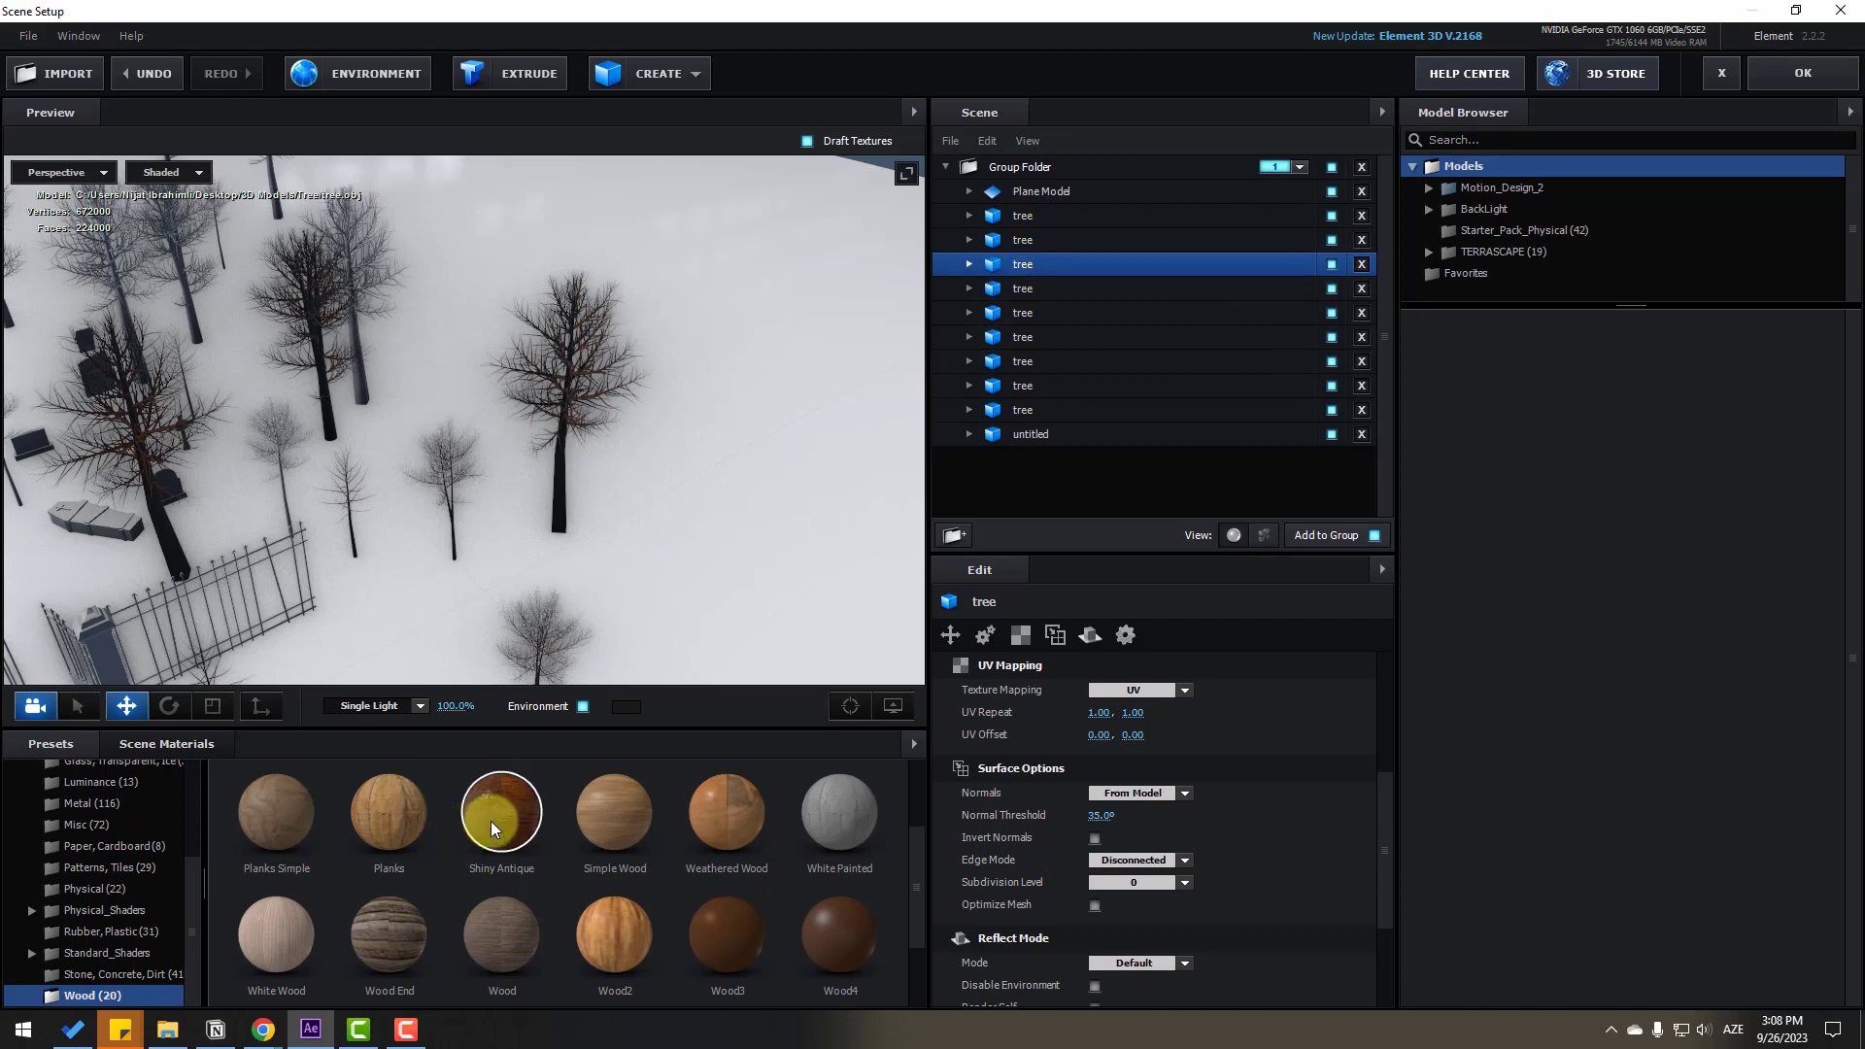
pyautogui.moveTo(492, 823); pyautogui.dragTo(1019, 266)
pyautogui.scroll(-4, 454, 455)
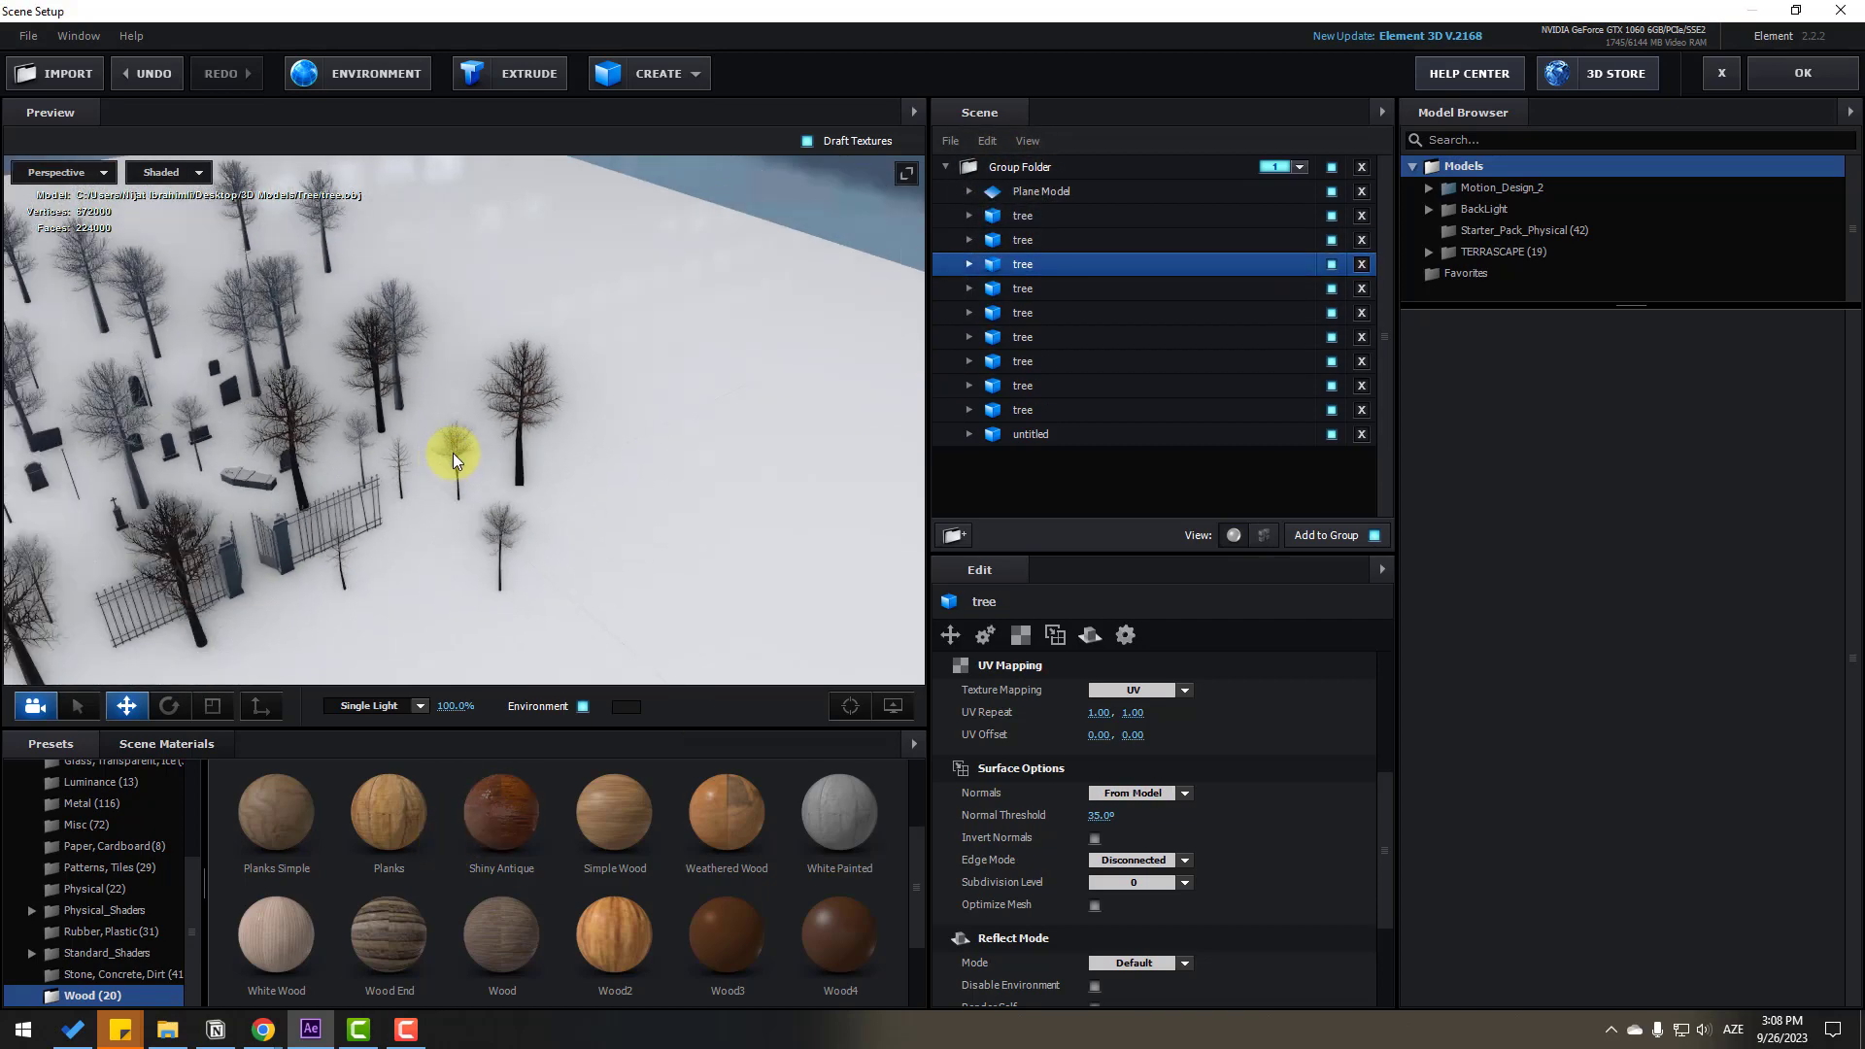
pyautogui.scroll(-3, 454, 459)
# Apply Shiny Antique to the fourth tree model, and set the fourth and third trees' normals to Auto Normals
pyautogui.click(1023, 287)
pyautogui.moveTo(490, 821); pyautogui.dragTo(1034, 290)
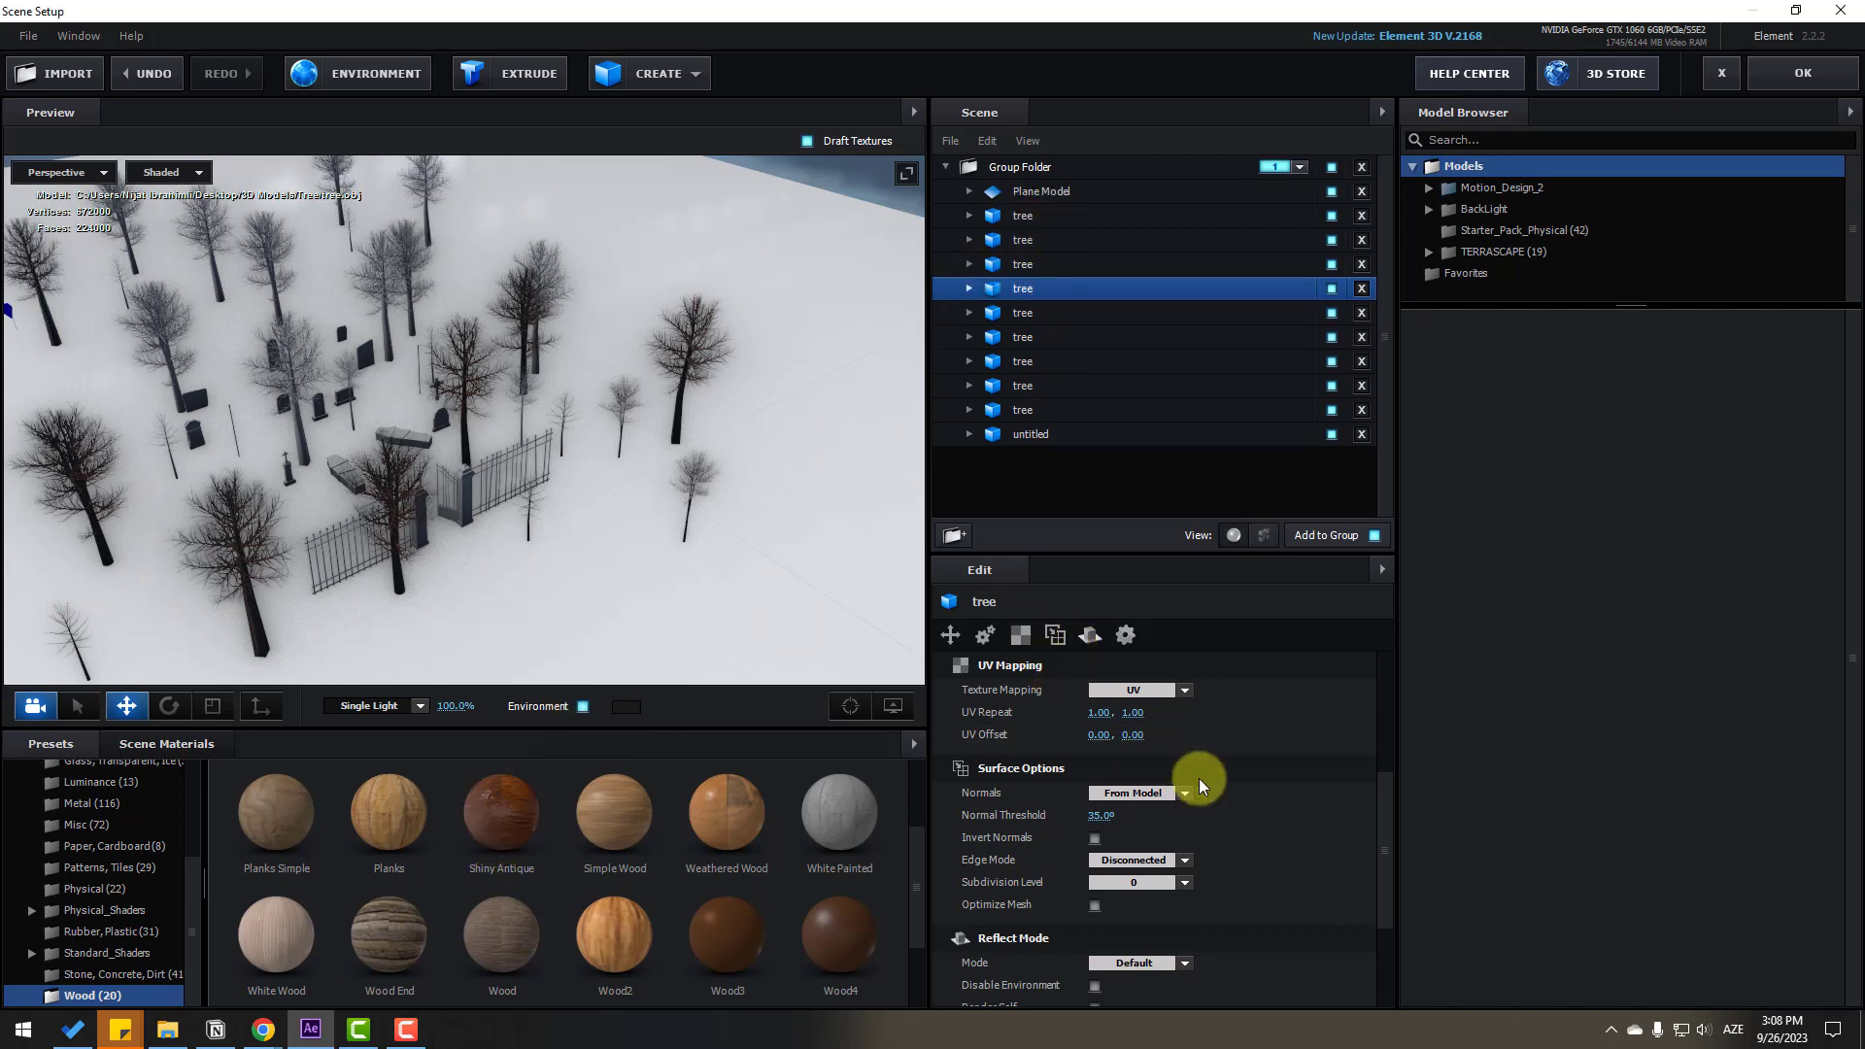
pyautogui.click(1152, 795)
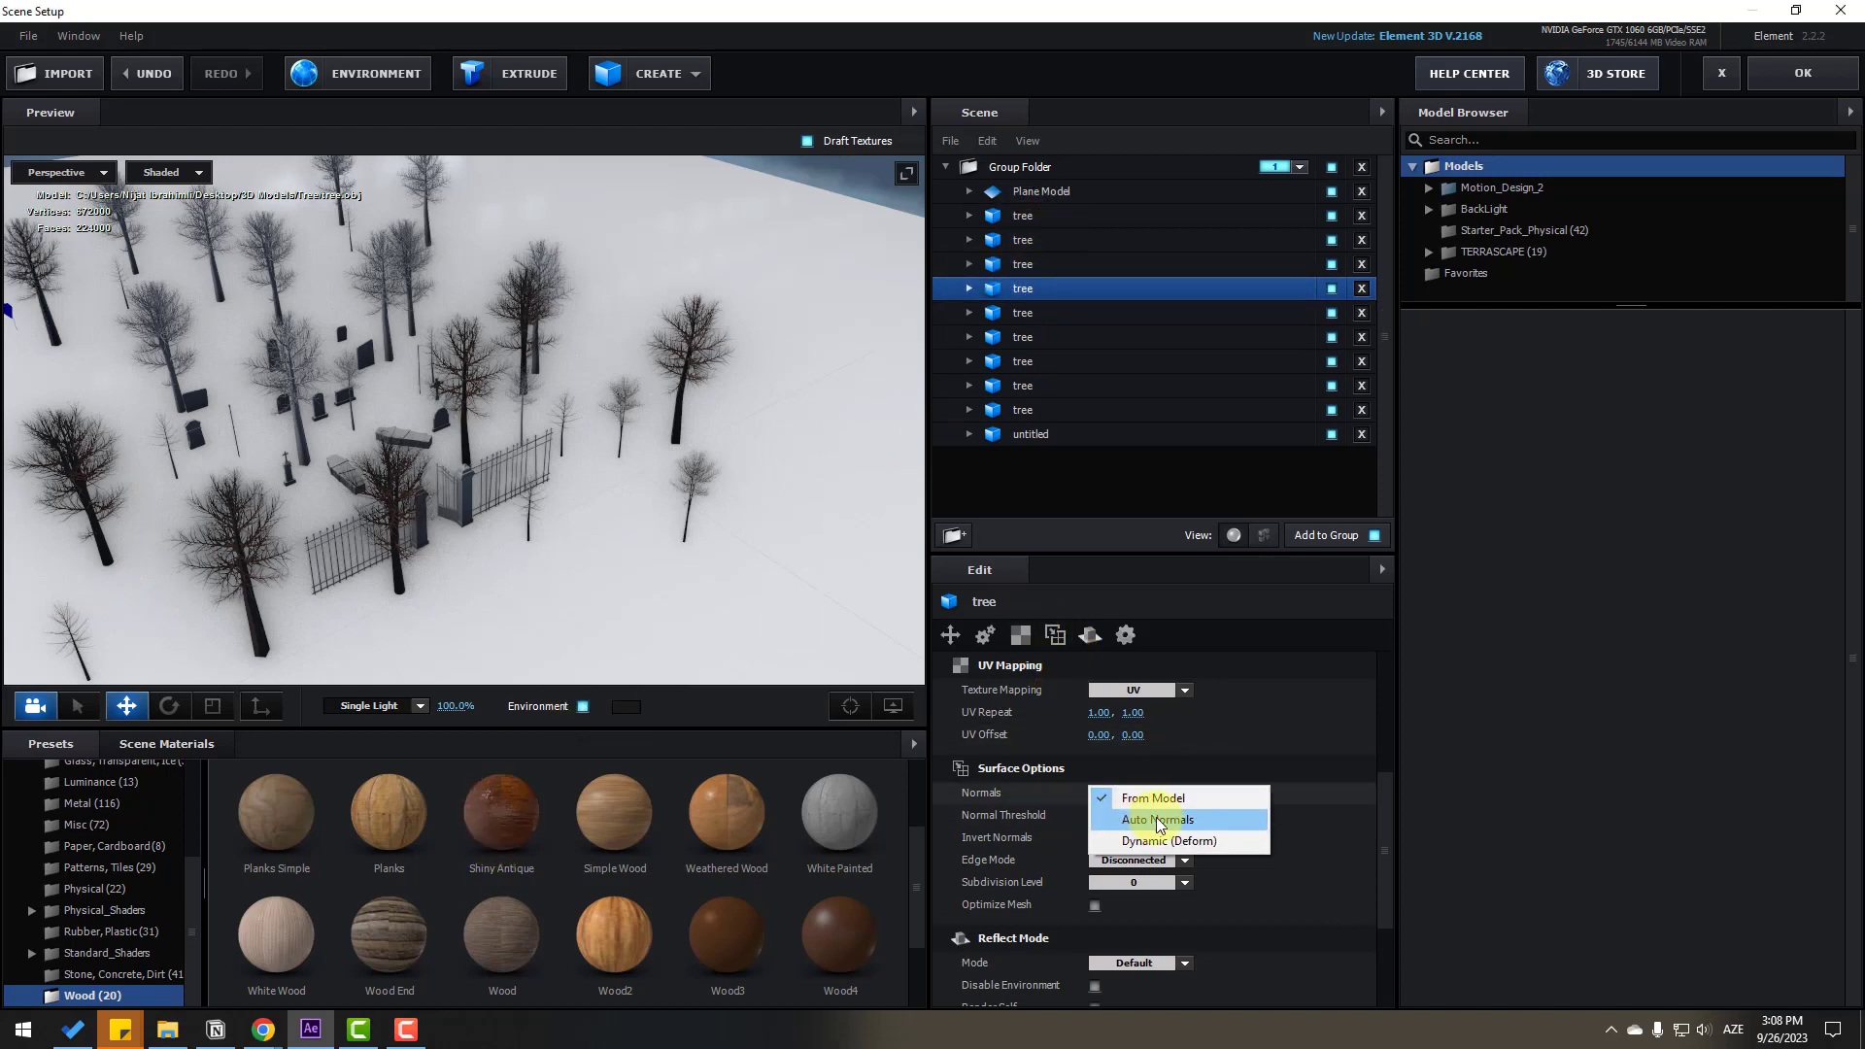
pyautogui.click(1136, 819)
pyautogui.click(1022, 264)
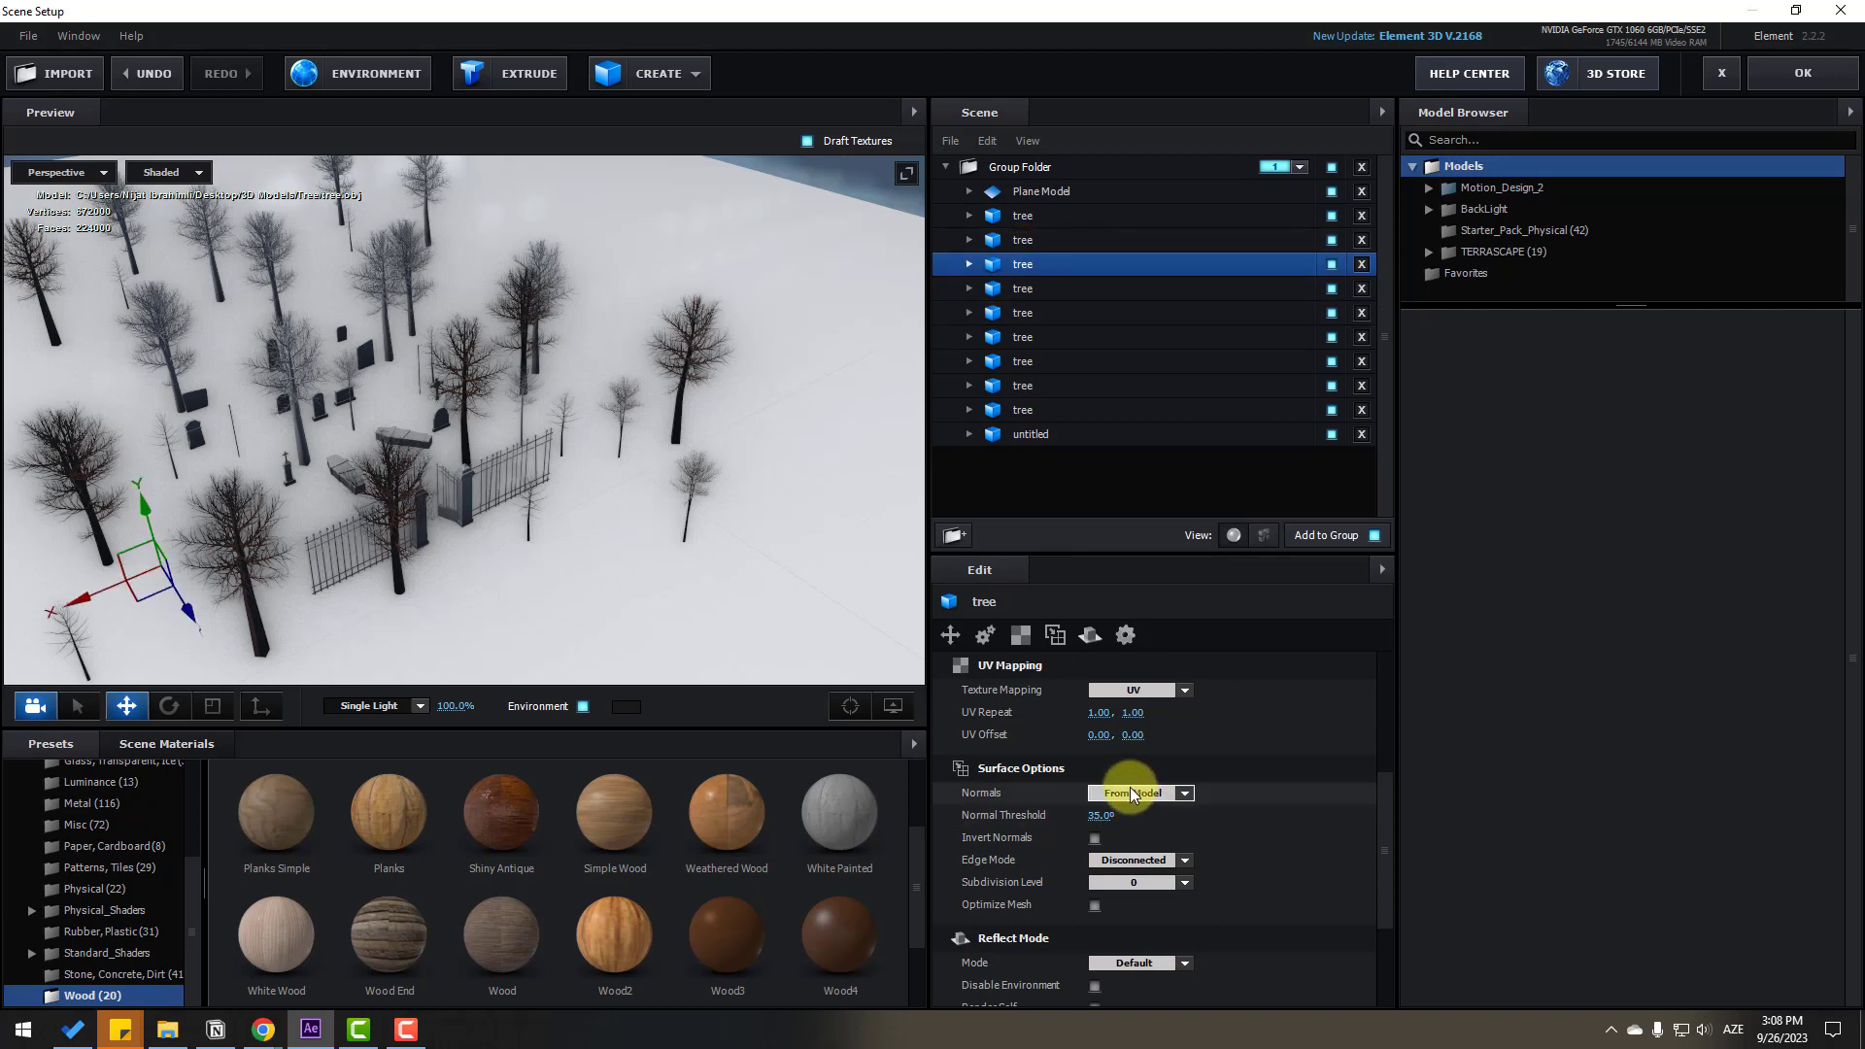
pyautogui.click(1135, 795)
pyautogui.click(1126, 818)
# Set the normals of the fifth, sixth and seventh tree models to Auto Normals
pyautogui.click(1020, 320)
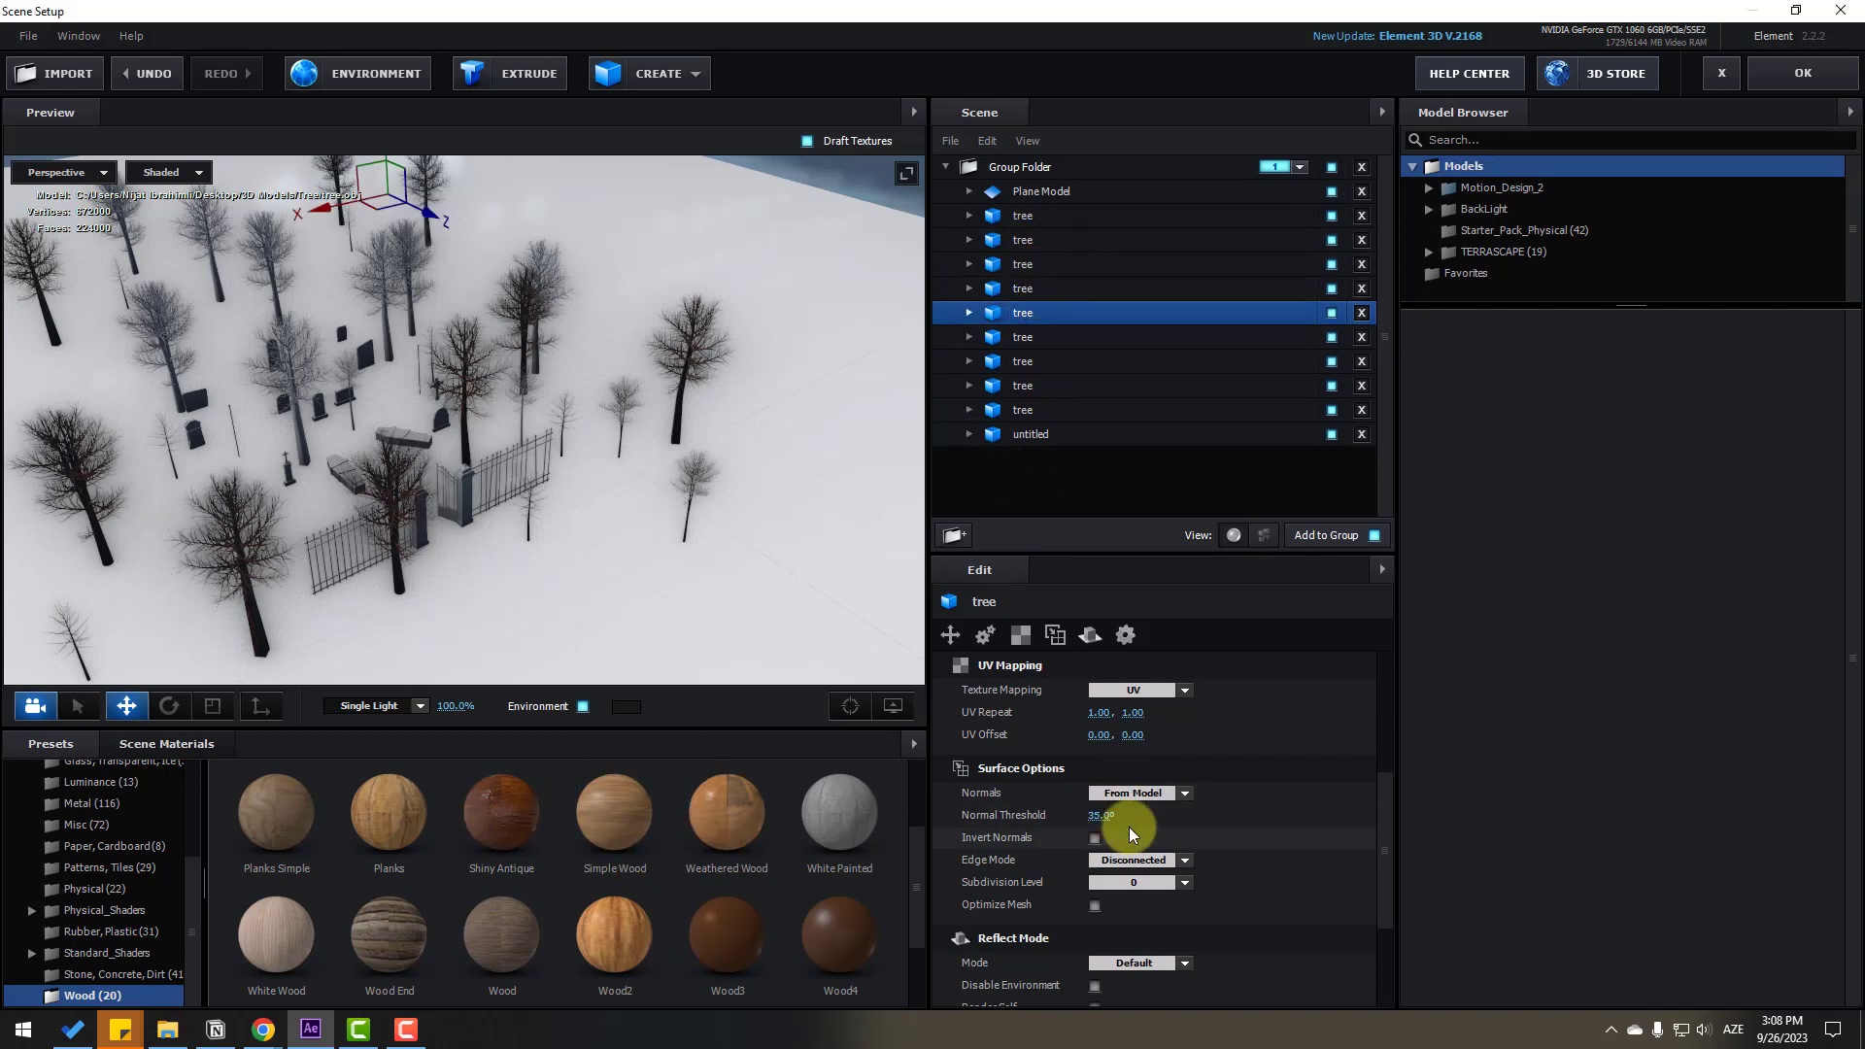
pyautogui.click(1135, 793)
pyautogui.click(1161, 821)
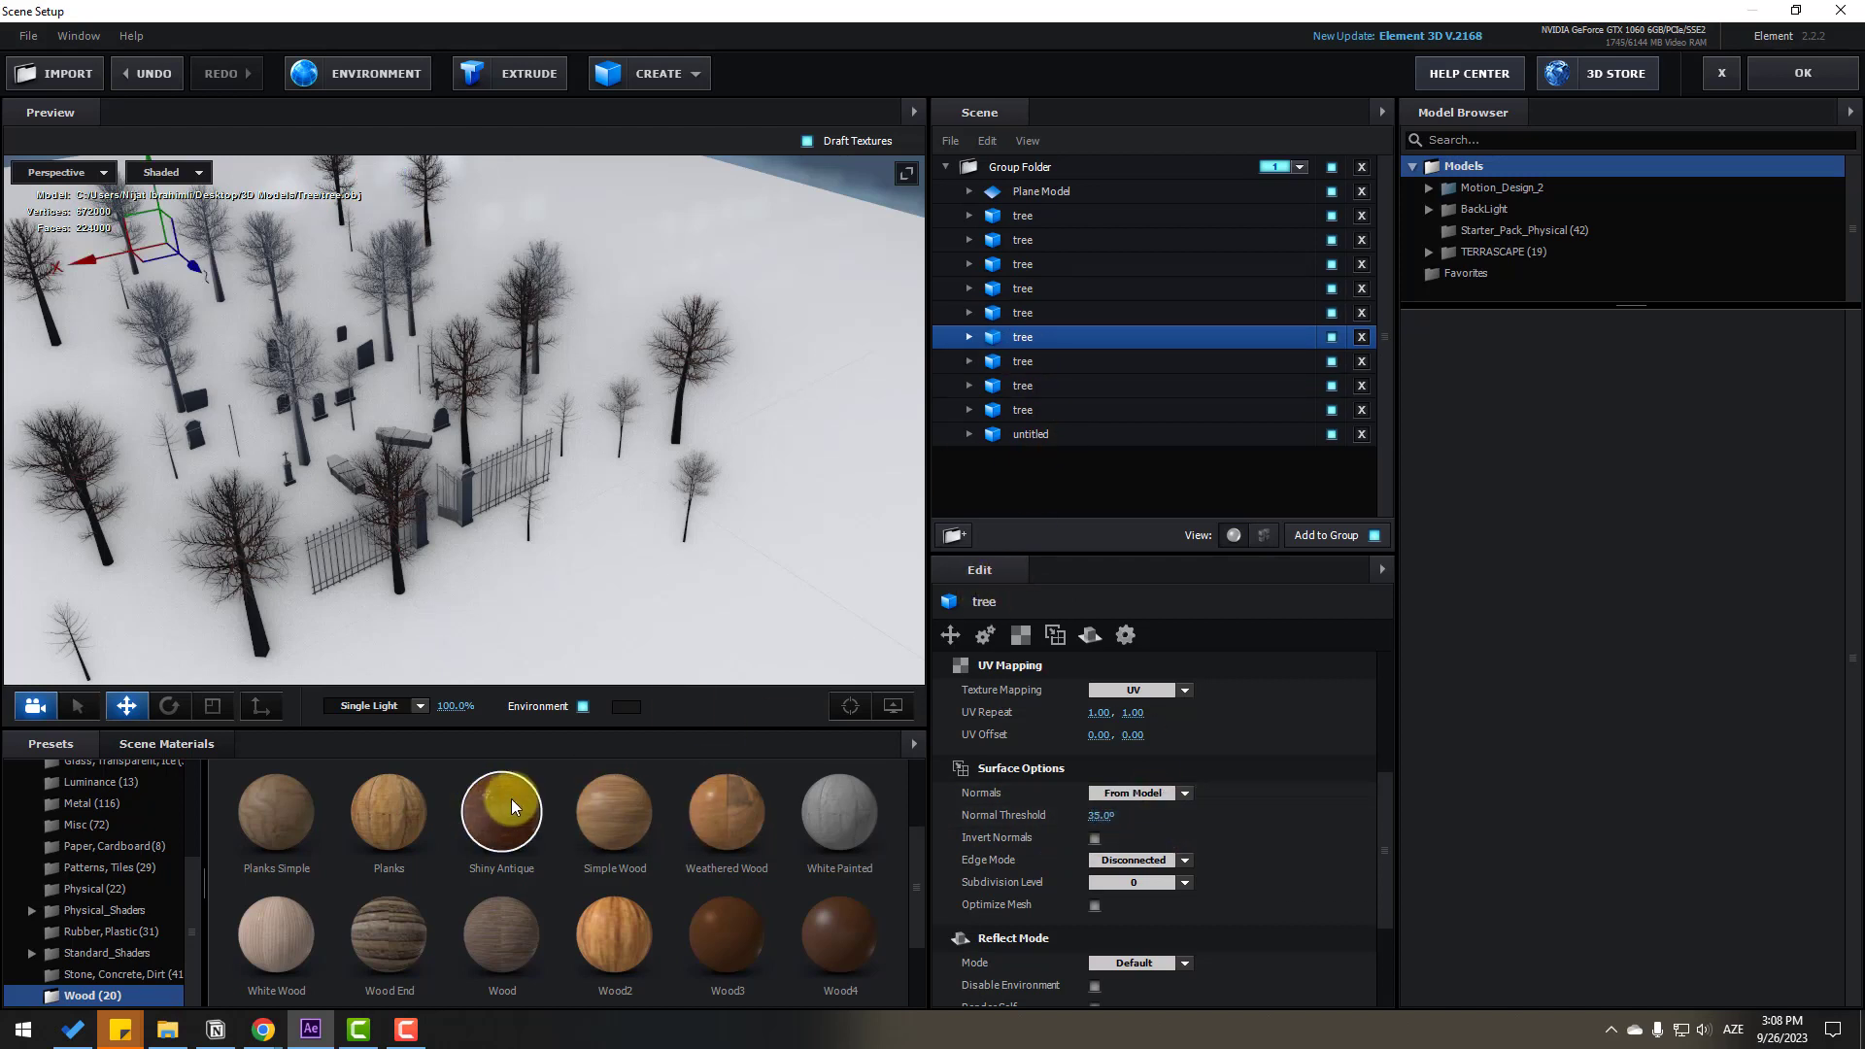
pyautogui.click(1022, 342)
pyautogui.click(1134, 794)
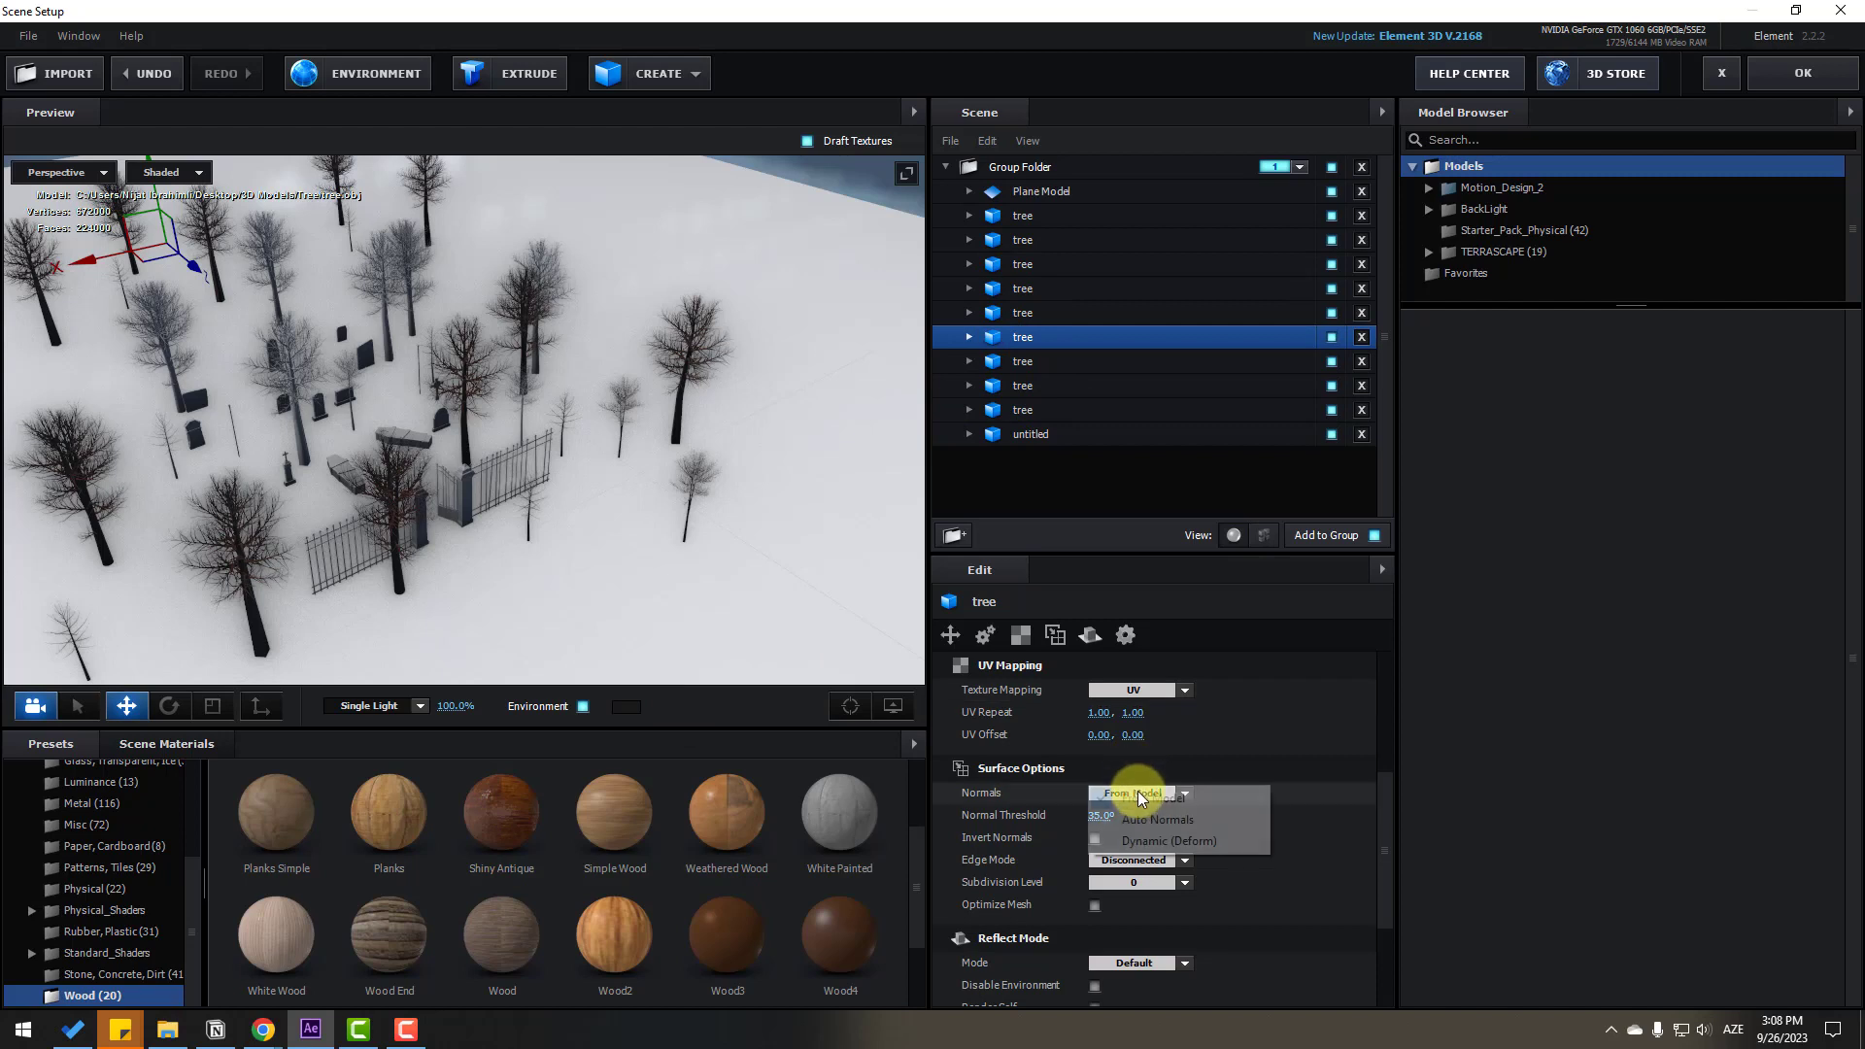
pyautogui.click(1127, 818)
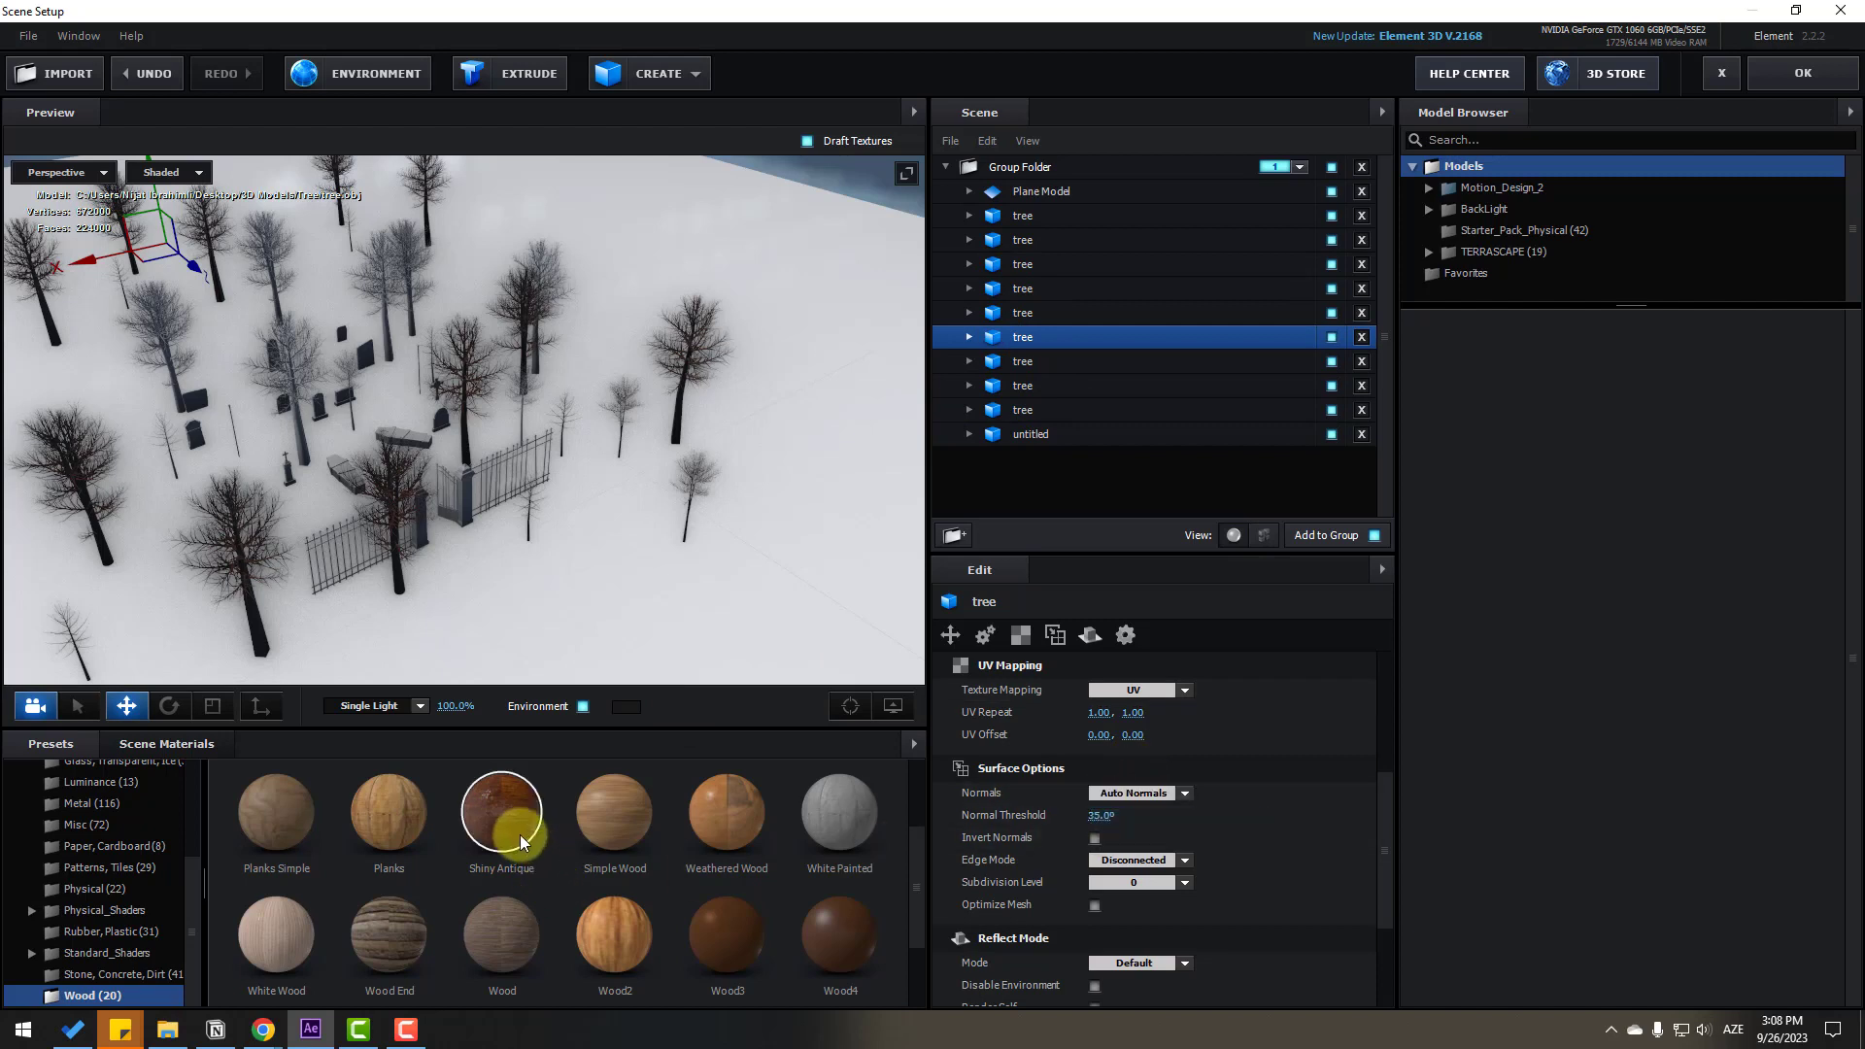
pyautogui.click(1020, 367)
pyautogui.click(1131, 792)
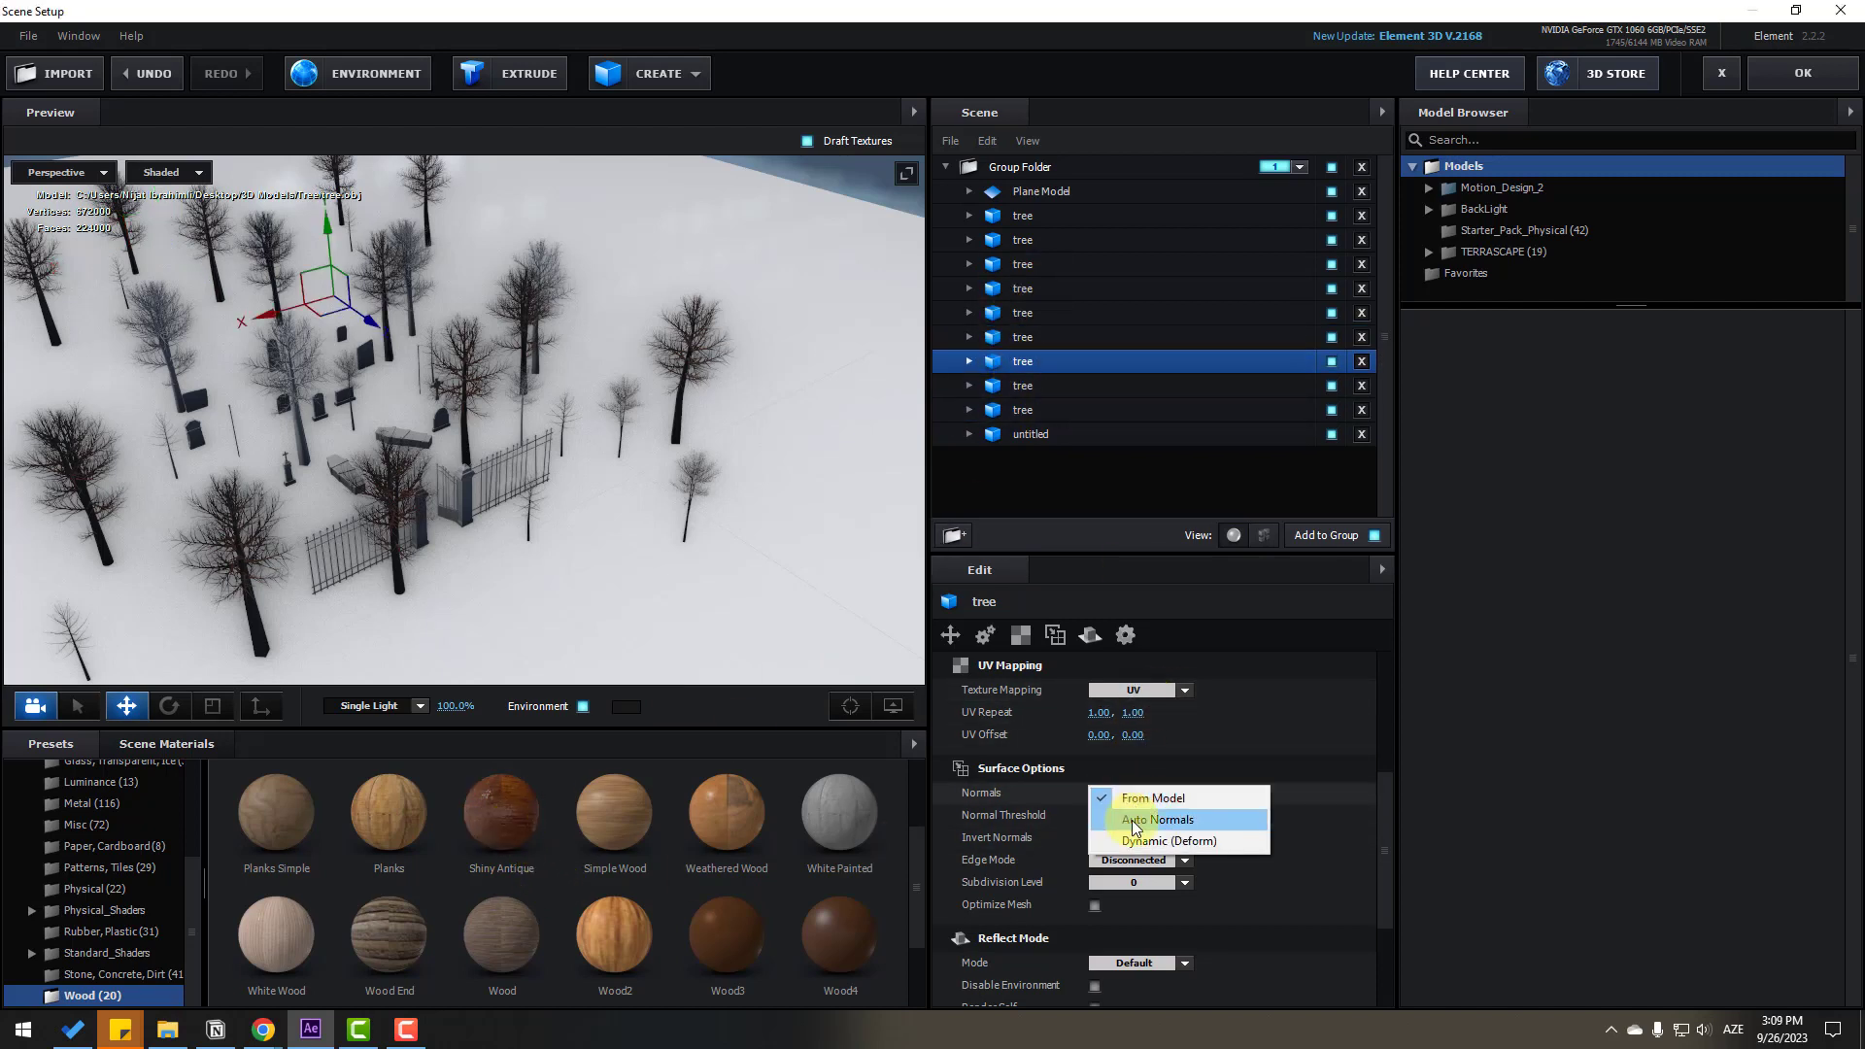
pyautogui.click(1127, 818)
# Apply Shiny Antique to the eighth tree model and set its normals to Auto Normals
pyautogui.click(1031, 390)
pyautogui.moveTo(503, 812); pyautogui.dragTo(1019, 397)
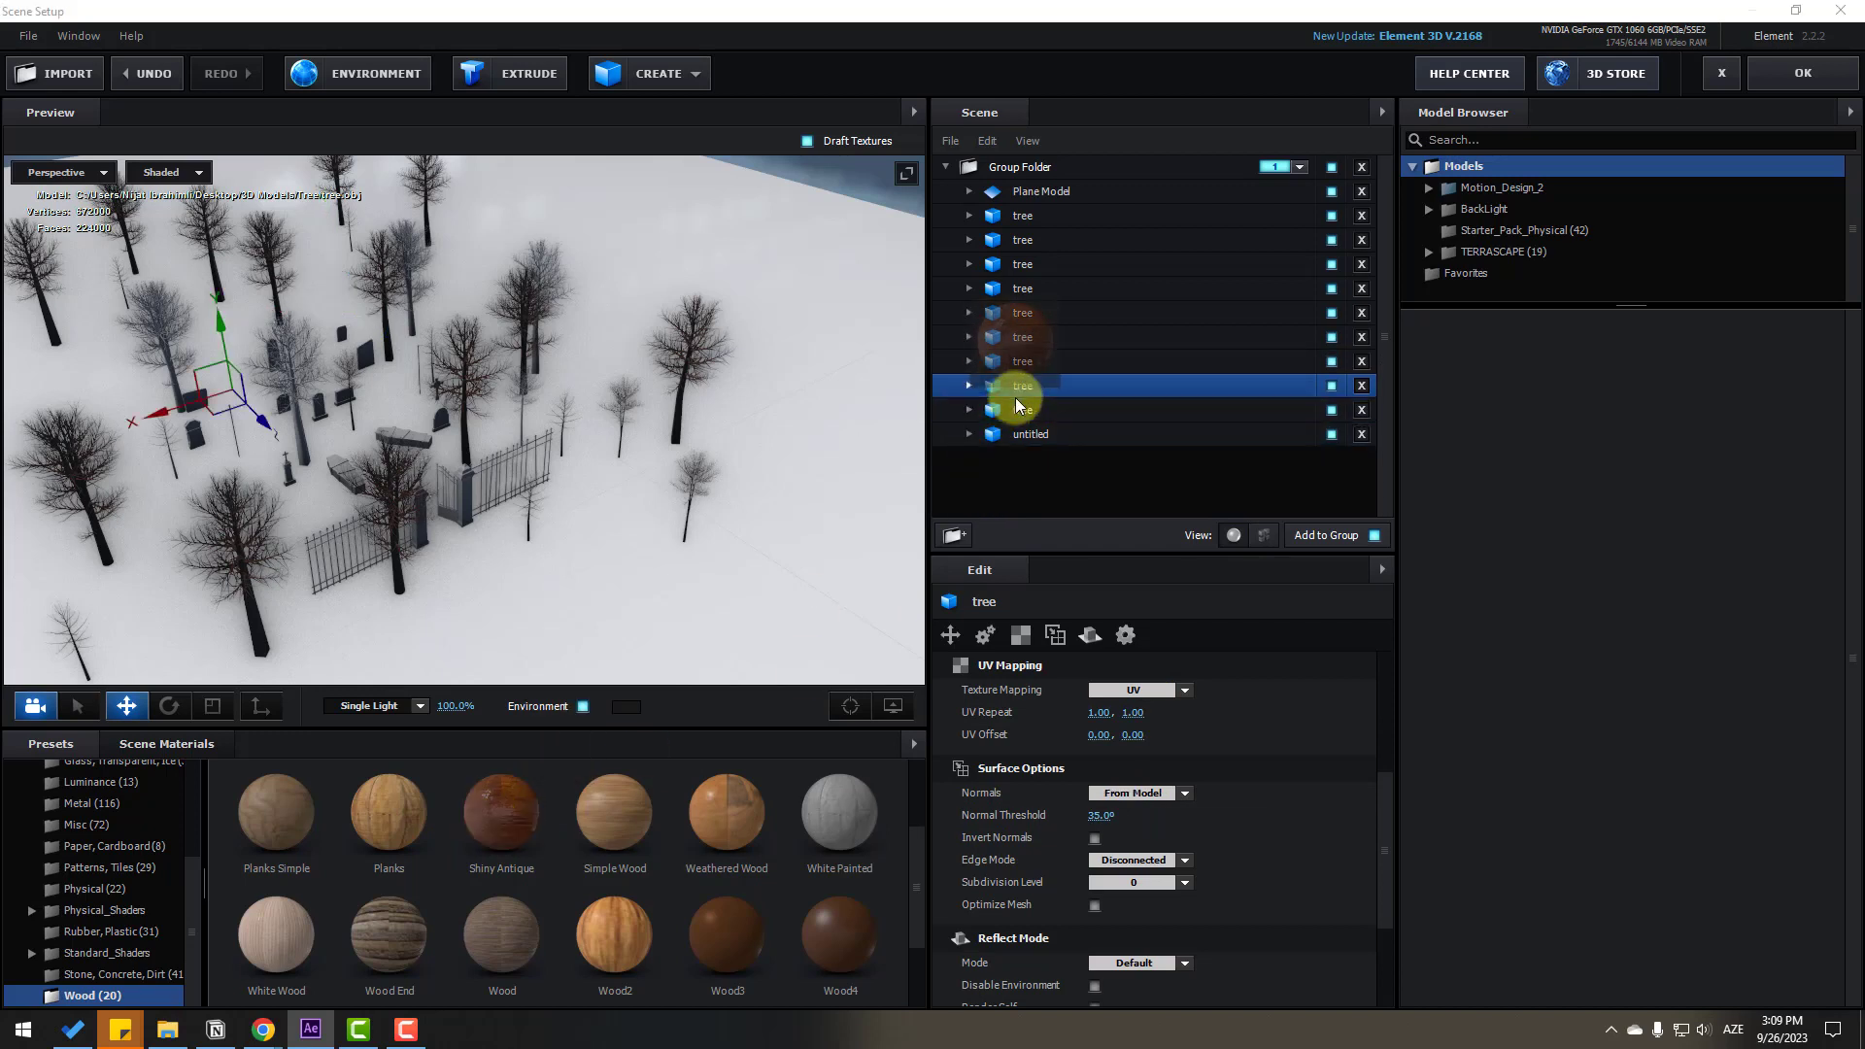
pyautogui.click(1117, 795)
pyautogui.click(1130, 798)
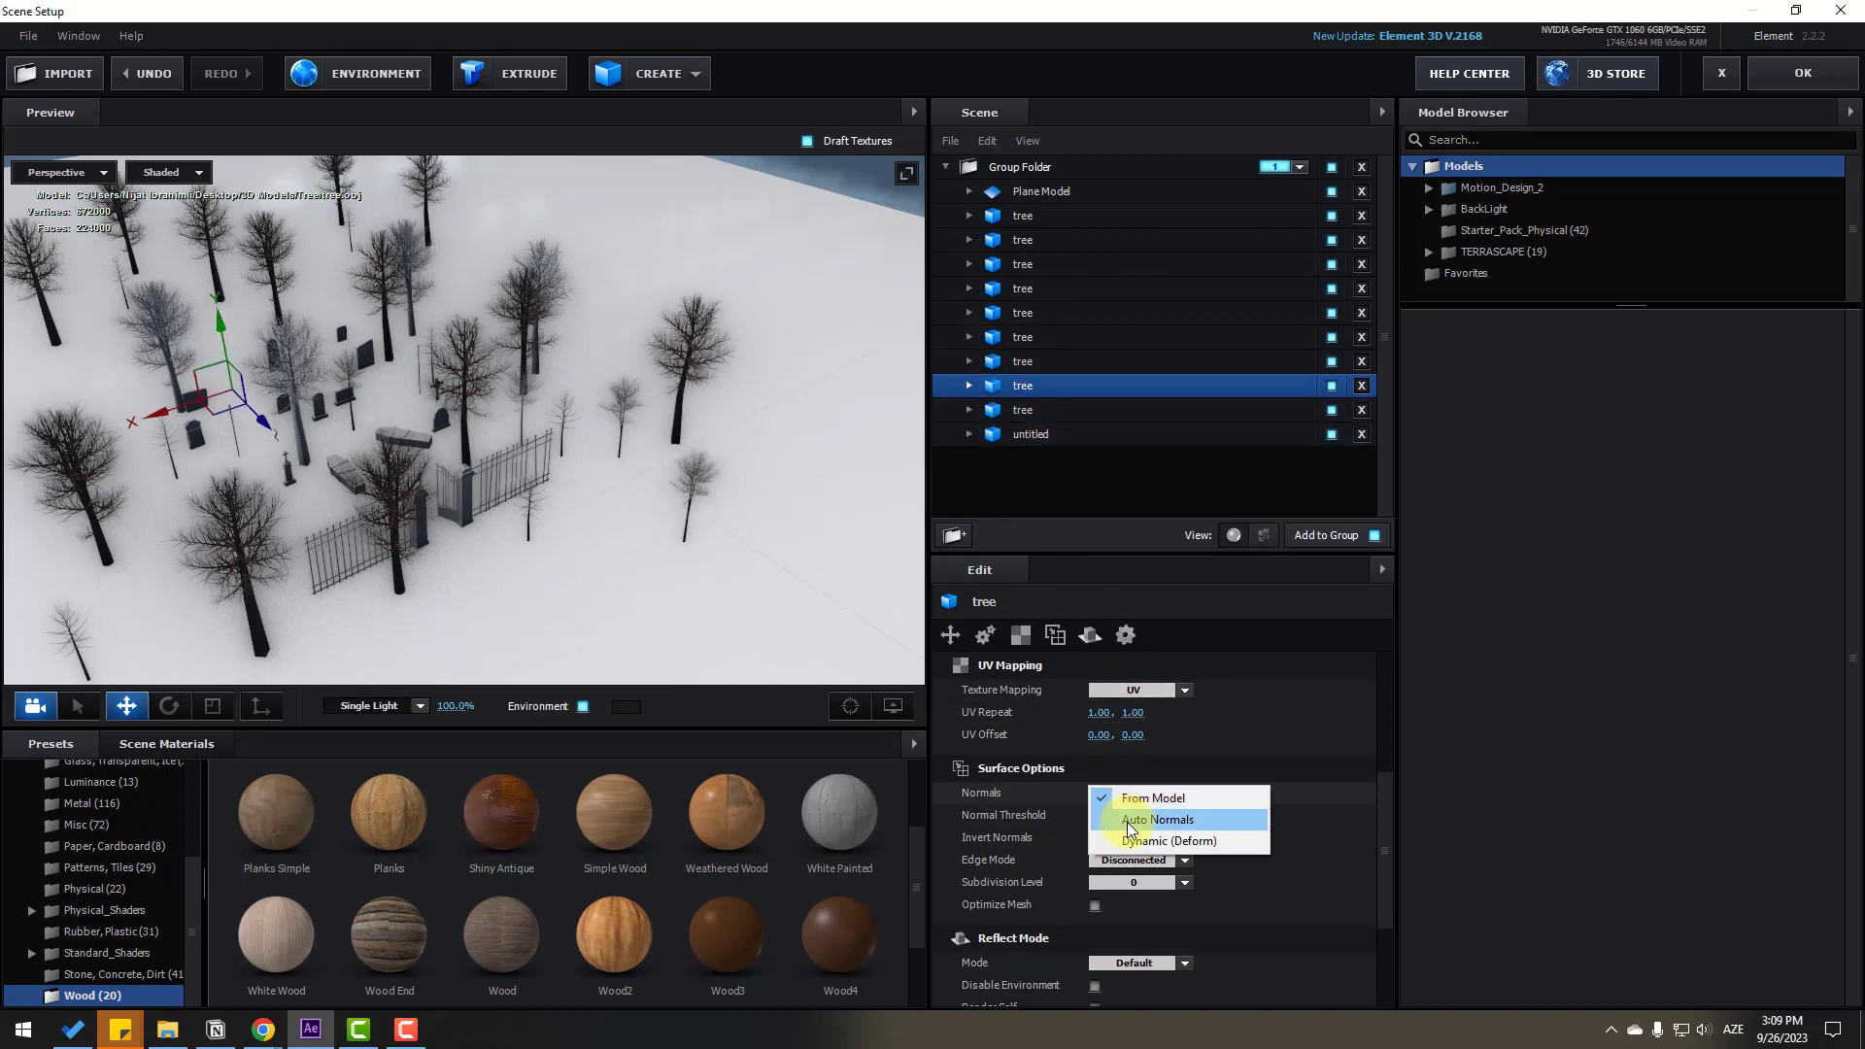
pyautogui.click(1127, 821)
# Apply Shiny Antique to the ninth tree model and set its normals to Auto Normals
pyautogui.click(1015, 410)
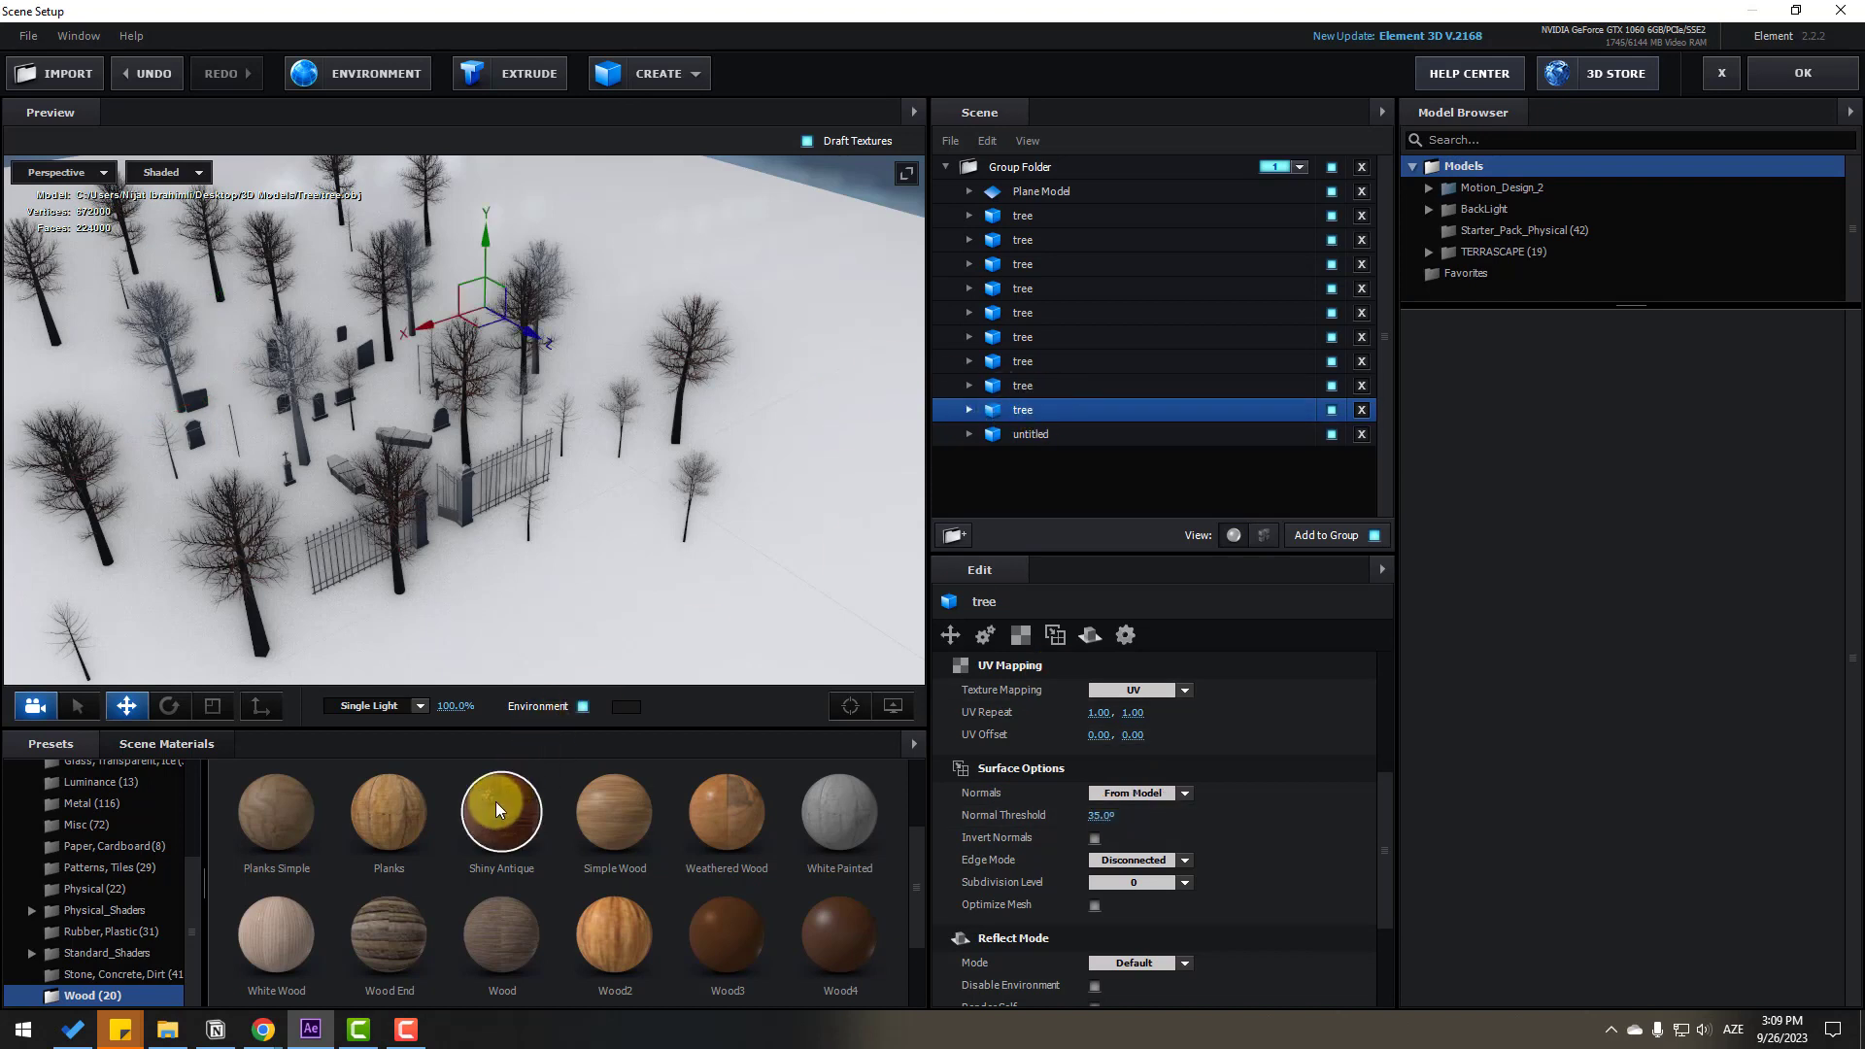
pyautogui.moveTo(495, 809); pyautogui.dragTo(1017, 412)
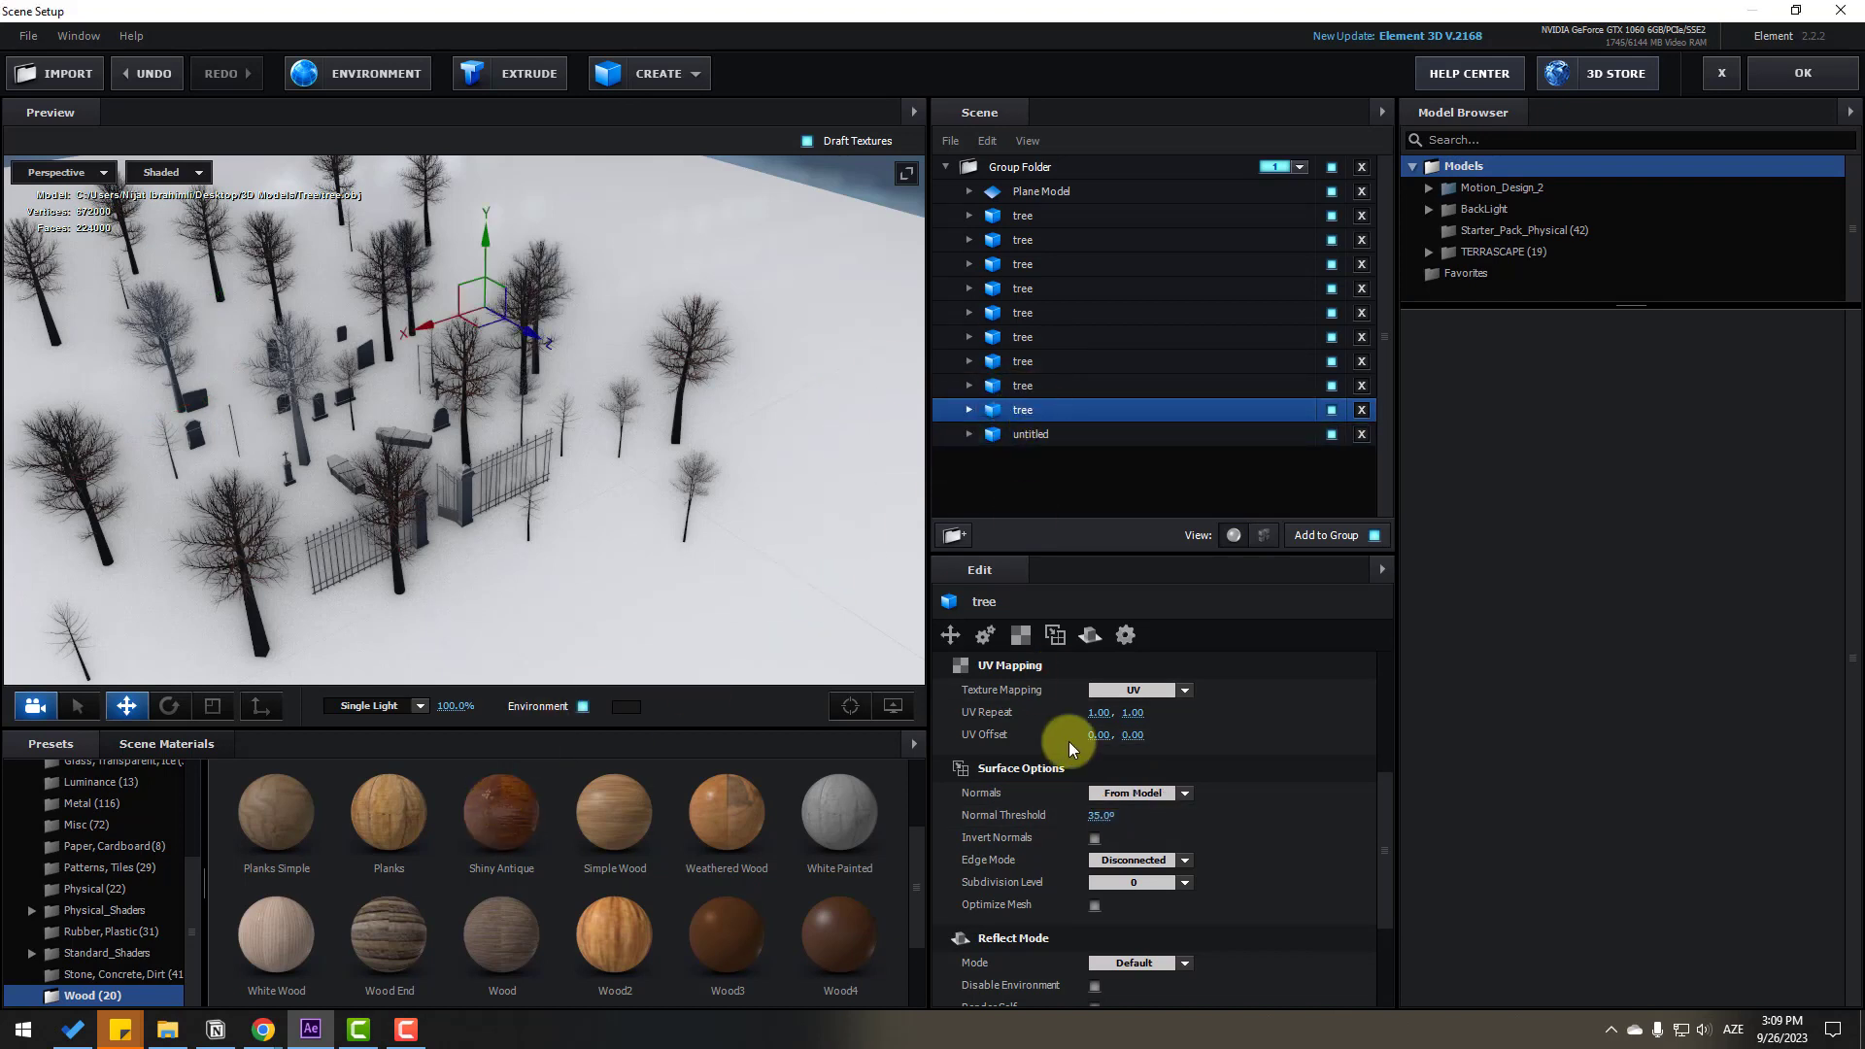
pyautogui.click(1131, 793)
pyautogui.click(1131, 821)
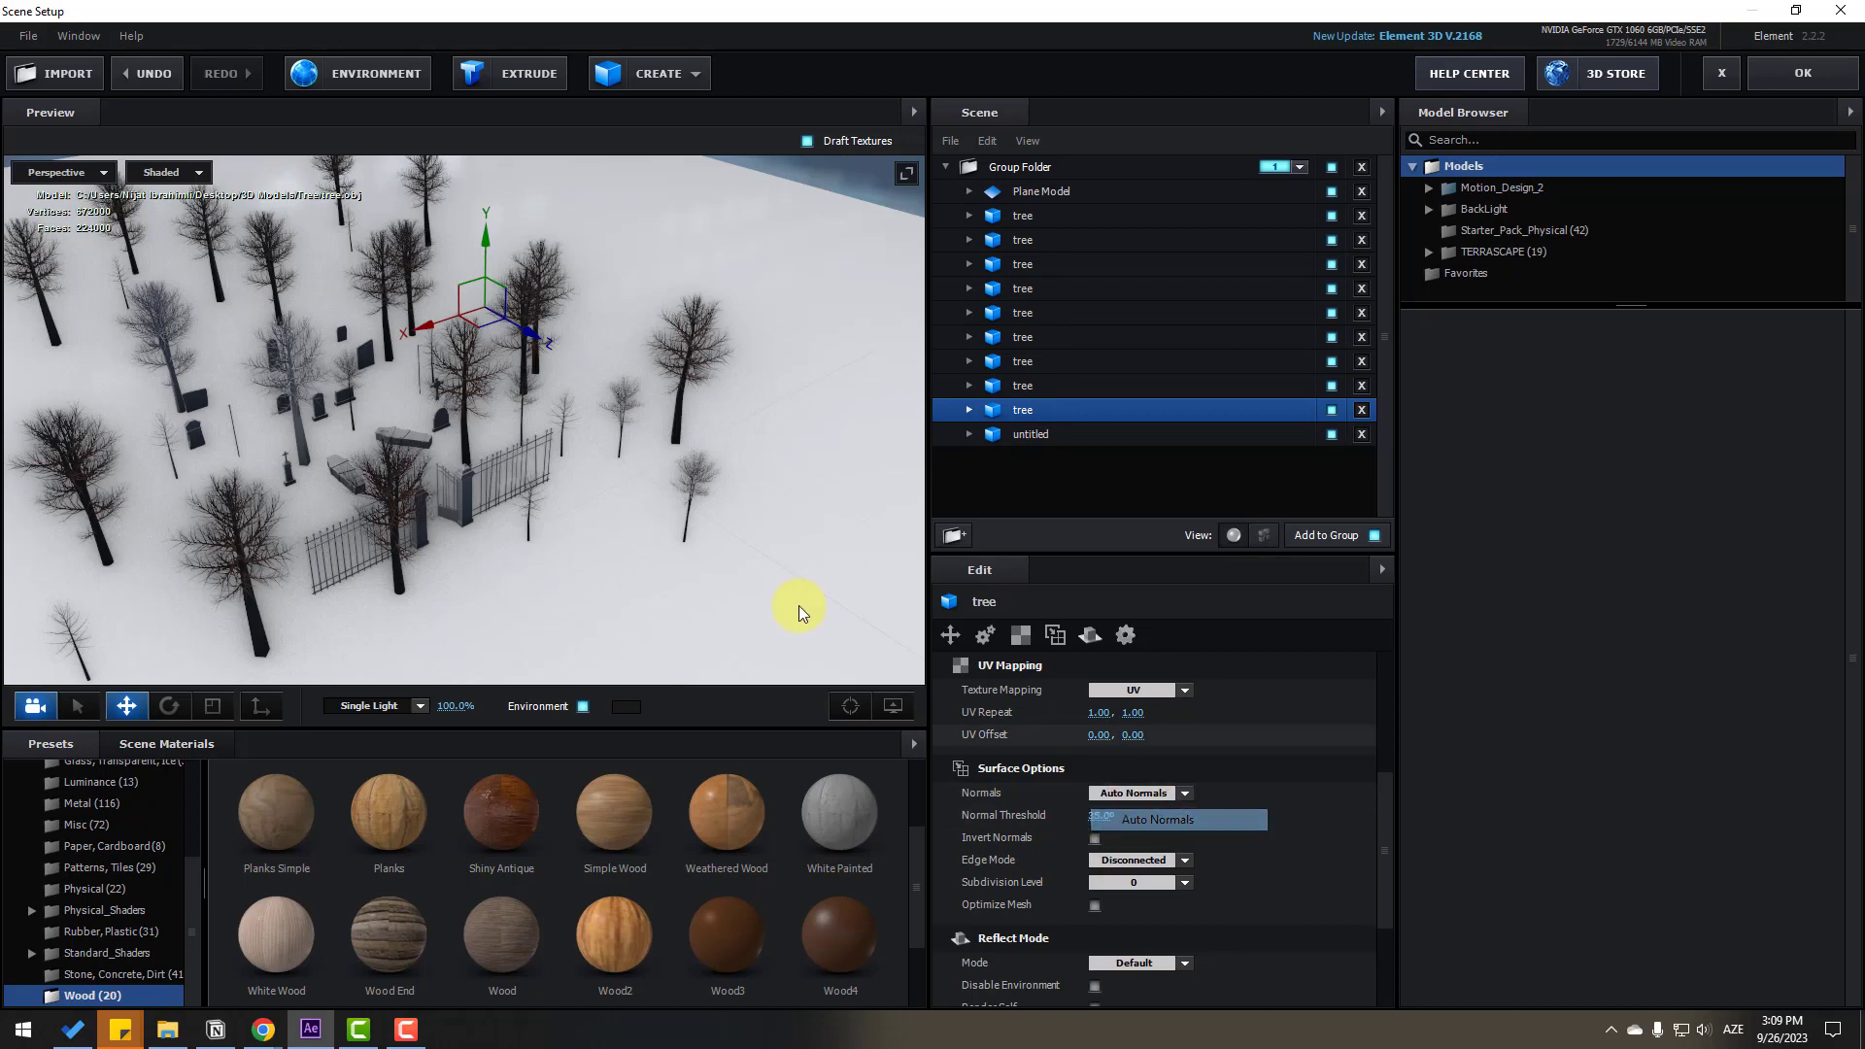
# Apply Shiny Antique directly in the preview to the remaining grey trees around the graves and coffins
pyautogui.scroll(-2, 279, 441)
pyautogui.moveTo(280, 441); pyautogui.dragTo(410, 461)
pyautogui.scroll(6, 410, 462)
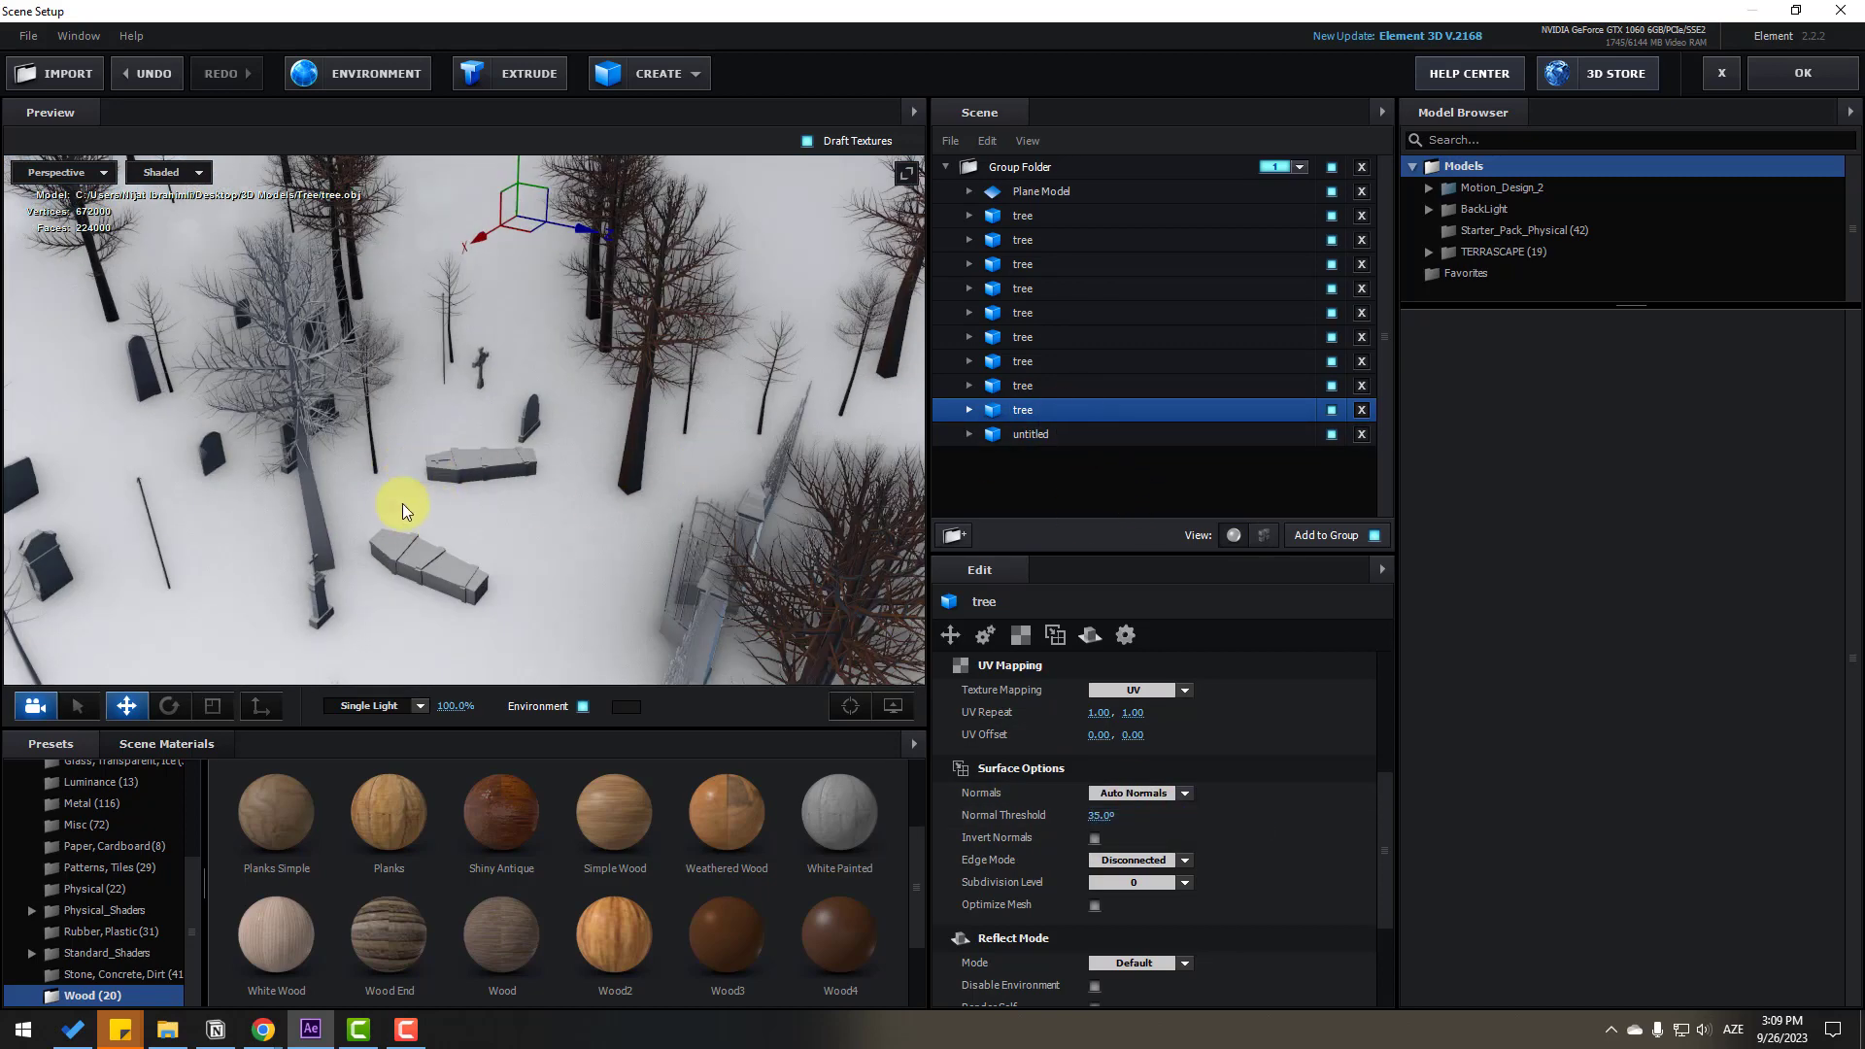
pyautogui.moveTo(499, 806); pyautogui.dragTo(297, 358)
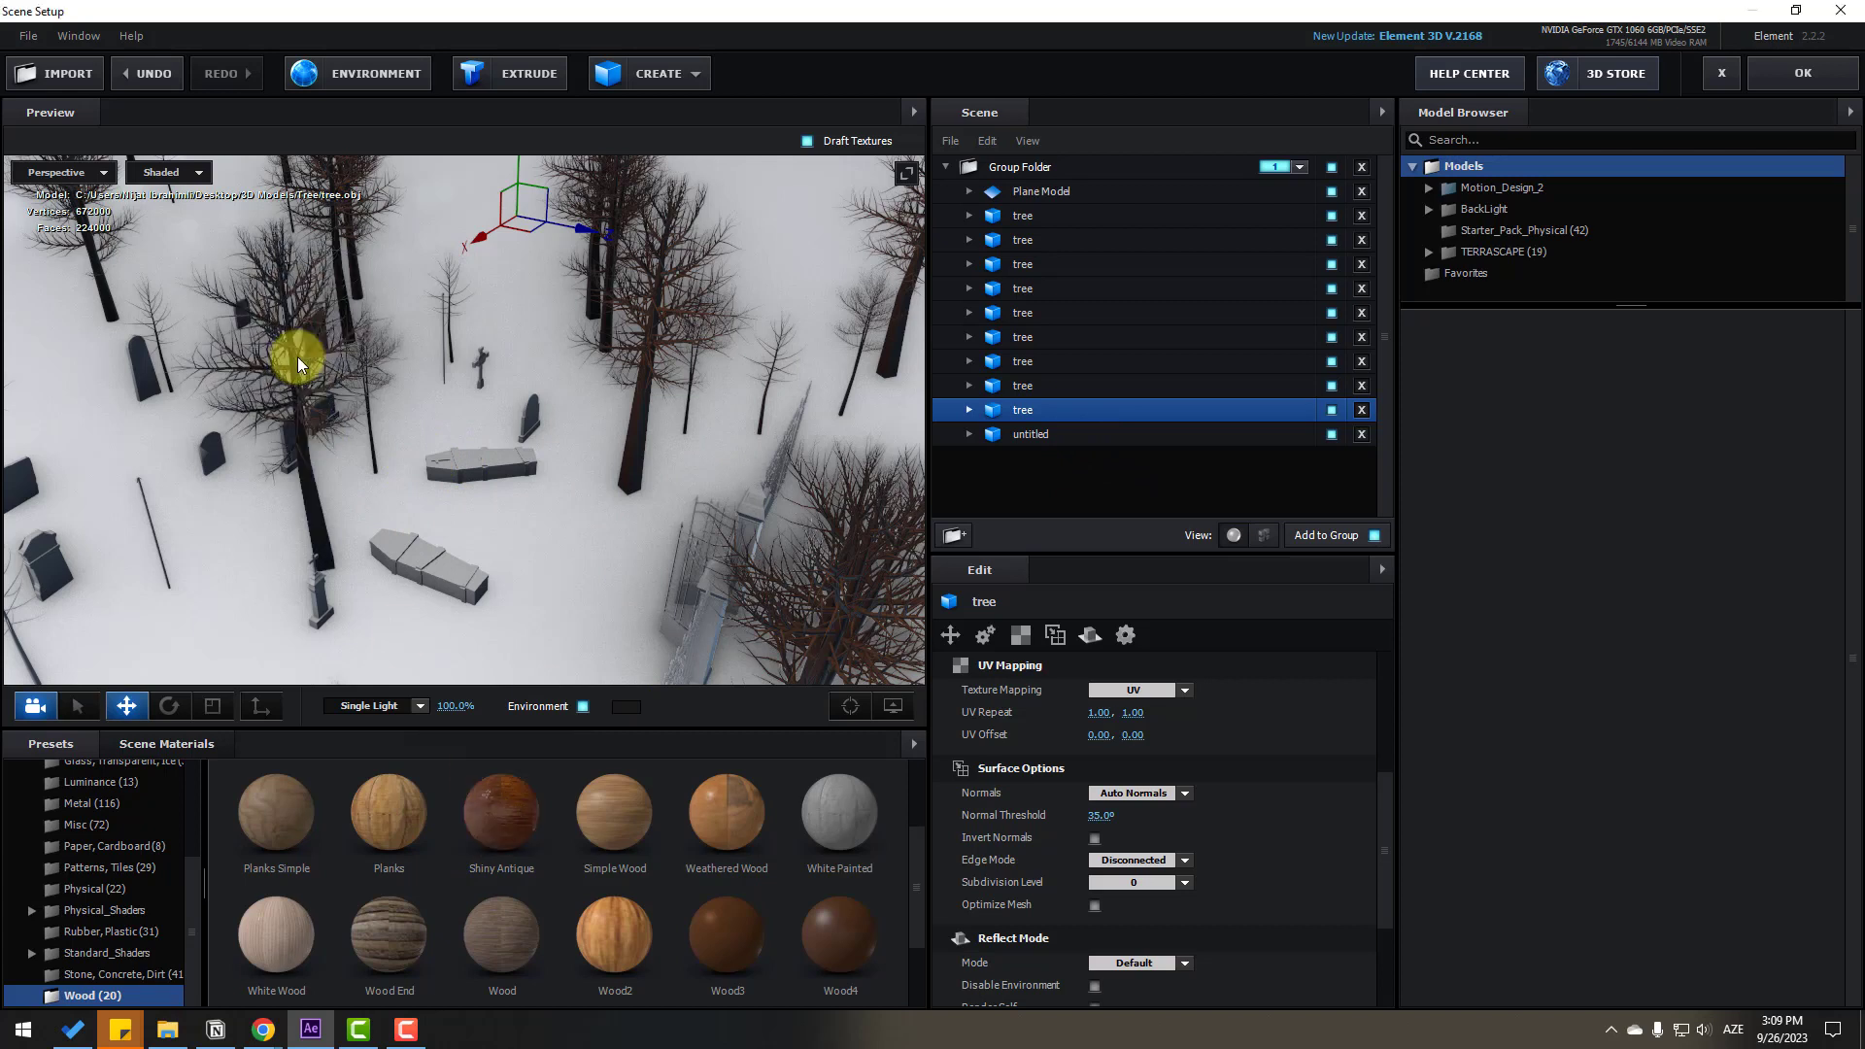
pyautogui.moveTo(480, 848); pyautogui.dragTo(449, 272)
pyautogui.moveTo(470, 340); pyautogui.dragTo(346, 459)
pyautogui.moveTo(511, 843); pyautogui.dragTo(546, 529)
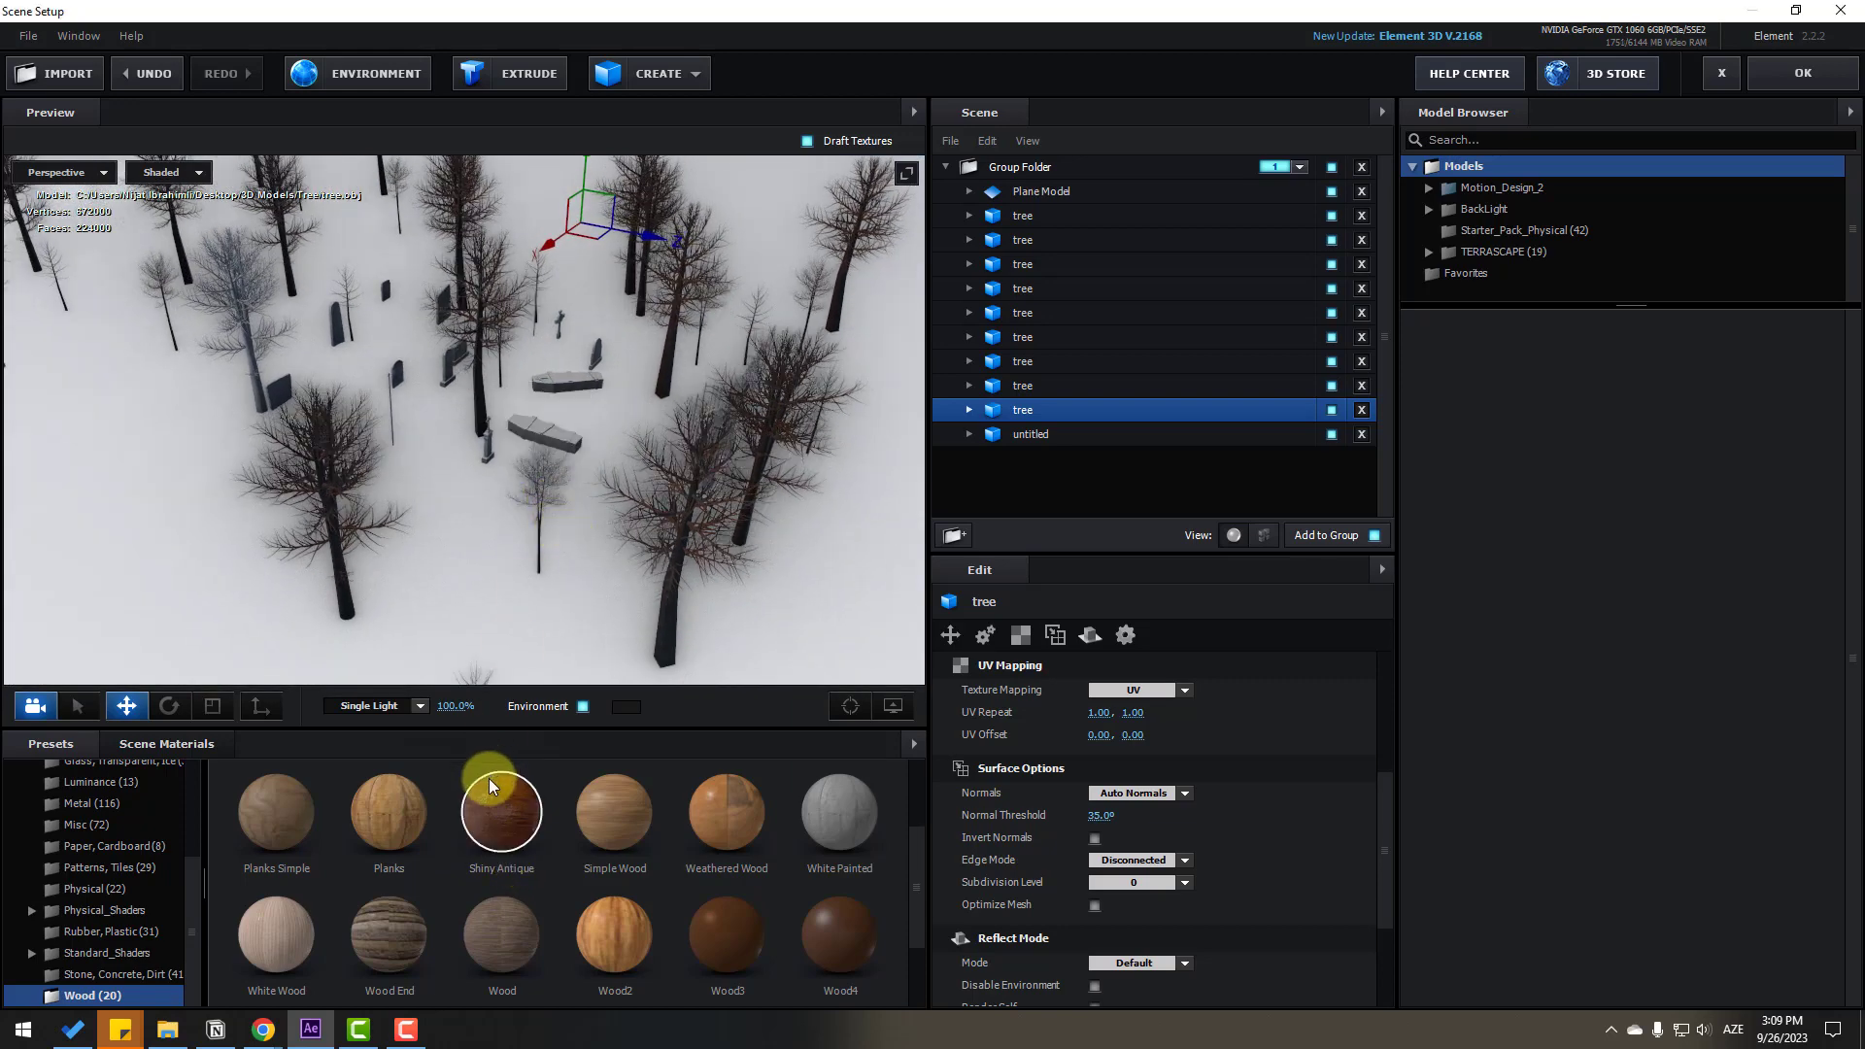
pyautogui.moveTo(494, 794); pyautogui.dragTo(352, 532)
pyautogui.moveTo(486, 823); pyautogui.dragTo(604, 497)
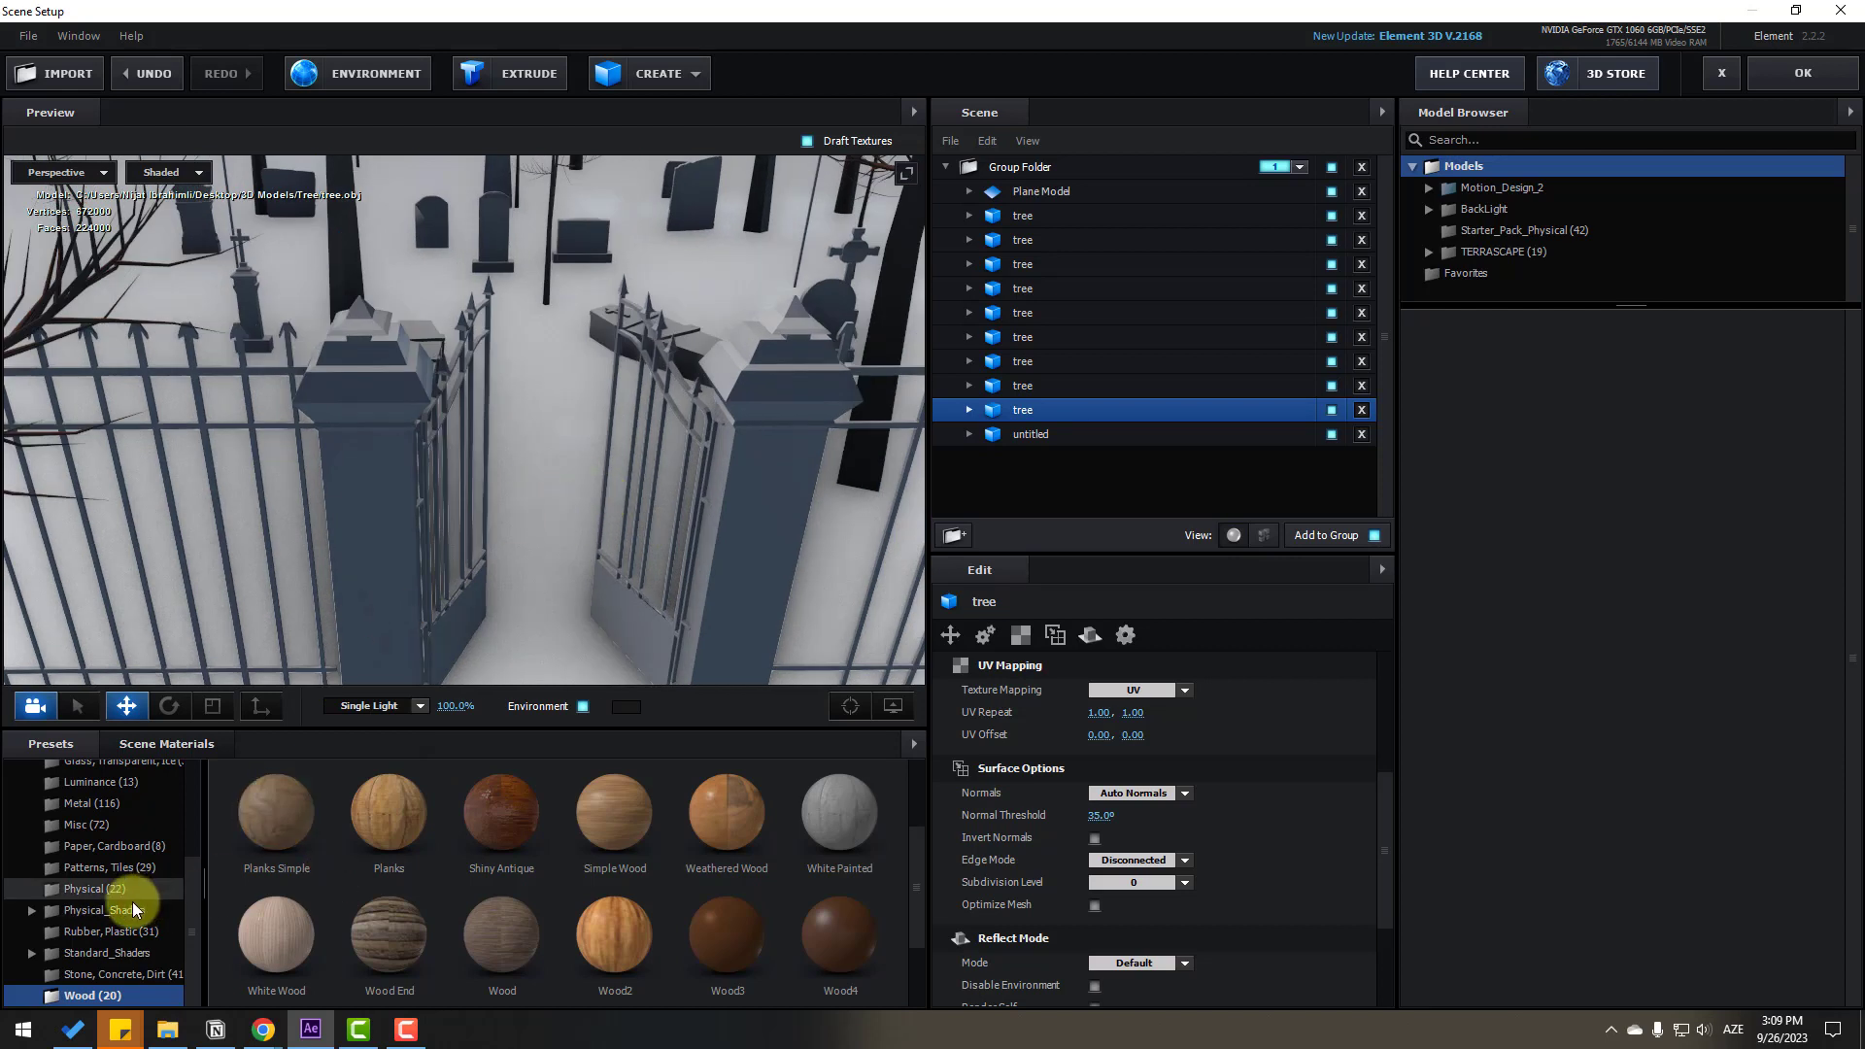
# Open the Stone, Concrete, Dirt presets, apply Concrete6 to the graveyard gate pillars and inspect their surface
pyautogui.click(74, 975)
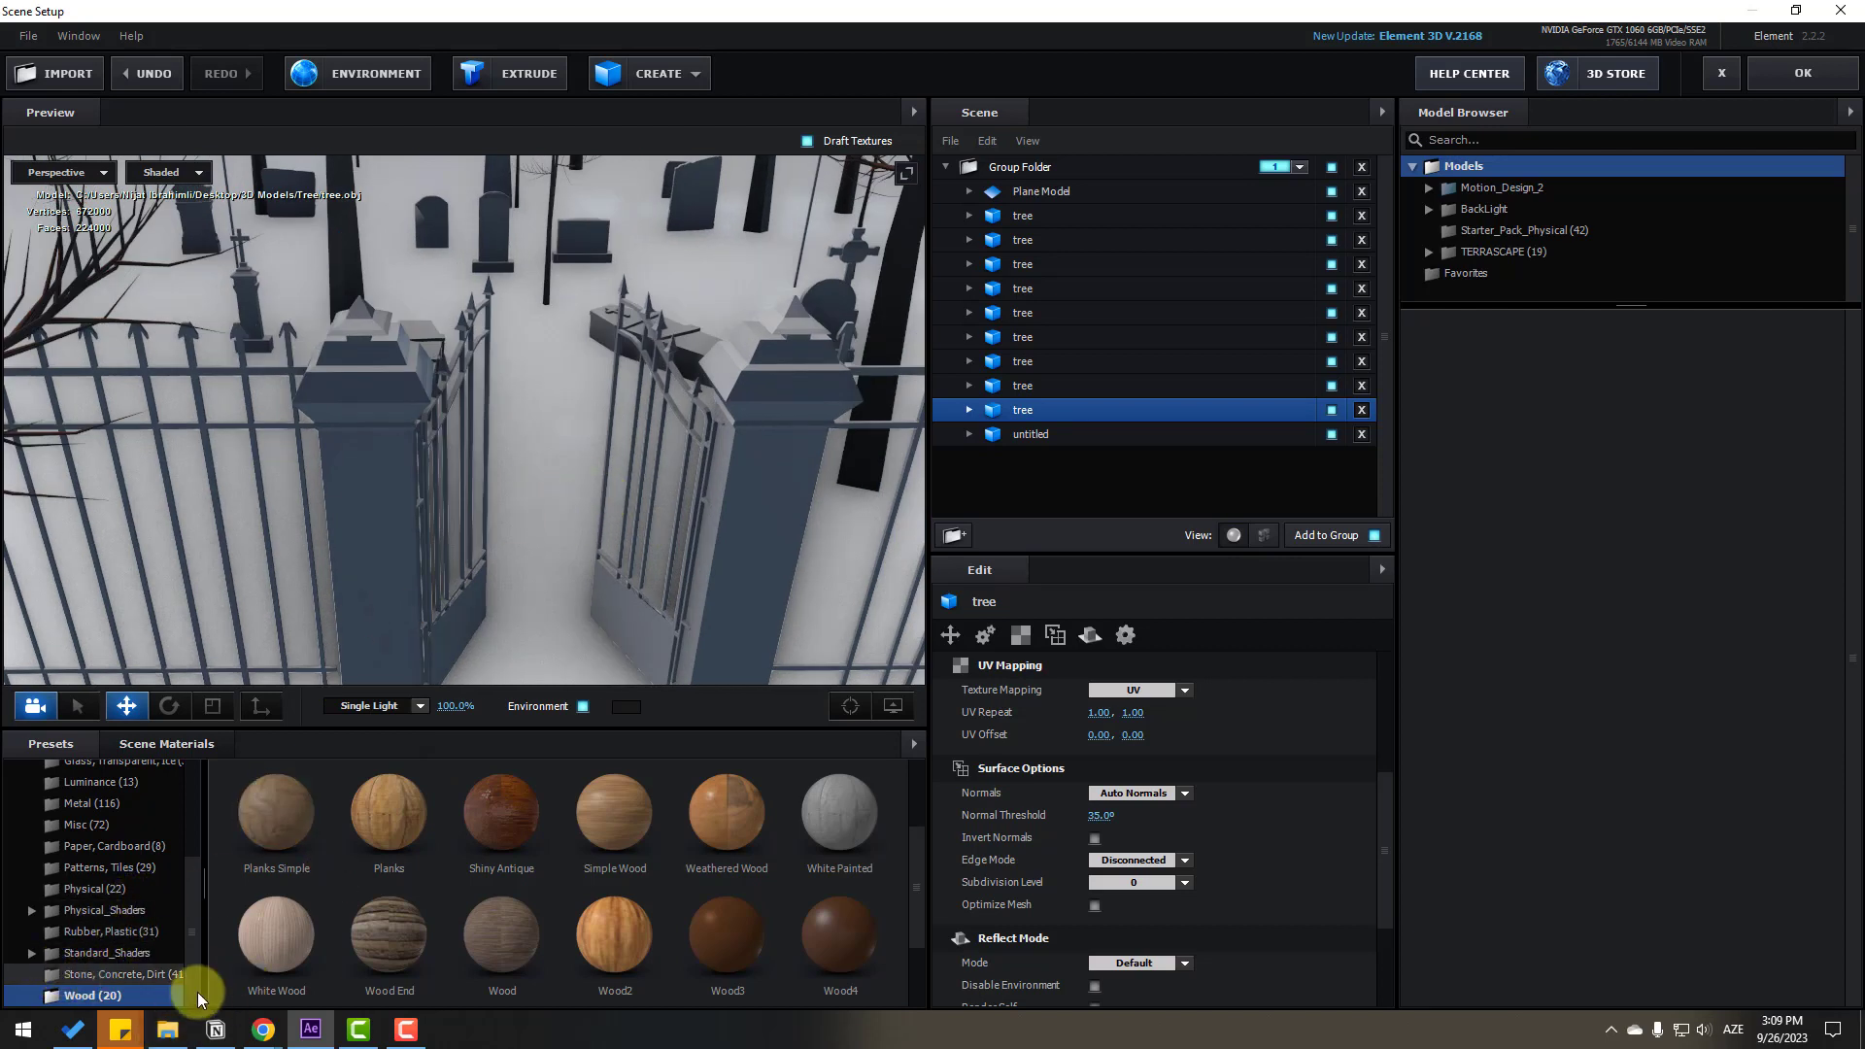
pyautogui.moveTo(917, 802); pyautogui.dragTo(919, 872)
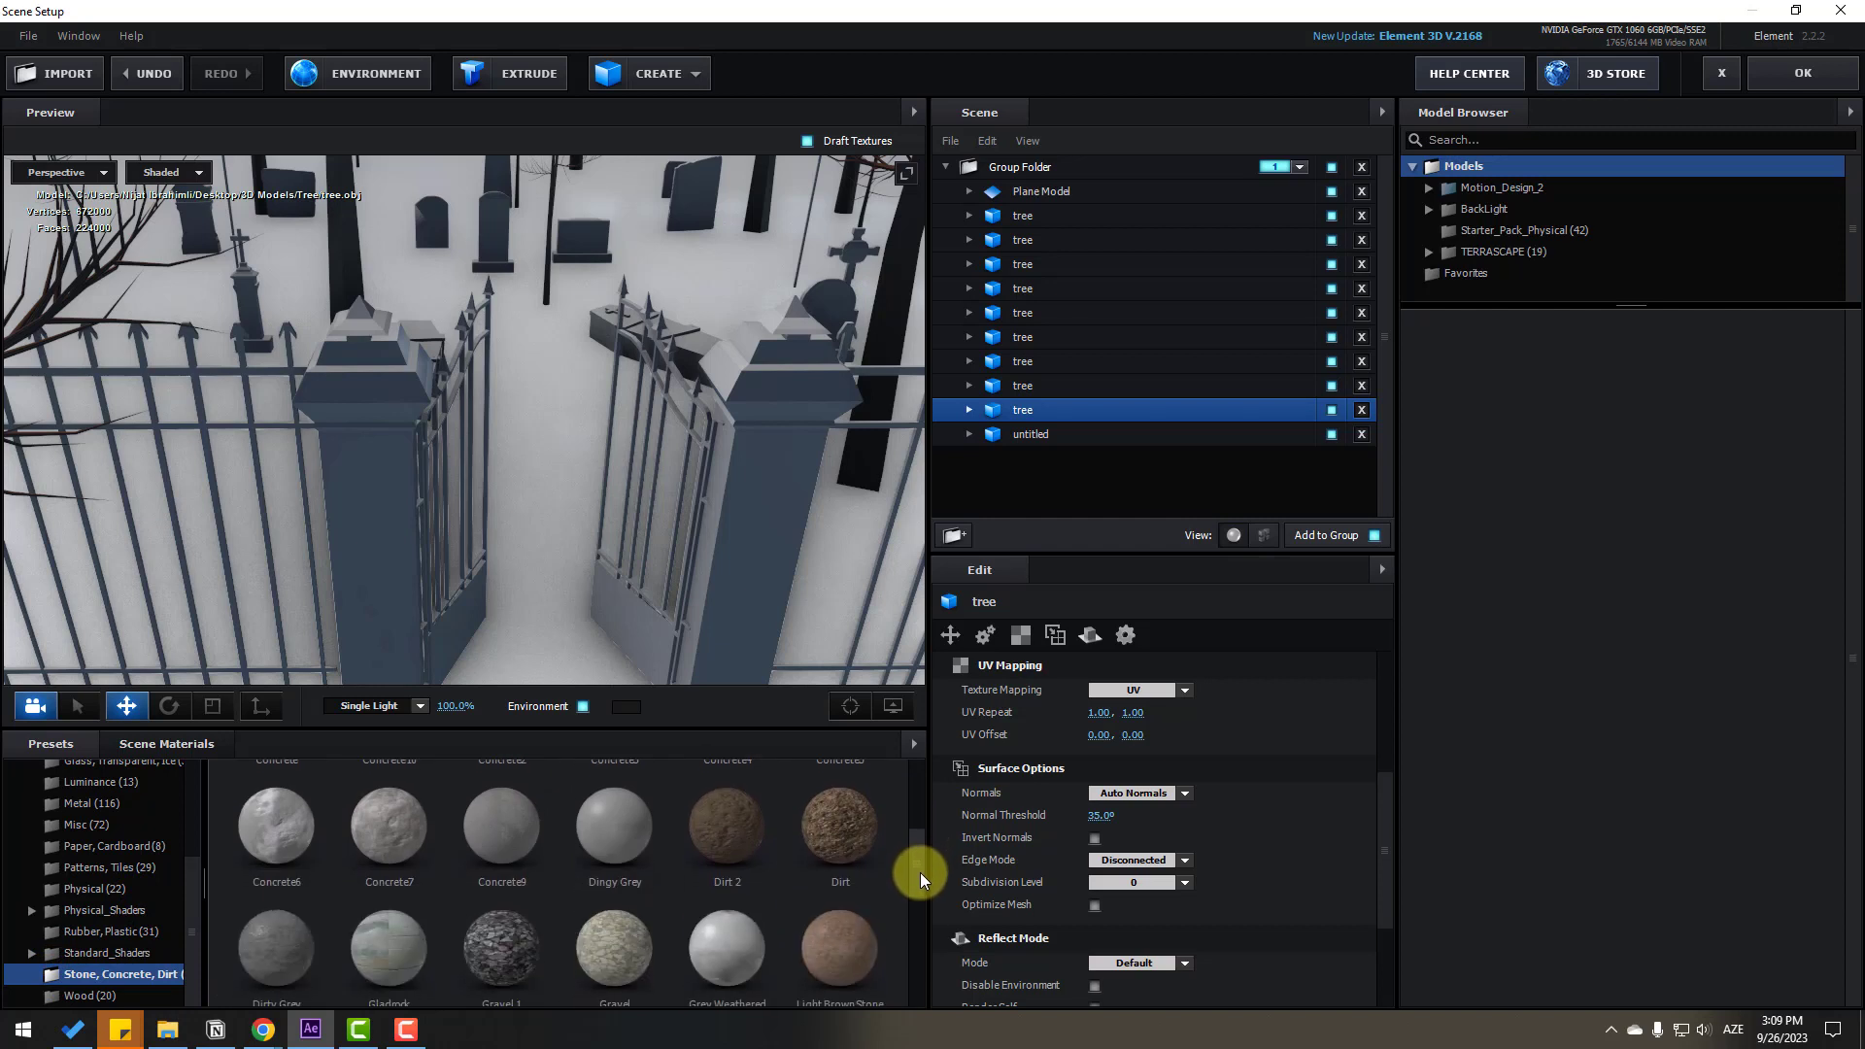
pyautogui.moveTo(288, 821); pyautogui.dragTo(353, 498)
pyautogui.scroll(6, 483, 495)
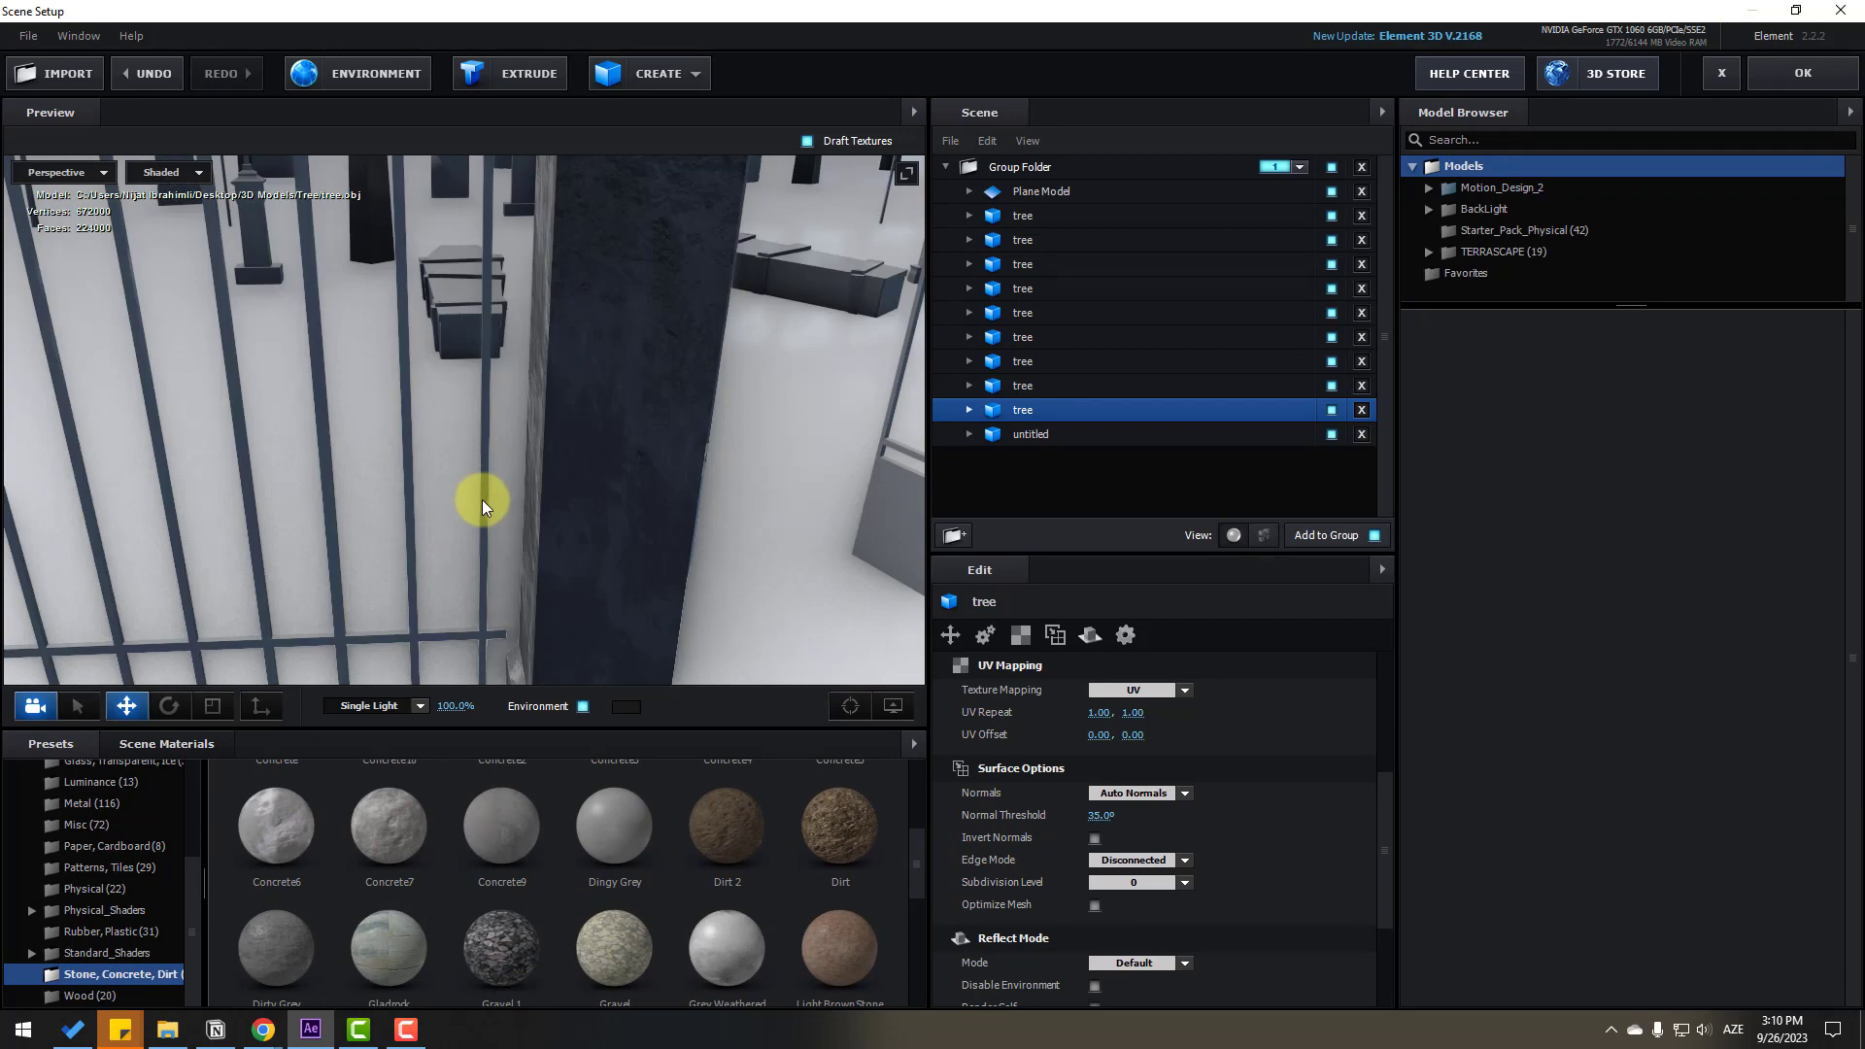
pyautogui.scroll(-4, 480, 499)
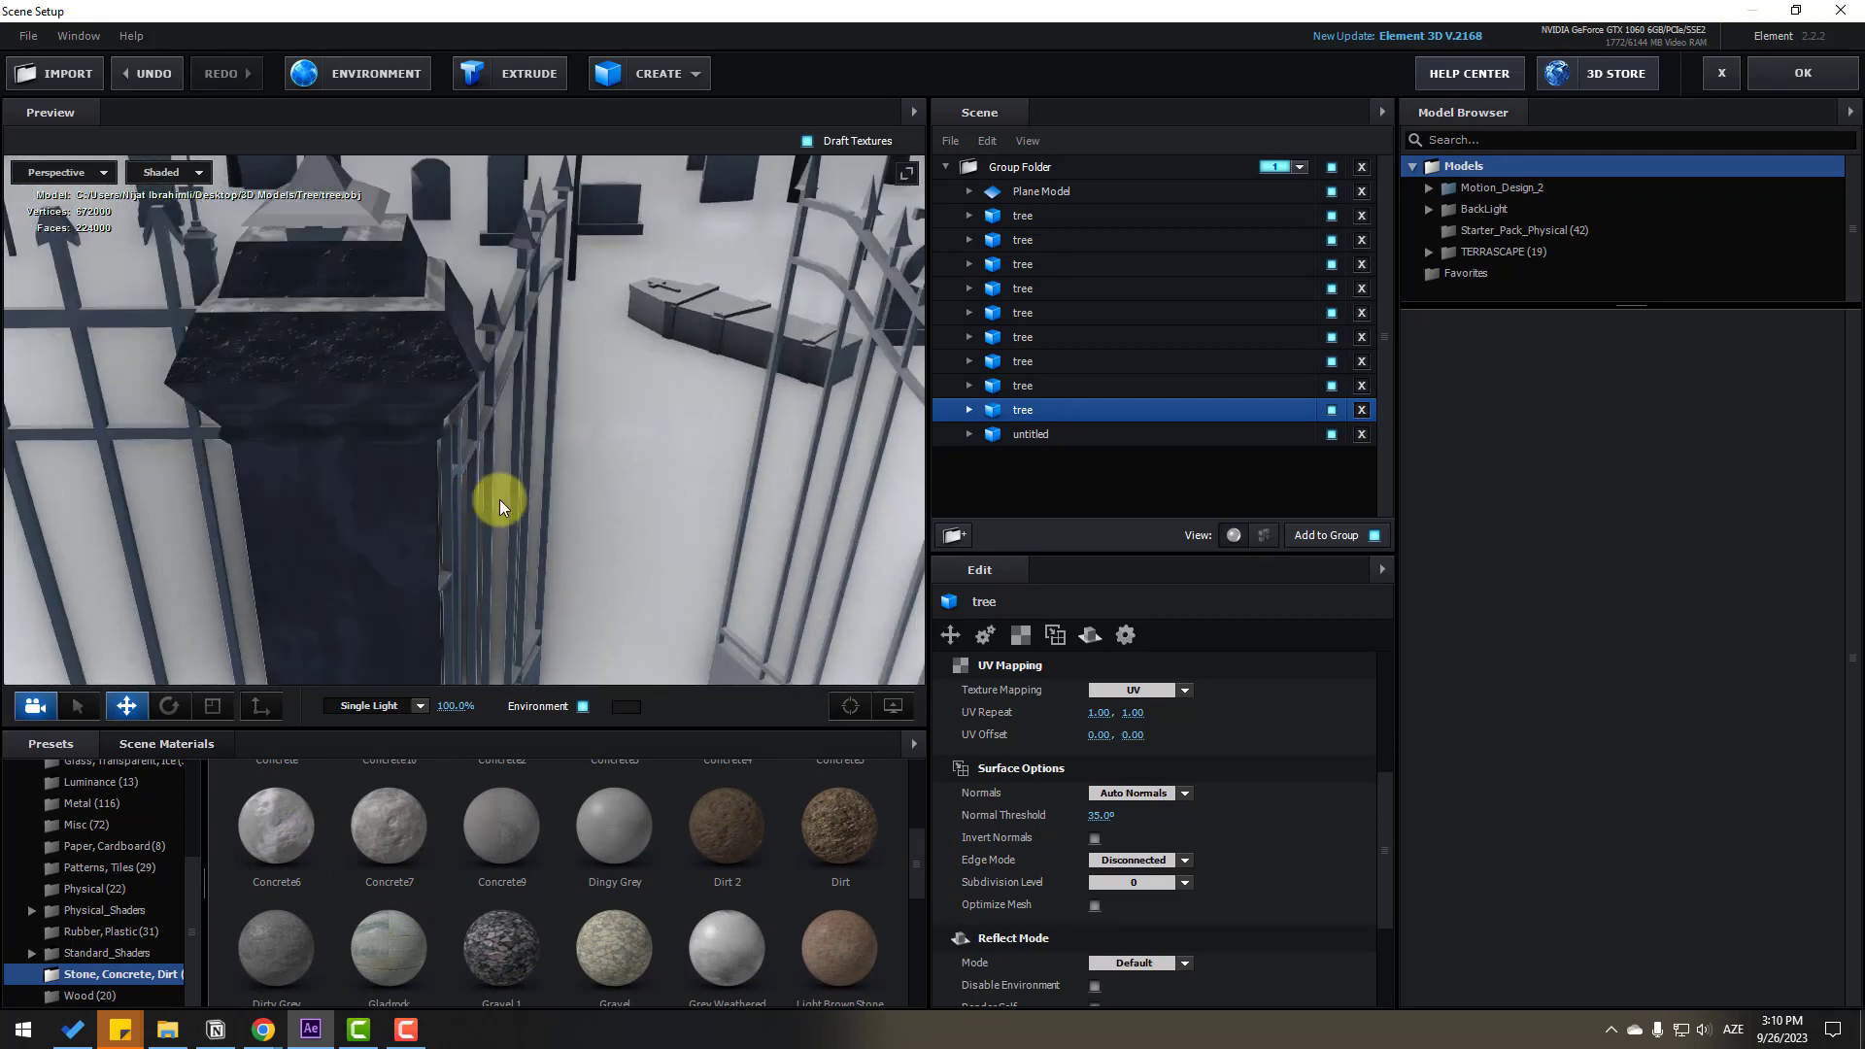
pyautogui.scroll(-5, 500, 504)
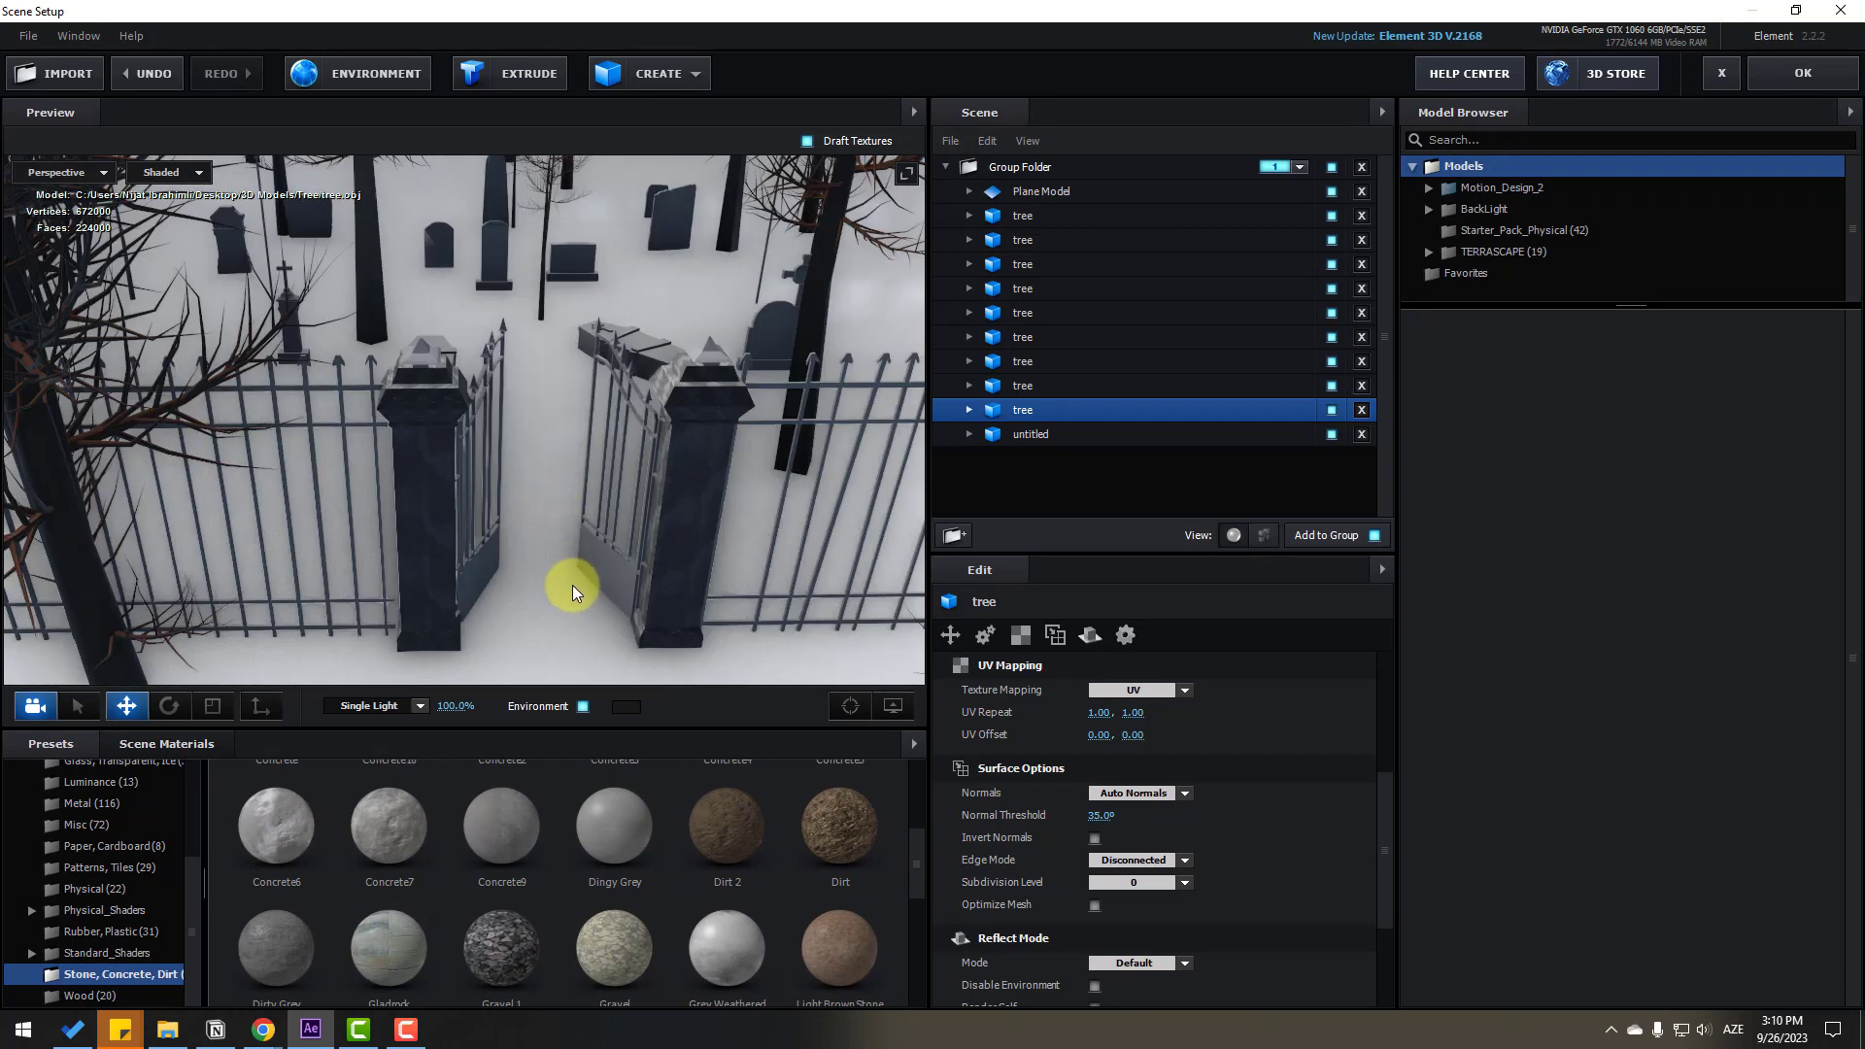
pyautogui.scroll(4, 561, 581)
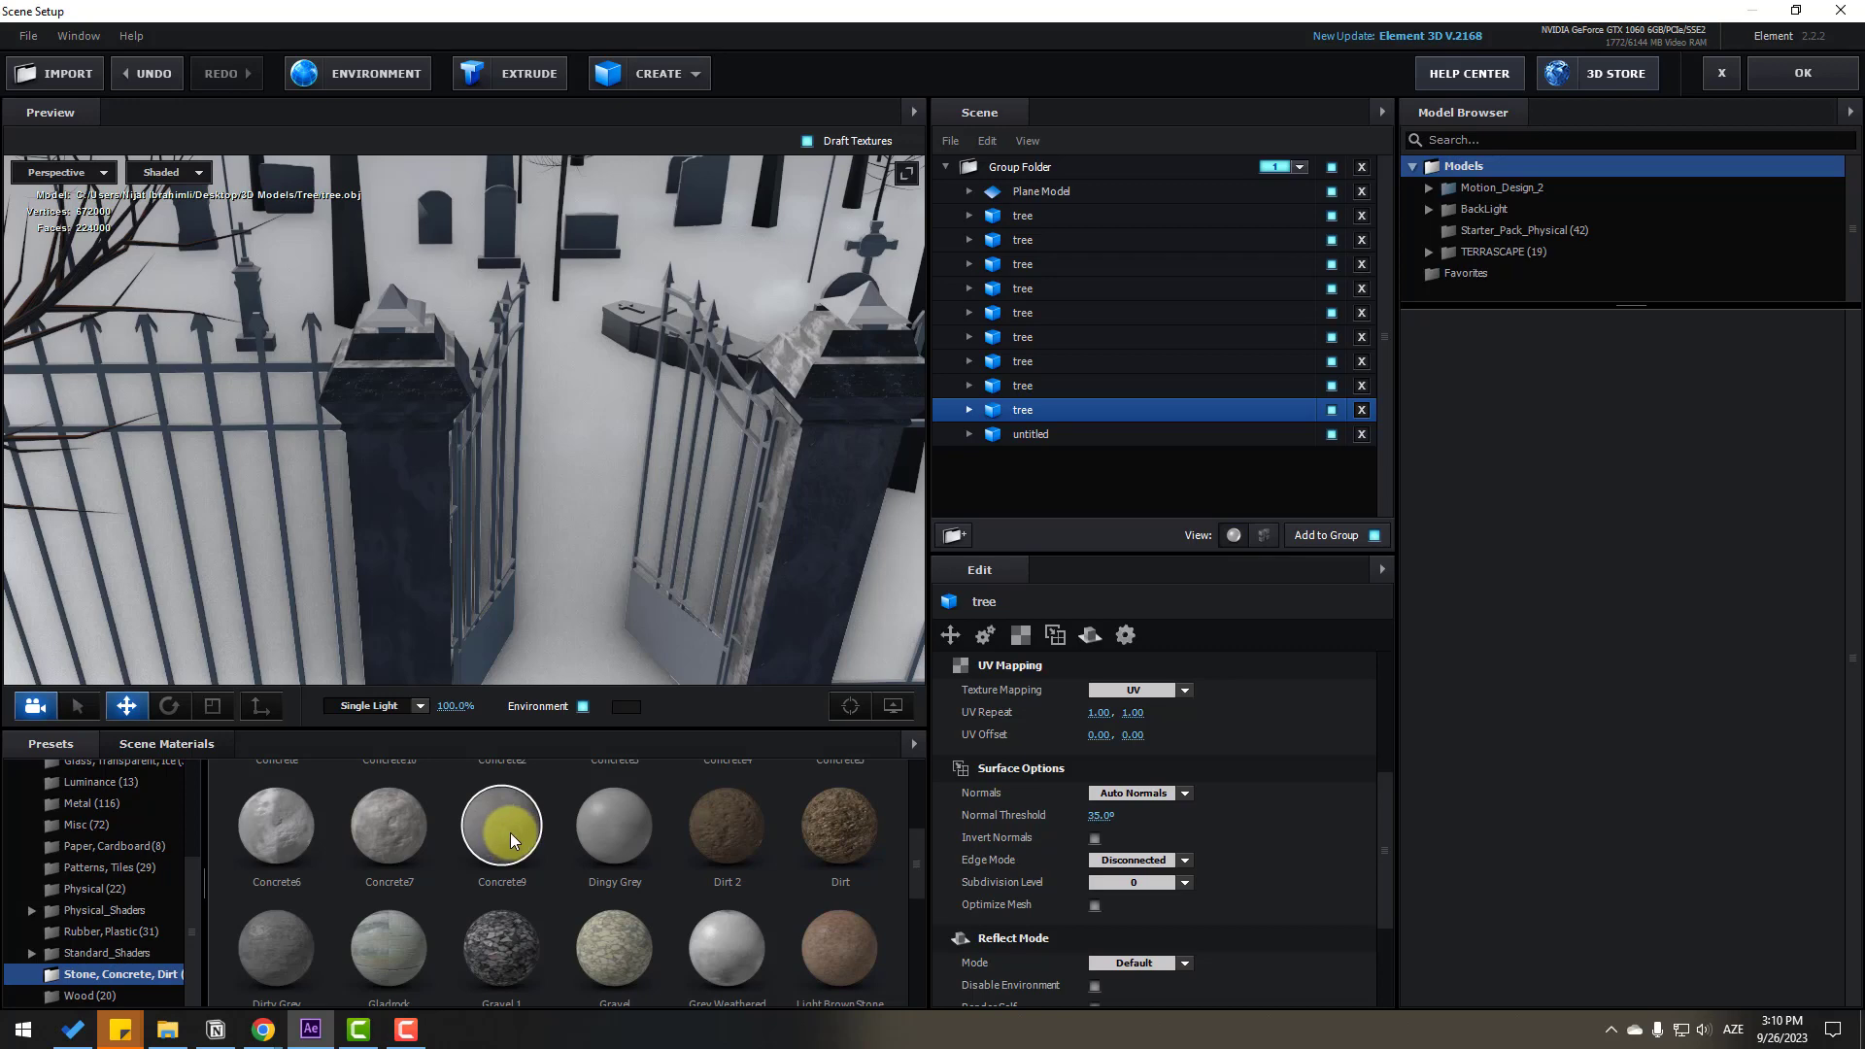
# Apply the Concrete9 material to the gate pillar caps, the gates and the fence railings
pyautogui.moveTo(510, 833); pyautogui.dragTo(398, 346)
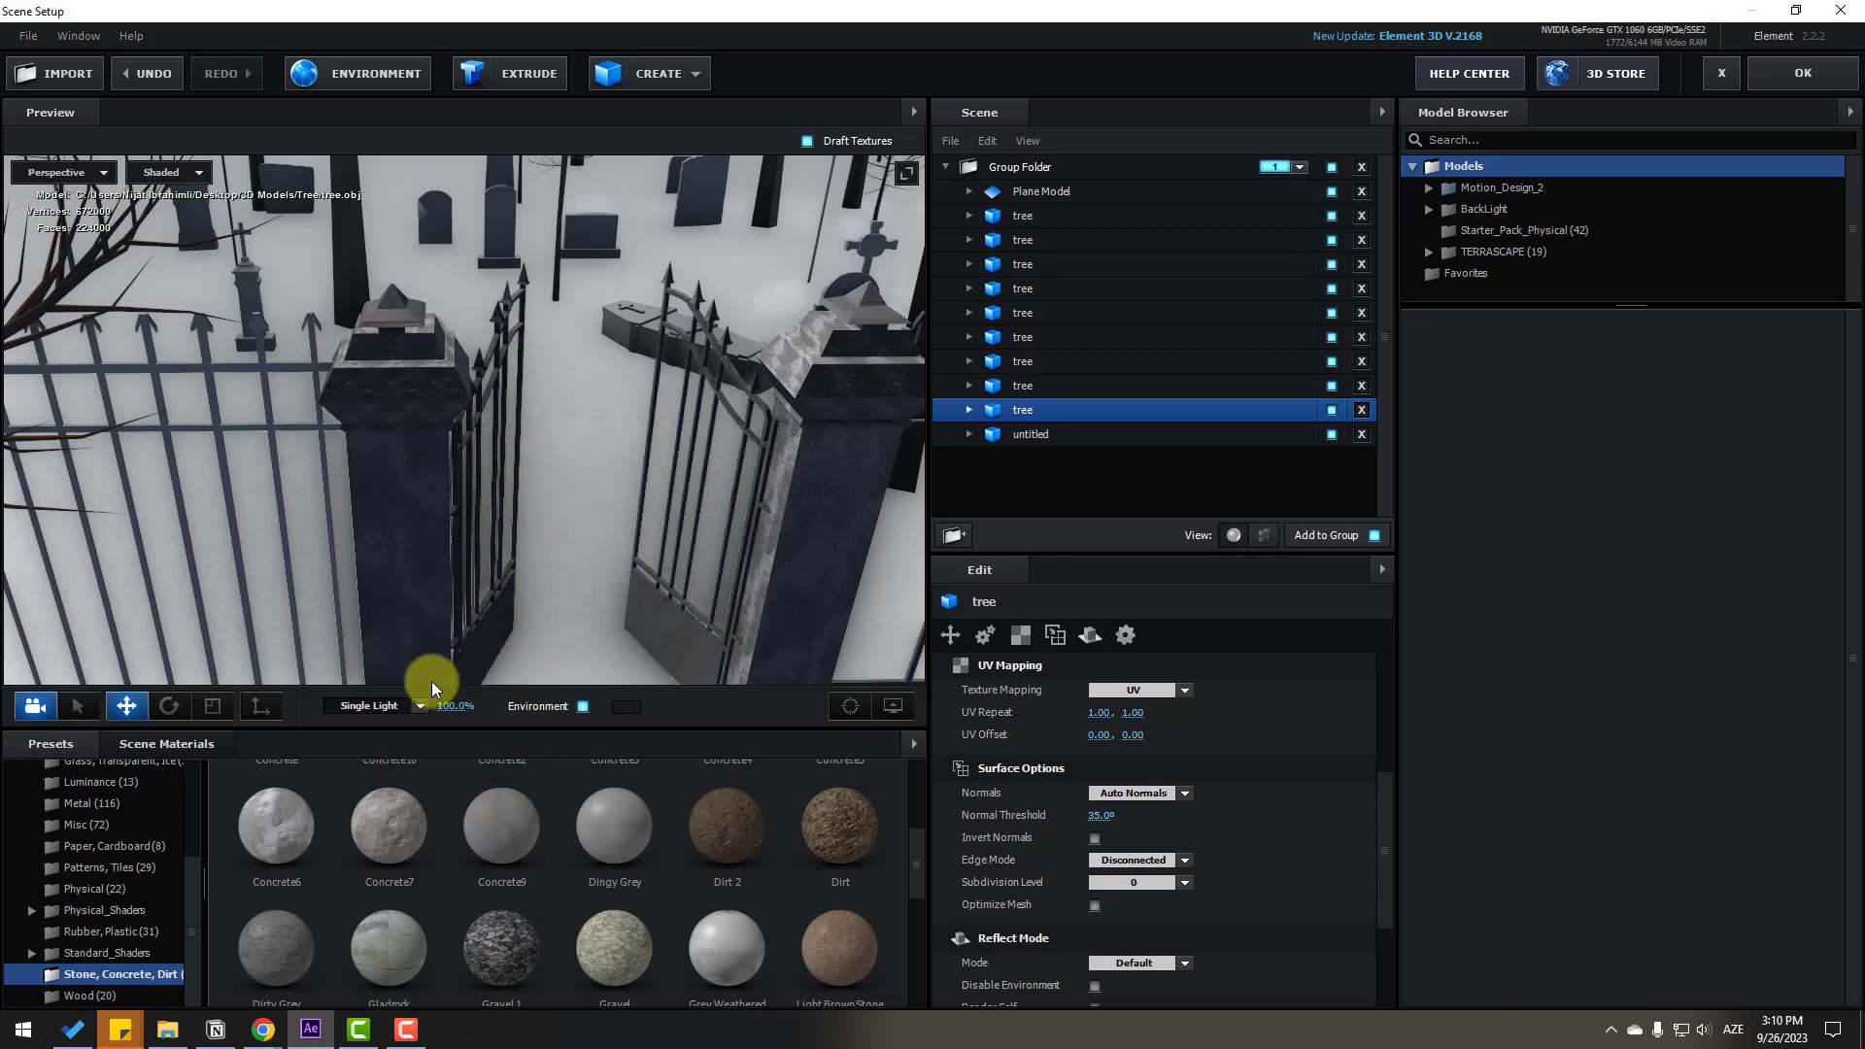
pyautogui.moveTo(431, 682); pyautogui.dragTo(387, 643)
pyautogui.moveTo(508, 829); pyautogui.dragTo(621, 641)
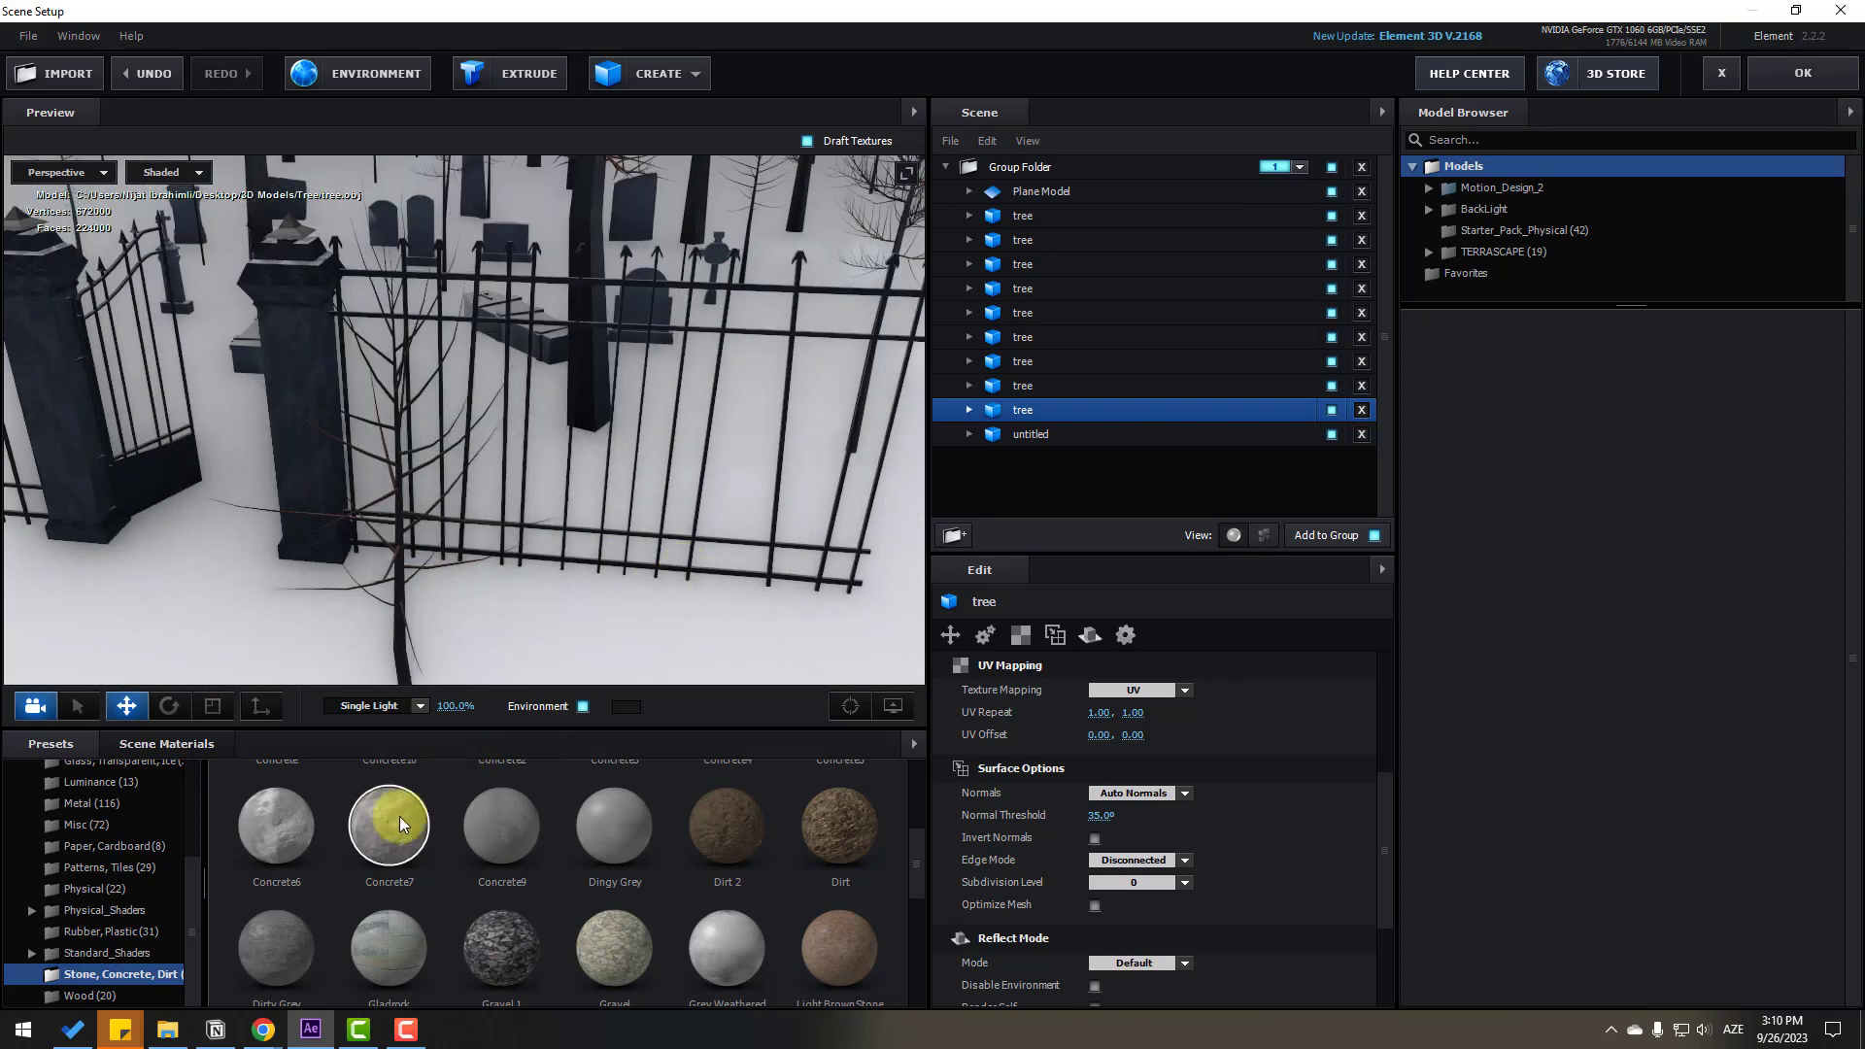
# Apply the Concrete7 and Concrete9 materials to the fence rails in front of the graves and coffins
pyautogui.moveTo(402, 825); pyautogui.dragTo(695, 267)
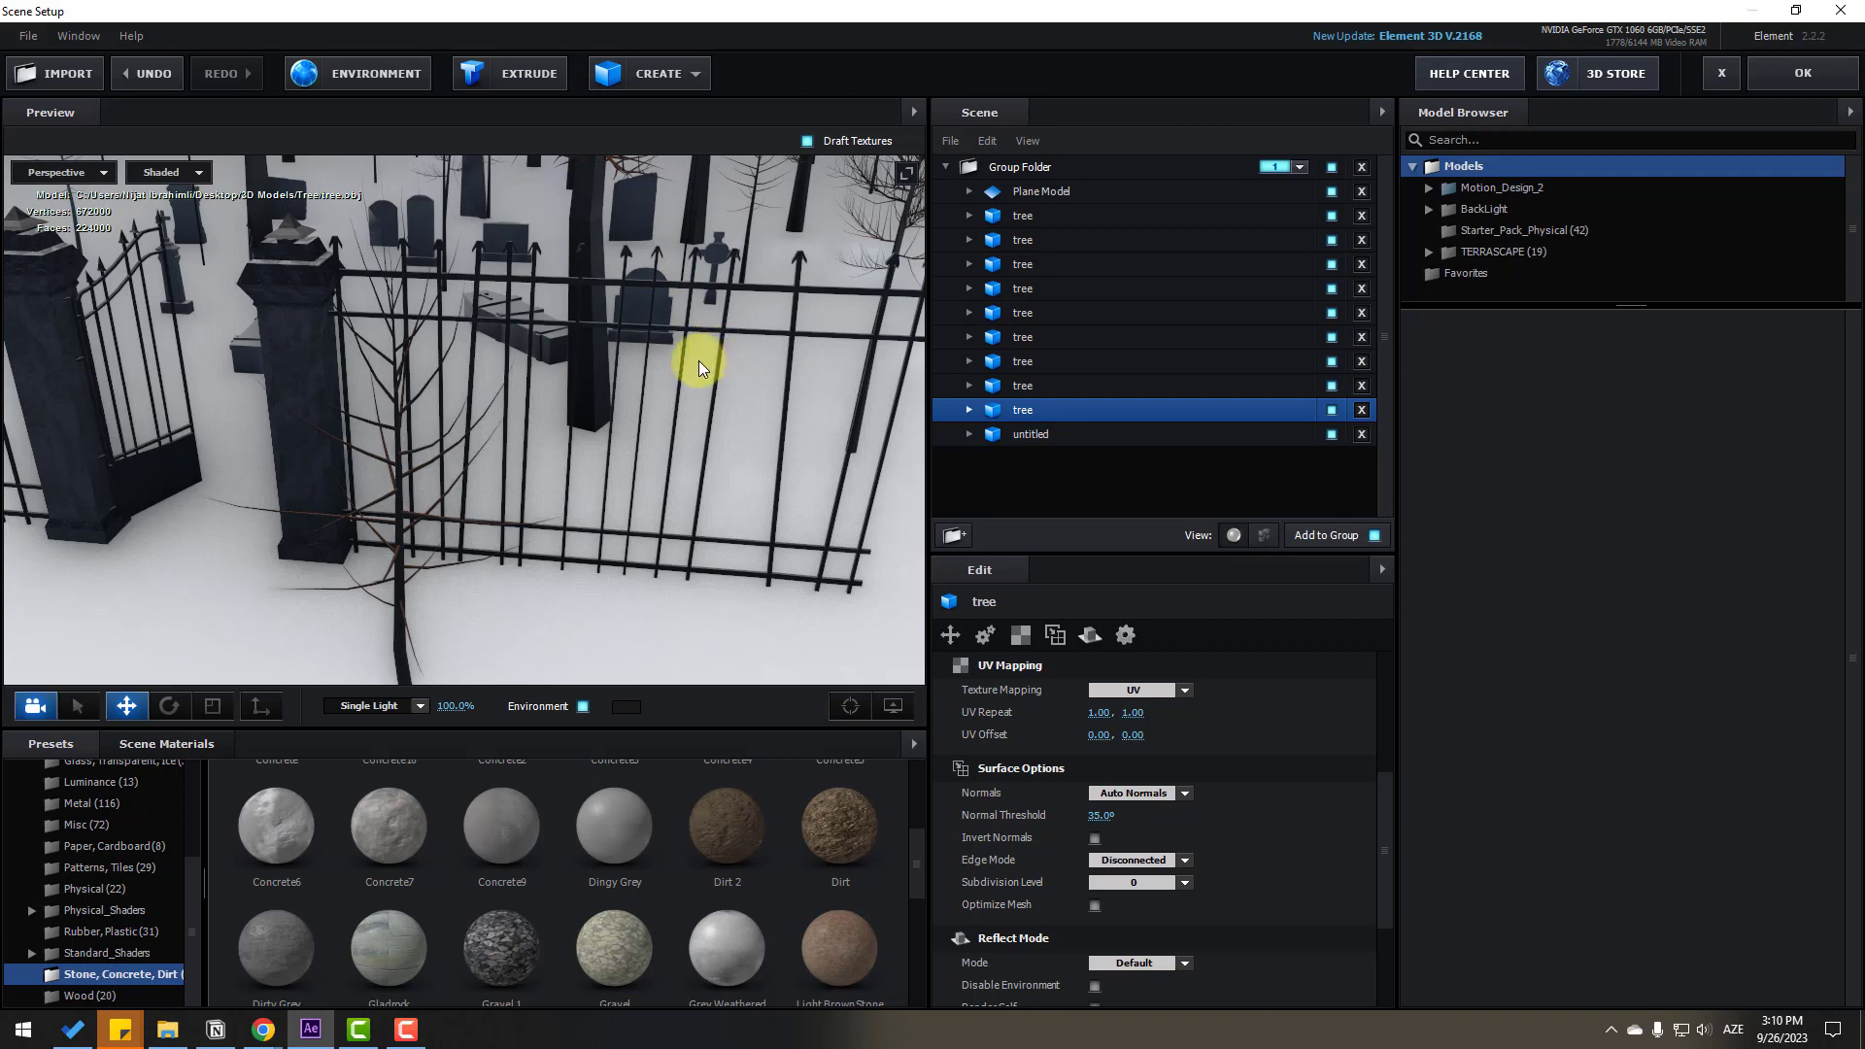
pyautogui.scroll(-5, 697, 359)
pyautogui.moveTo(697, 360); pyautogui.dragTo(583, 441)
pyautogui.scroll(7, 598, 444)
pyautogui.scroll(2, 600, 445)
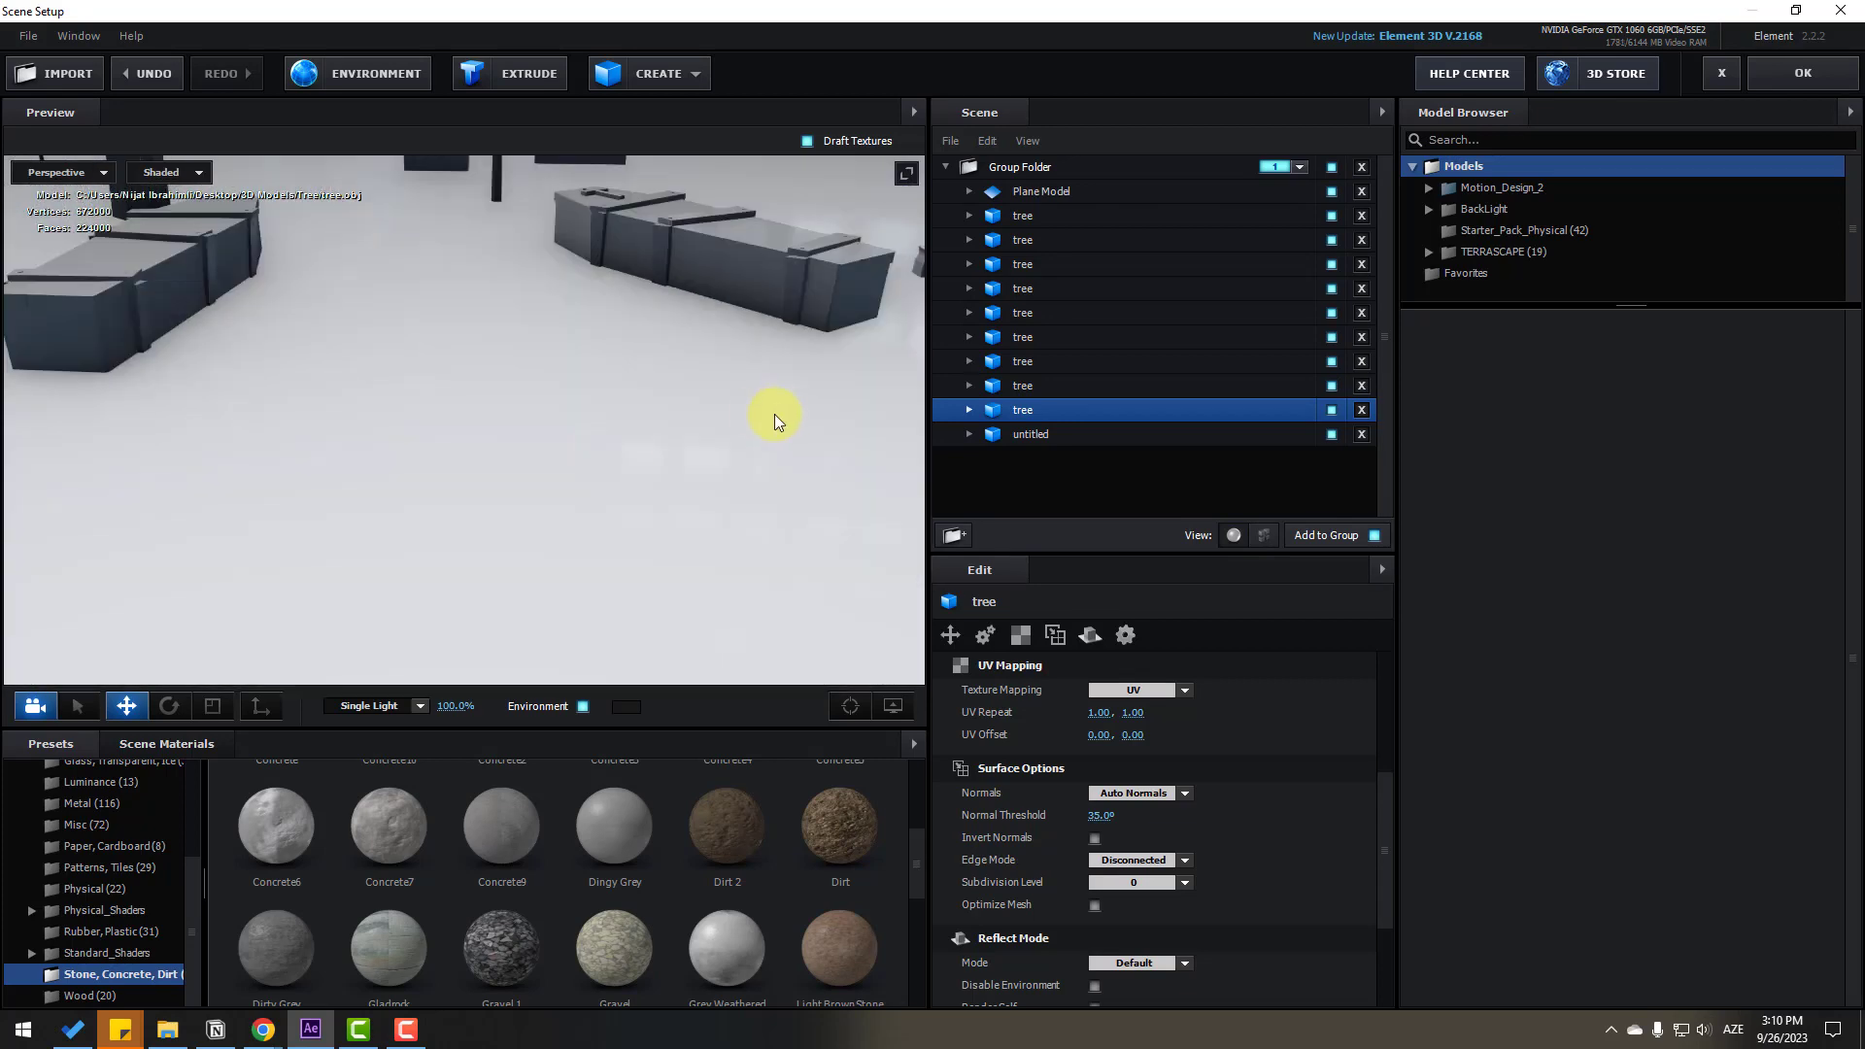
pyautogui.scroll(-2, 768, 418)
pyautogui.moveTo(765, 408); pyautogui.dragTo(506, 558)
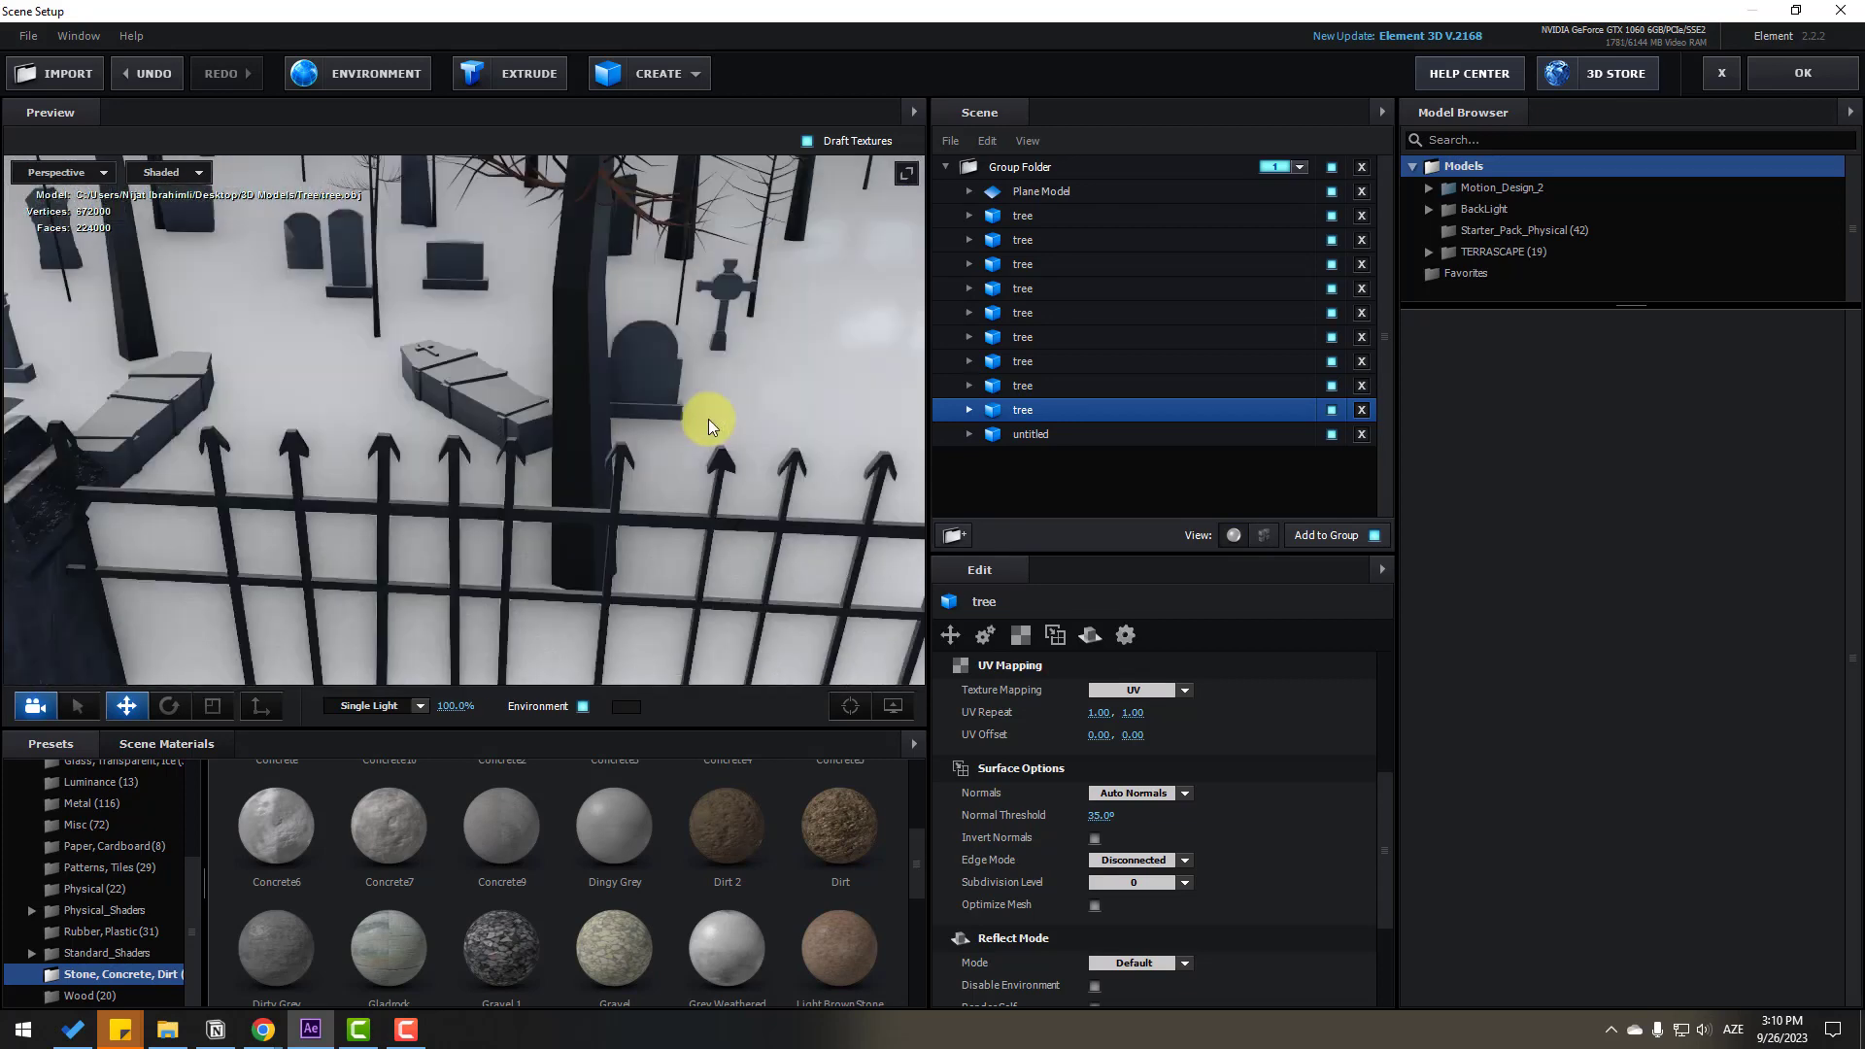
pyautogui.scroll(2, 511, 528)
pyautogui.scroll(-3, 532, 471)
pyautogui.scroll(2, 508, 497)
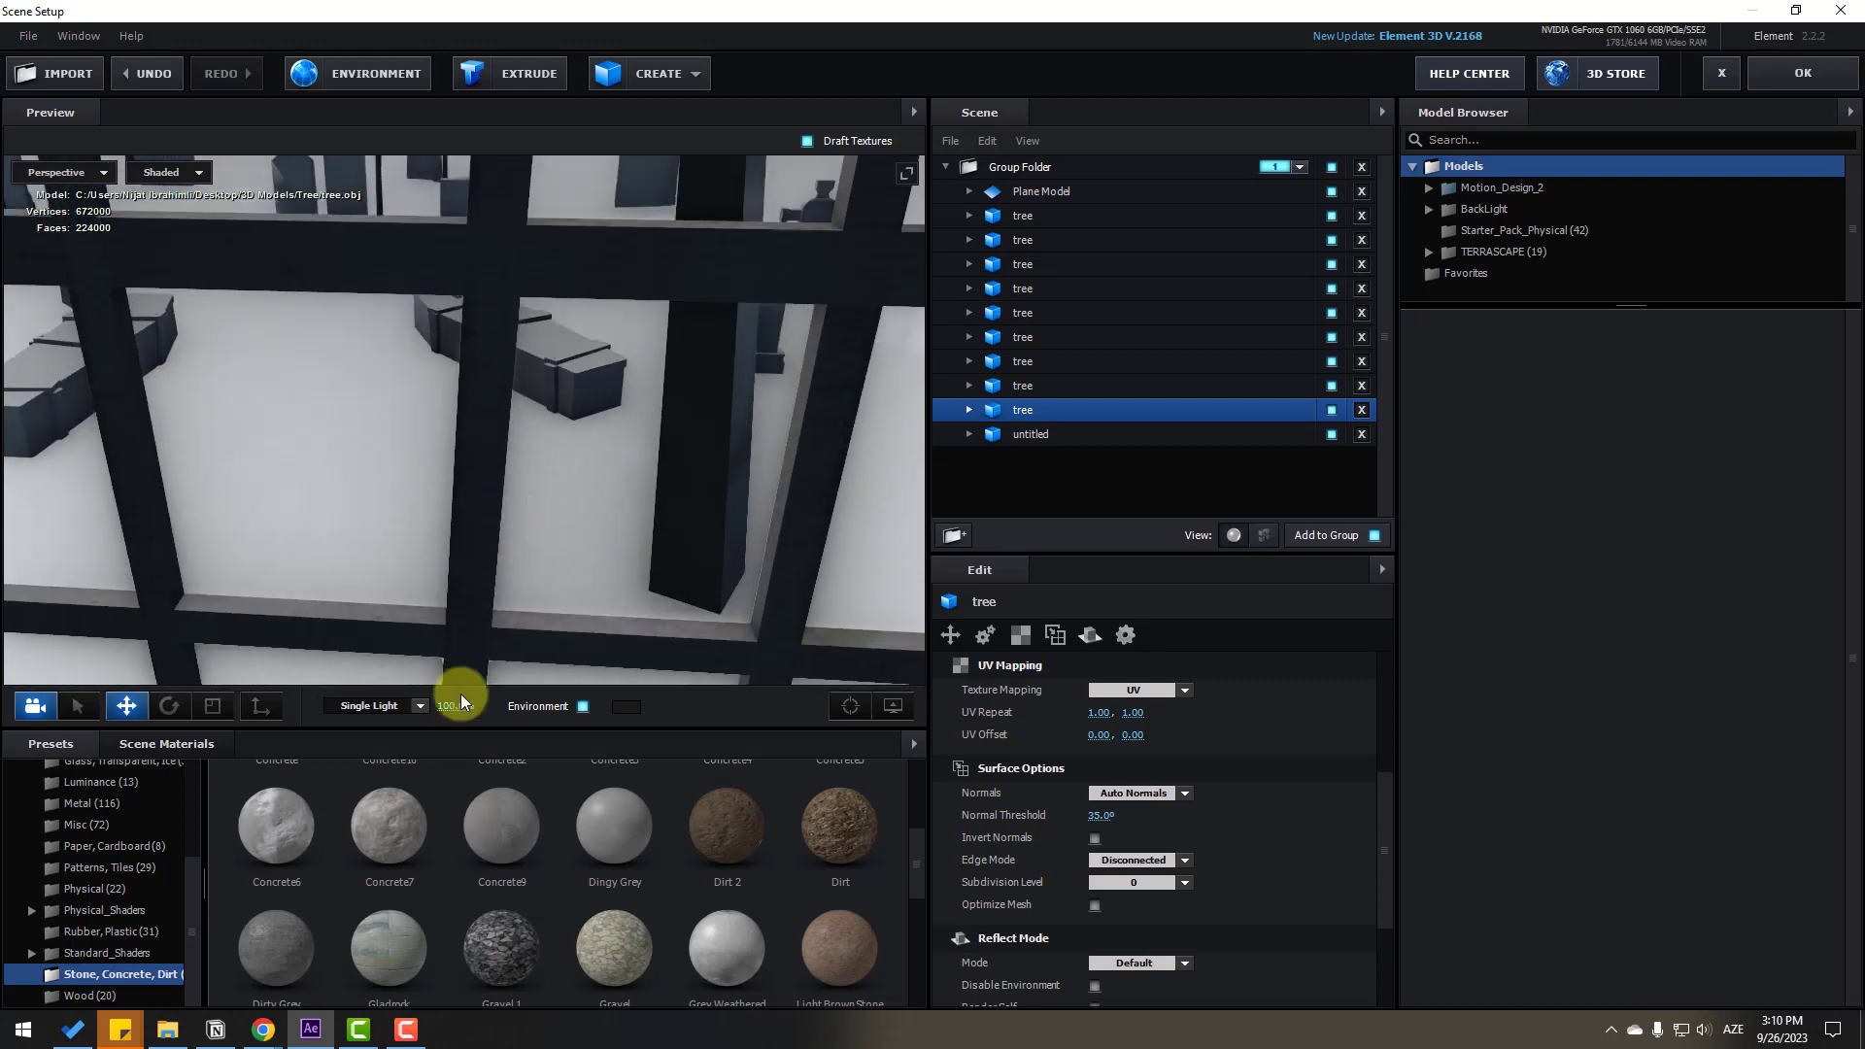
pyautogui.moveTo(485, 855); pyautogui.dragTo(517, 273)
# Apply the Concrete material to the body of the tall gravestone behind the coffins
pyautogui.scroll(-5, 511, 359)
pyautogui.moveTo(292, 445); pyautogui.dragTo(420, 505)
pyautogui.scroll(3, 463, 427)
pyautogui.scroll(4, 450, 475)
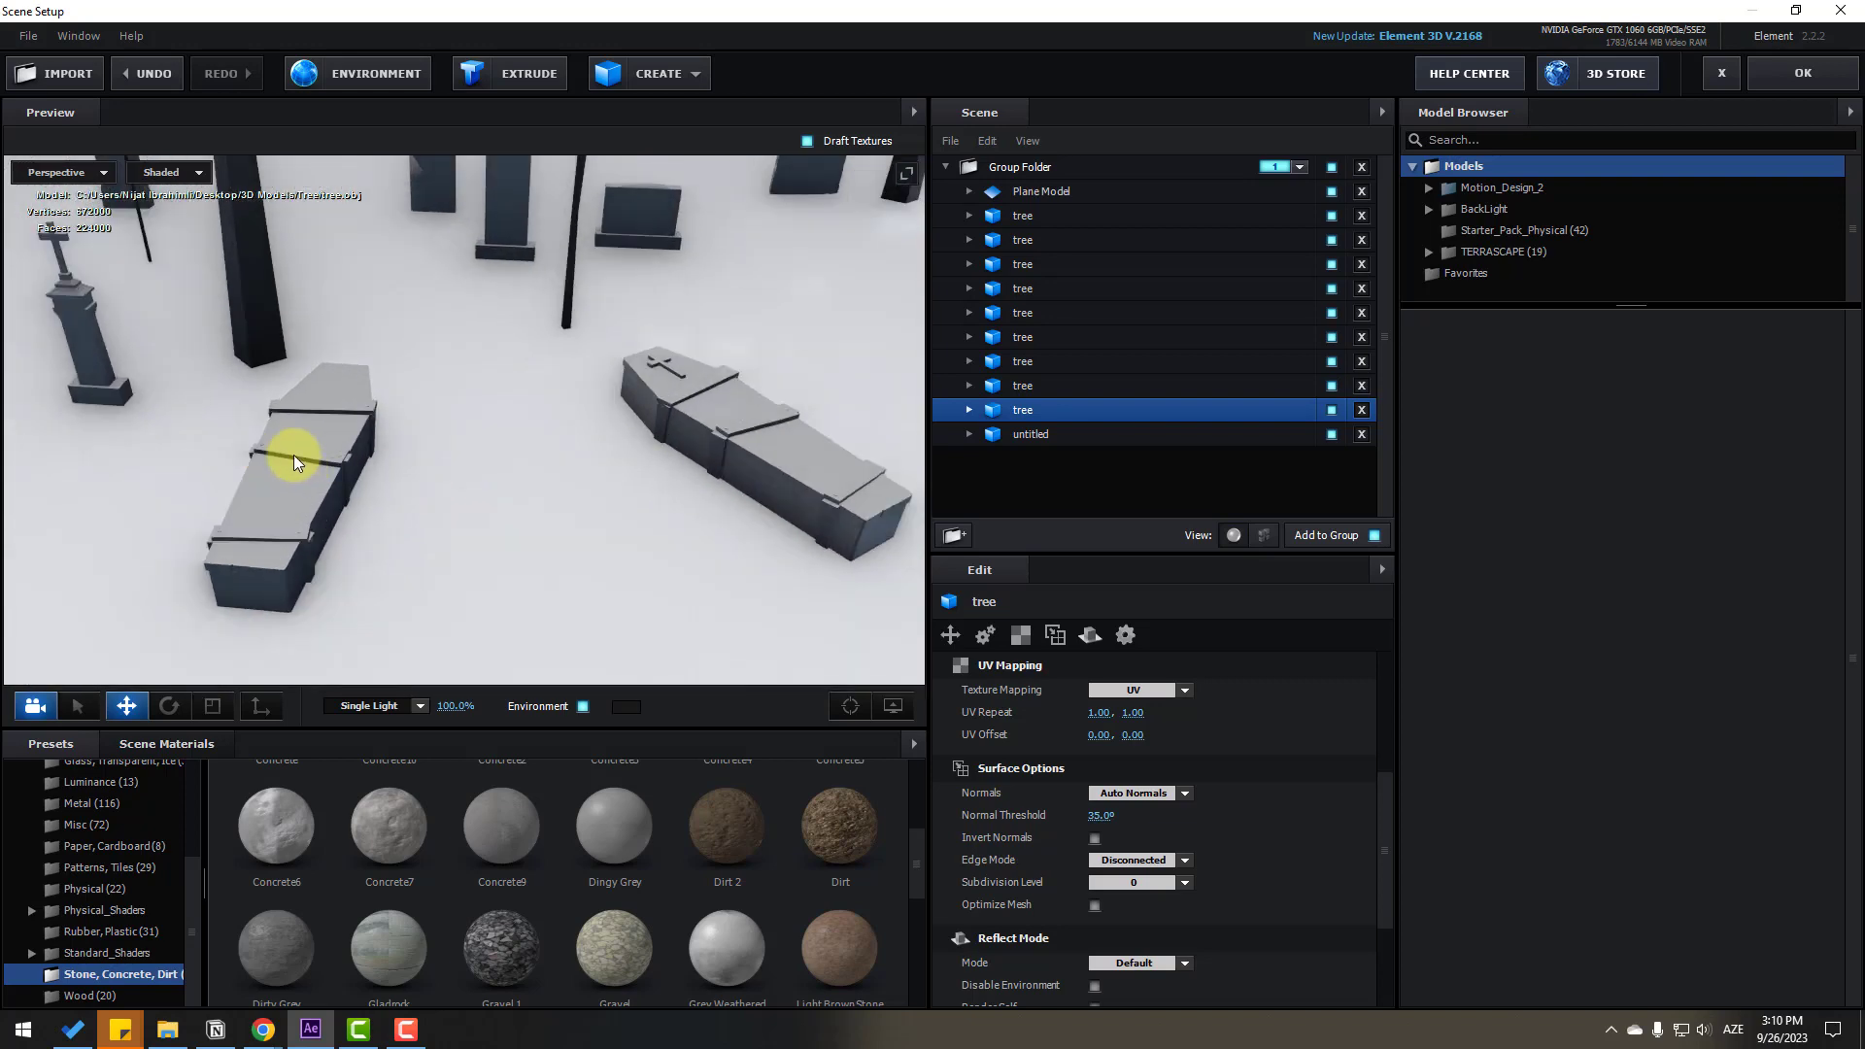
pyautogui.moveTo(294, 457); pyautogui.dragTo(200, 463)
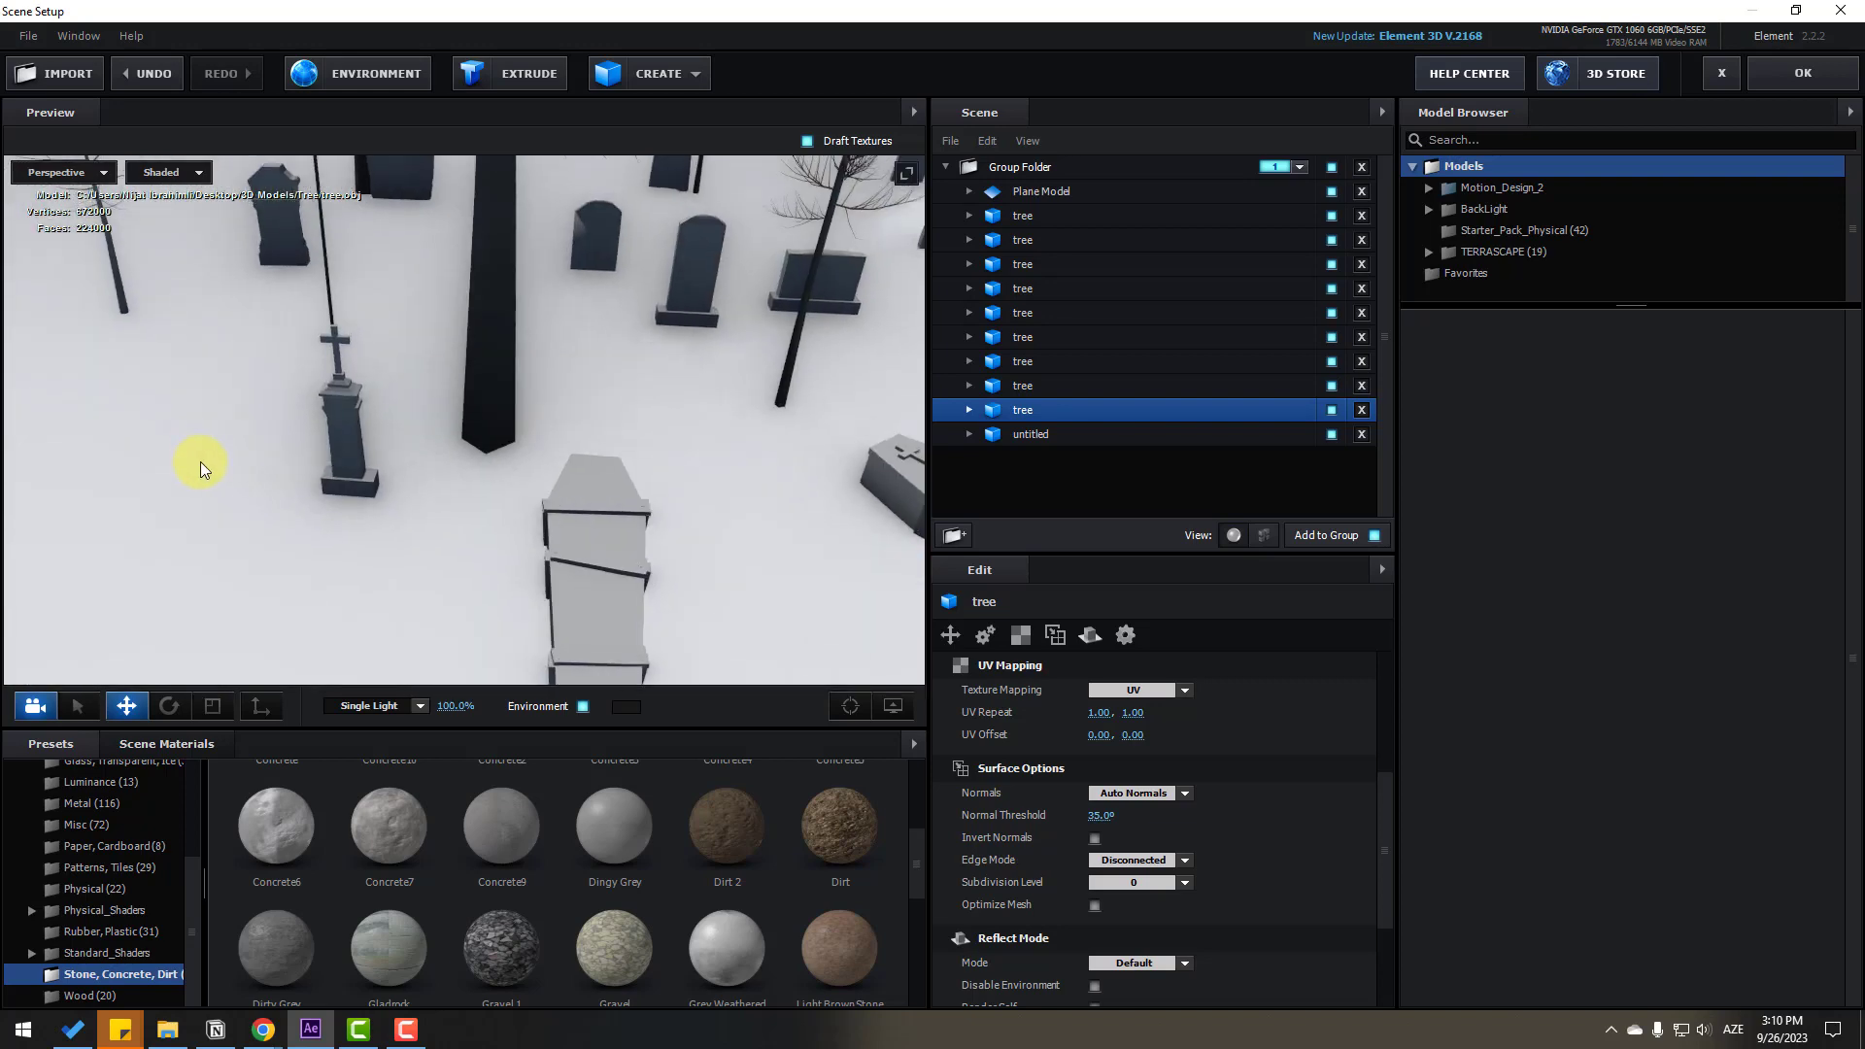
pyautogui.scroll(3, 200, 462)
pyautogui.moveTo(654, 392); pyautogui.dragTo(624, 399)
pyautogui.scroll(3, 632, 406)
pyautogui.scroll(4, 632, 406)
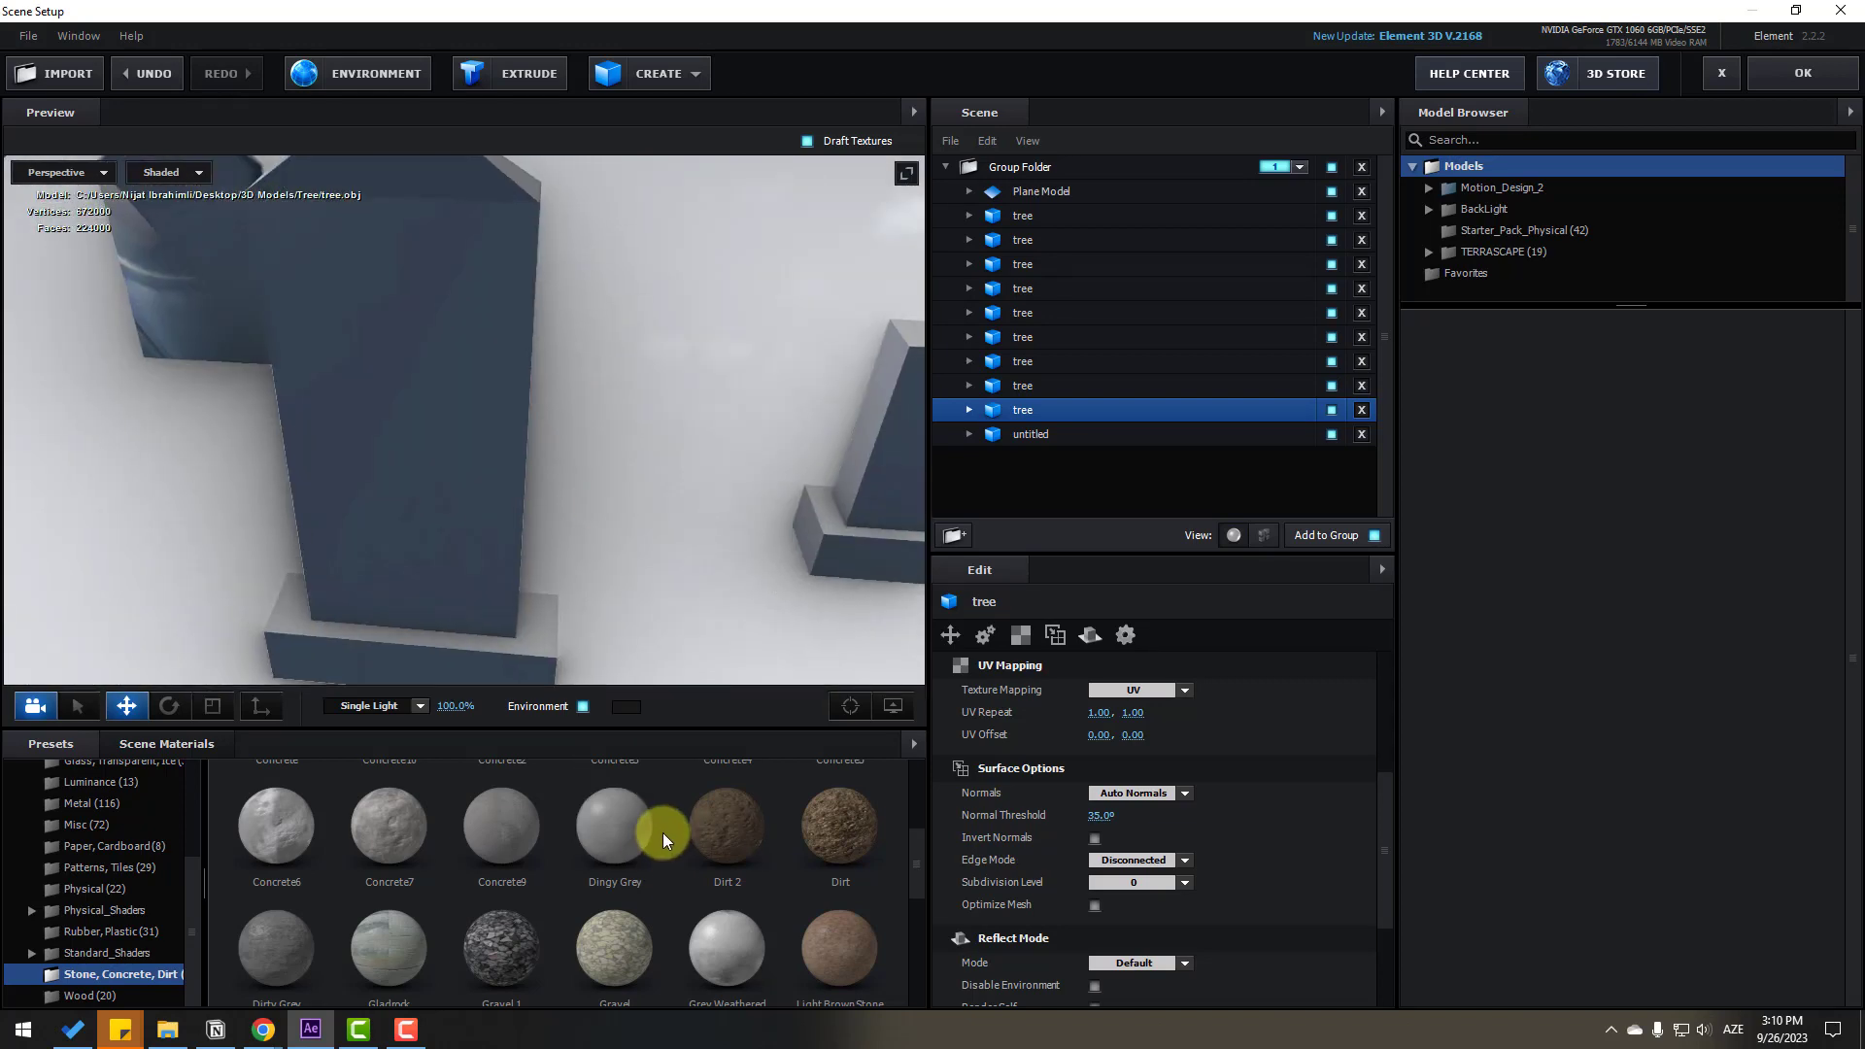
pyautogui.scroll(2, 738, 865)
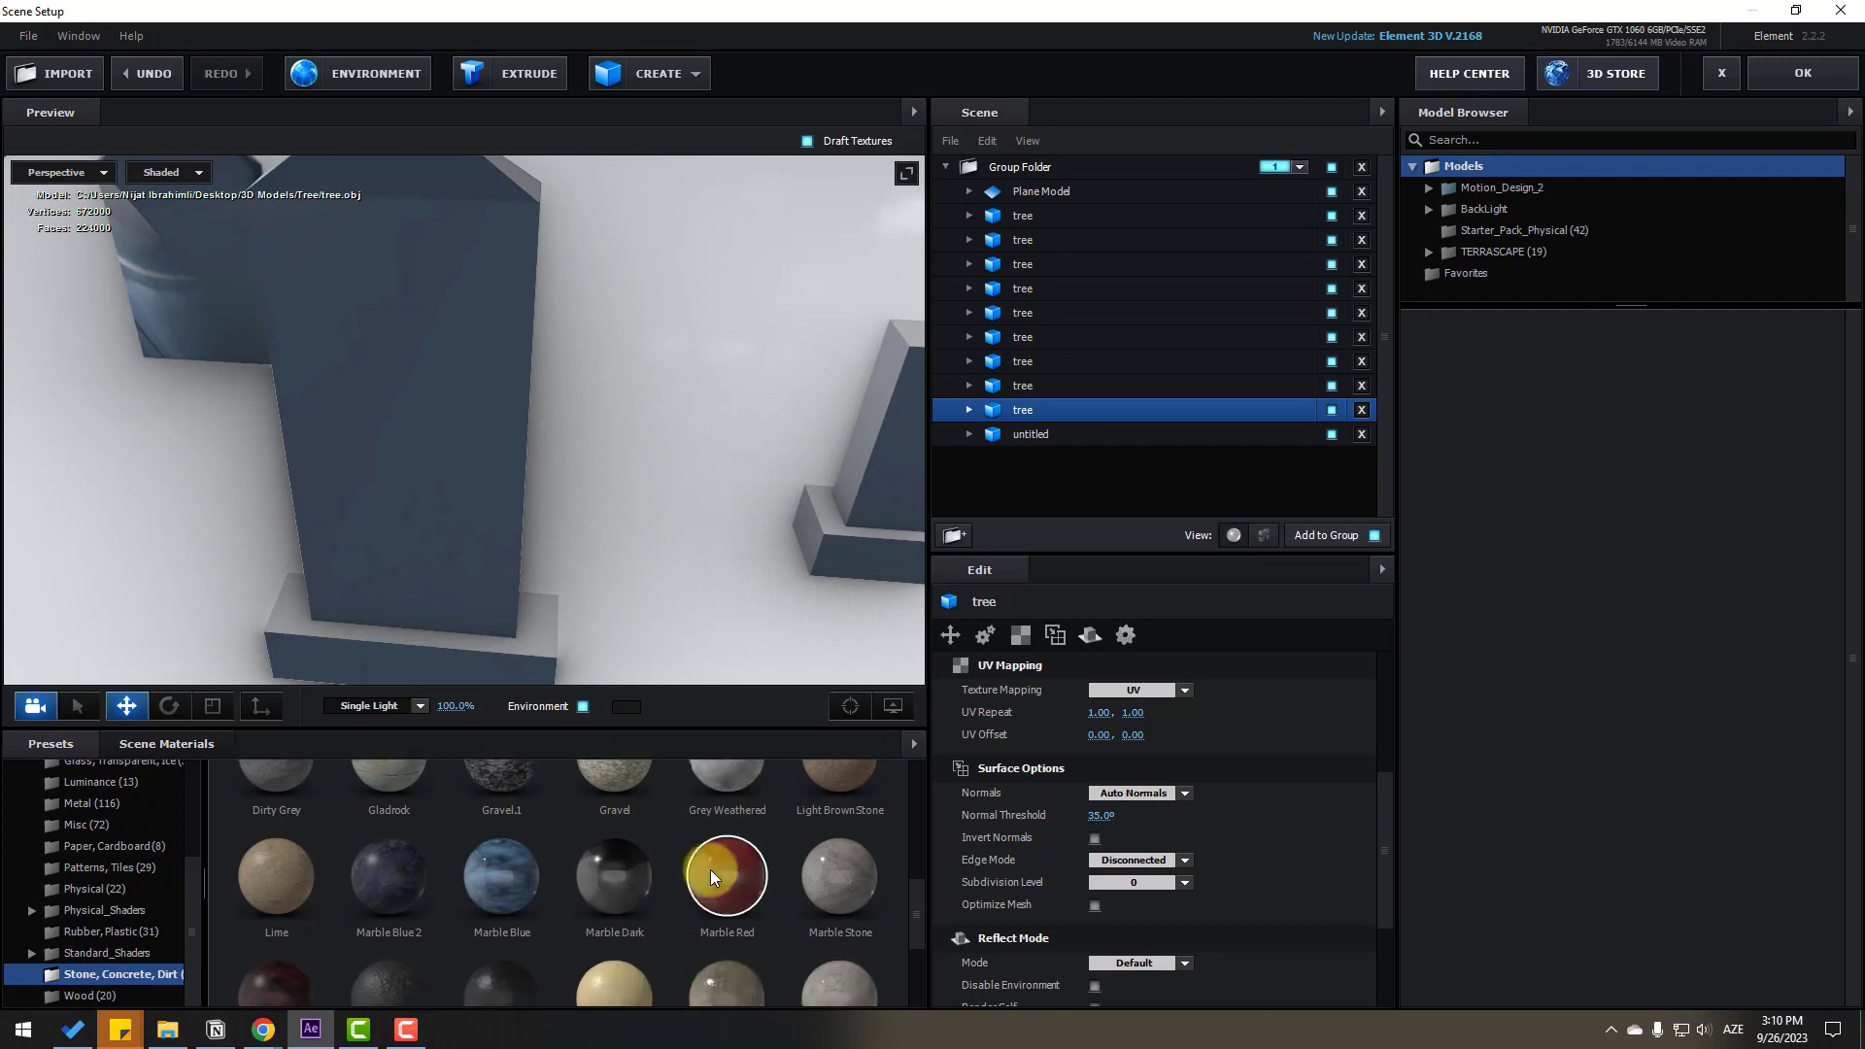
pyautogui.scroll(-1, 650, 859)
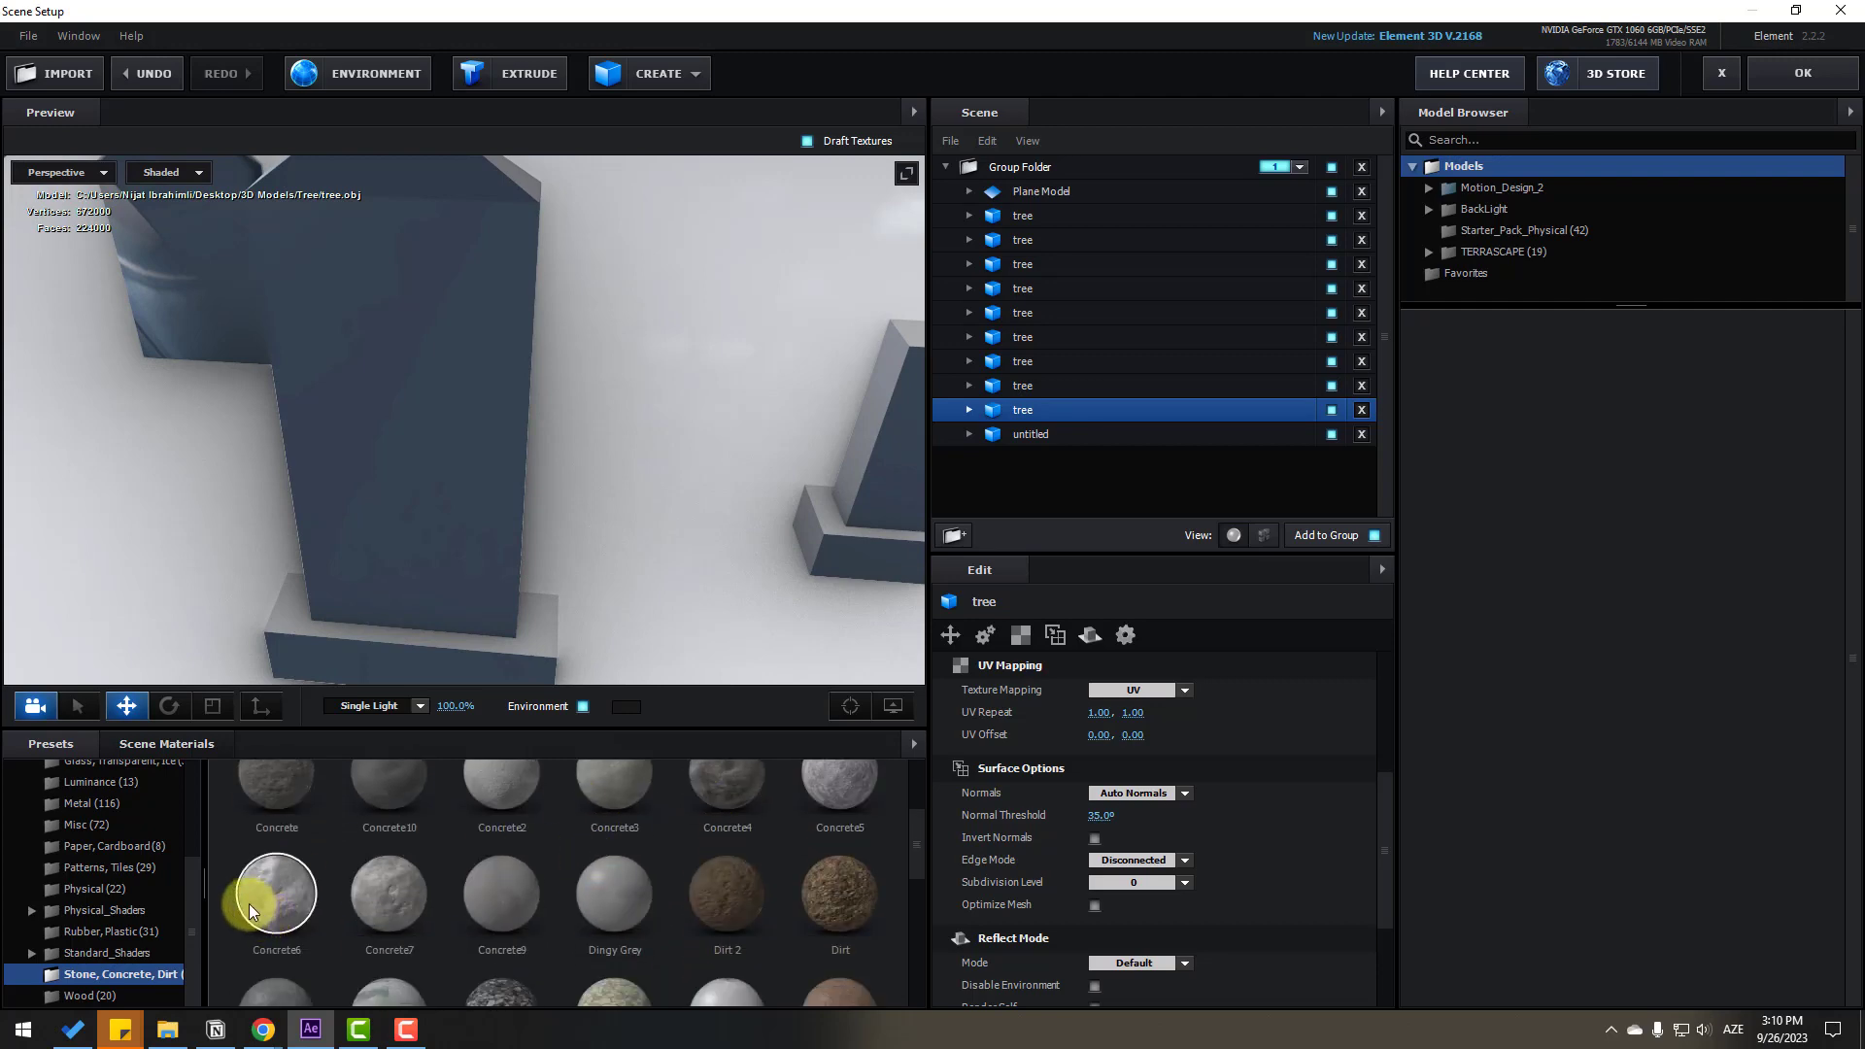
pyautogui.moveTo(274, 800); pyautogui.dragTo(421, 332)
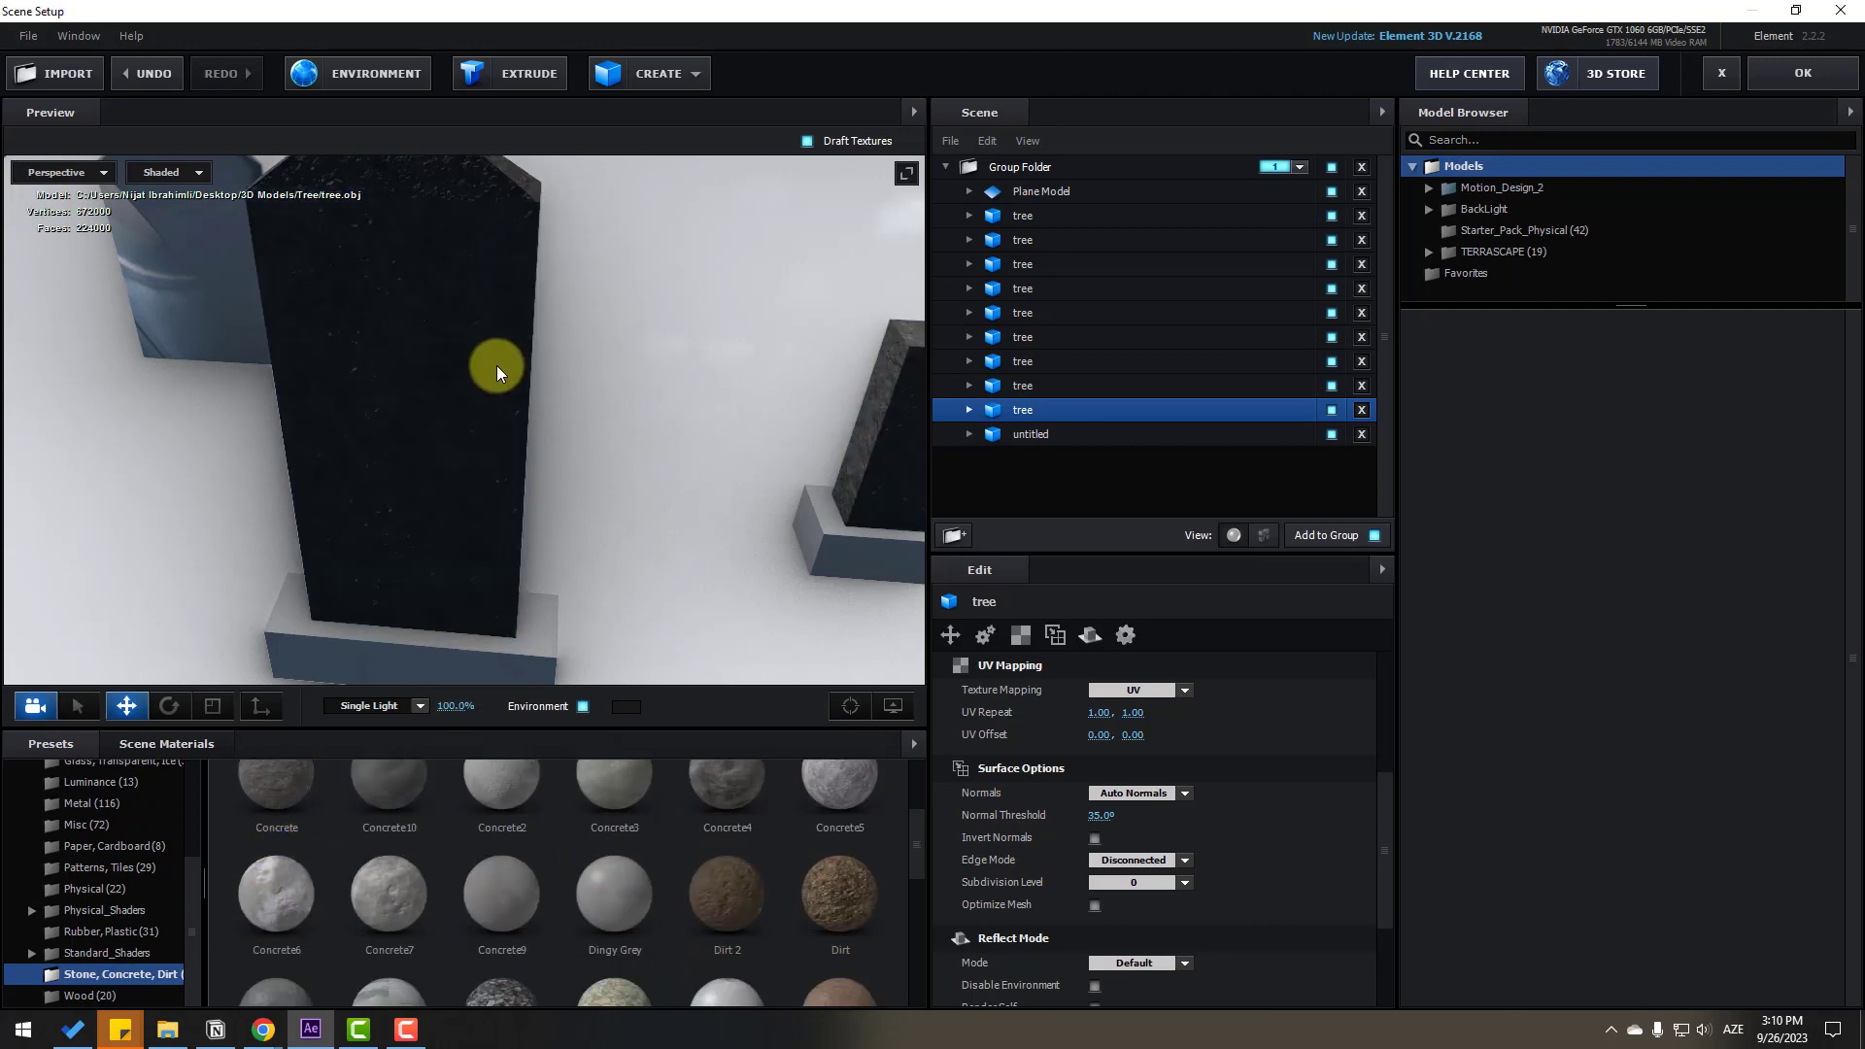
# Apply Concrete10, Concrete2 and Concrete5 to the remaining untextured gravestone parts and check the gravestones across the graveyard
pyautogui.scroll(-3, 544, 408)
pyautogui.moveTo(590, 448); pyautogui.dragTo(522, 583)
pyautogui.moveTo(409, 789); pyautogui.dragTo(521, 540)
pyautogui.moveTo(511, 785); pyautogui.dragTo(342, 343)
pyautogui.moveTo(521, 299); pyautogui.dragTo(622, 427)
pyautogui.moveTo(845, 777); pyautogui.dragTo(387, 468)
pyautogui.moveTo(555, 524); pyautogui.dragTo(634, 449)
pyautogui.scroll(-5, 635, 449)
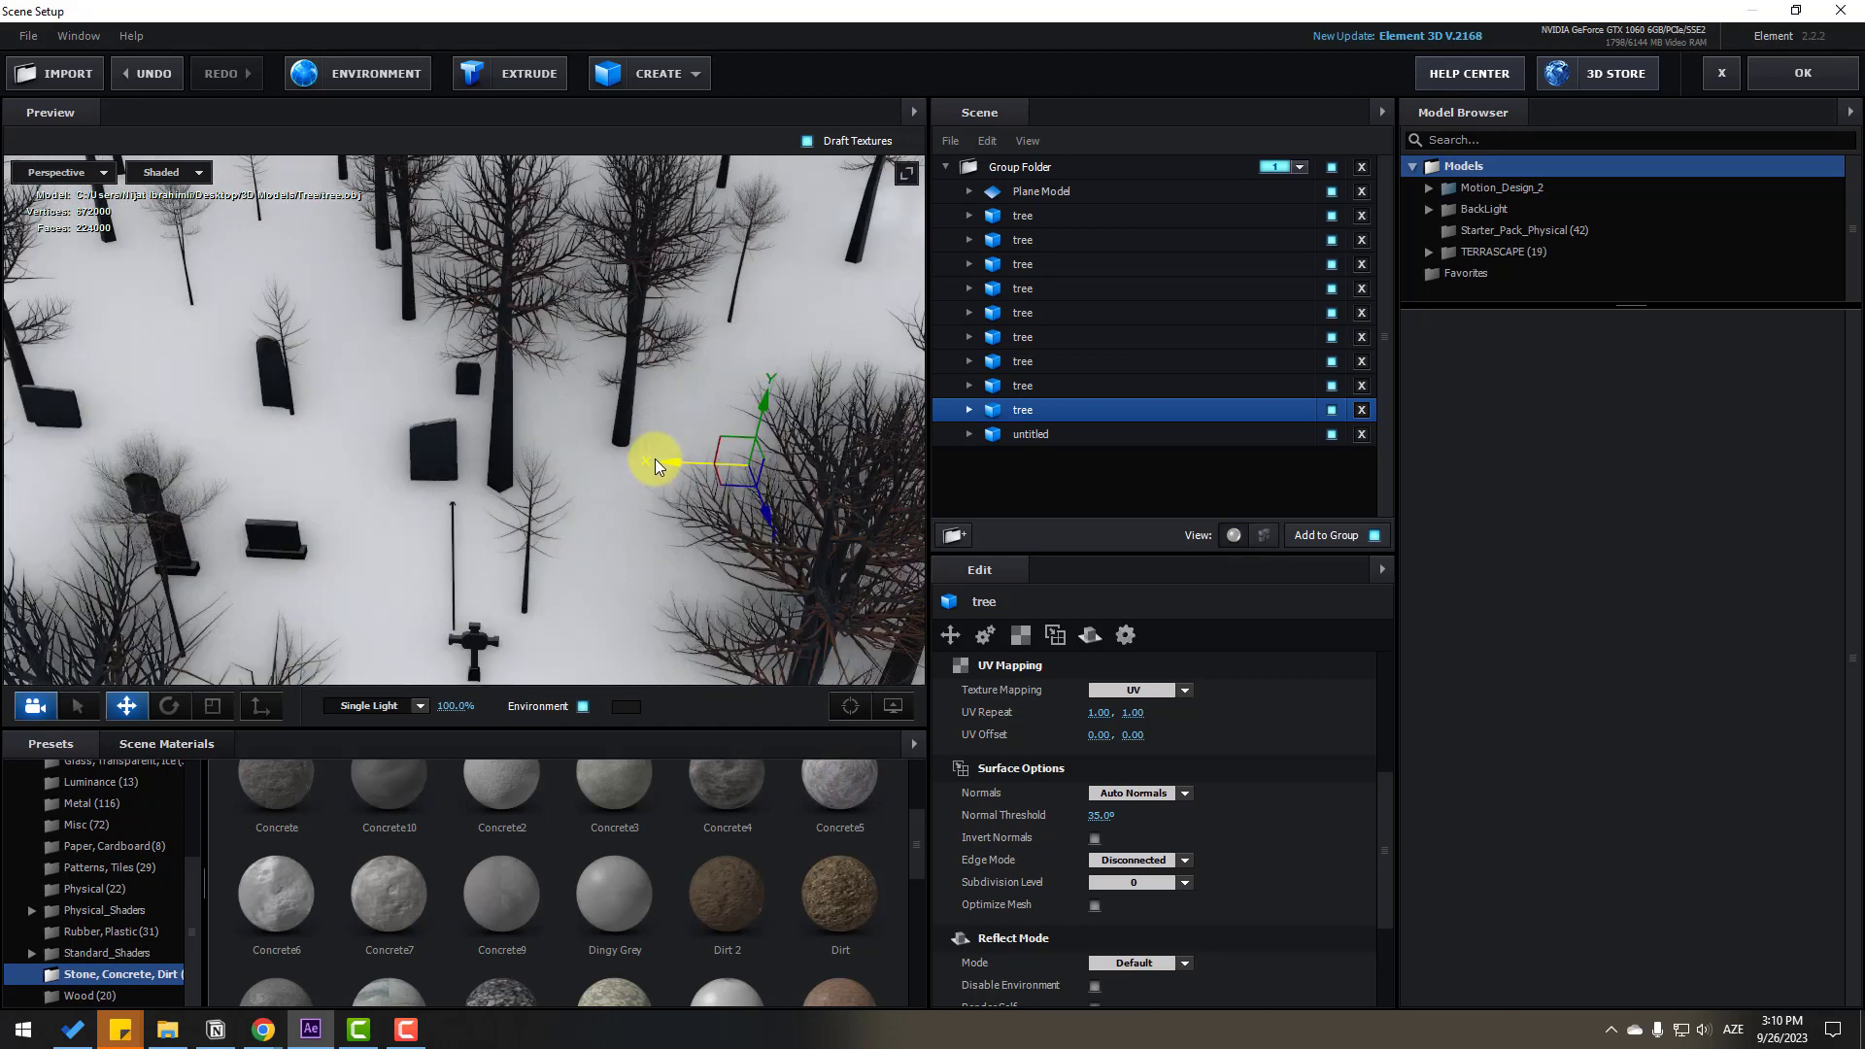
pyautogui.moveTo(392, 371); pyautogui.dragTo(537, 368)
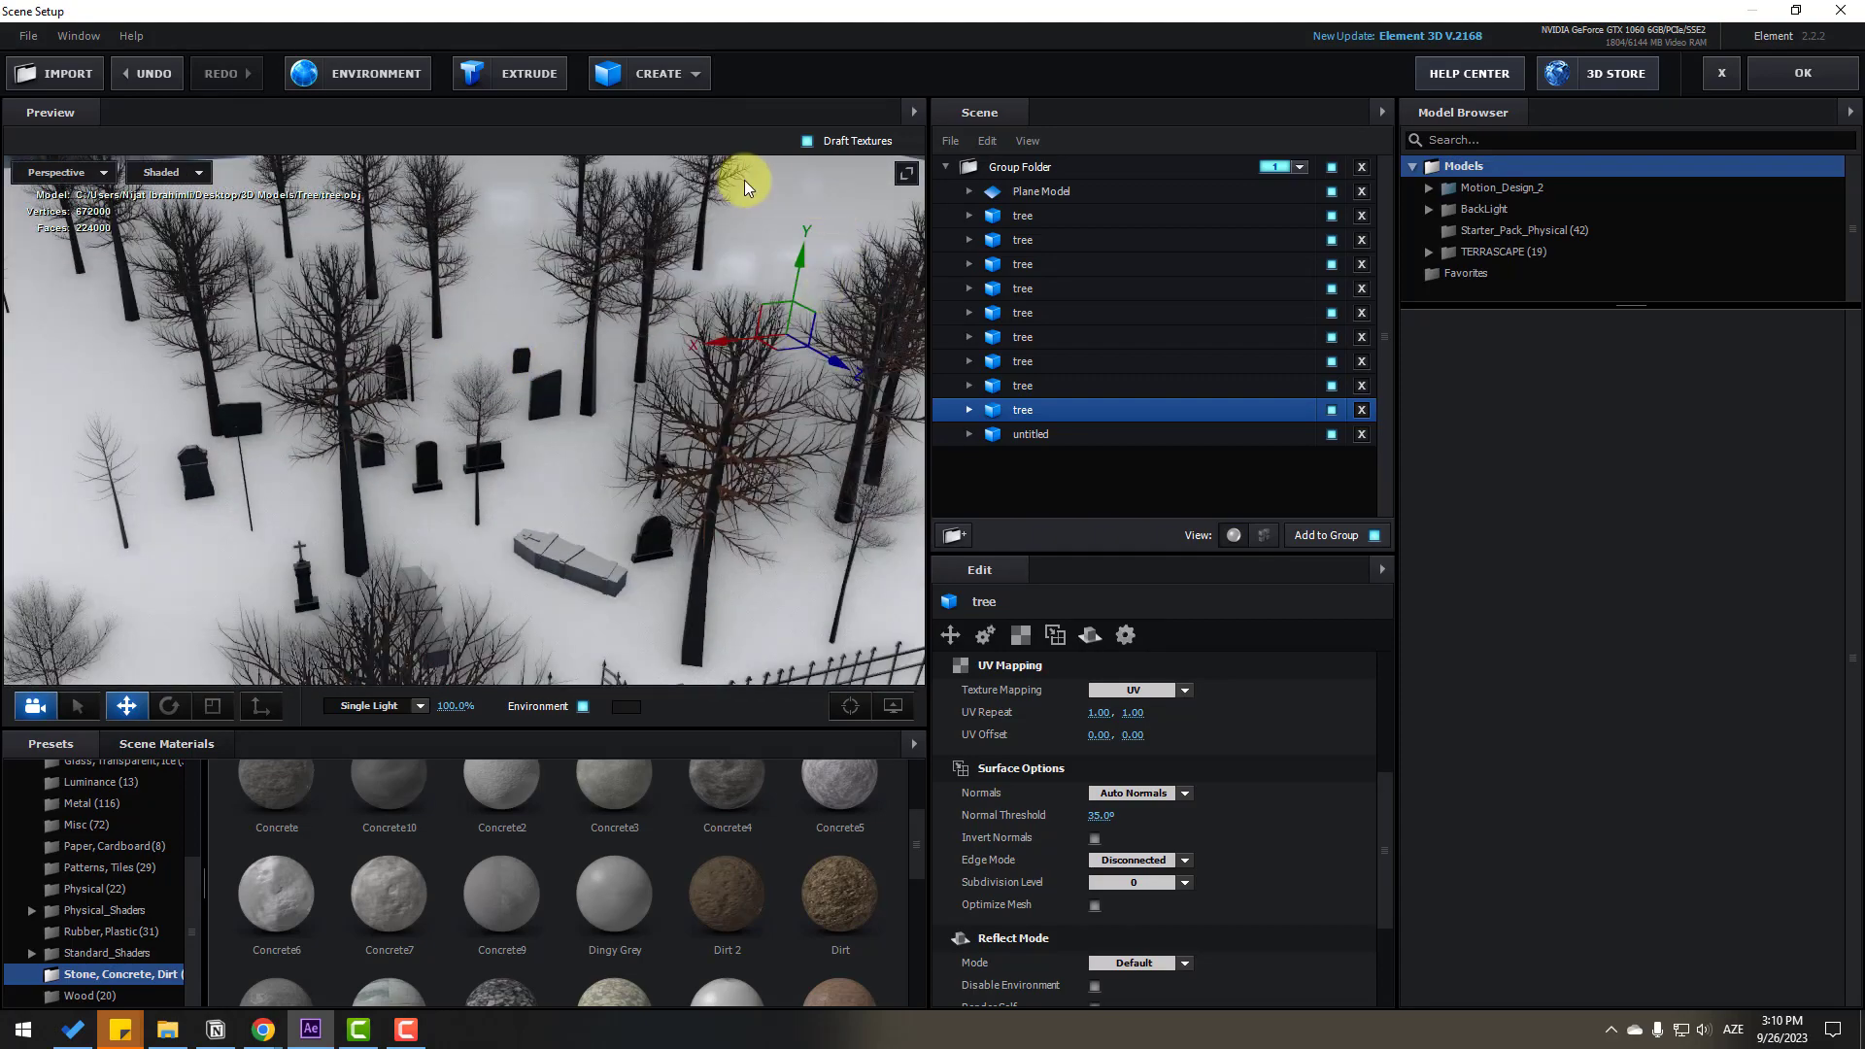
pyautogui.moveTo(366, 333); pyautogui.dragTo(731, 241)
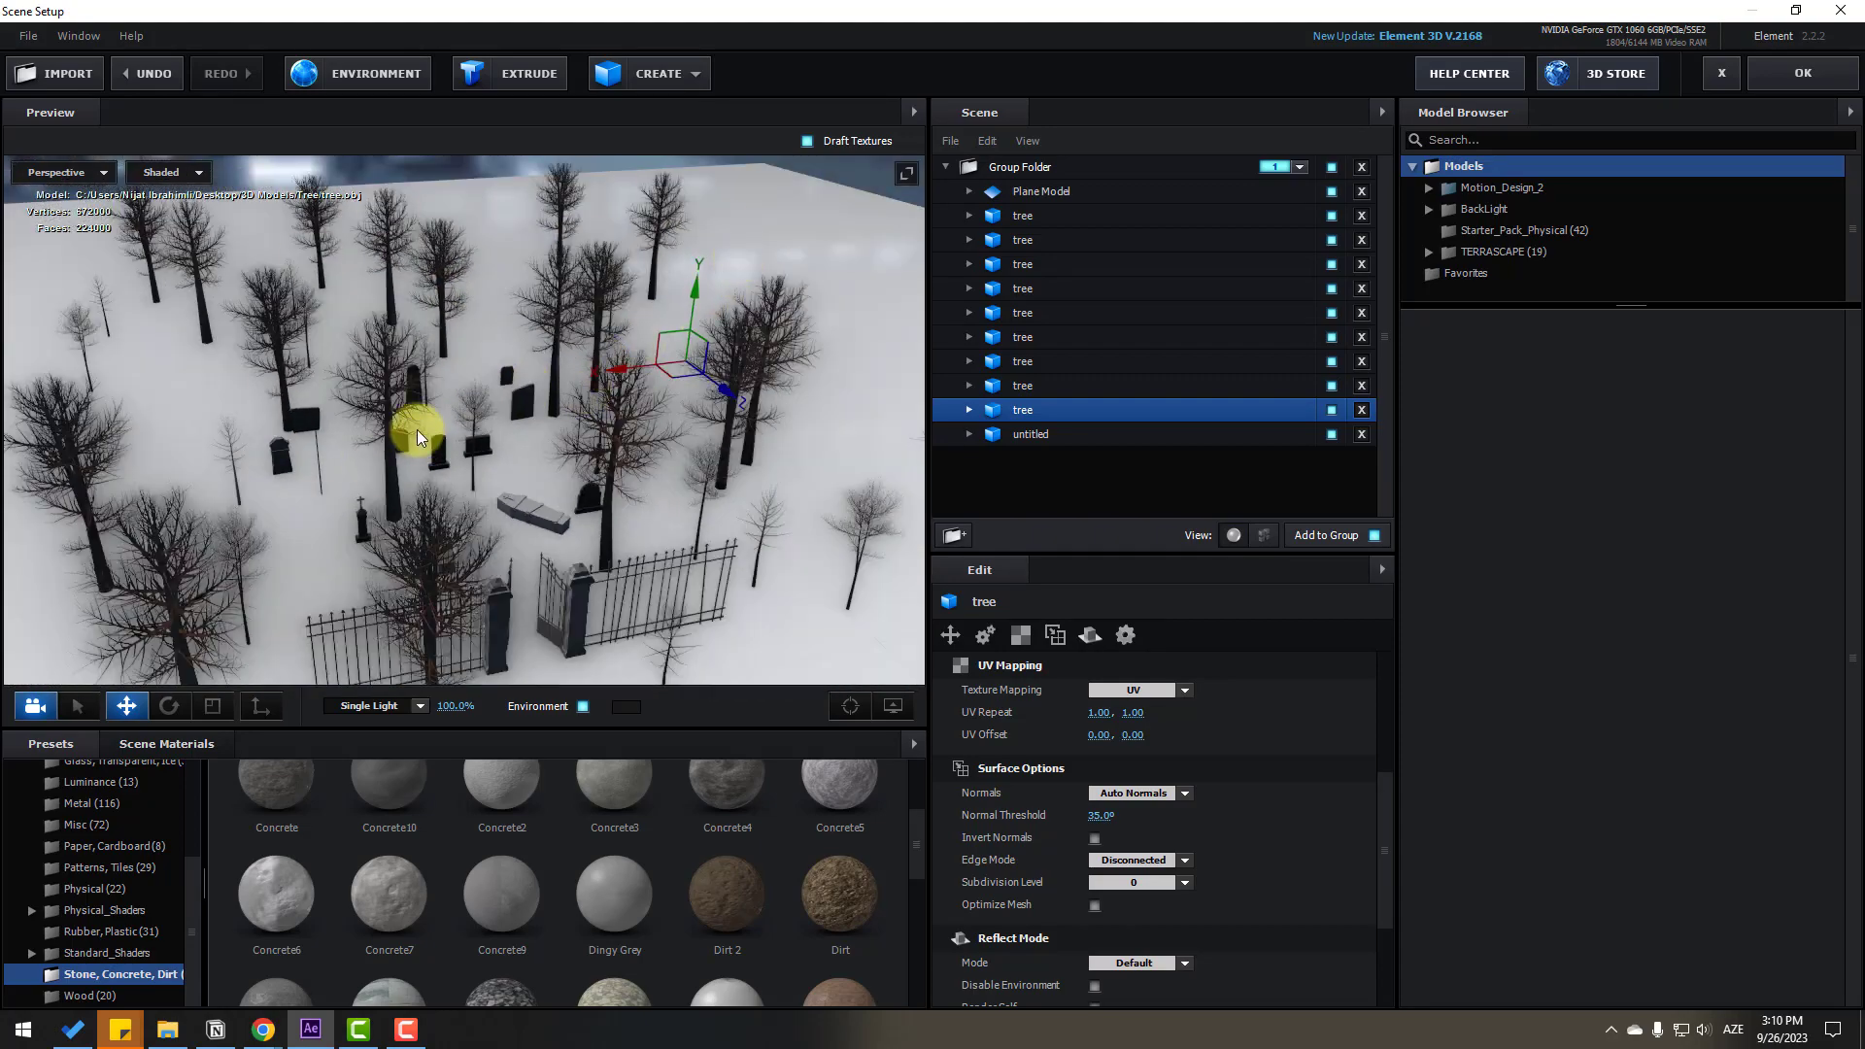
pyautogui.scroll(5, 584, 505)
pyautogui.scroll(1, 427, 503)
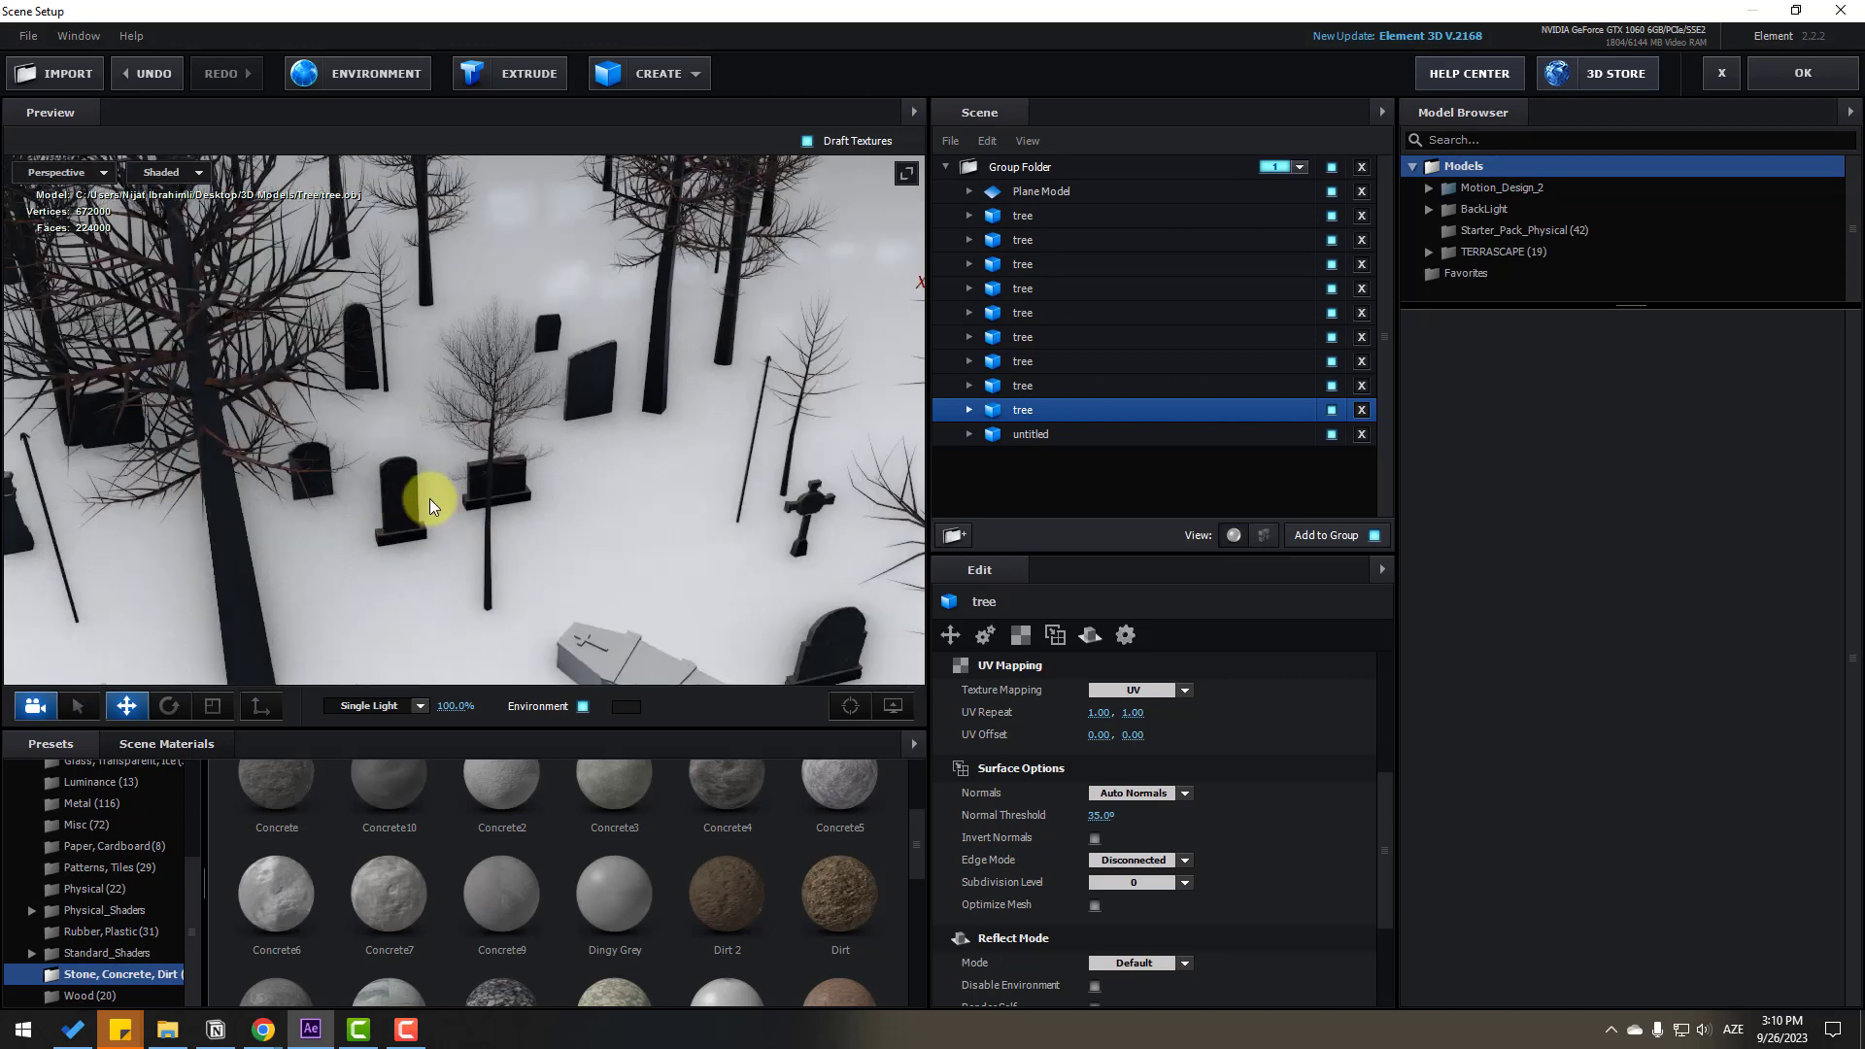
pyautogui.scroll(-5, 429, 506)
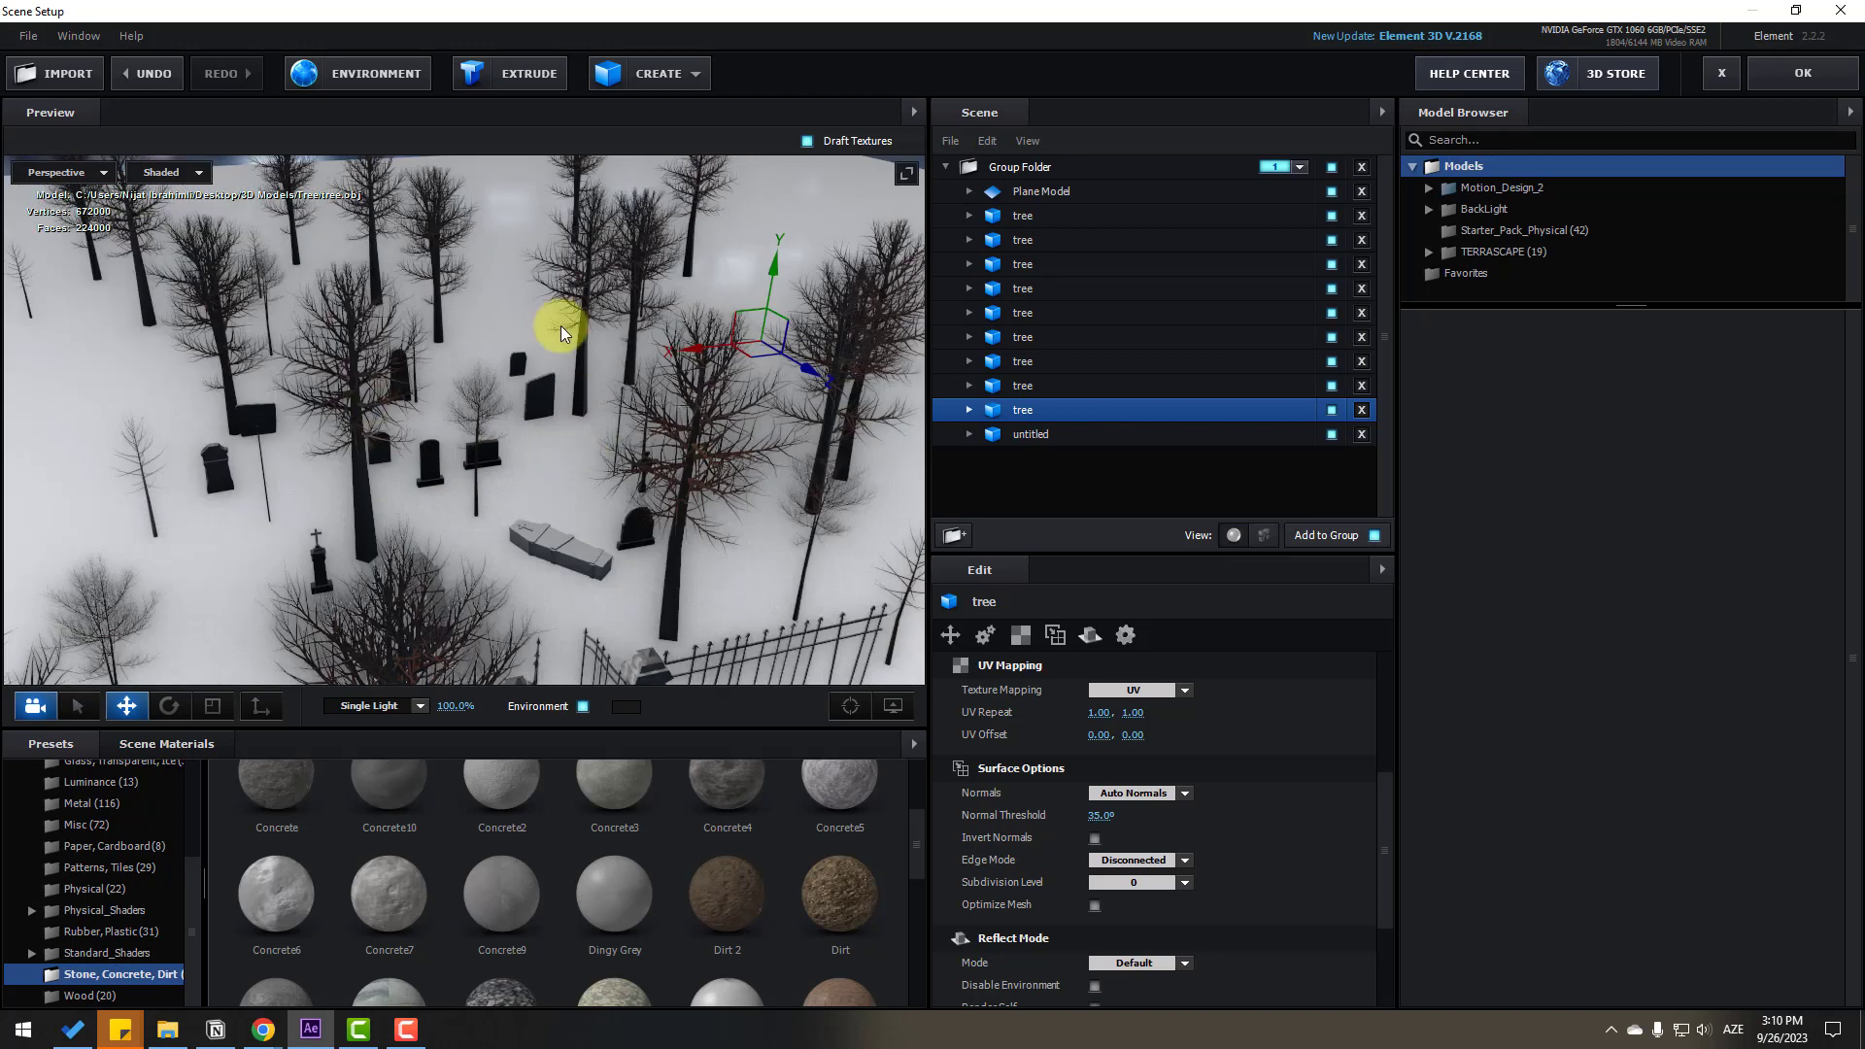
# Apply the Old Wood material from the Wood presets to the coffin beside the rounded gravestone and undo the last change
pyautogui.scroll(5, 505, 391)
pyautogui.moveTo(525, 540); pyautogui.dragTo(412, 446)
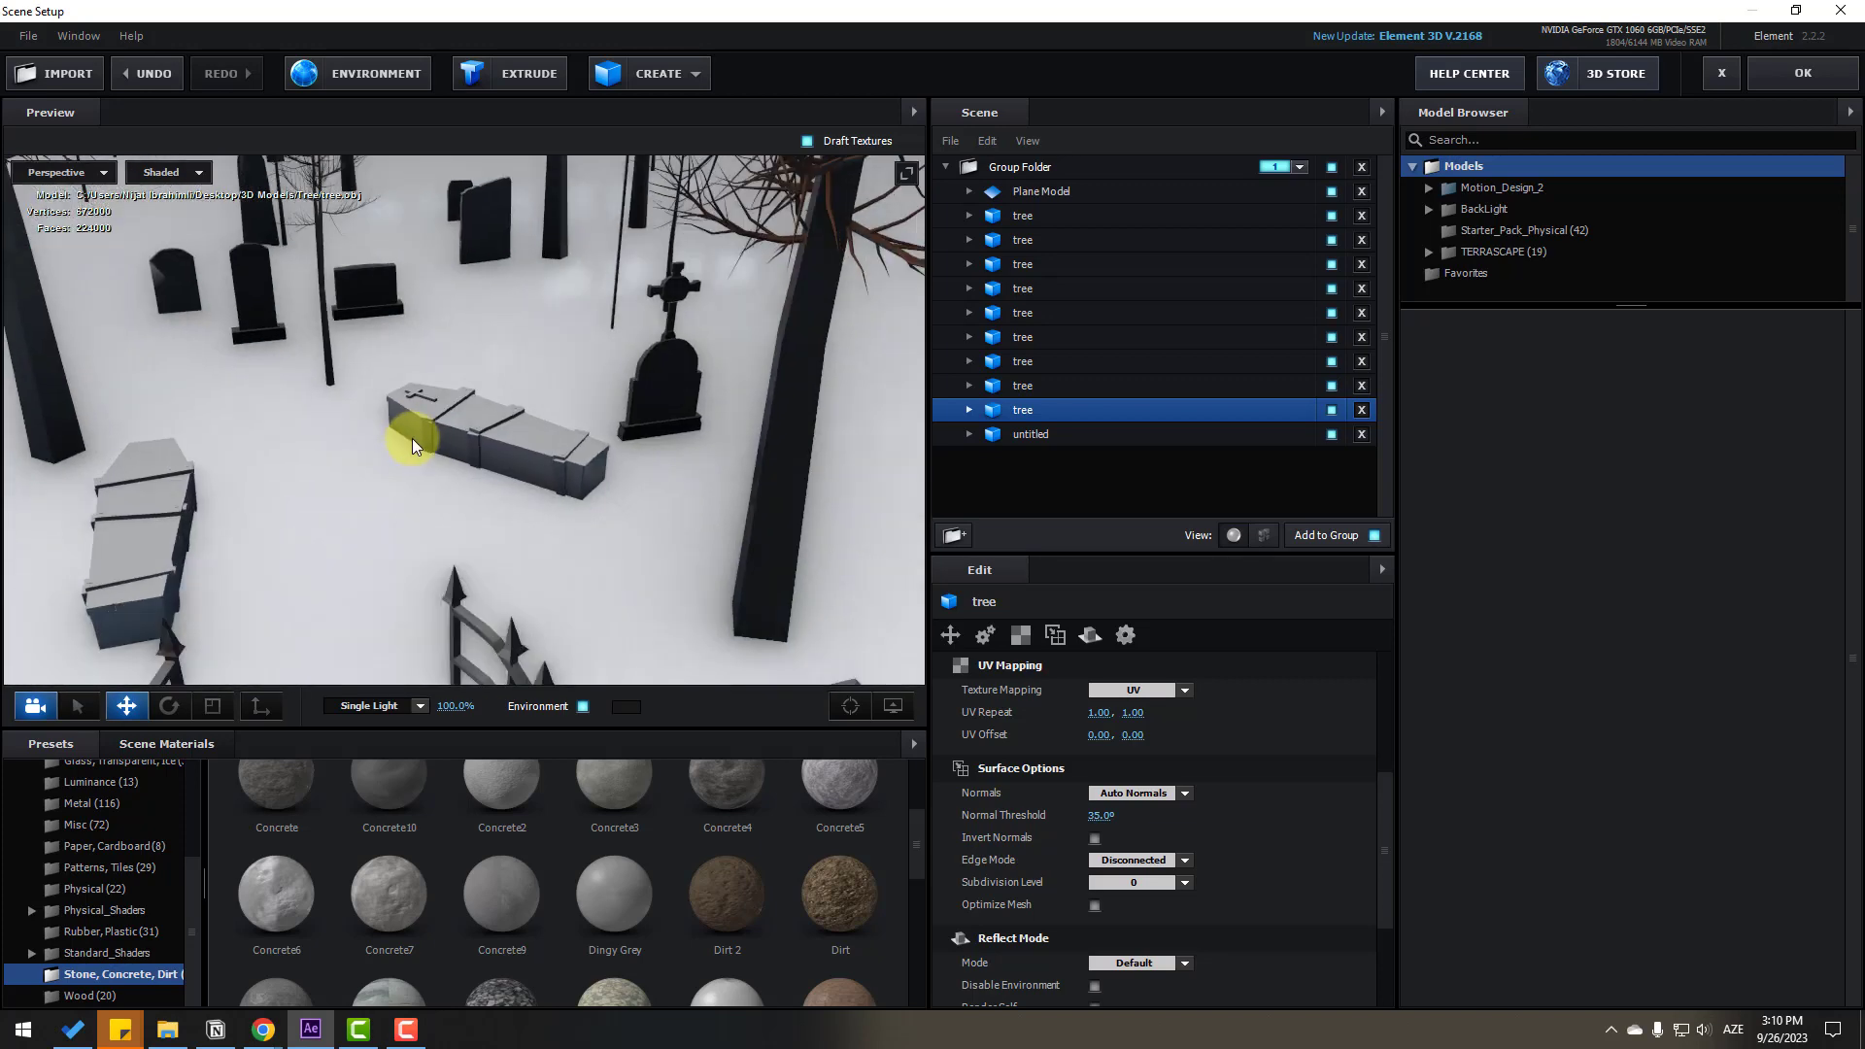
pyautogui.scroll(5, 428, 444)
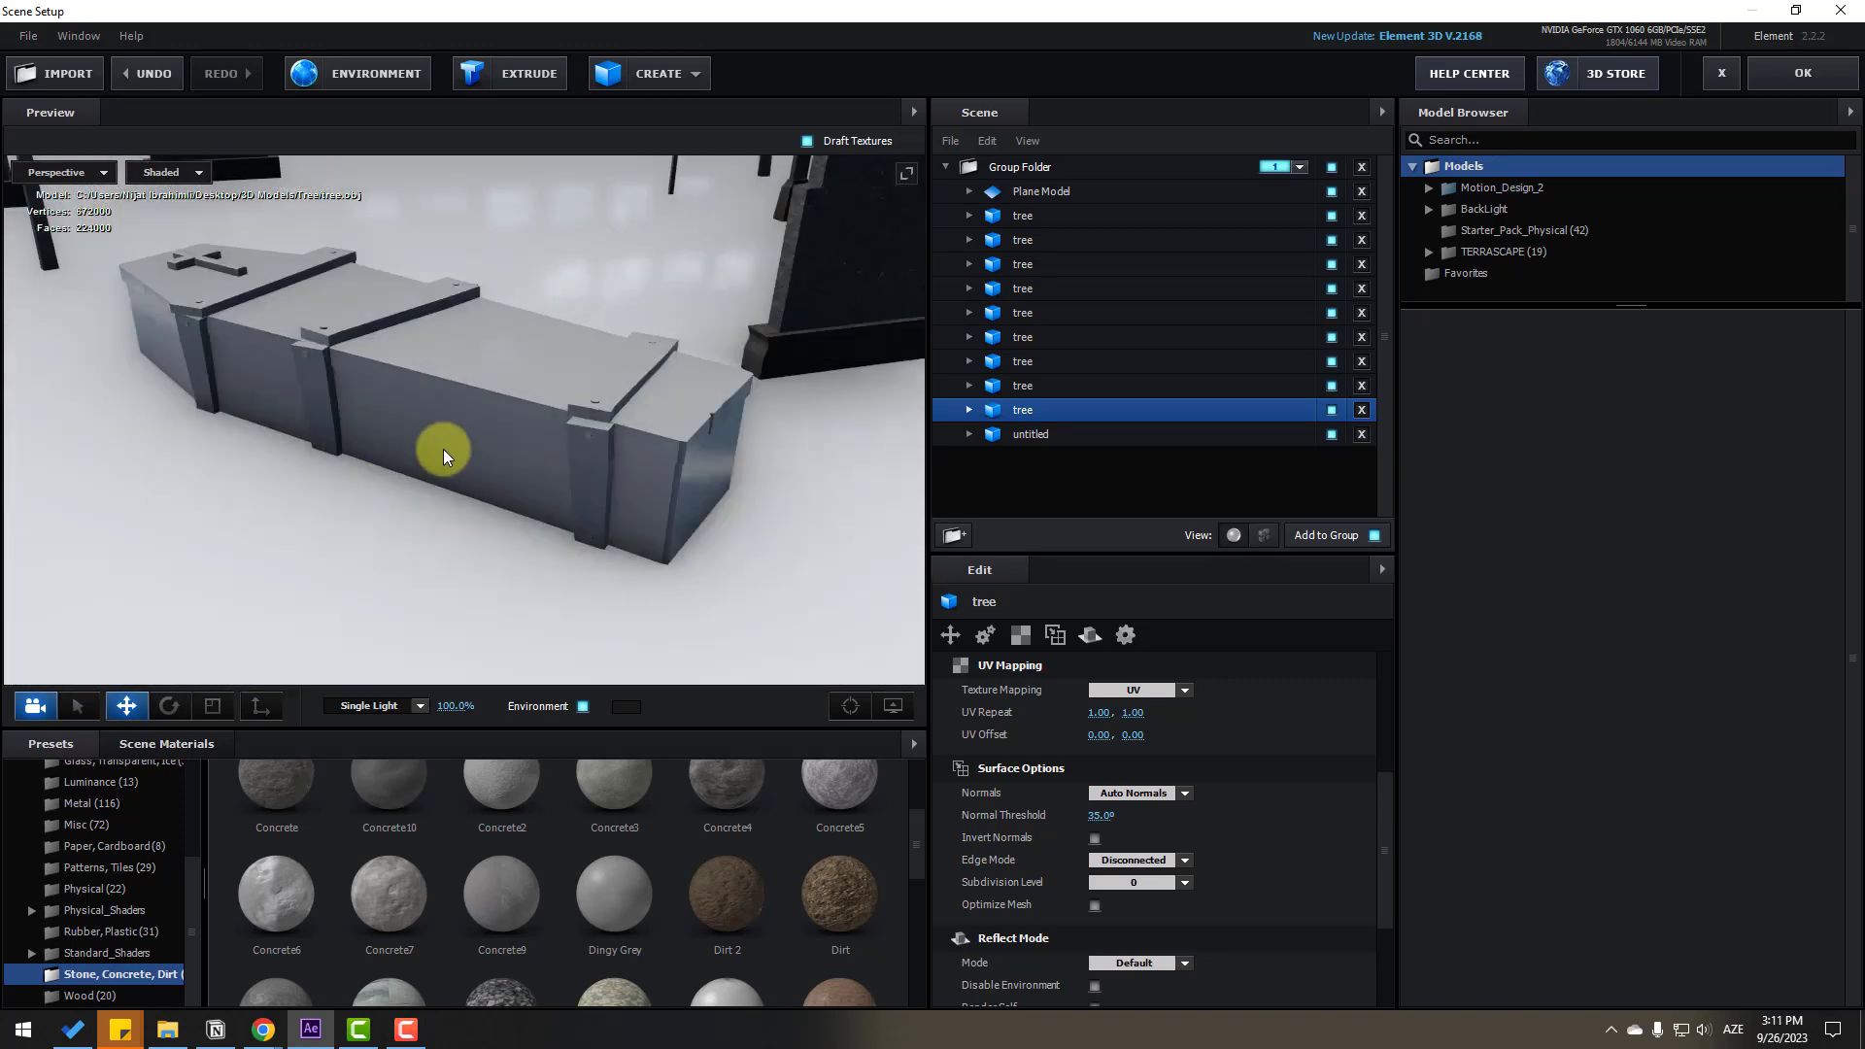
pyautogui.click(82, 995)
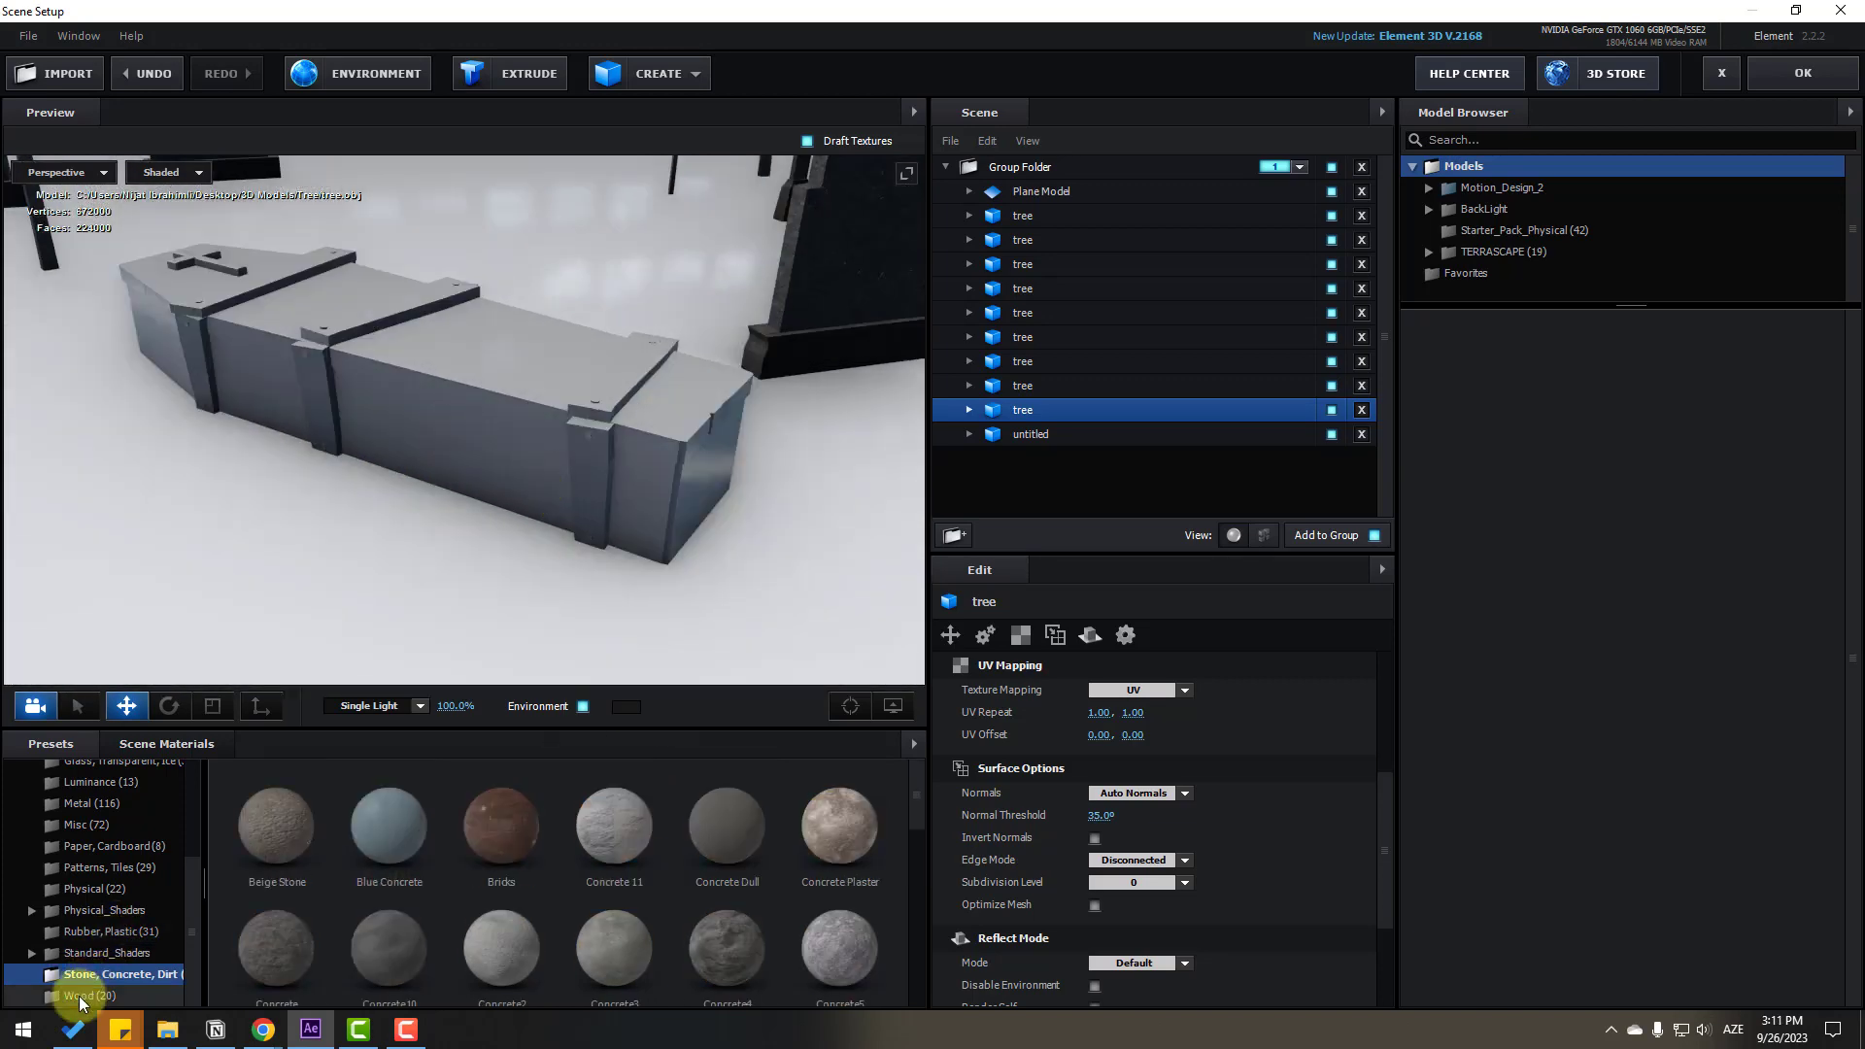
pyautogui.moveTo(812, 859); pyautogui.dragTo(532, 439)
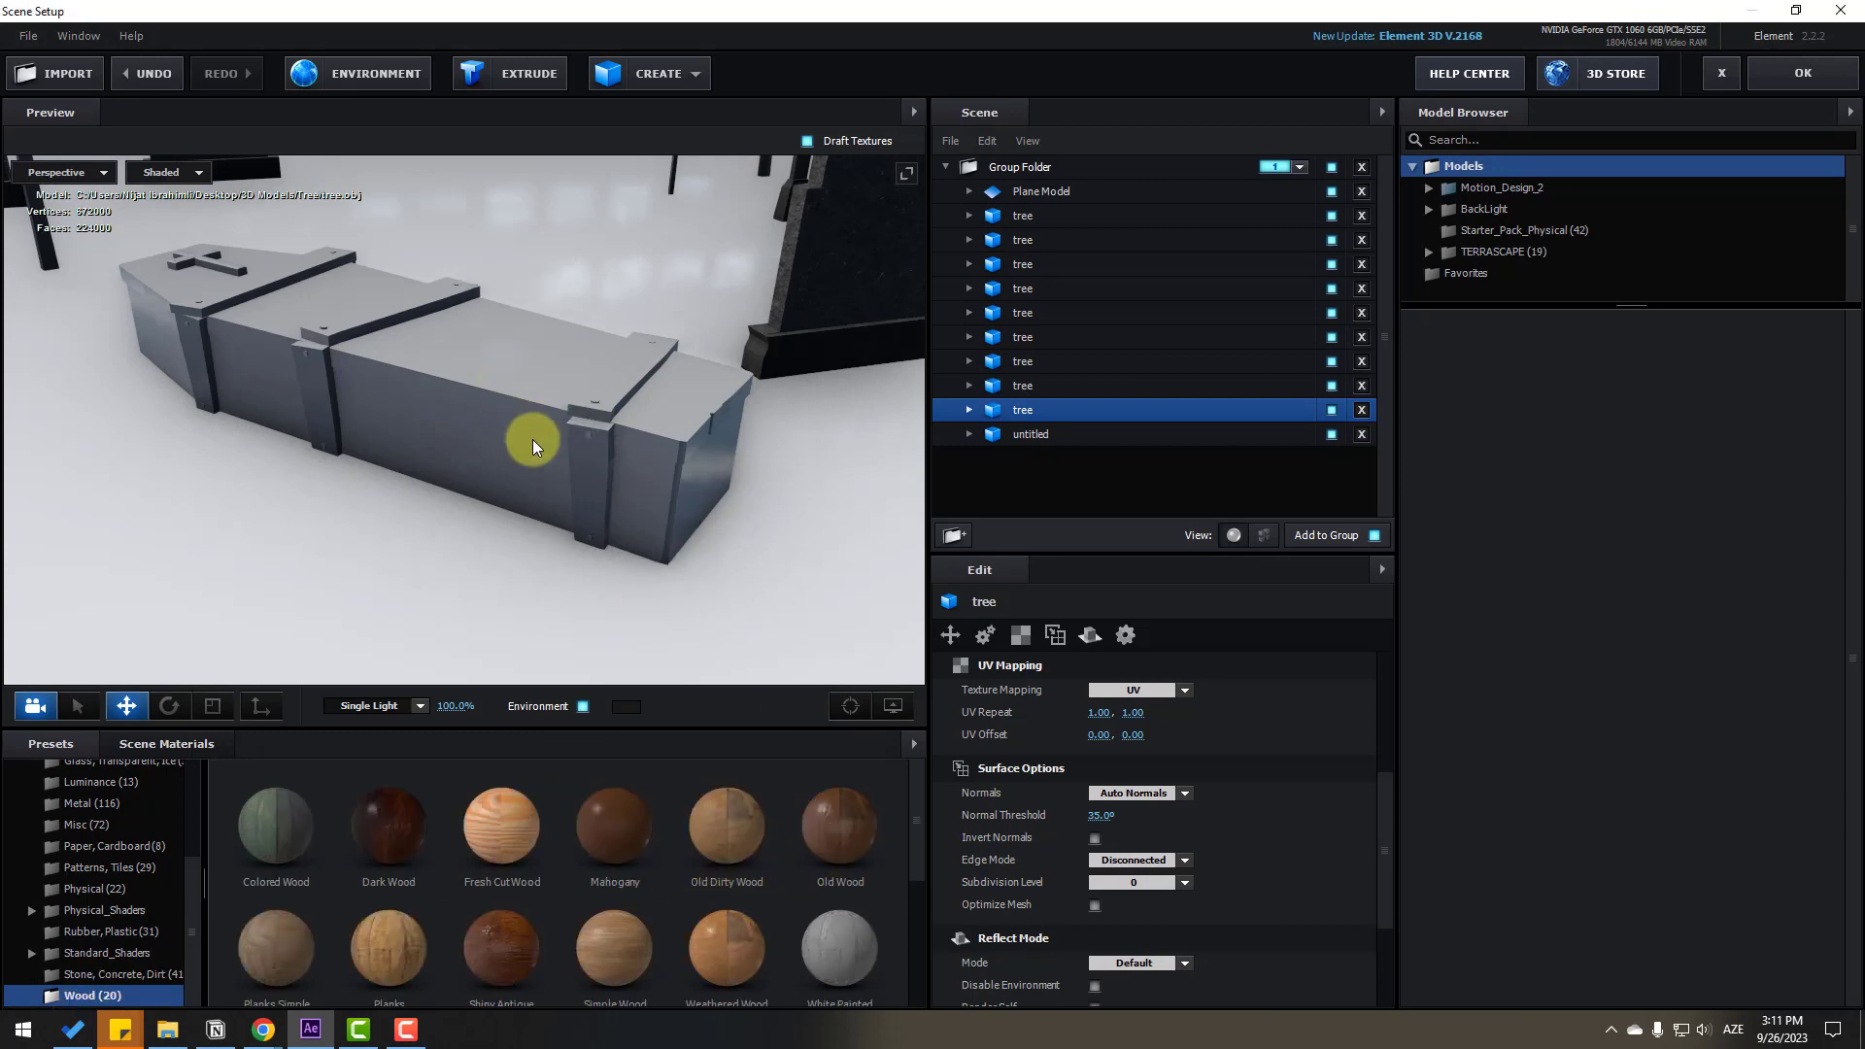
pyautogui.moveTo(198, 419); pyautogui.dragTo(287, 478)
pyautogui.hotkey('ctrl', 'z')
pyautogui.scroll(-5, 448, 511)
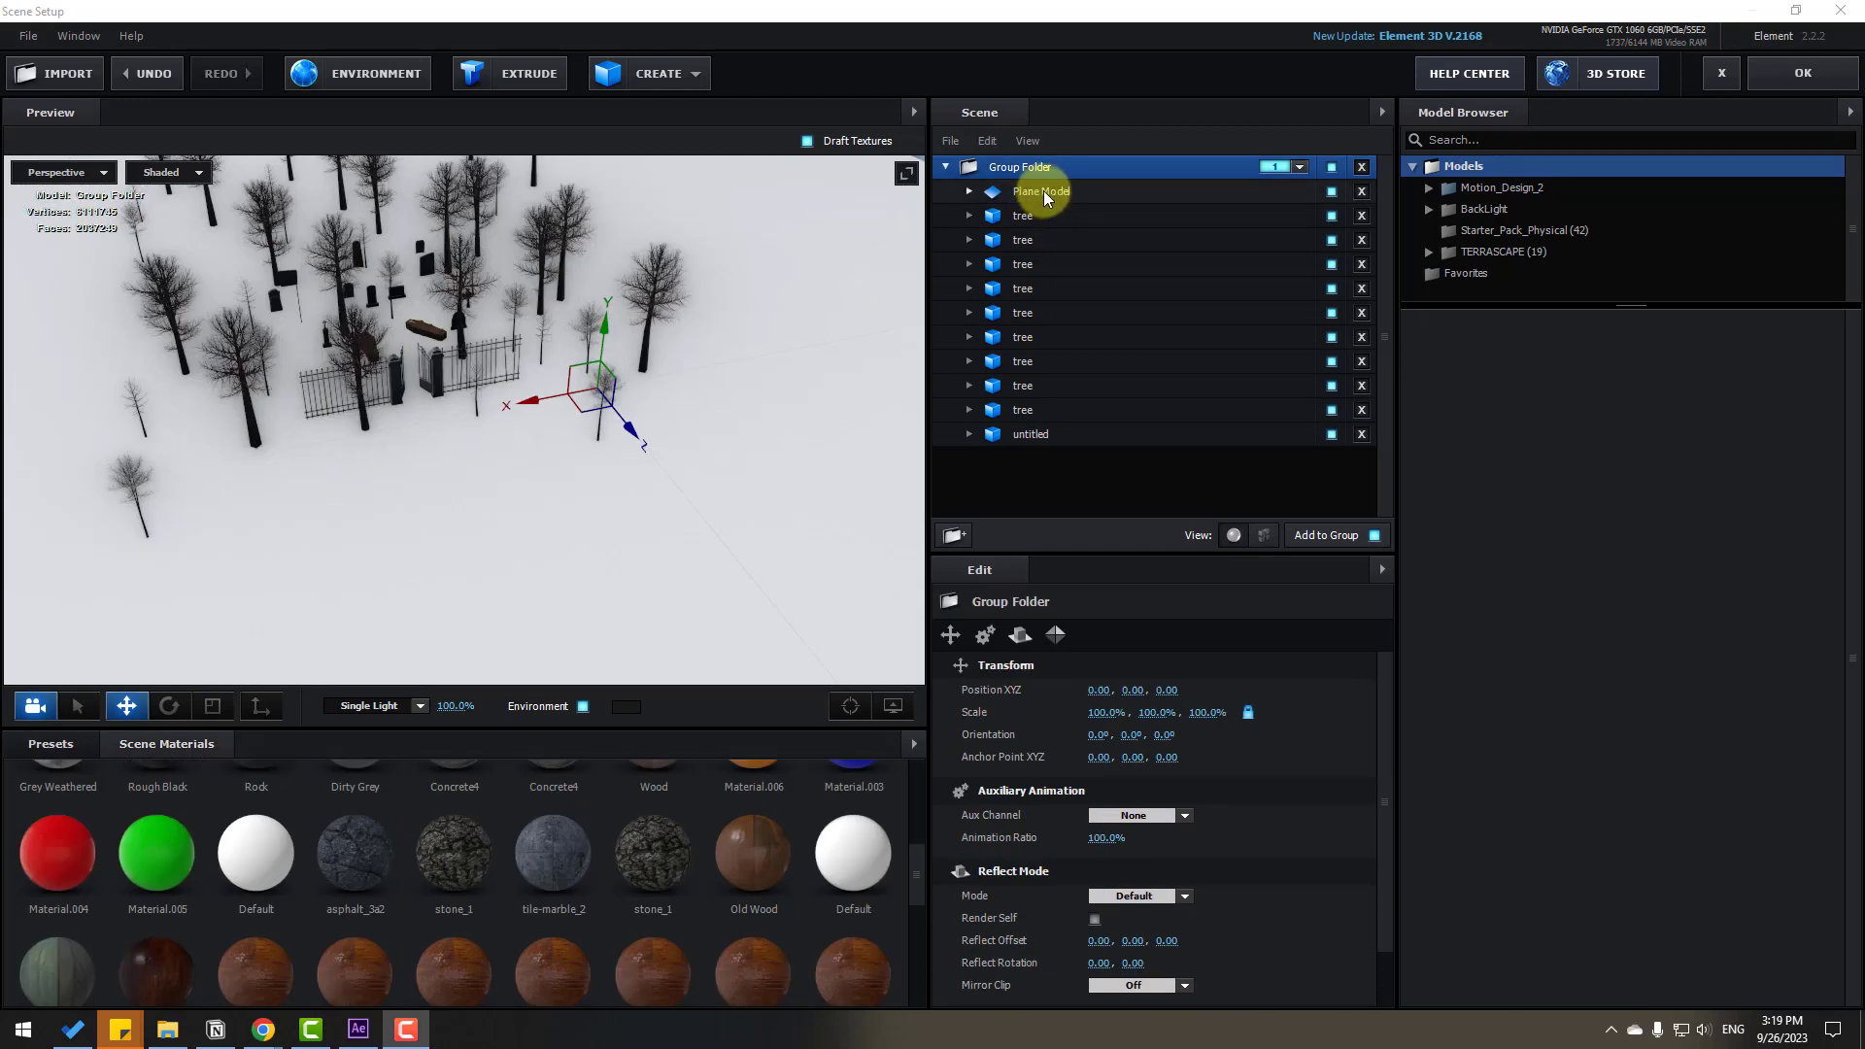
# Apply the Gravel.1 material from the Stone, Concrete, Dirt presets to the ground Plane Model
pyautogui.click(1043, 190)
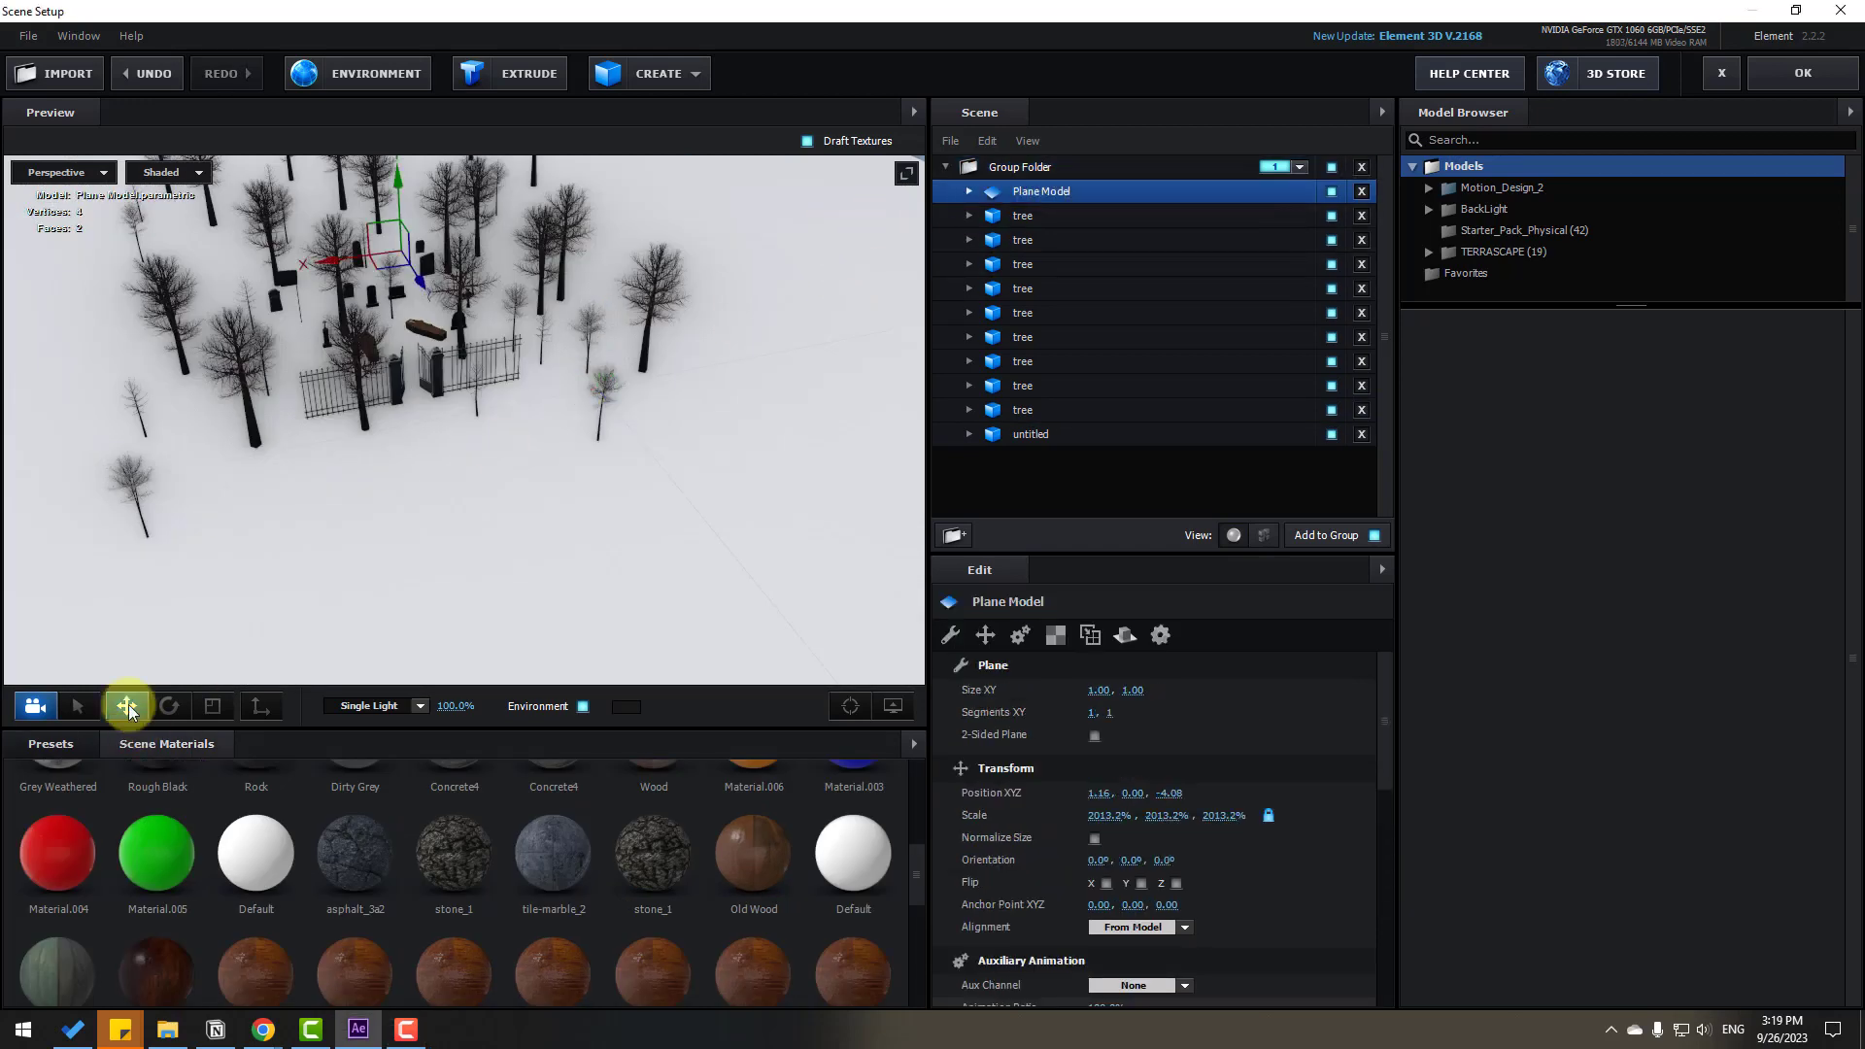
pyautogui.click(68, 740)
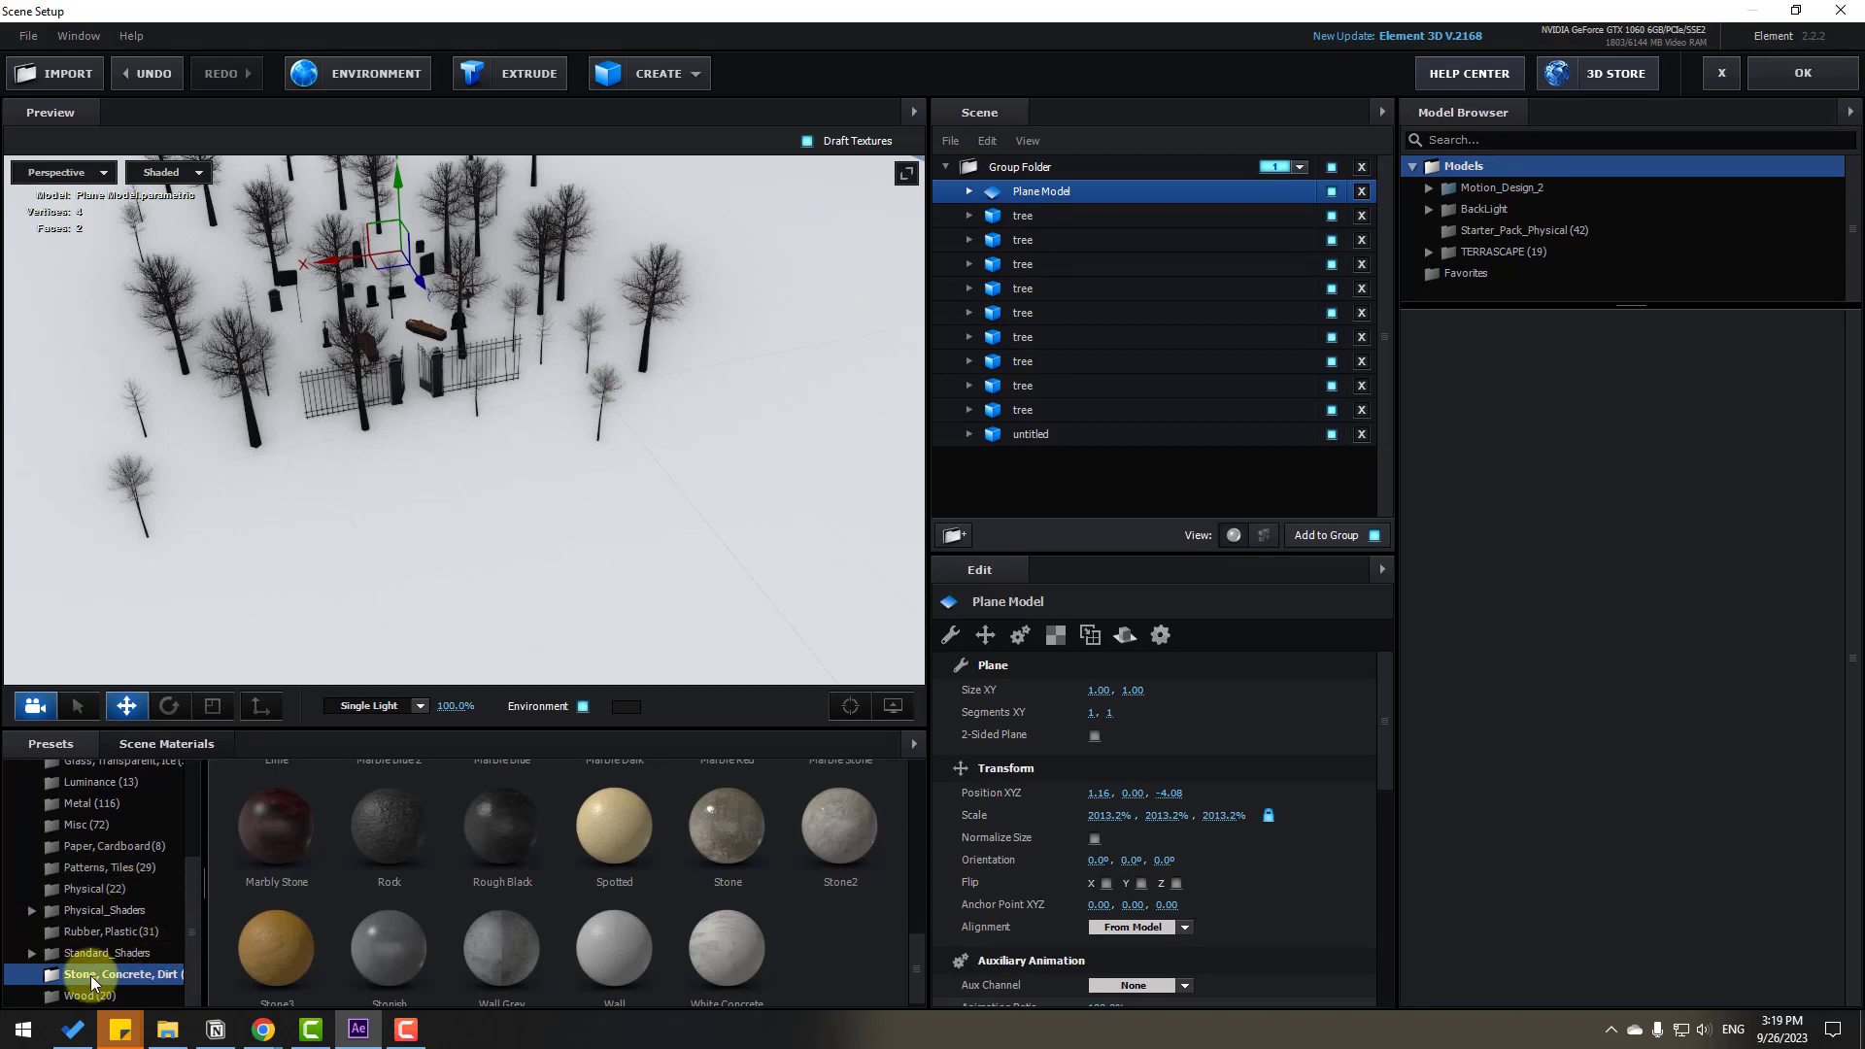
pyautogui.scroll(2, 472, 878)
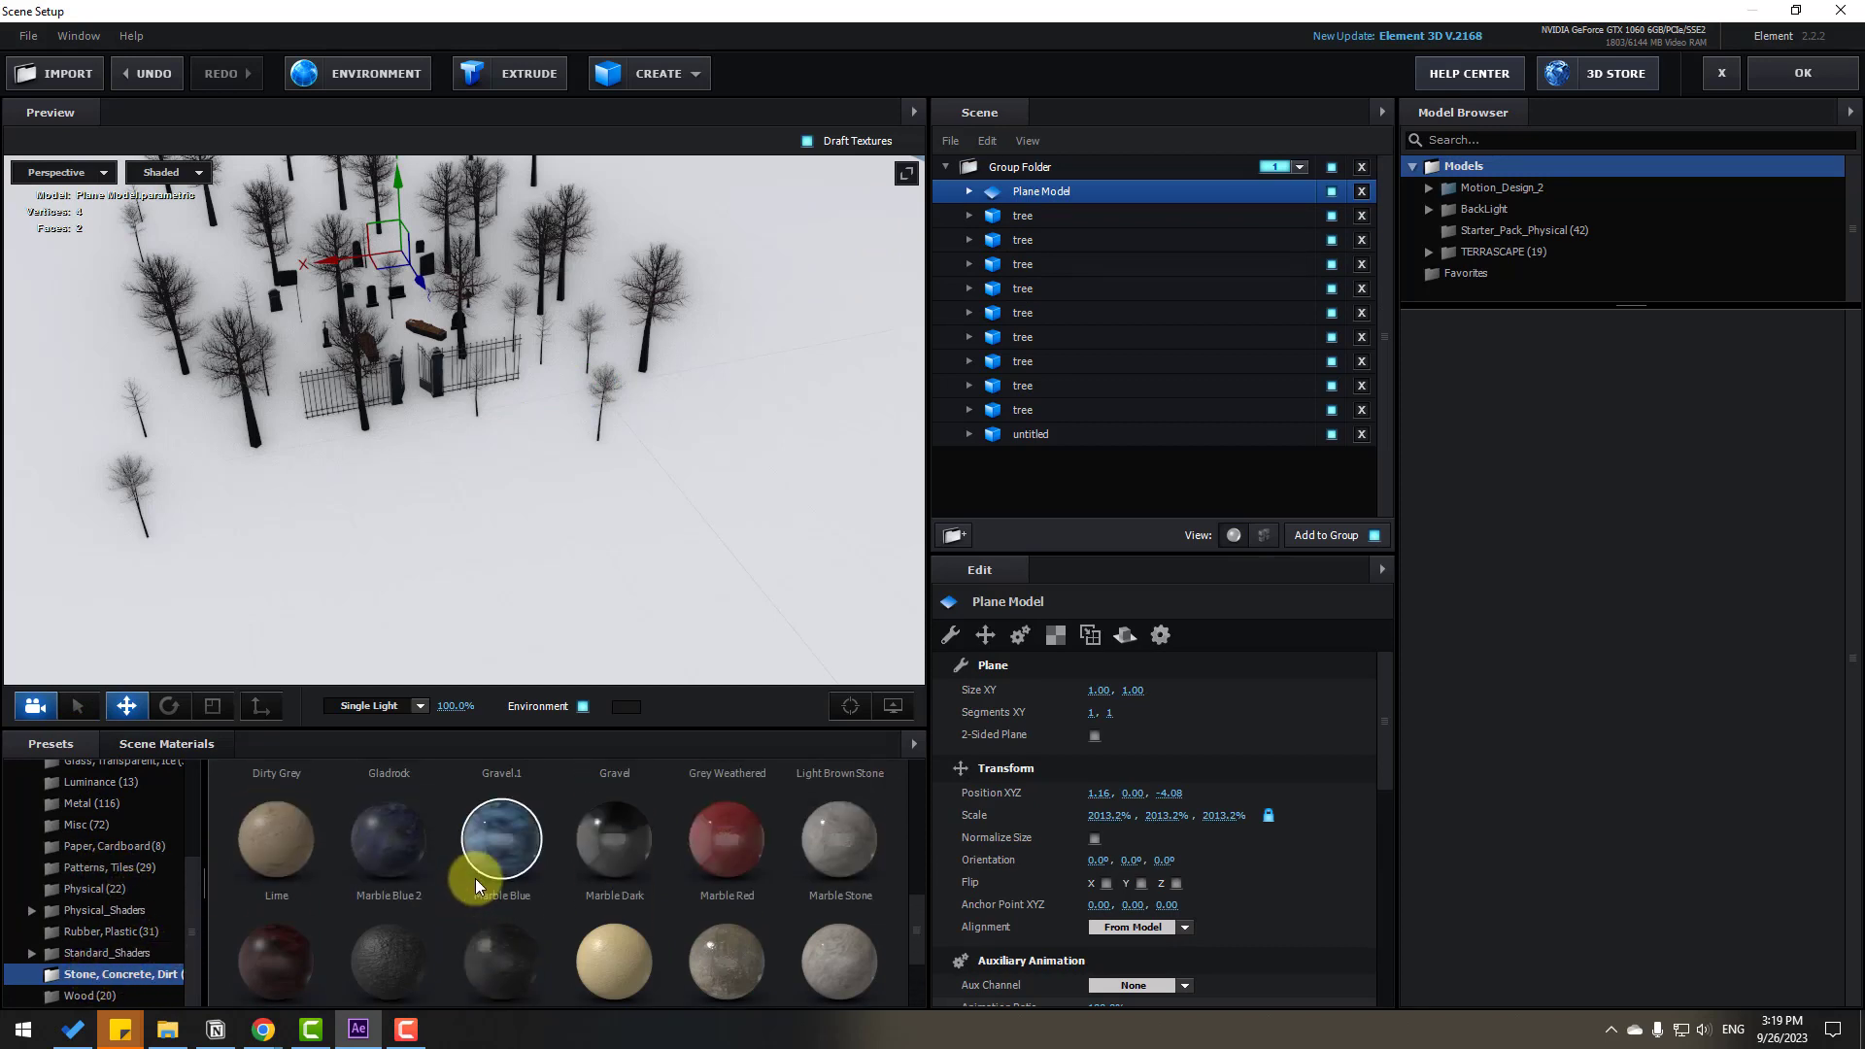
pyautogui.scroll(1, 475, 878)
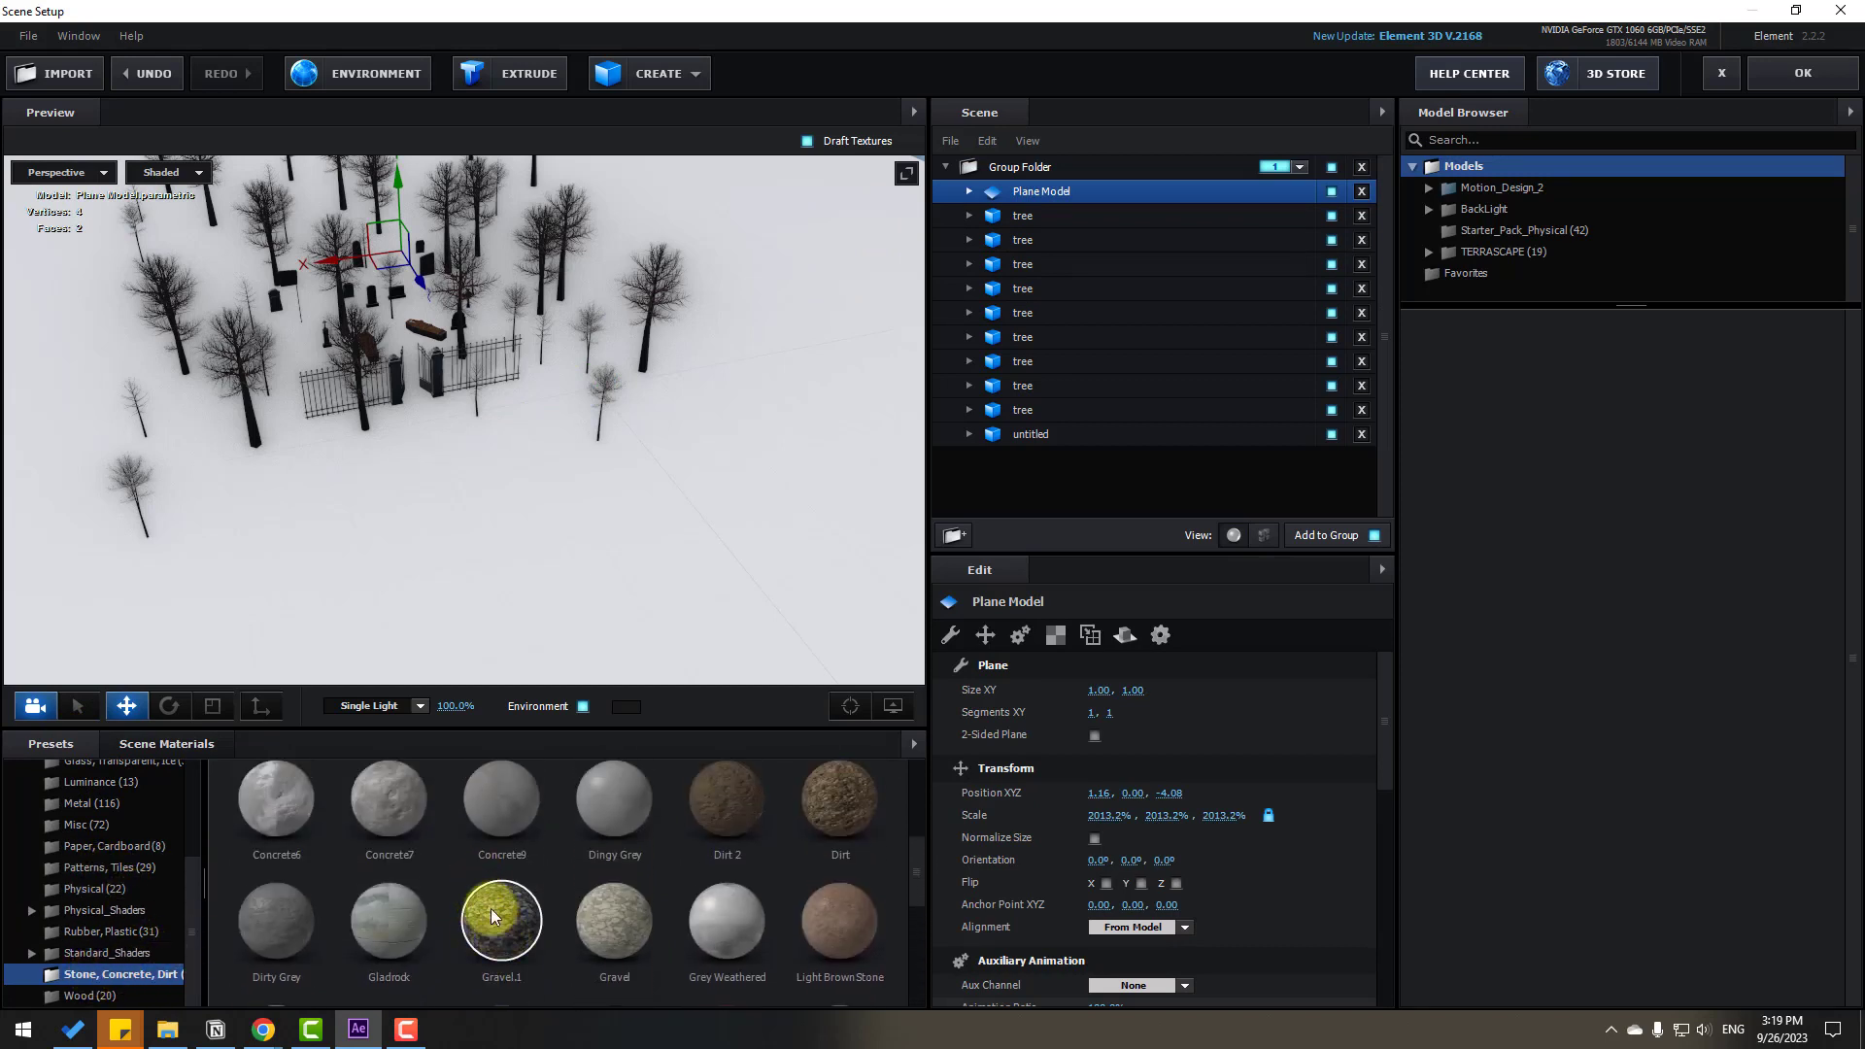
pyautogui.moveTo(491, 913); pyautogui.dragTo(540, 524)
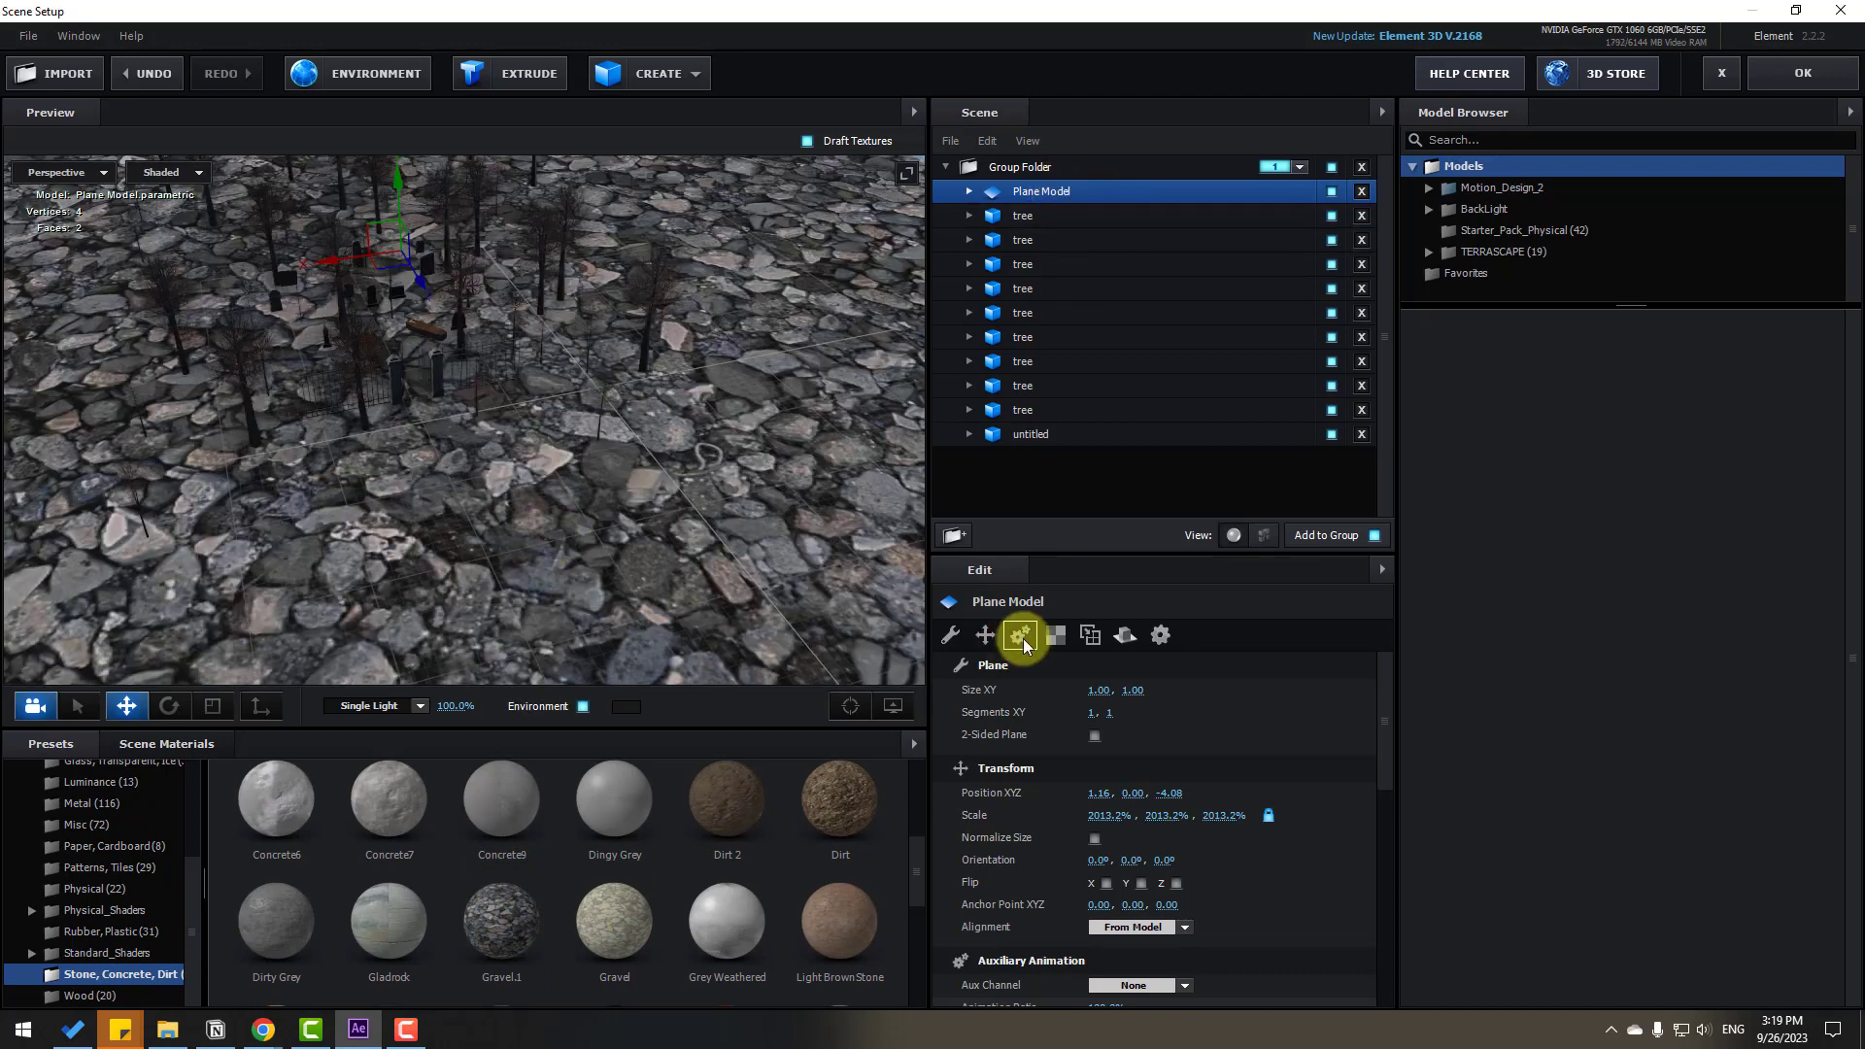
# Use UV texture mapping on the ground plane, set its UV Repeat to 20.00, 20.00 and inspect the gravel's scale
pyautogui.click(1056, 635)
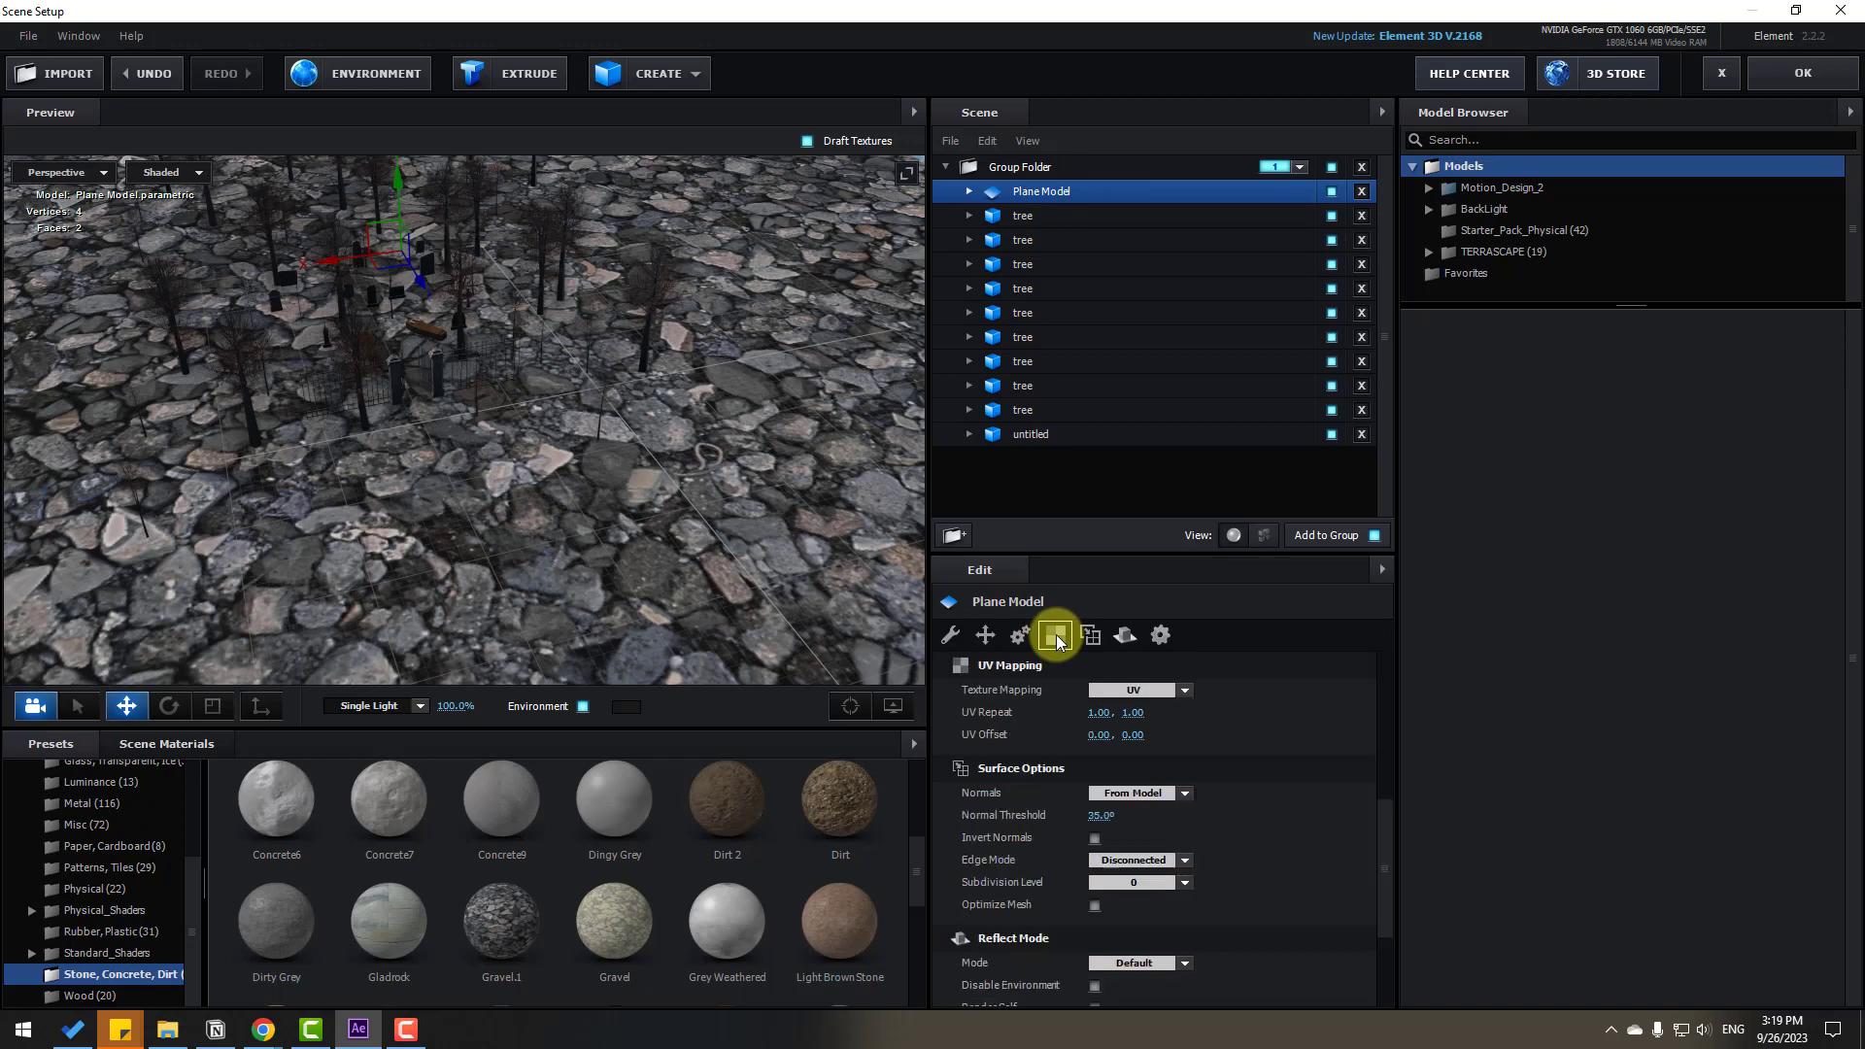
pyautogui.click(1117, 691)
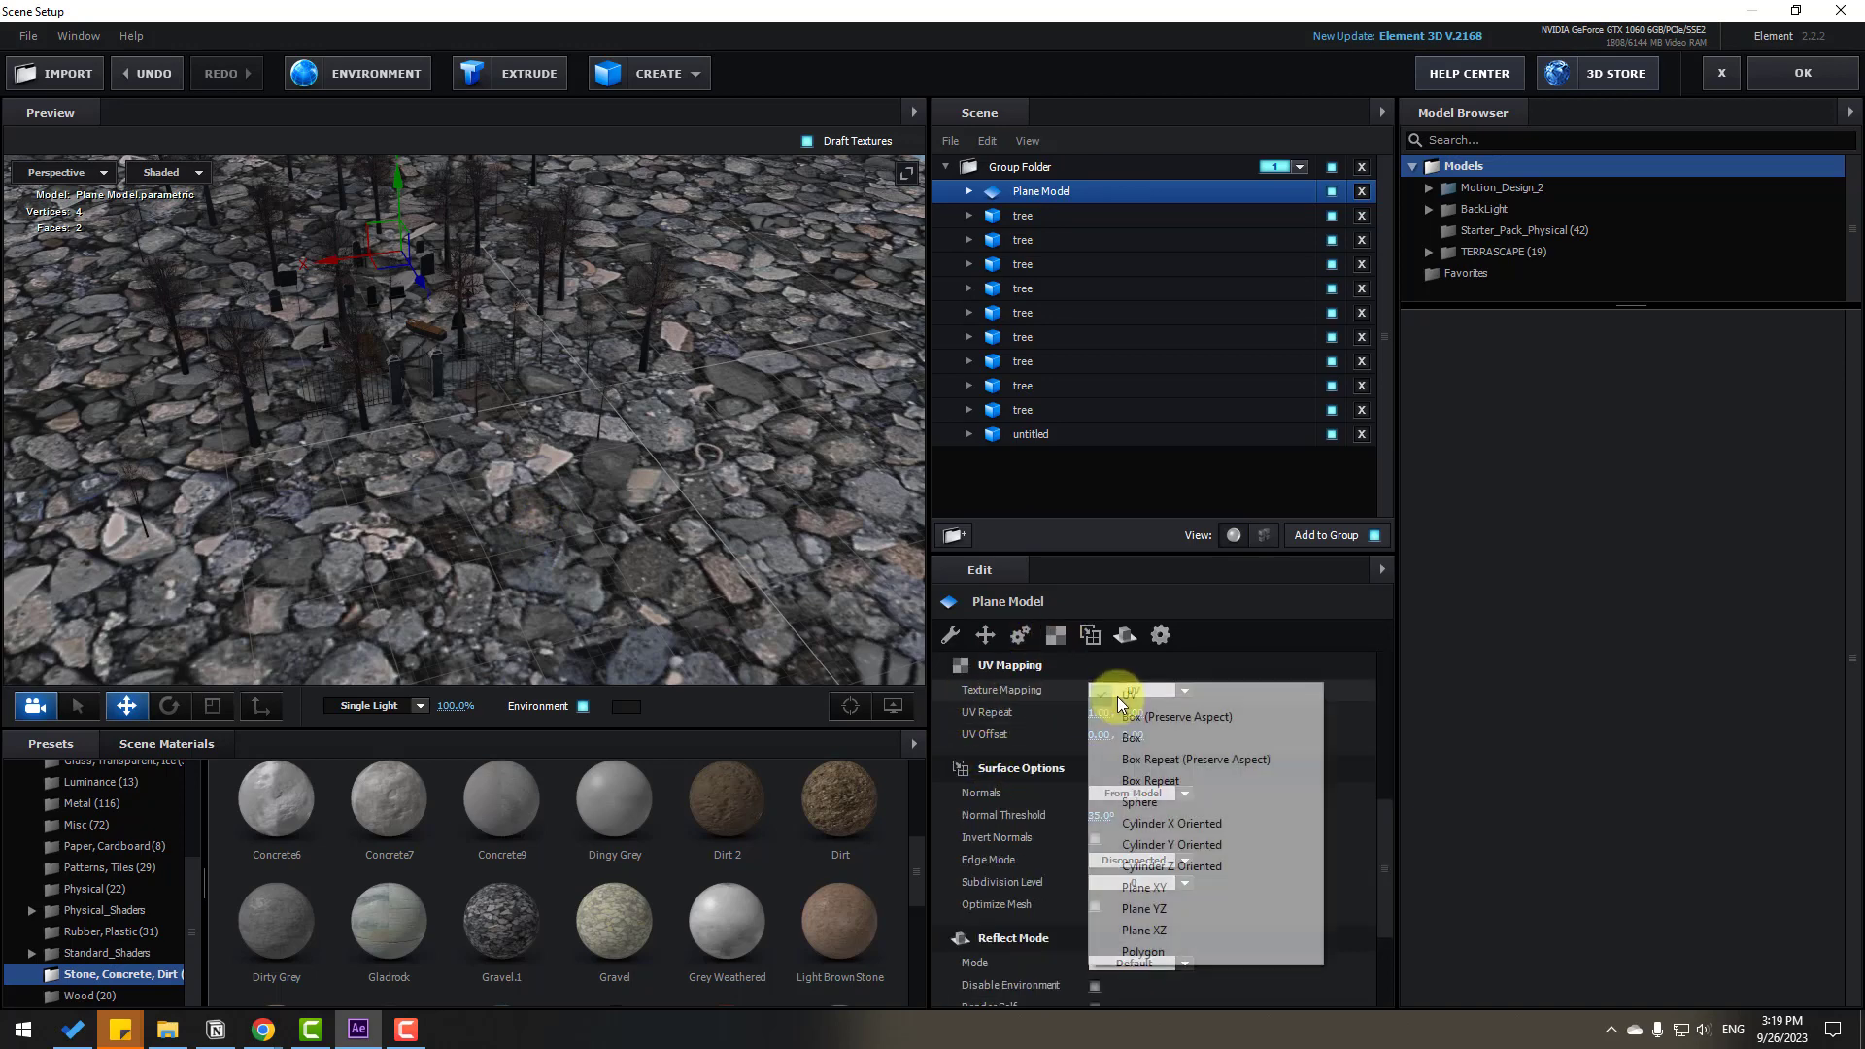
pyautogui.click(1157, 696)
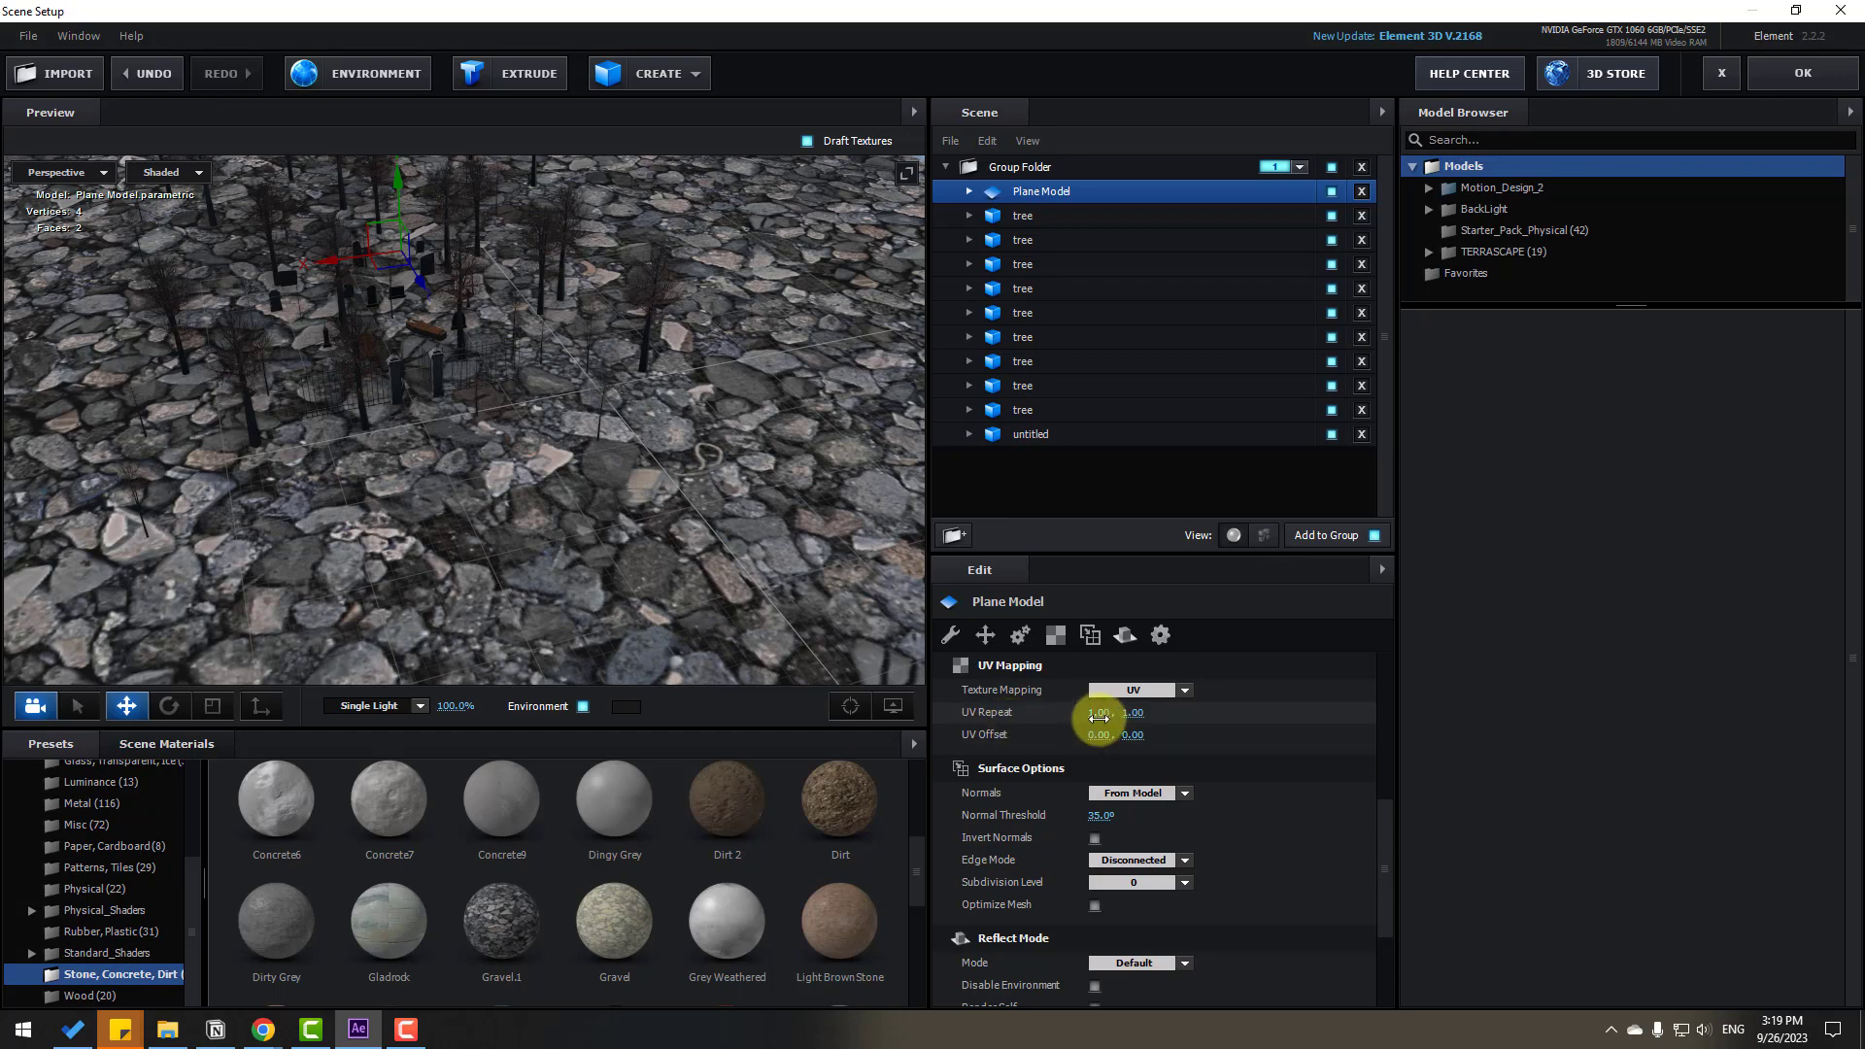
pyautogui.write('20')
pyautogui.press('Return')
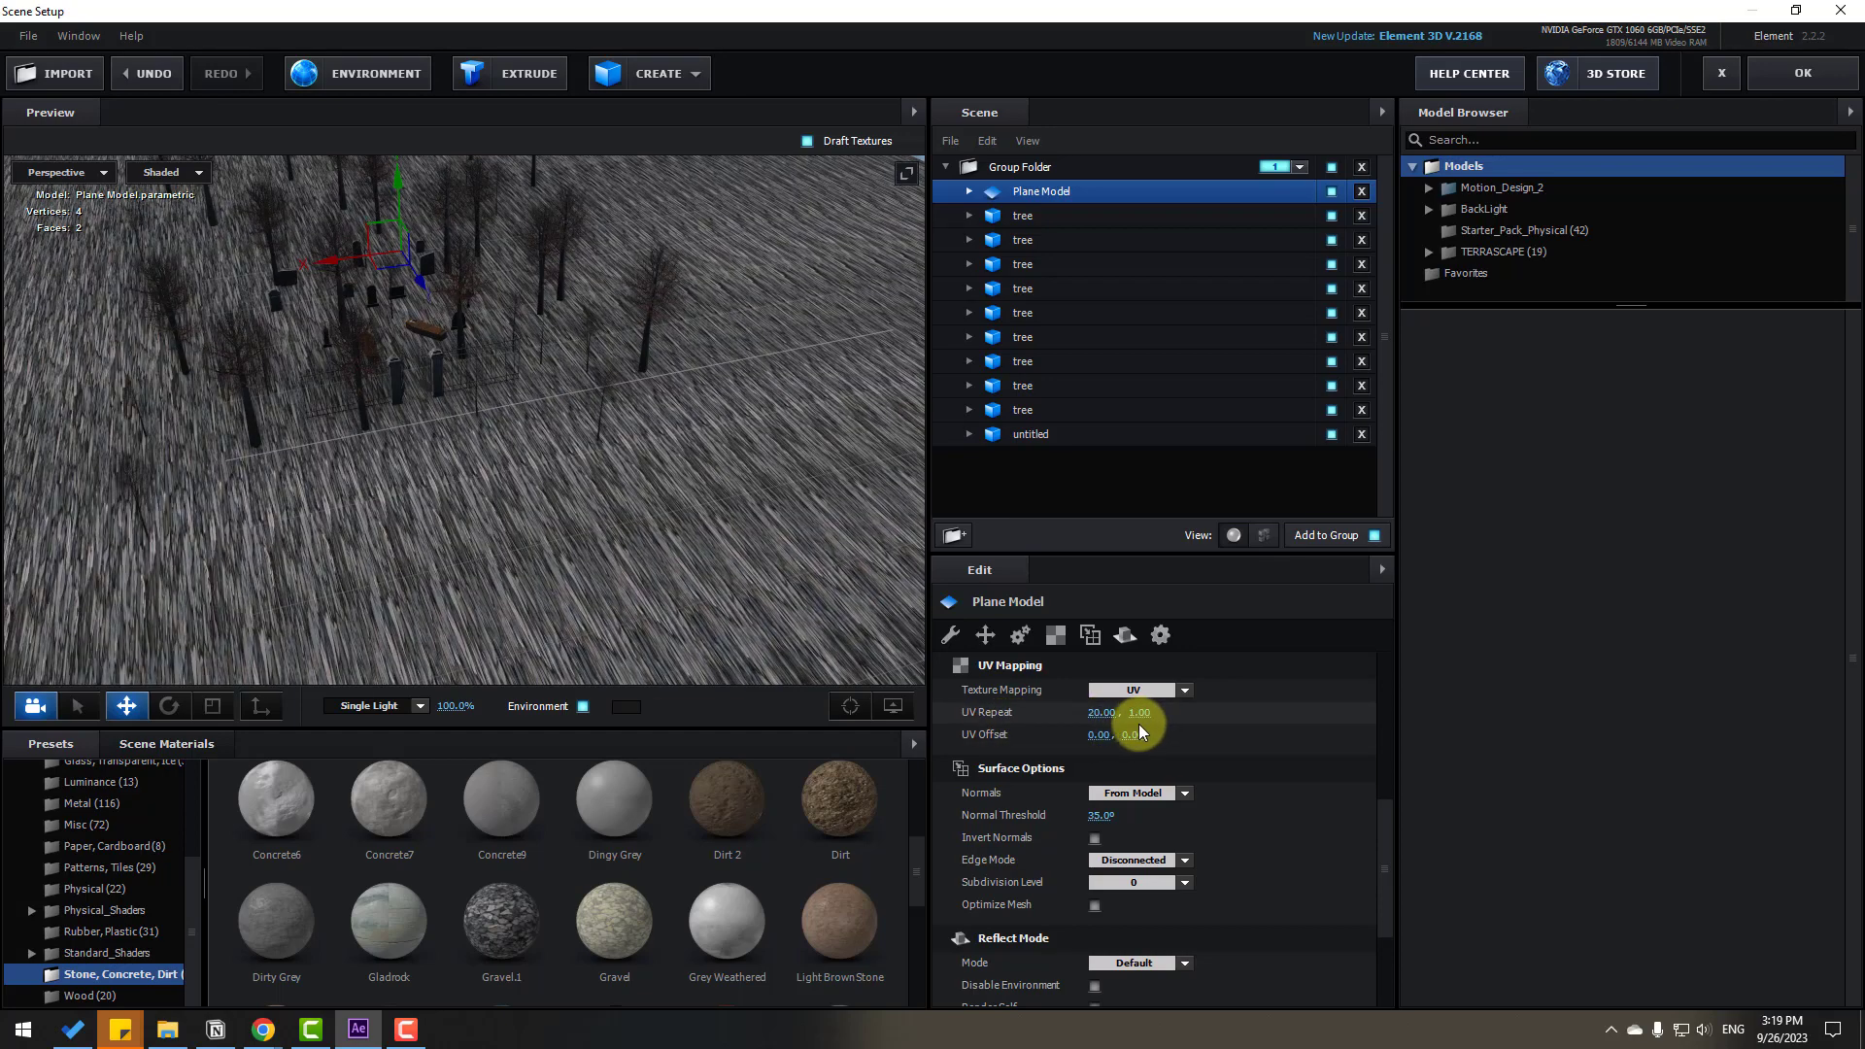
pyautogui.scroll(10, 437, 476)
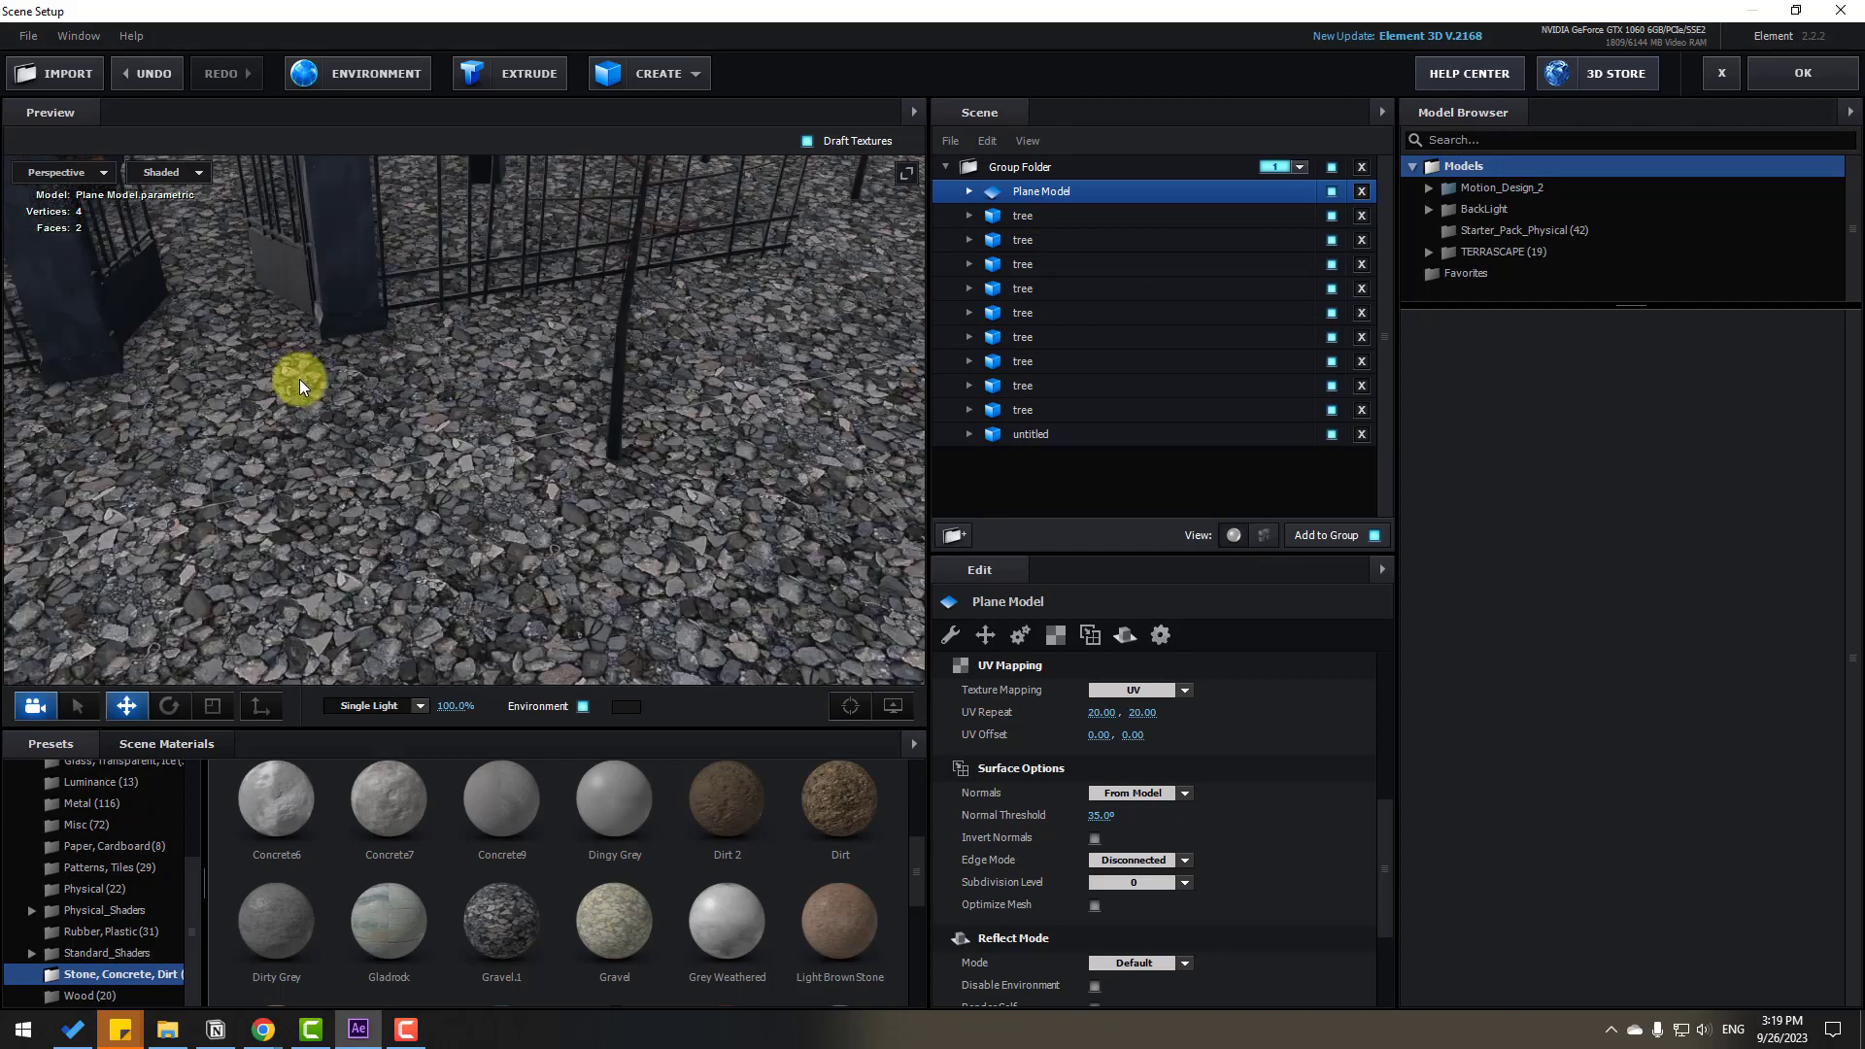
pyautogui.moveTo(300, 379); pyautogui.dragTo(311, 435)
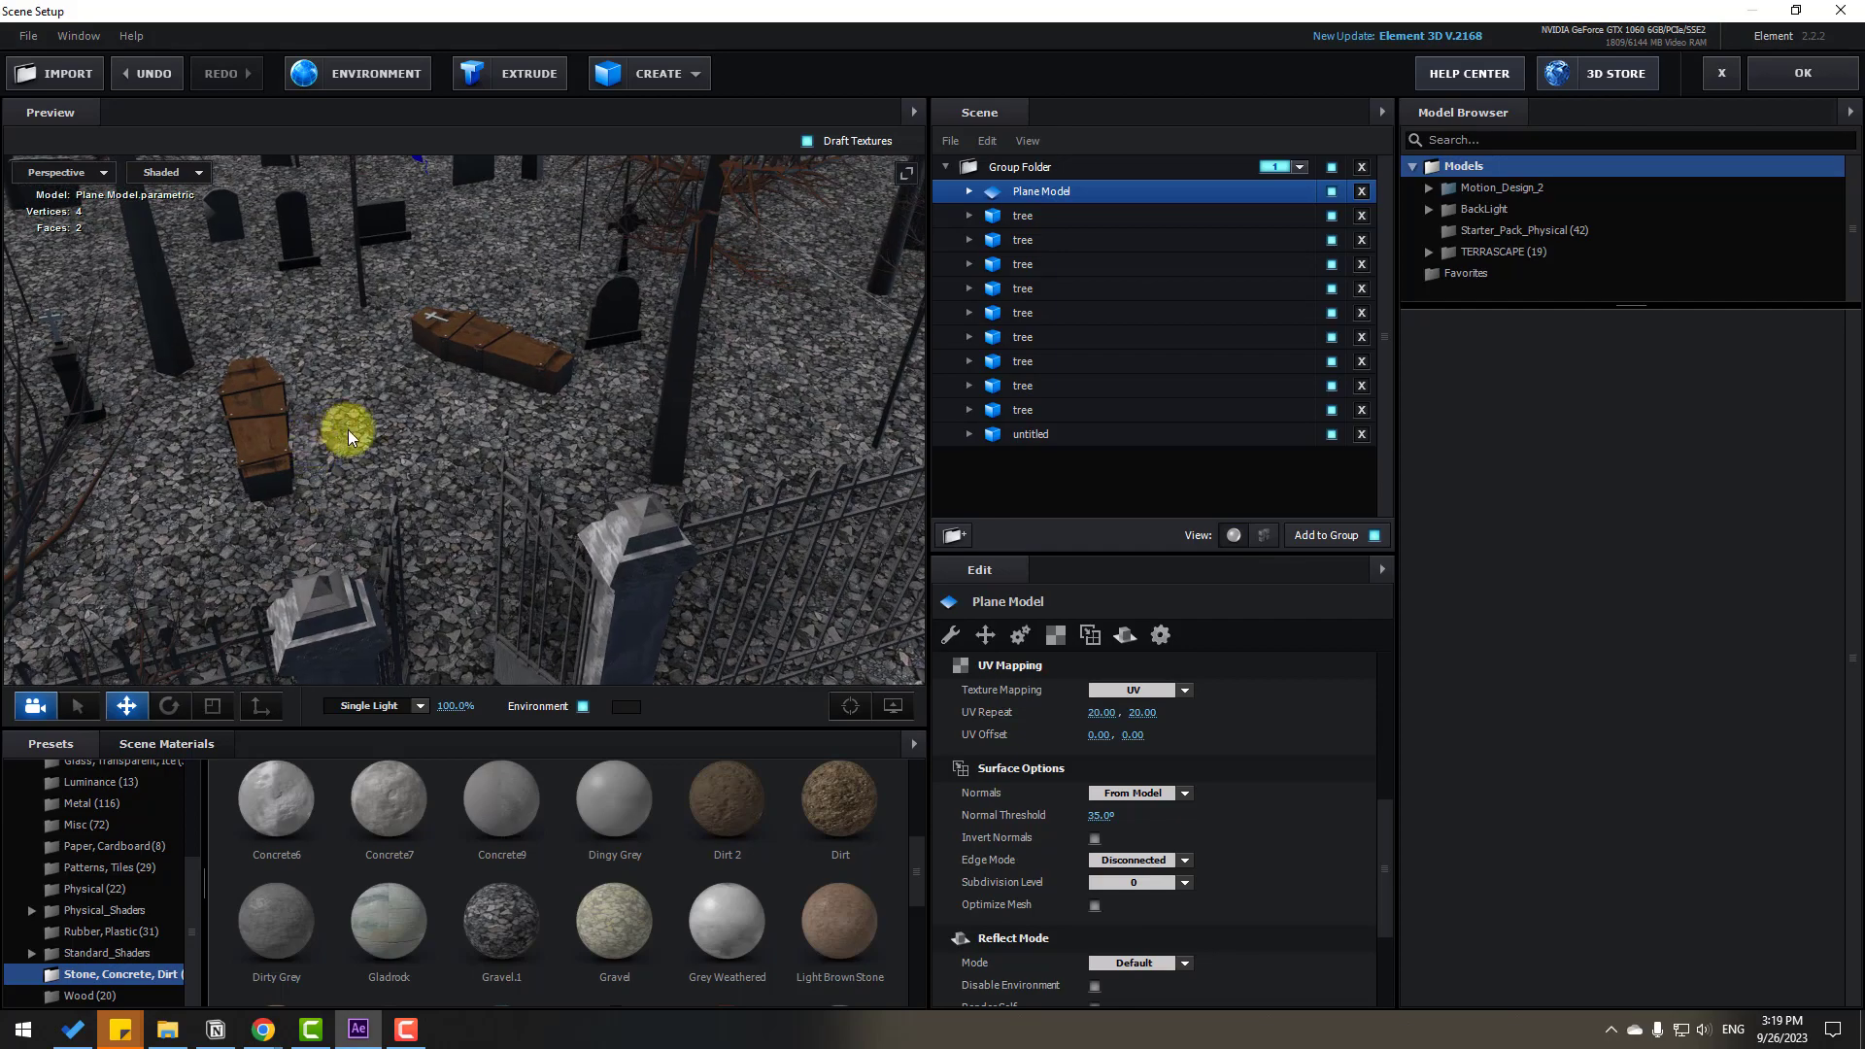
pyautogui.scroll(-5, 483, 521)
pyautogui.scroll(-3, 479, 518)
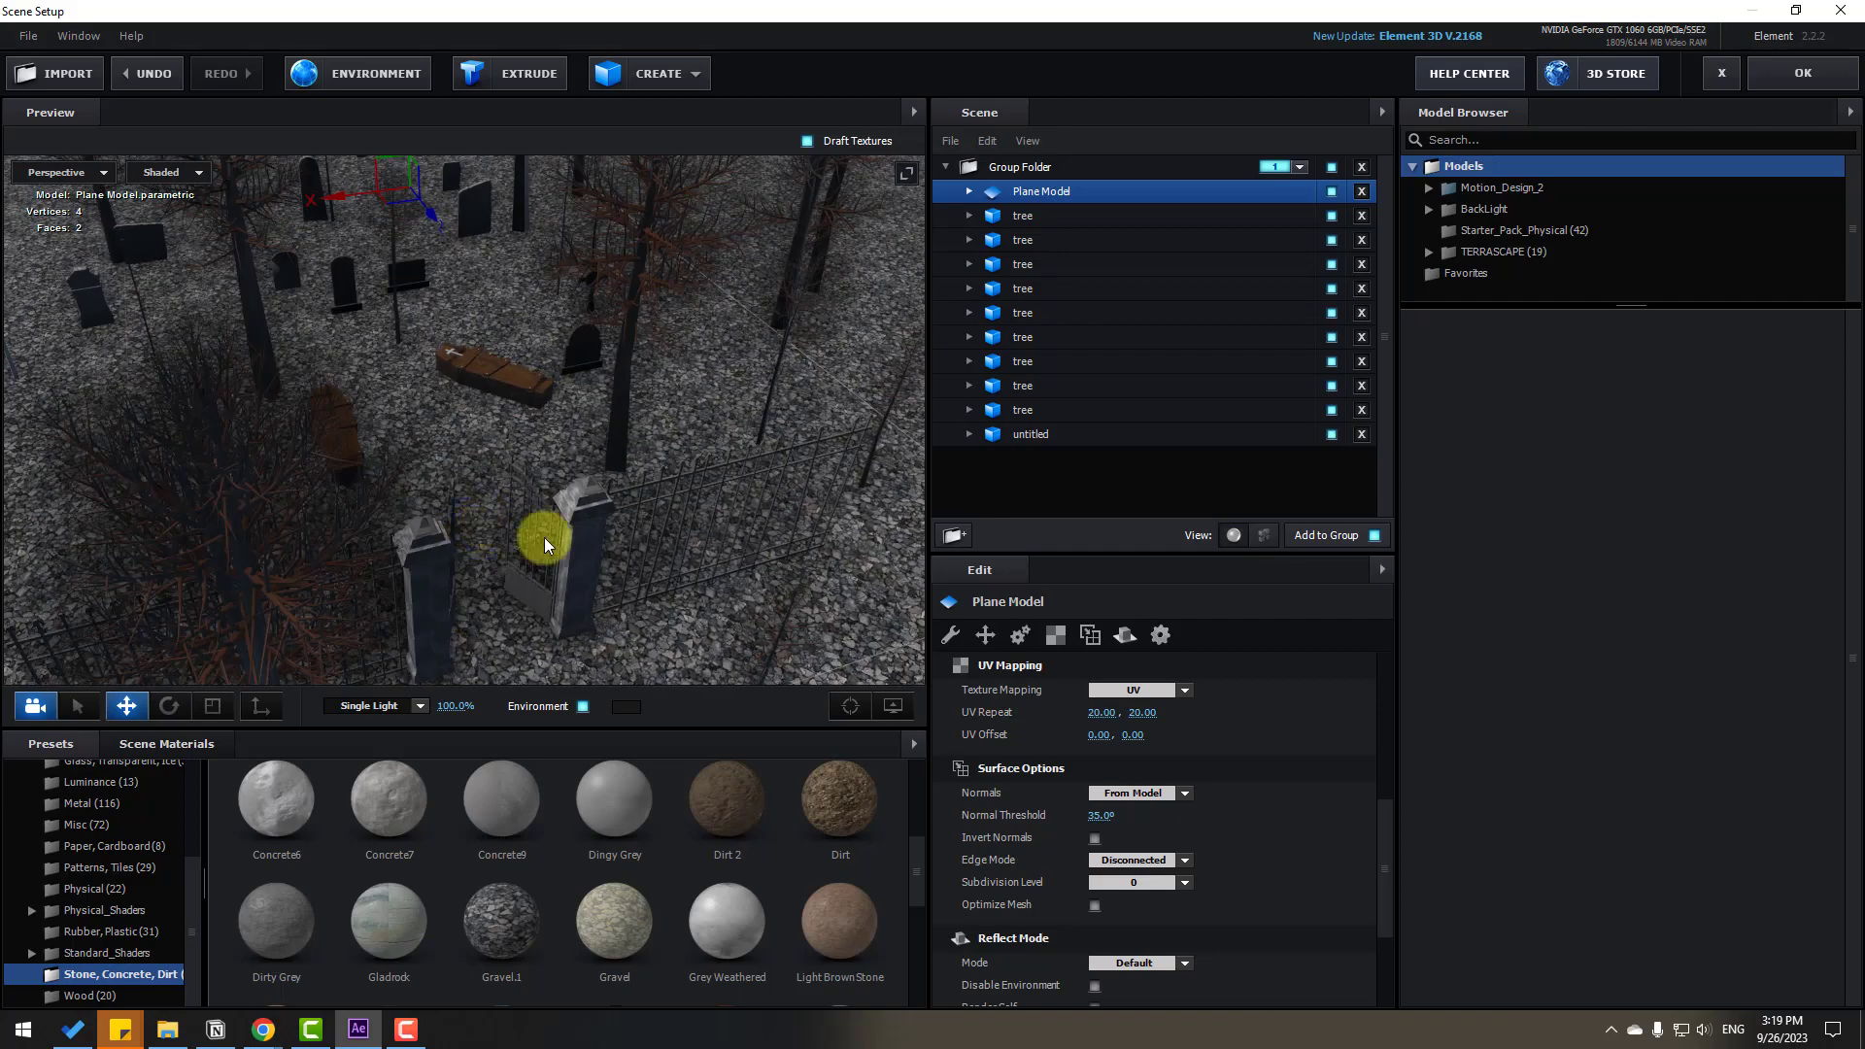
# Accept the Element scene setup and add a two-node camera with the 50mm preset to the composition
pyautogui.click(1775, 85)
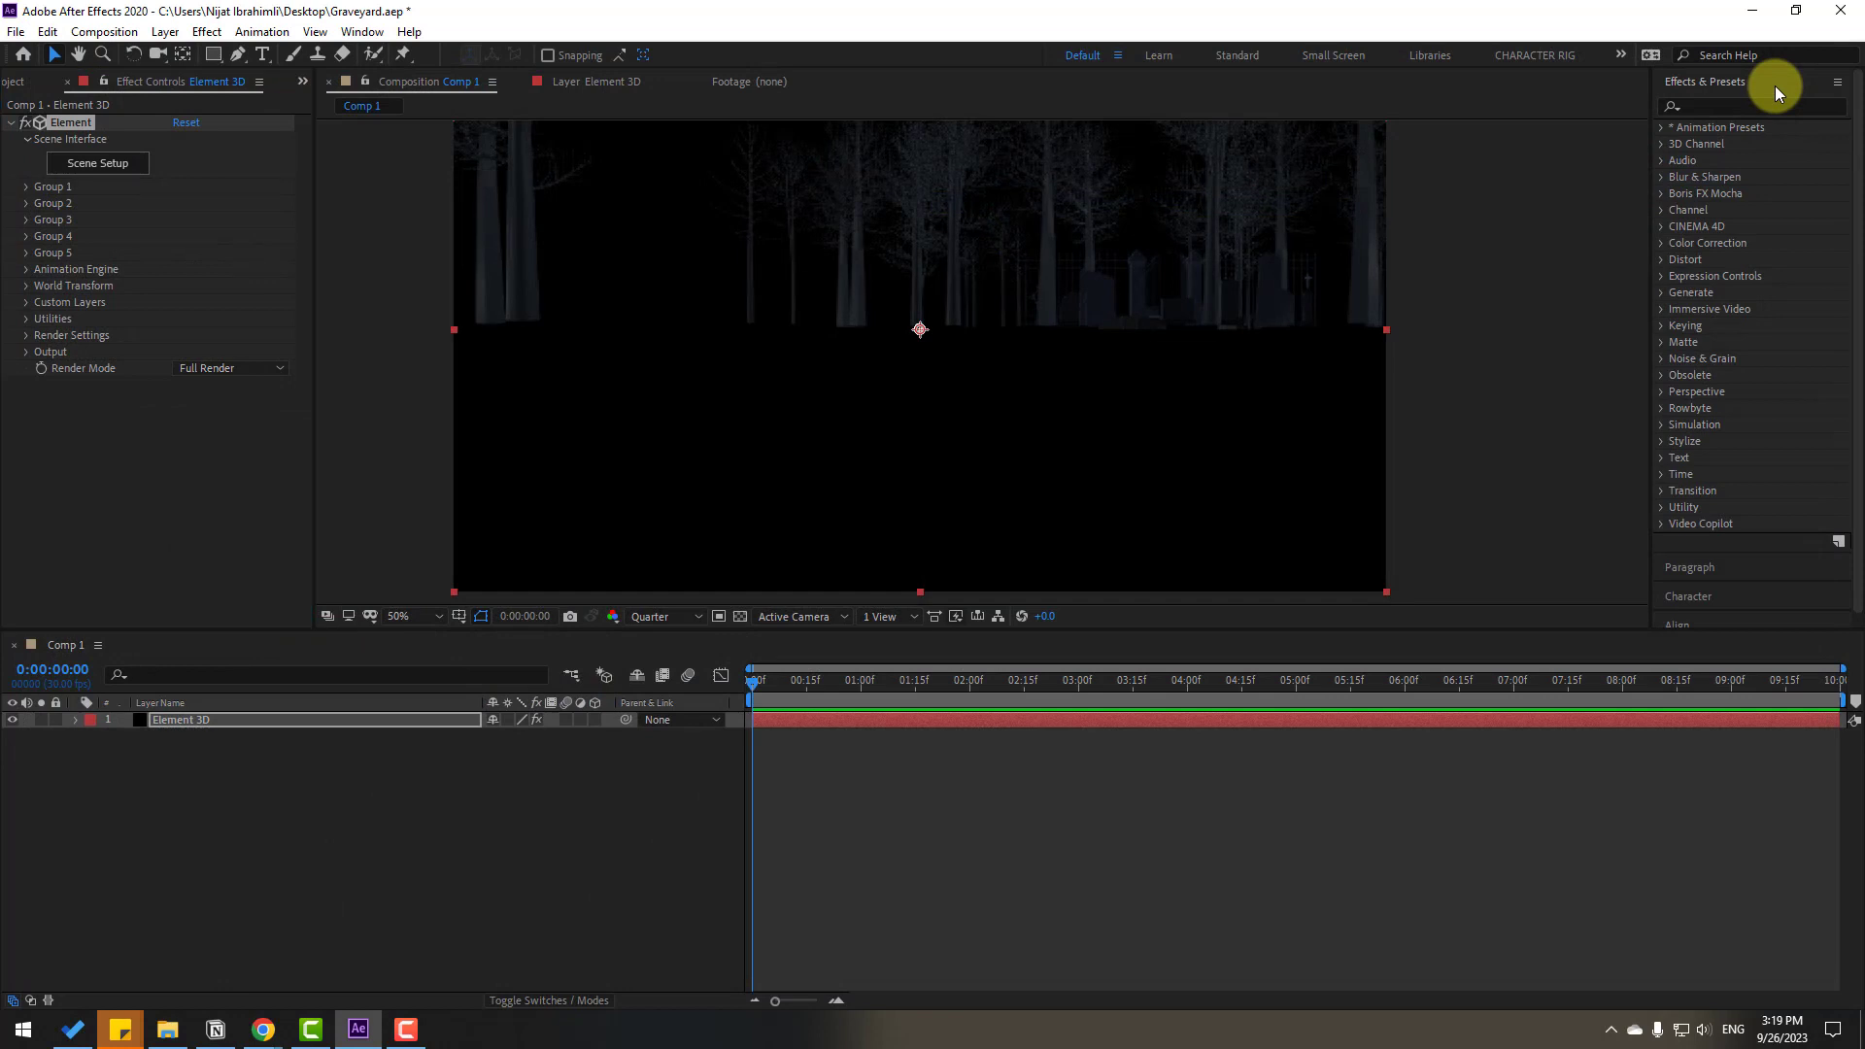
pyautogui.click(349, 864)
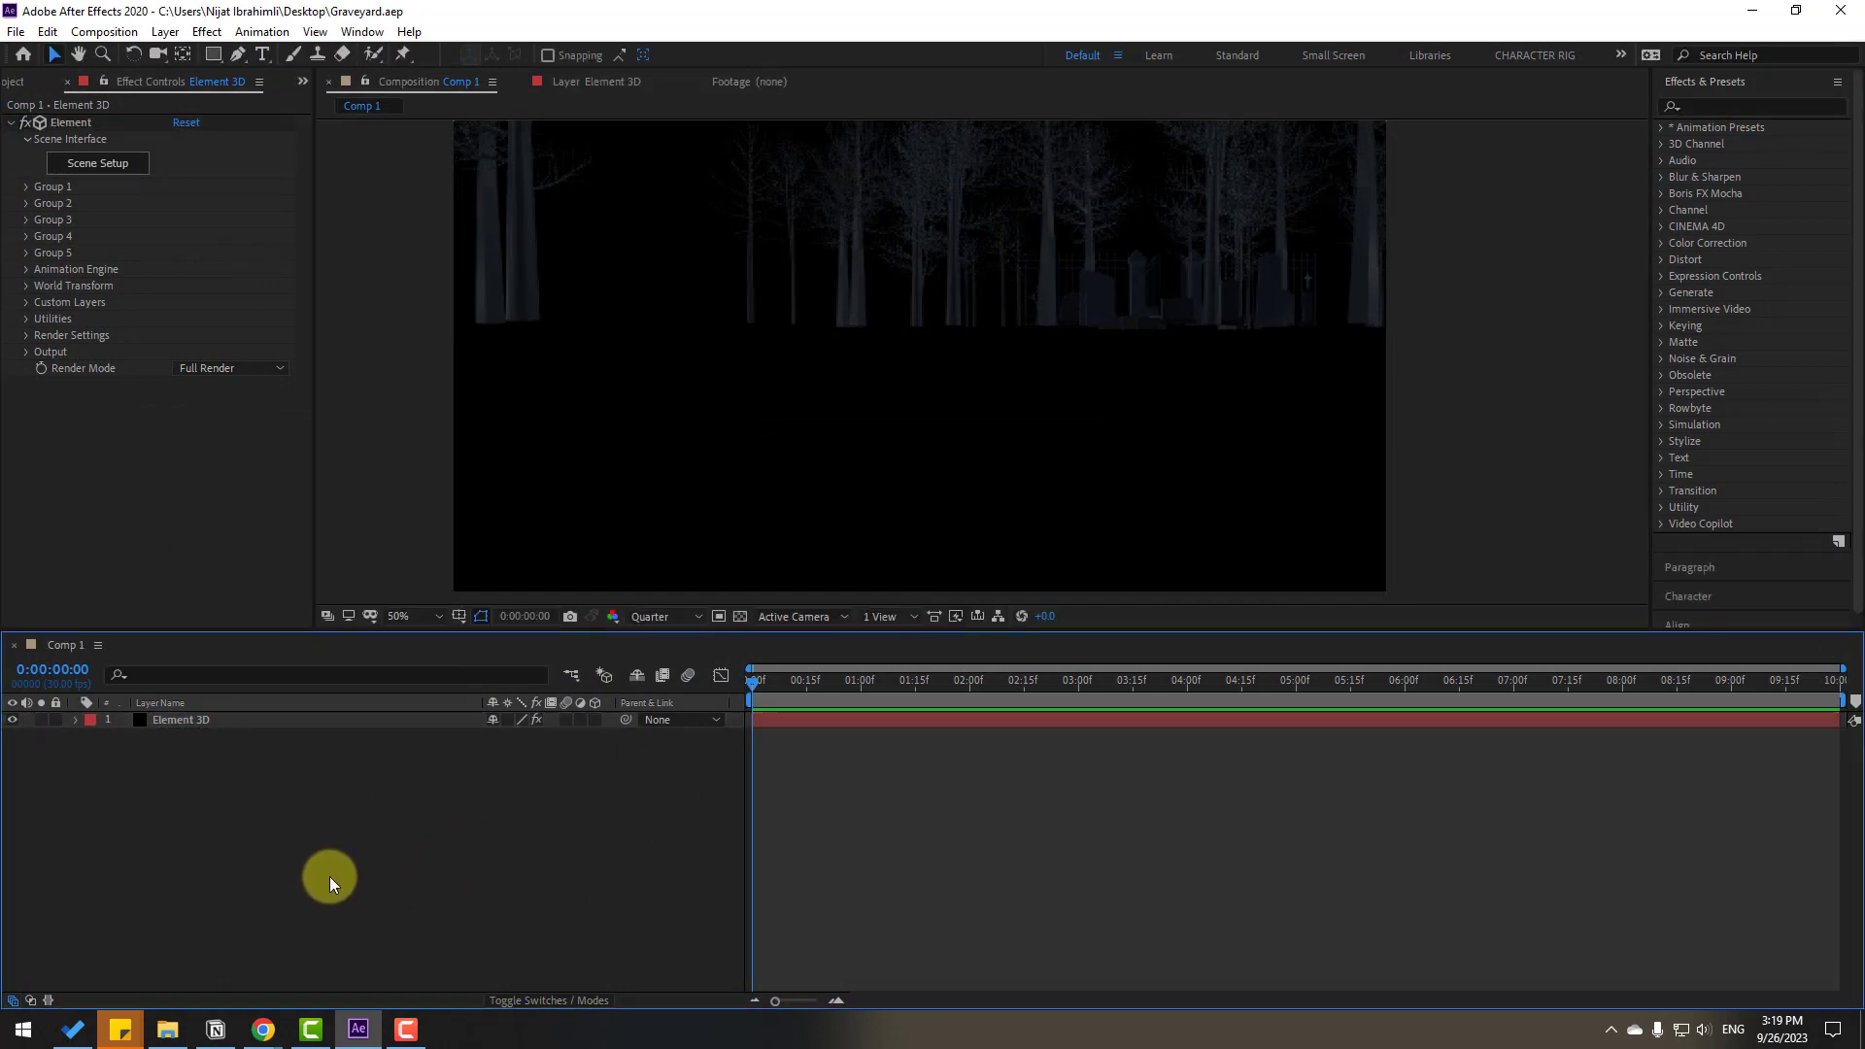
pyautogui.rightClick(222, 801)
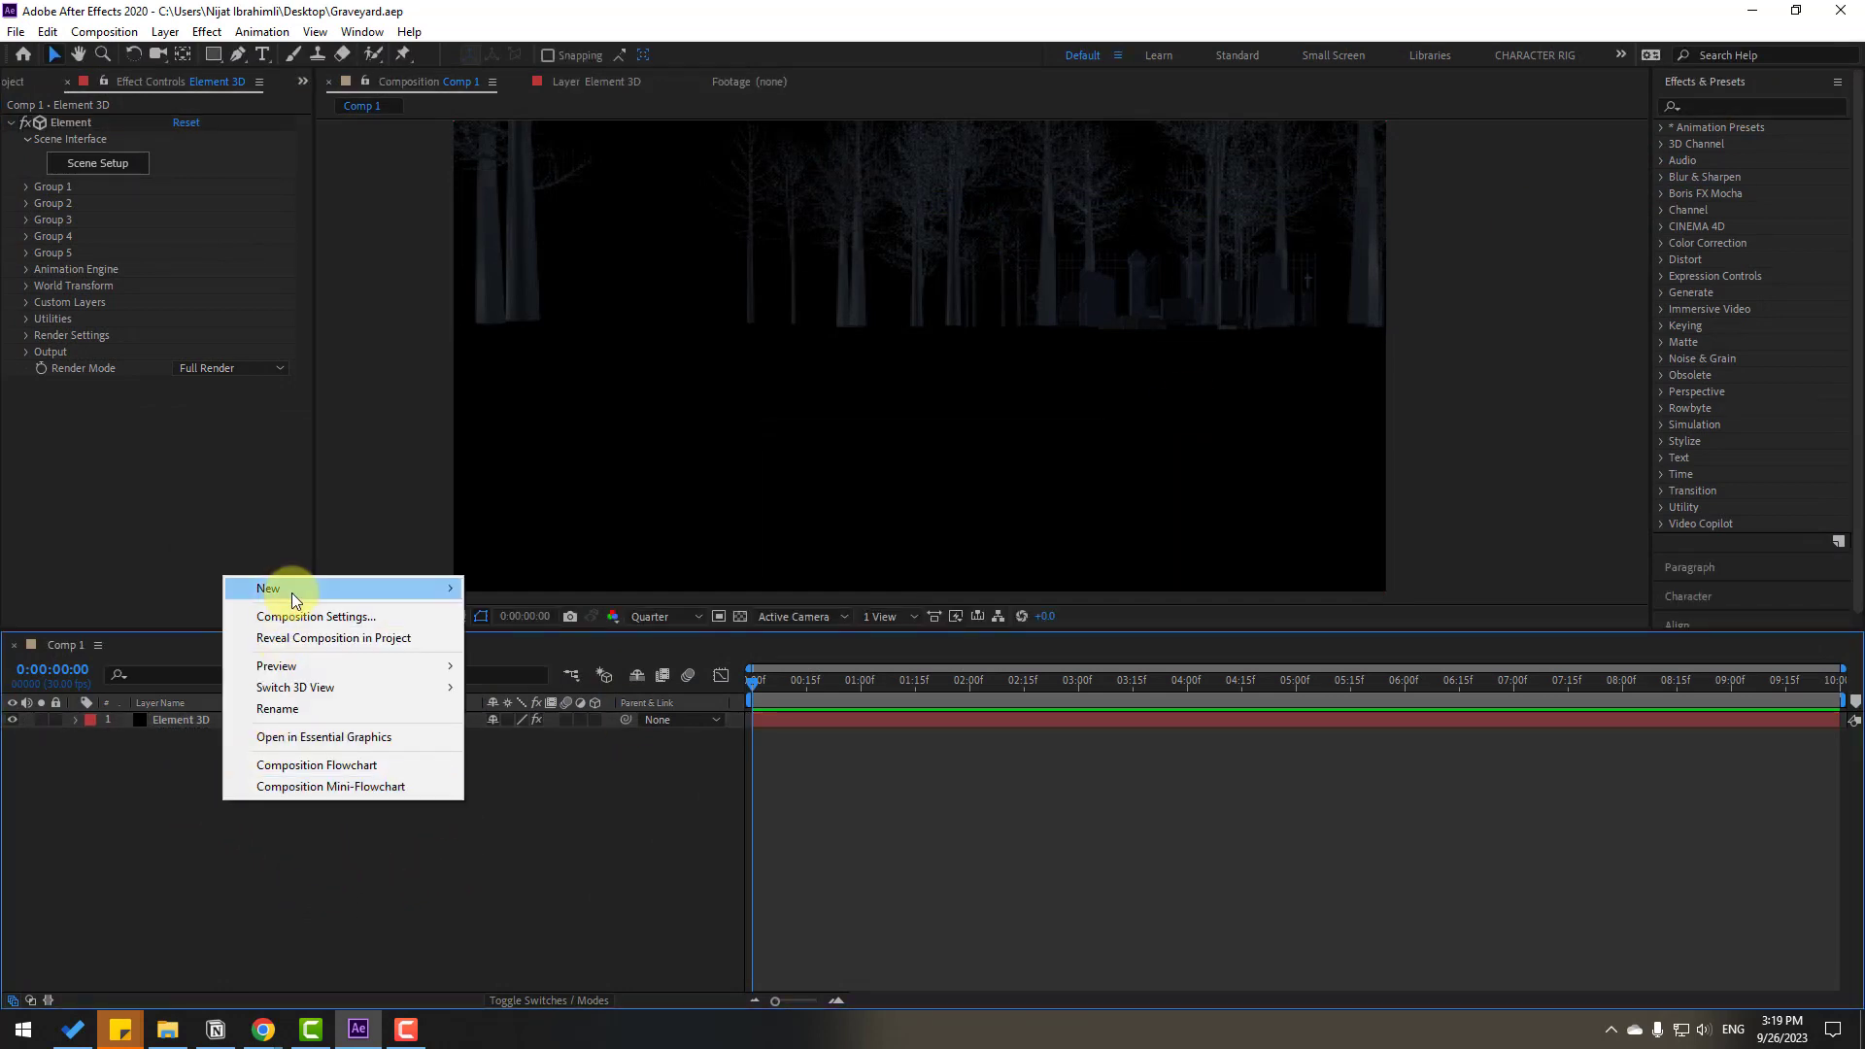
pyautogui.moveTo(291, 593)
pyautogui.click(539, 685)
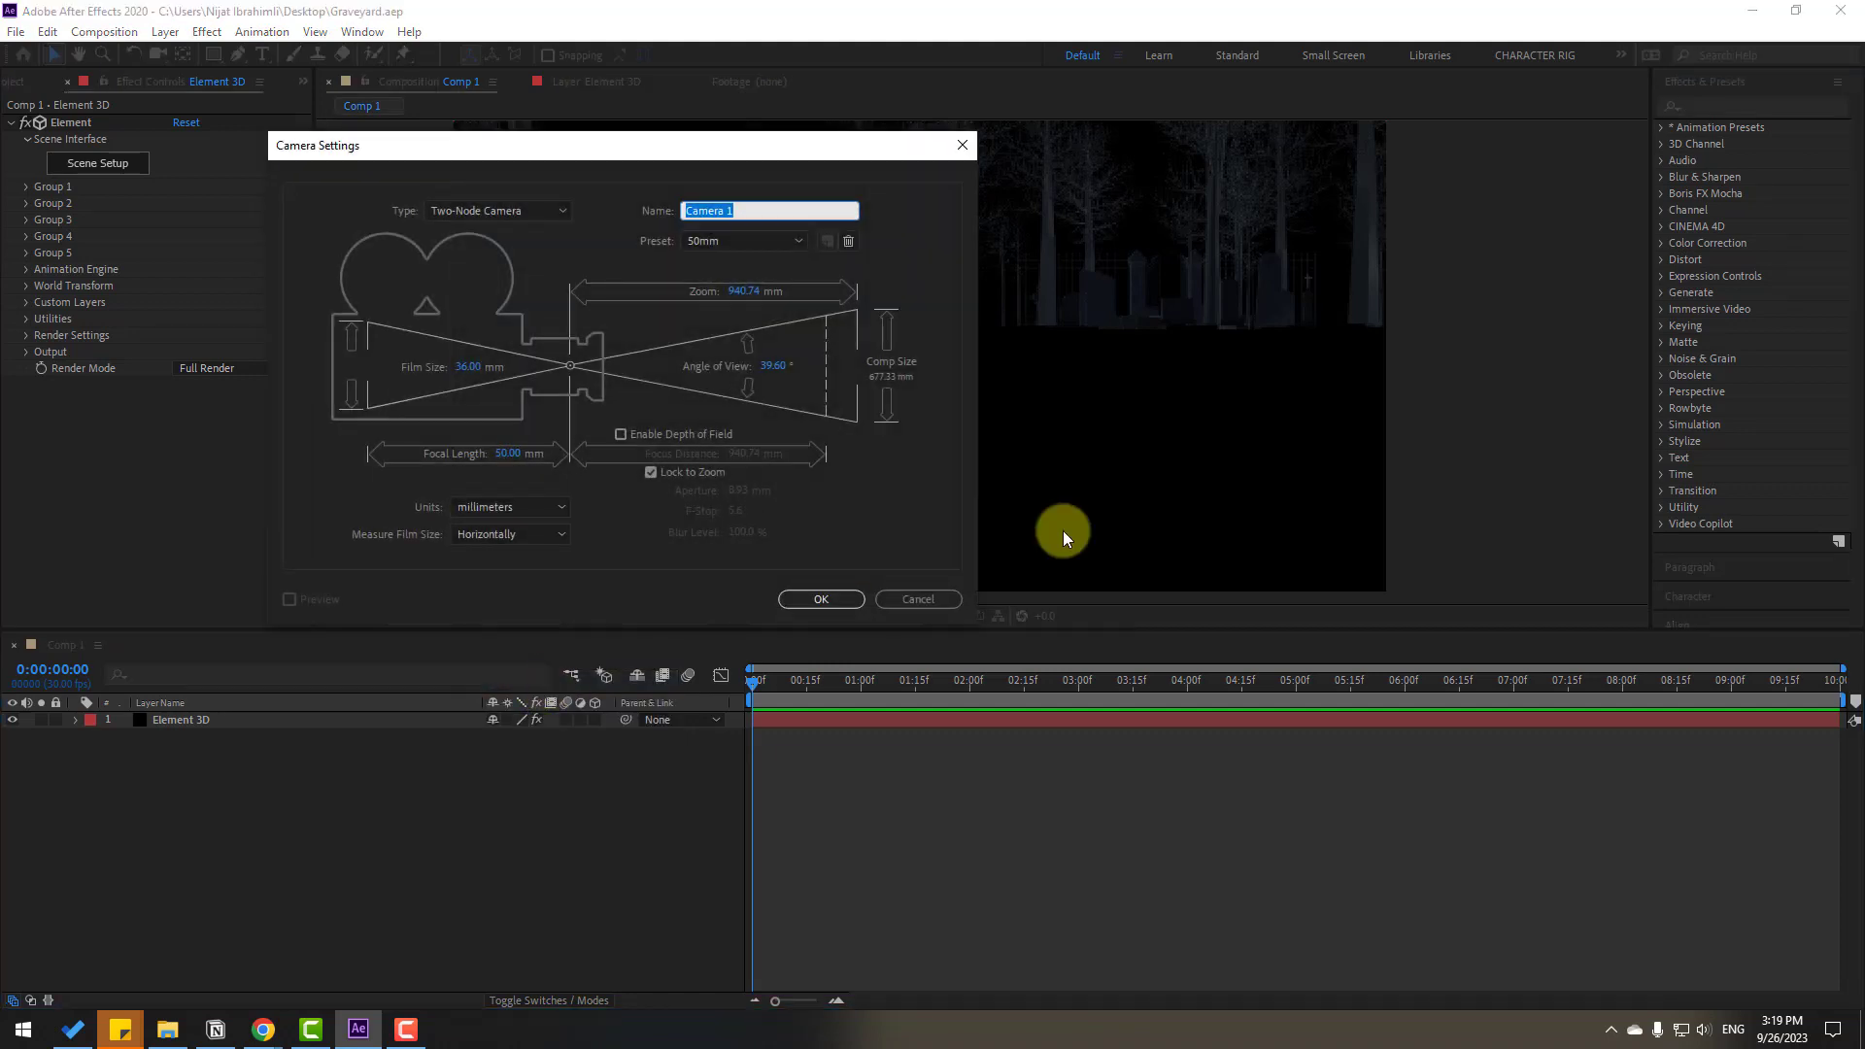
pyautogui.click(808, 598)
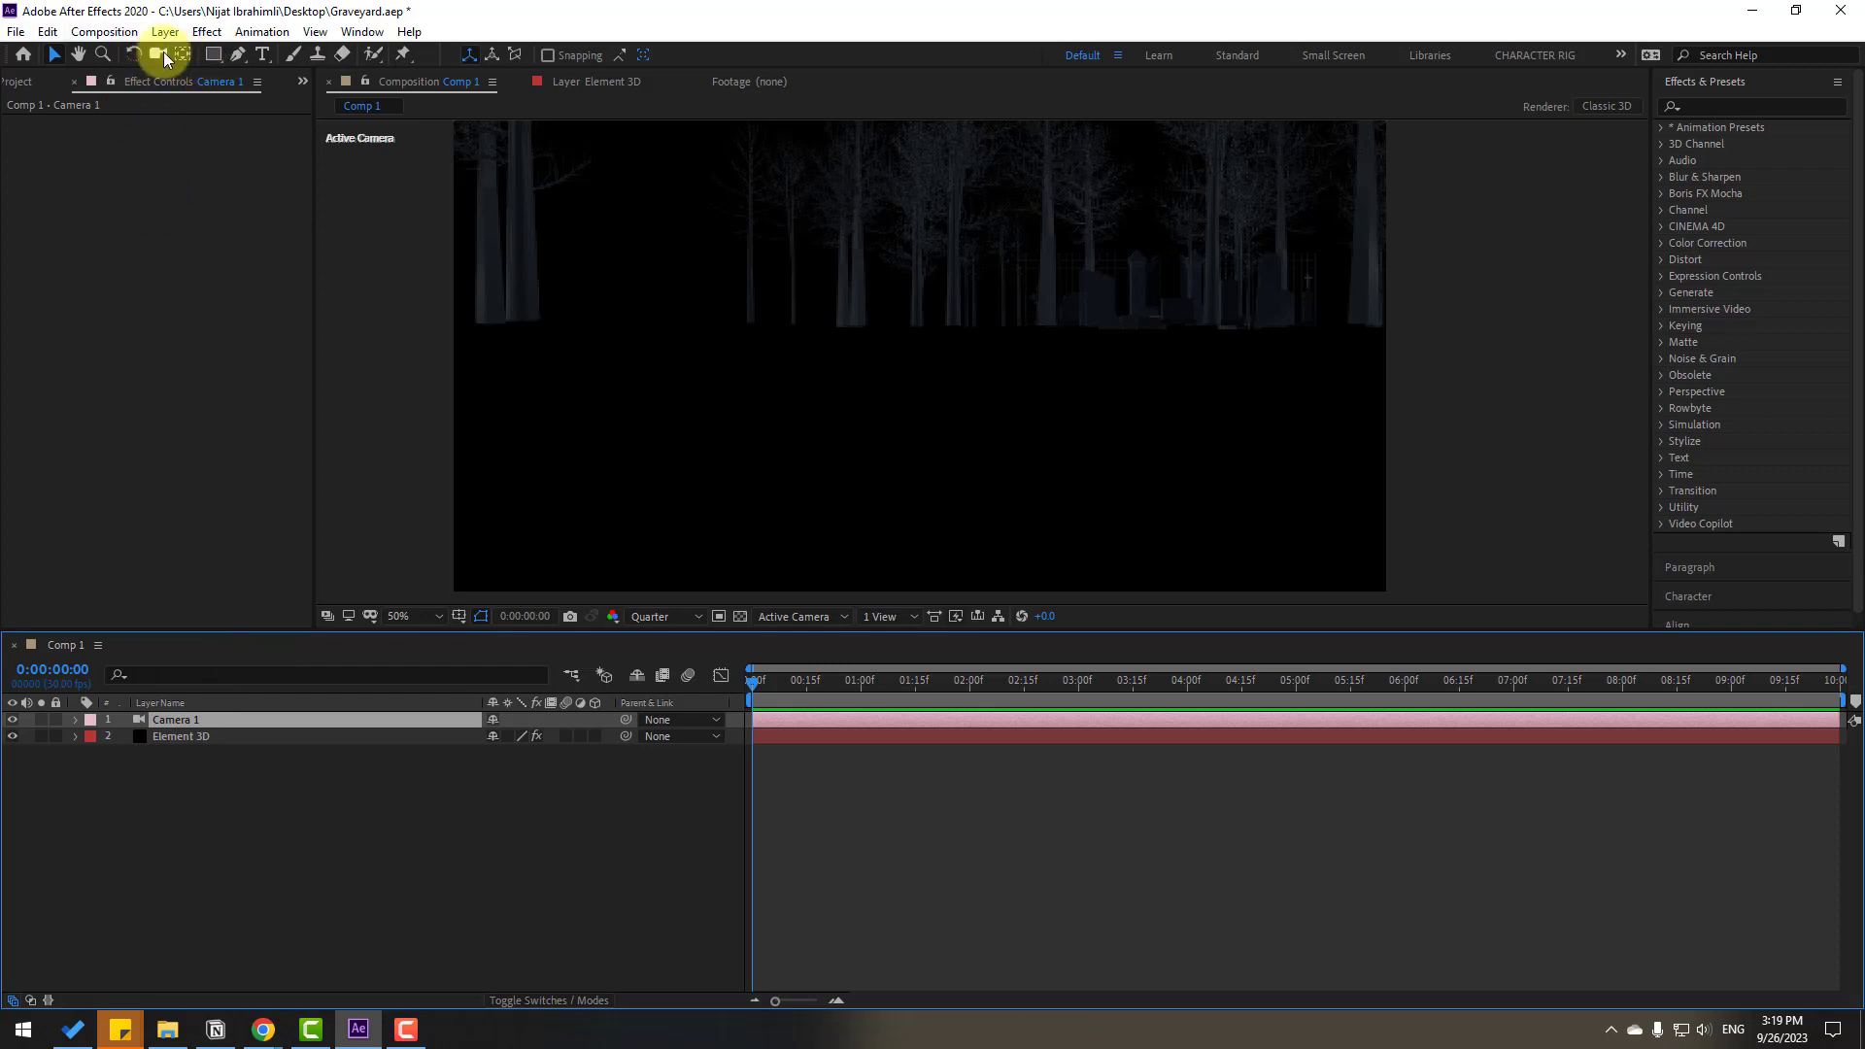
# Orbit and move the camera to frame the cemetery gate and fence from slightly above, with graves behind
pyautogui.moveTo(163, 51); pyautogui.dragTo(277, 76)
pyautogui.press('c')
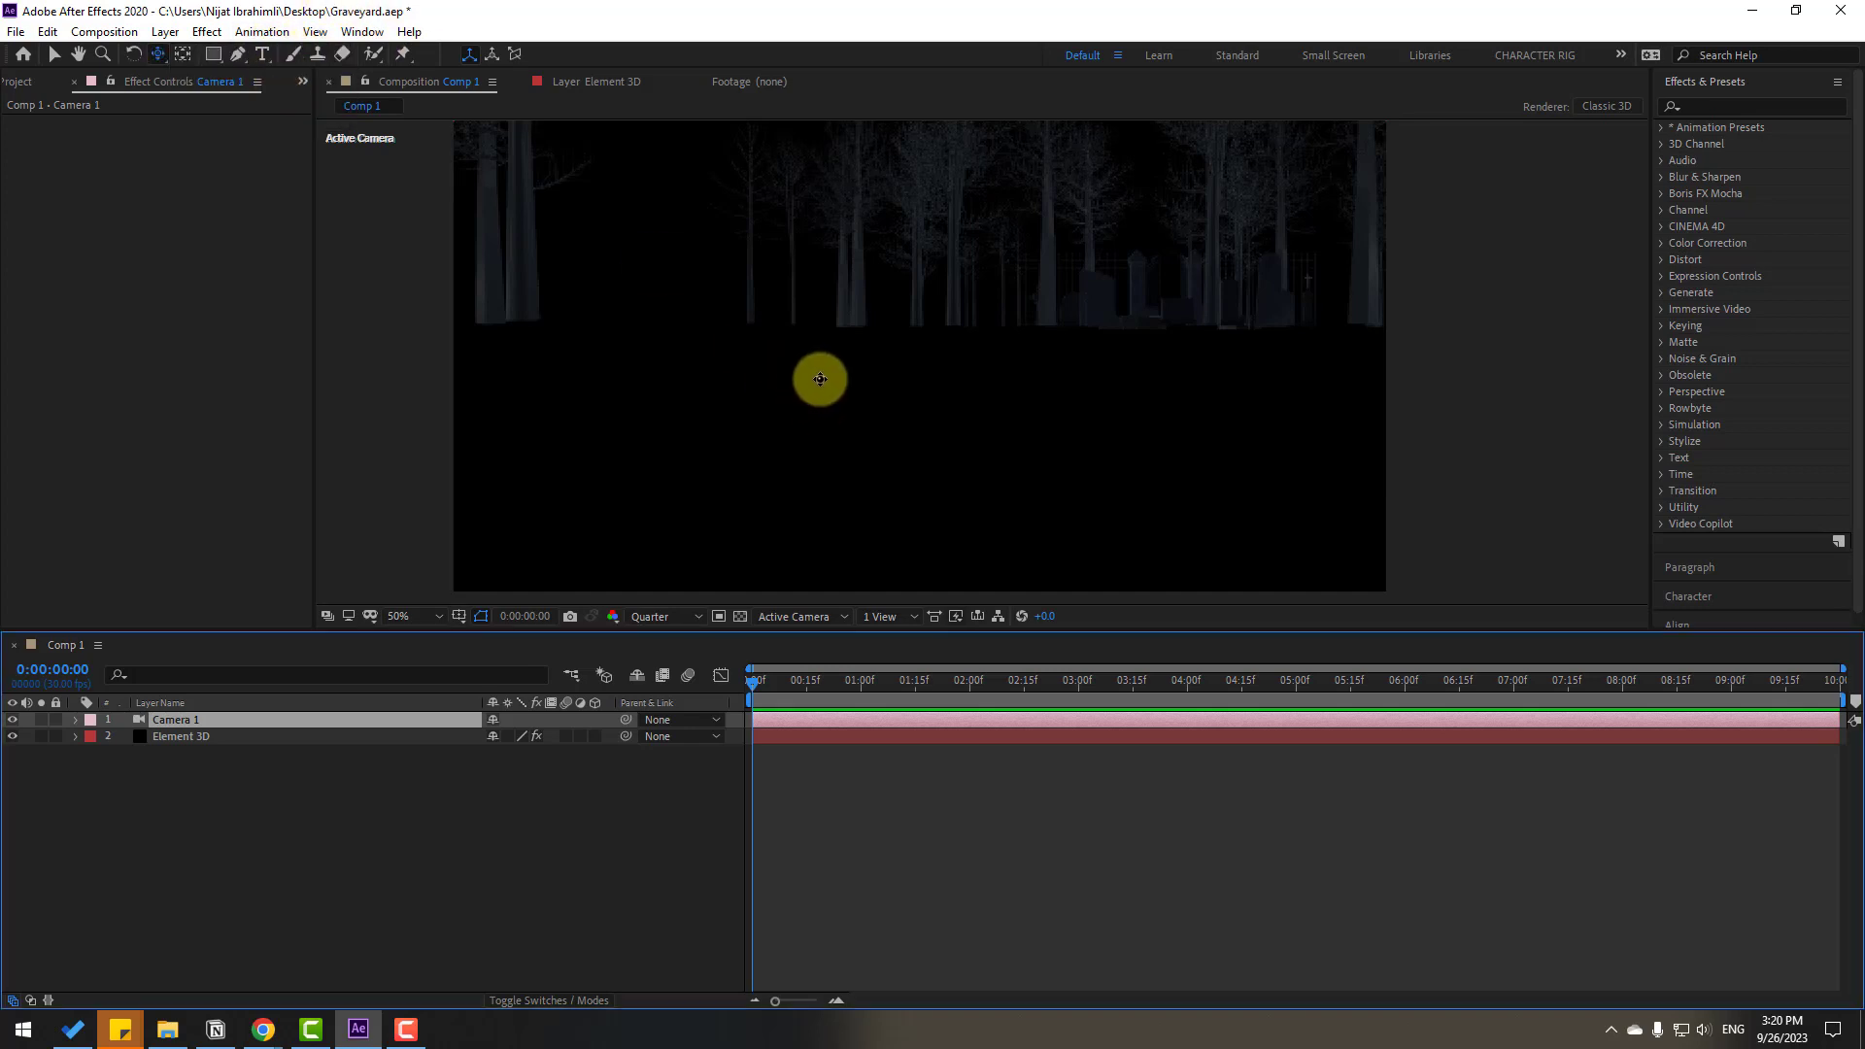
pyautogui.press('c')
pyautogui.moveTo(955, 338)
pyautogui.mouseDown()
pyautogui.moveTo(883, 295)
pyautogui.moveTo(899, 300)
pyautogui.moveTo(761, 321)
pyautogui.moveTo(679, 433)
pyautogui.moveTo(773, 308)
pyautogui.moveTo(778, 391)
pyautogui.moveTo(653, 615)
pyautogui.moveTo(874, 483)
pyautogui.moveTo(957, 387)
pyautogui.moveTo(803, 392)
pyautogui.moveTo(775, 310)
pyautogui.moveTo(796, 288)
pyautogui.moveTo(854, 358)
pyautogui.moveTo(858, 408)
pyautogui.moveTo(928, 125)
pyautogui.moveTo(812, 366)
pyautogui.moveTo(853, 241)
pyautogui.moveTo(766, 416)
pyautogui.moveTo(845, 288)
pyautogui.moveTo(891, 291)
pyautogui.moveTo(827, 328)
pyautogui.moveTo(845, 271)
pyautogui.moveTo(832, 295)
pyautogui.moveTo(882, 317)
pyautogui.moveTo(899, 354)
pyautogui.moveTo(924, 350)
pyautogui.mouseUp()
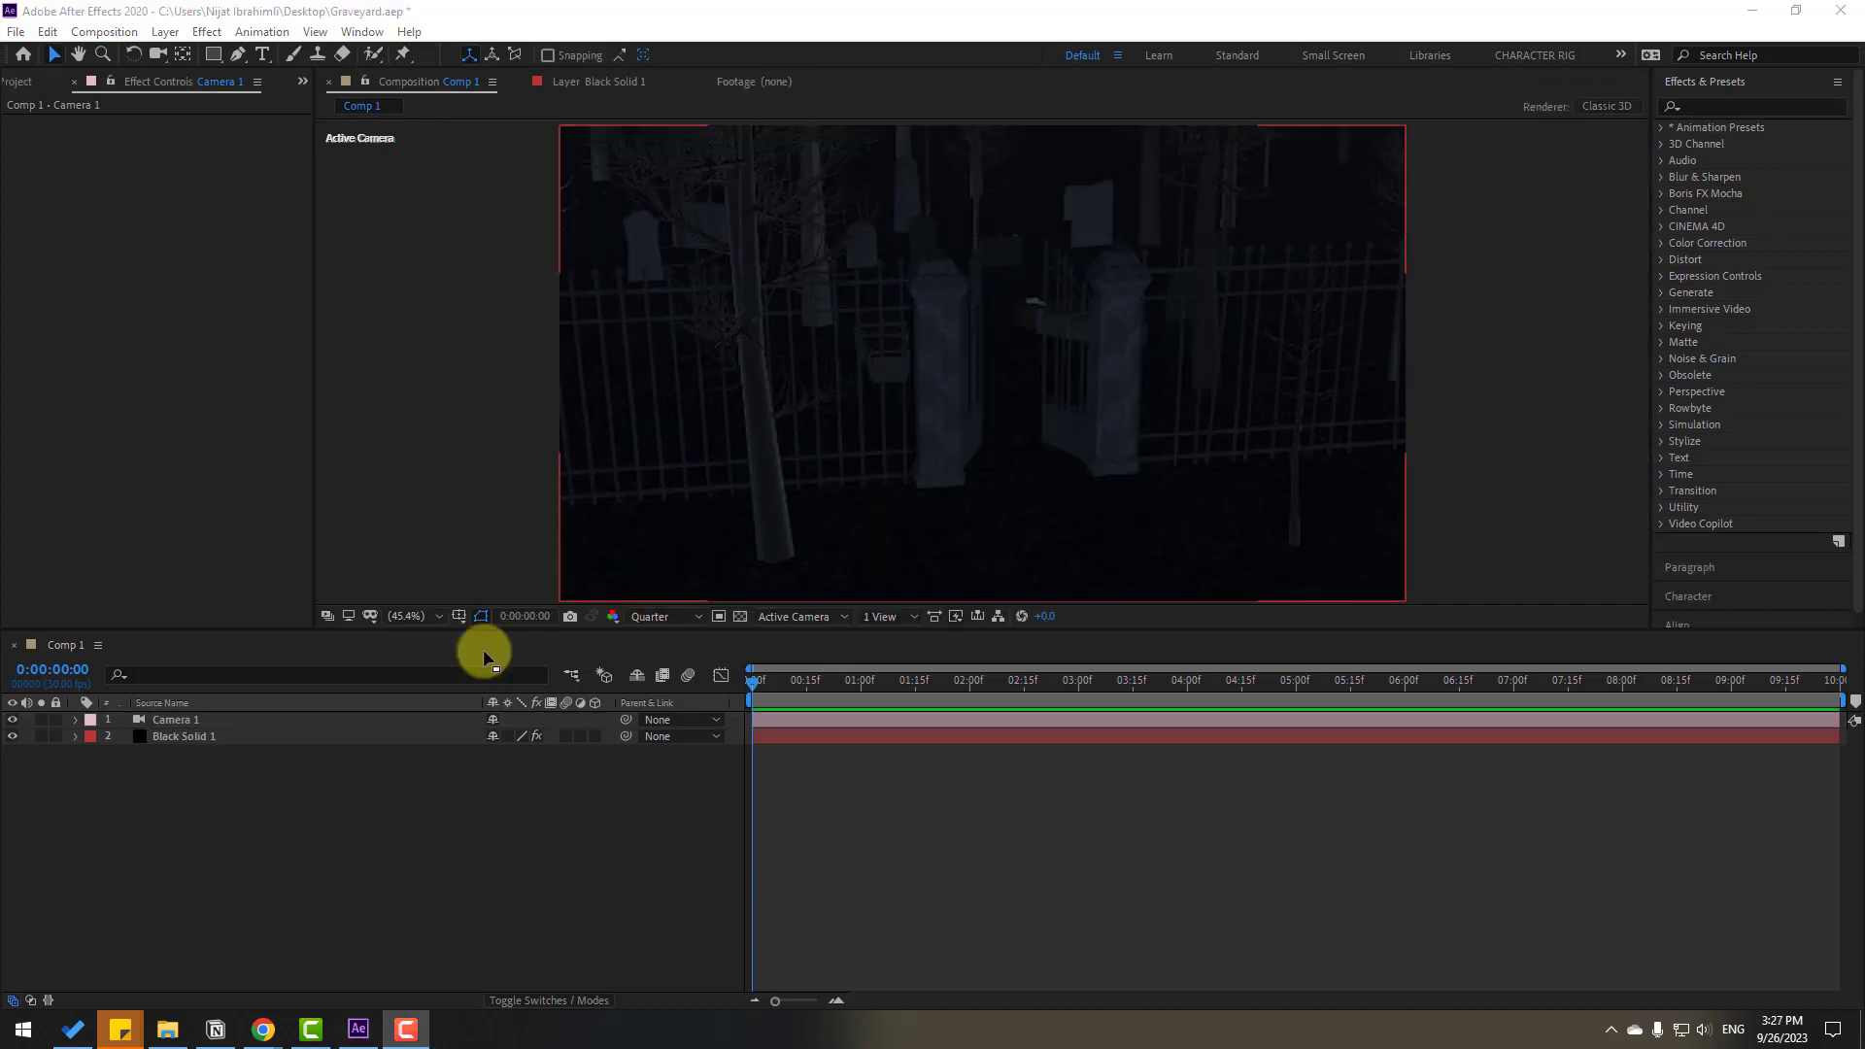
# In Black Solid 1's Element render settings, enable Use Comp Lights and set Add Lighting to Single Light
pyautogui.click(176, 736)
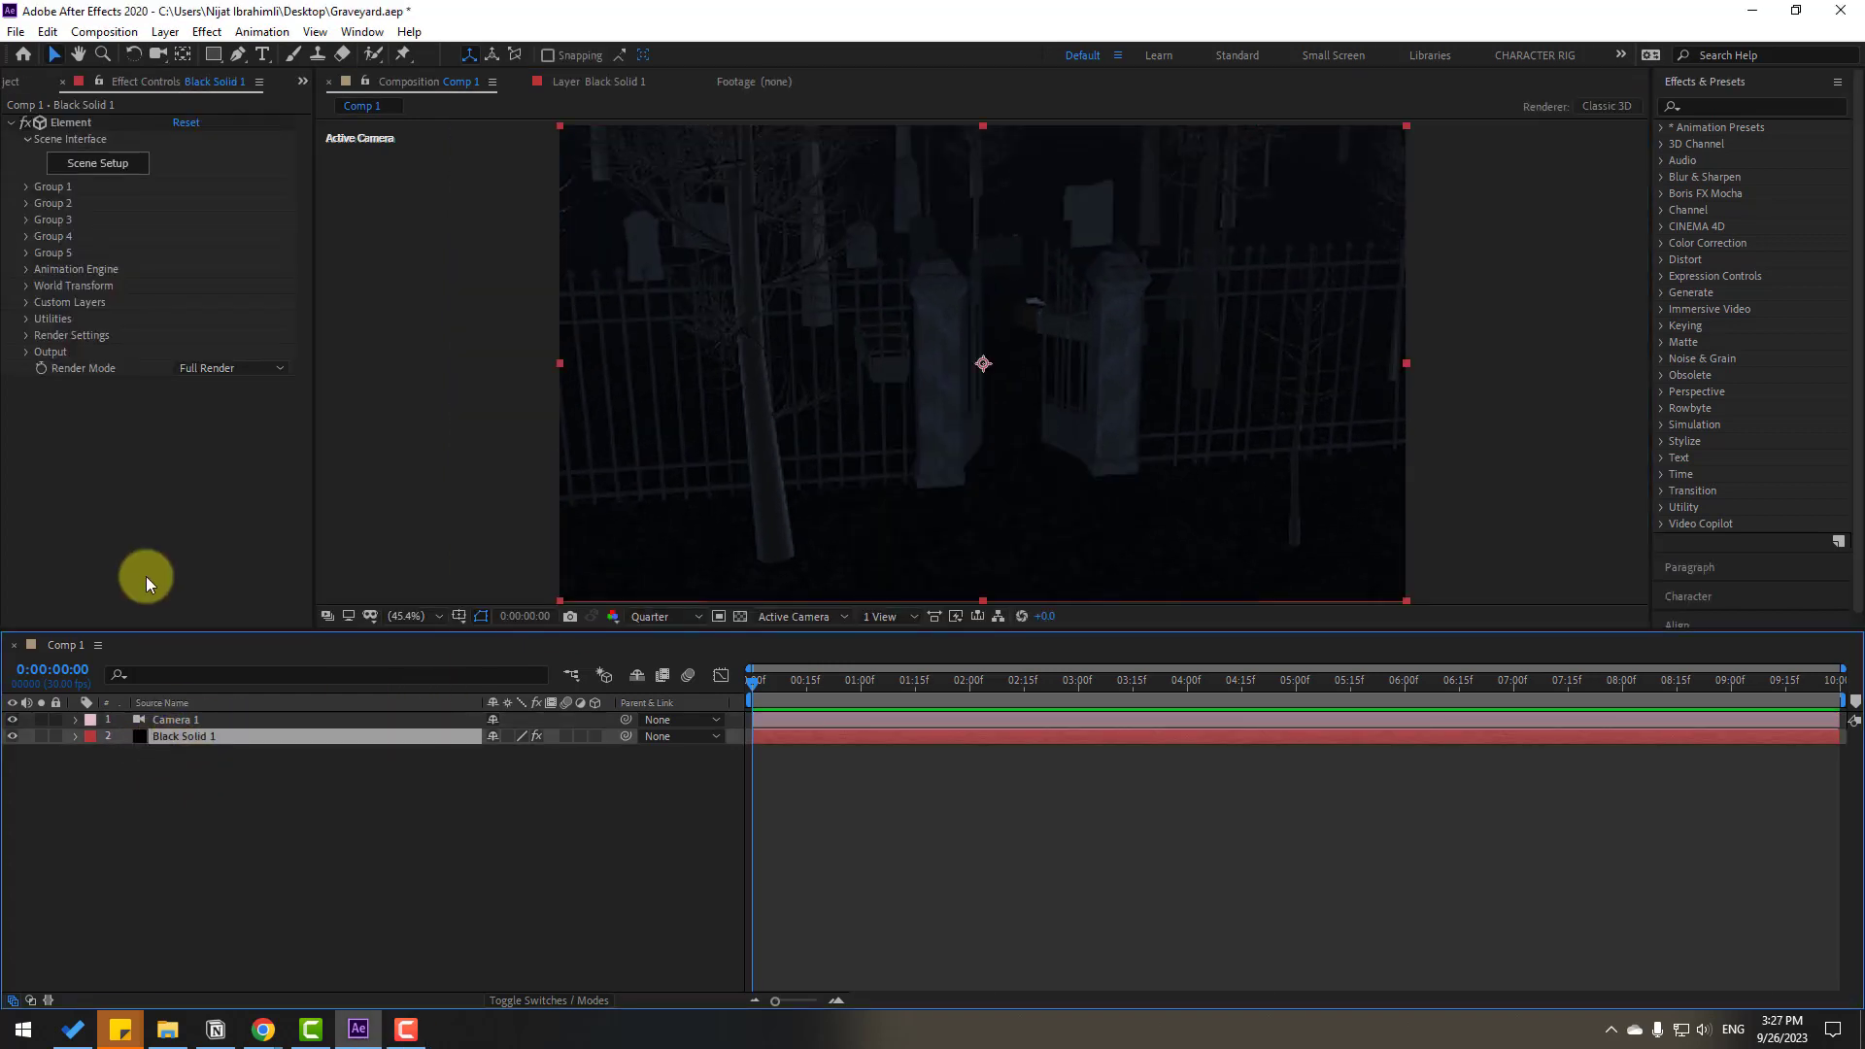
pyautogui.click(23, 336)
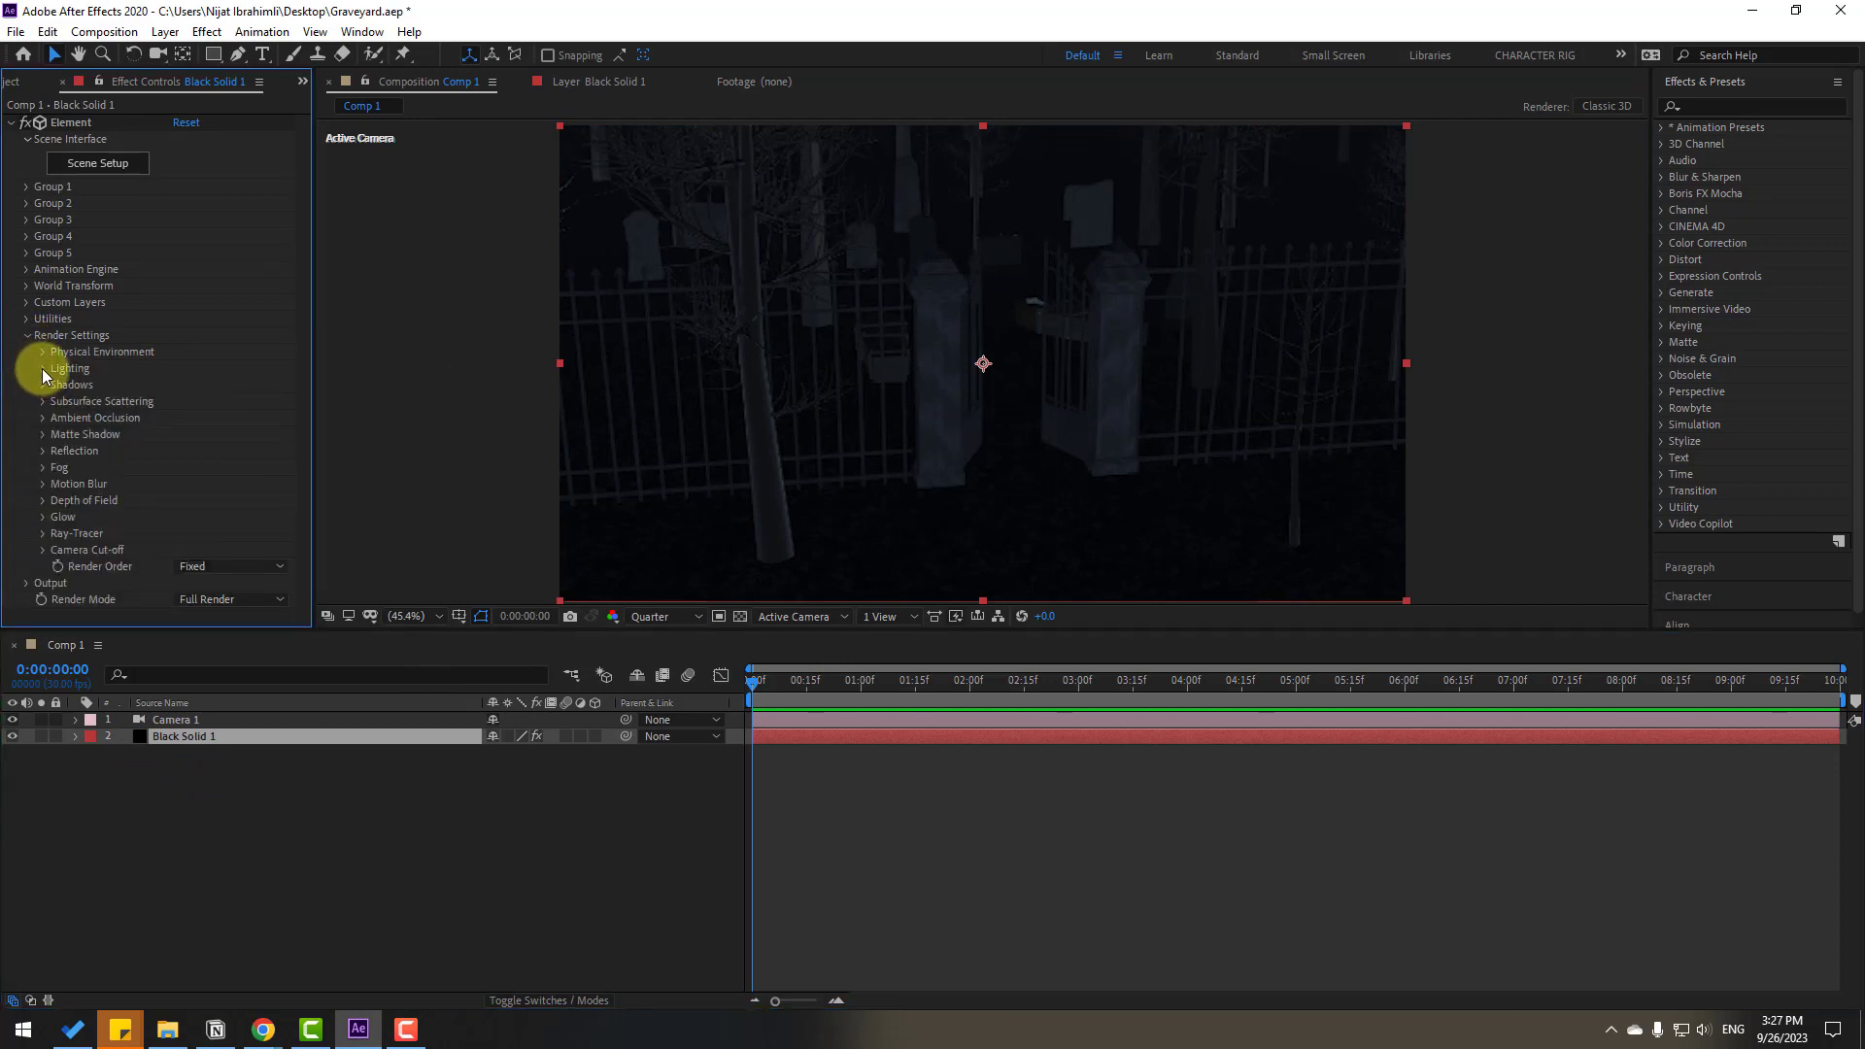
pyautogui.click(43, 369)
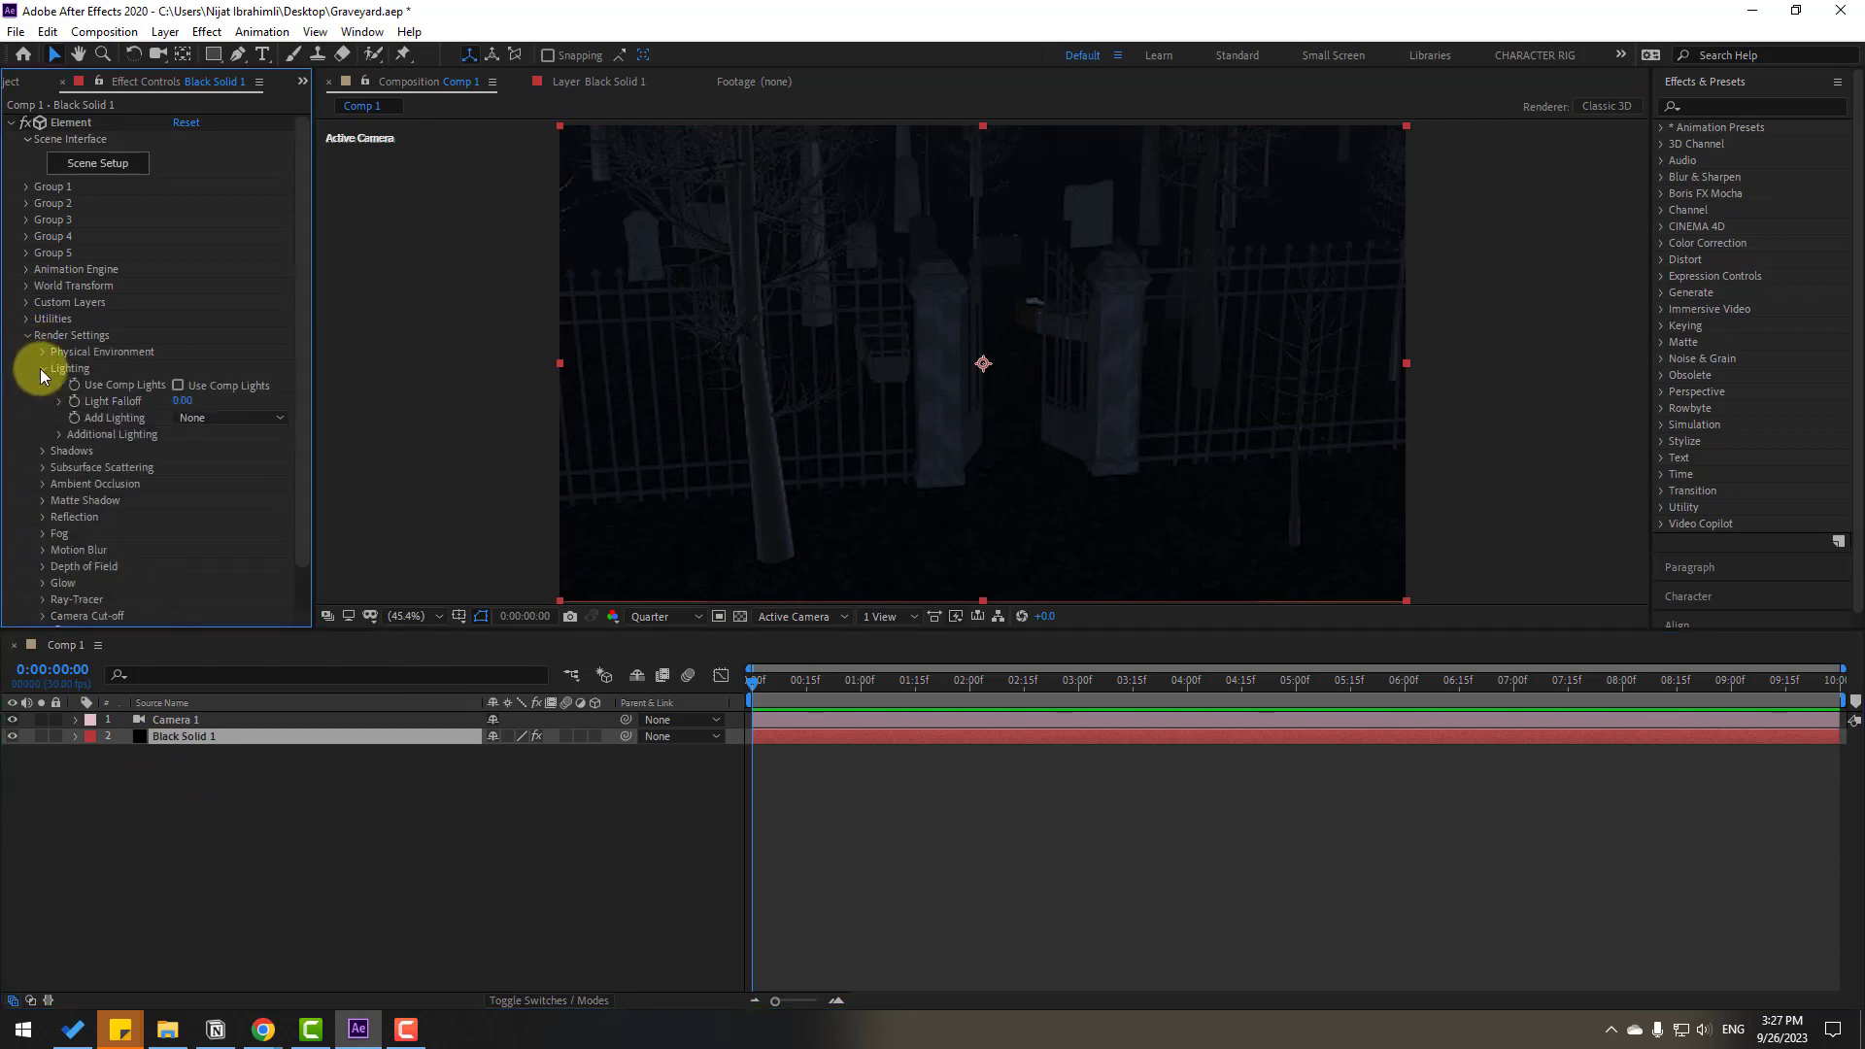
pyautogui.click(178, 386)
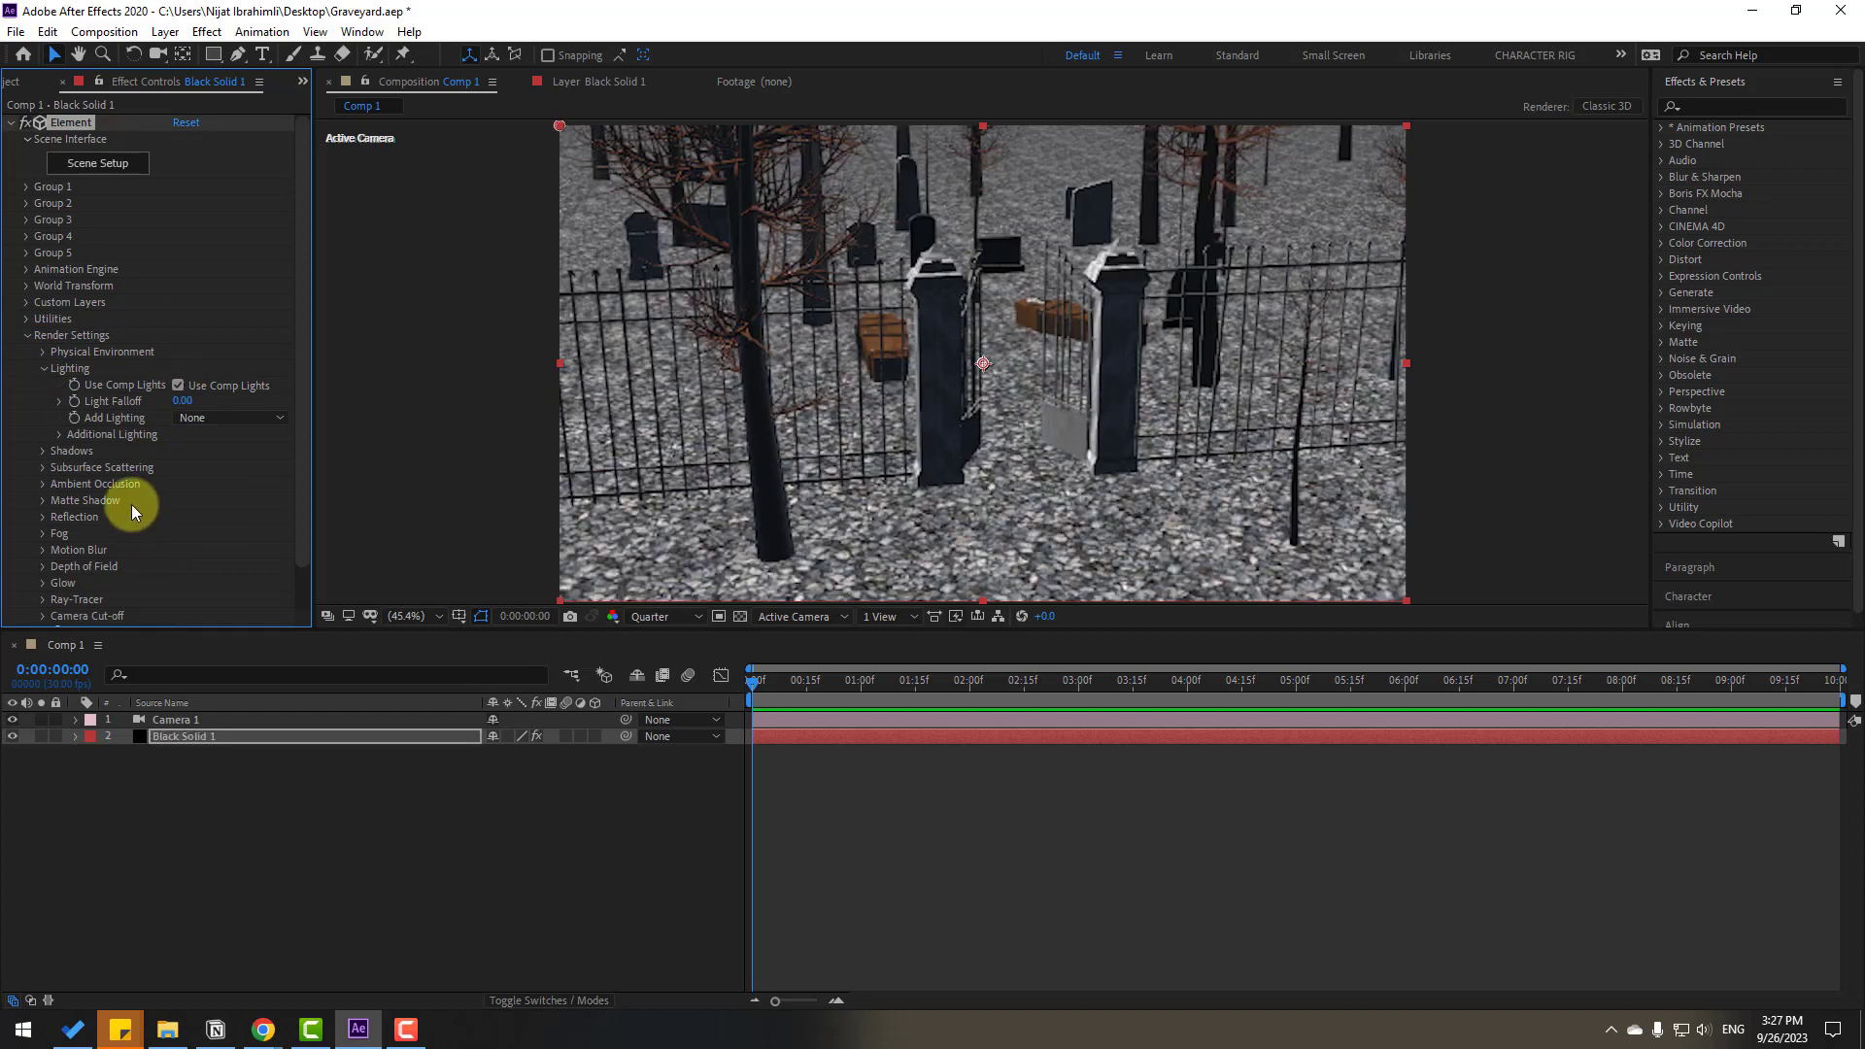
pyautogui.click(200, 414)
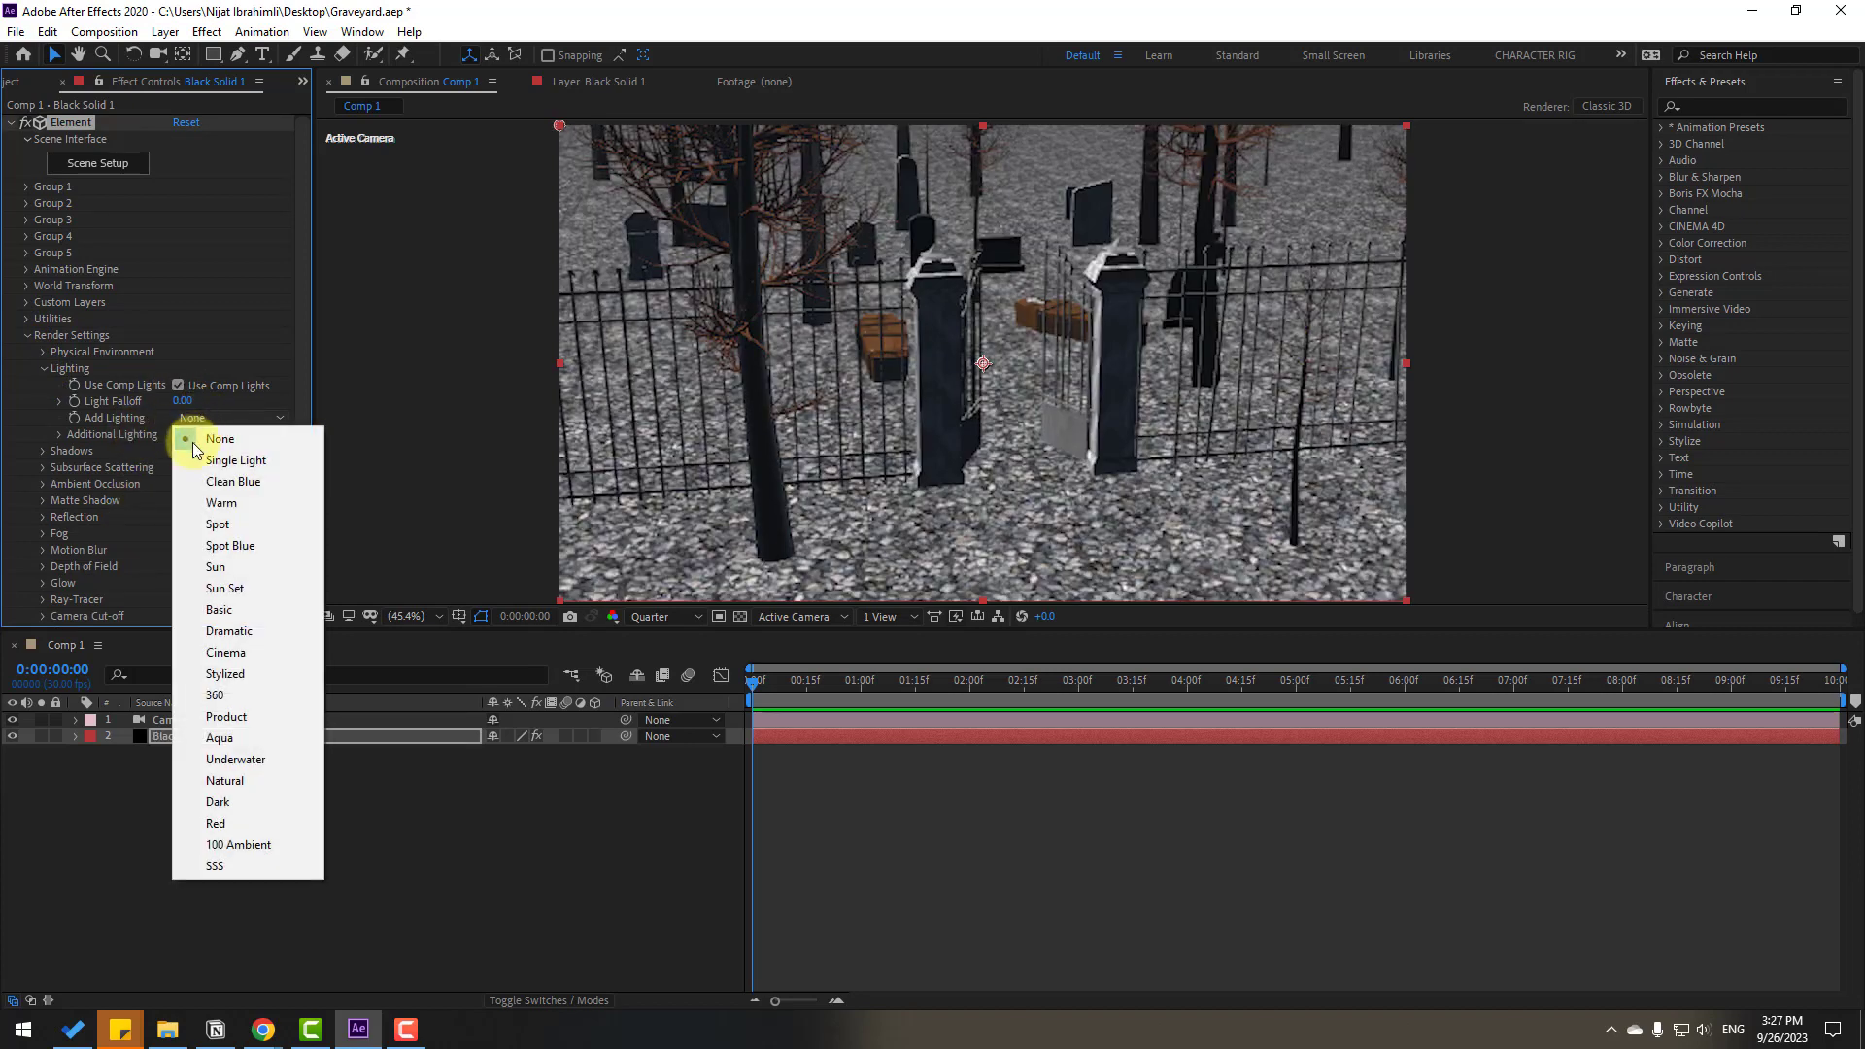
pyautogui.click(241, 458)
pyautogui.click(42, 368)
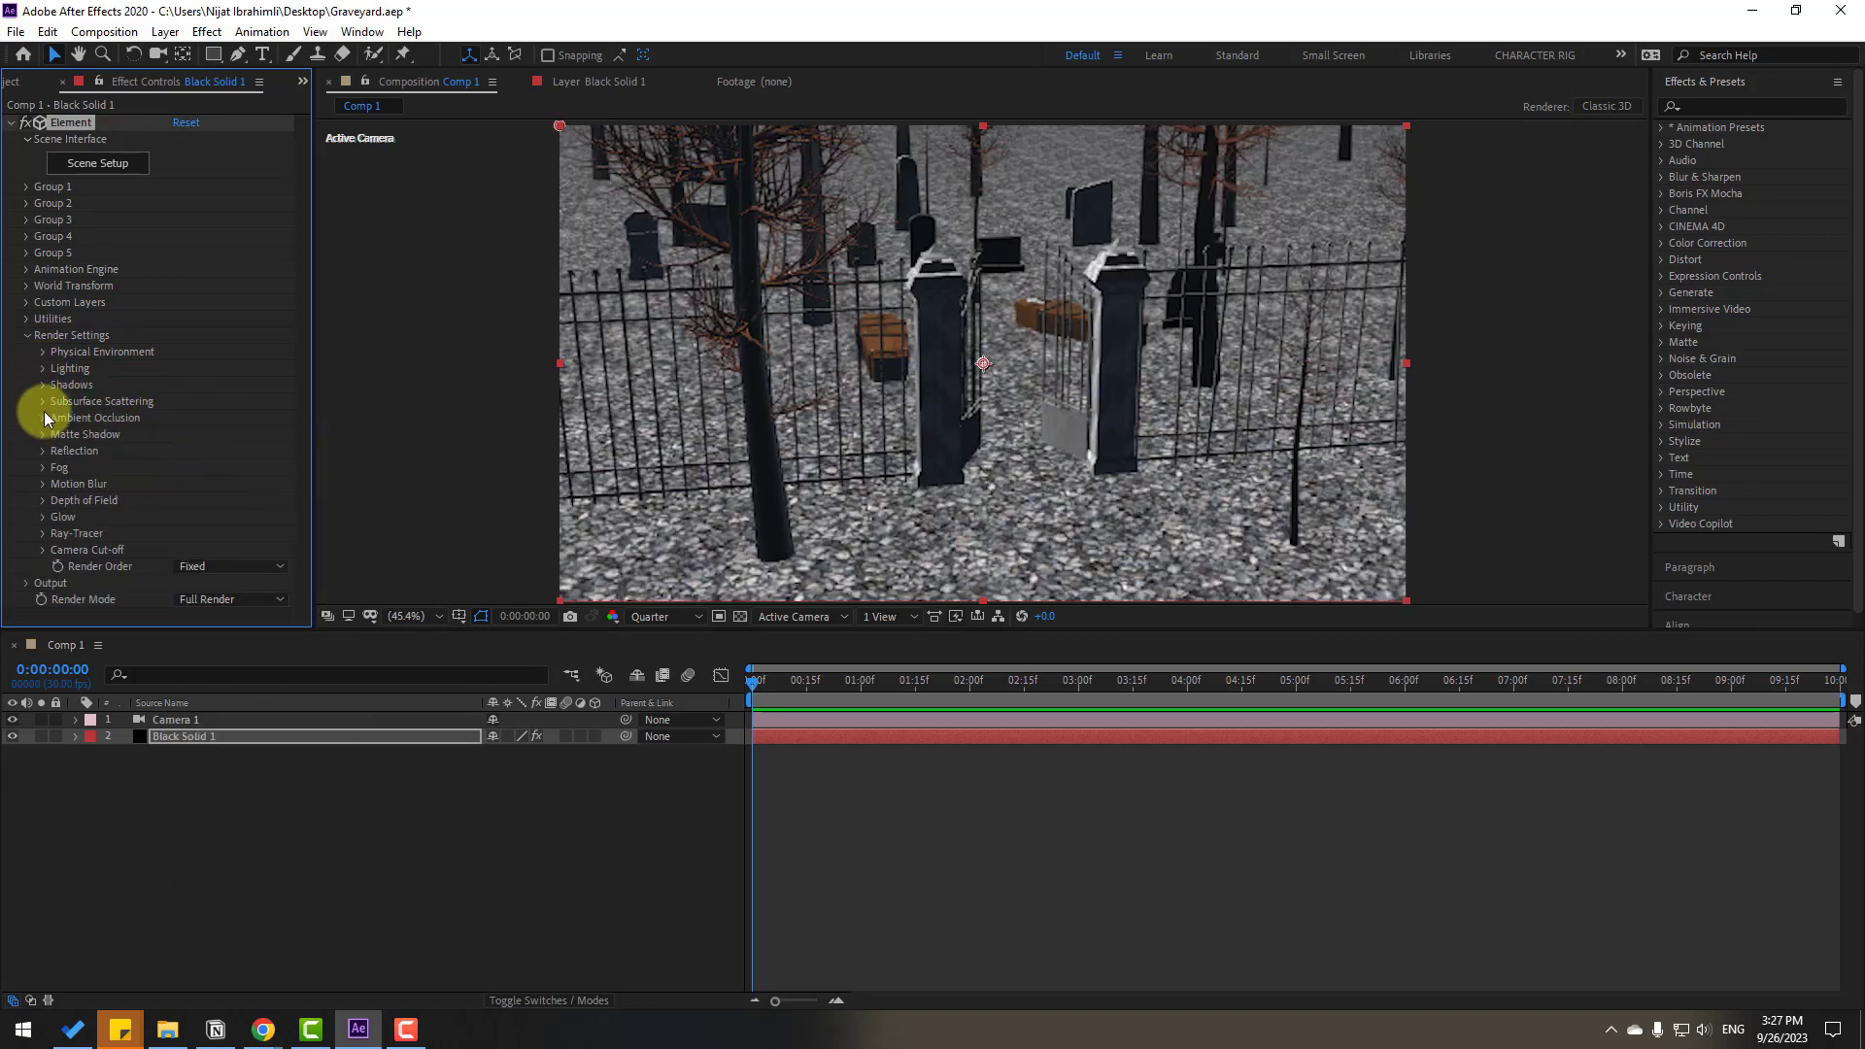
# Enable ray-traced shadows and SSAO ambient occlusion for the Element scene, with SSAO Intensity set to 10.0
pyautogui.click(42, 385)
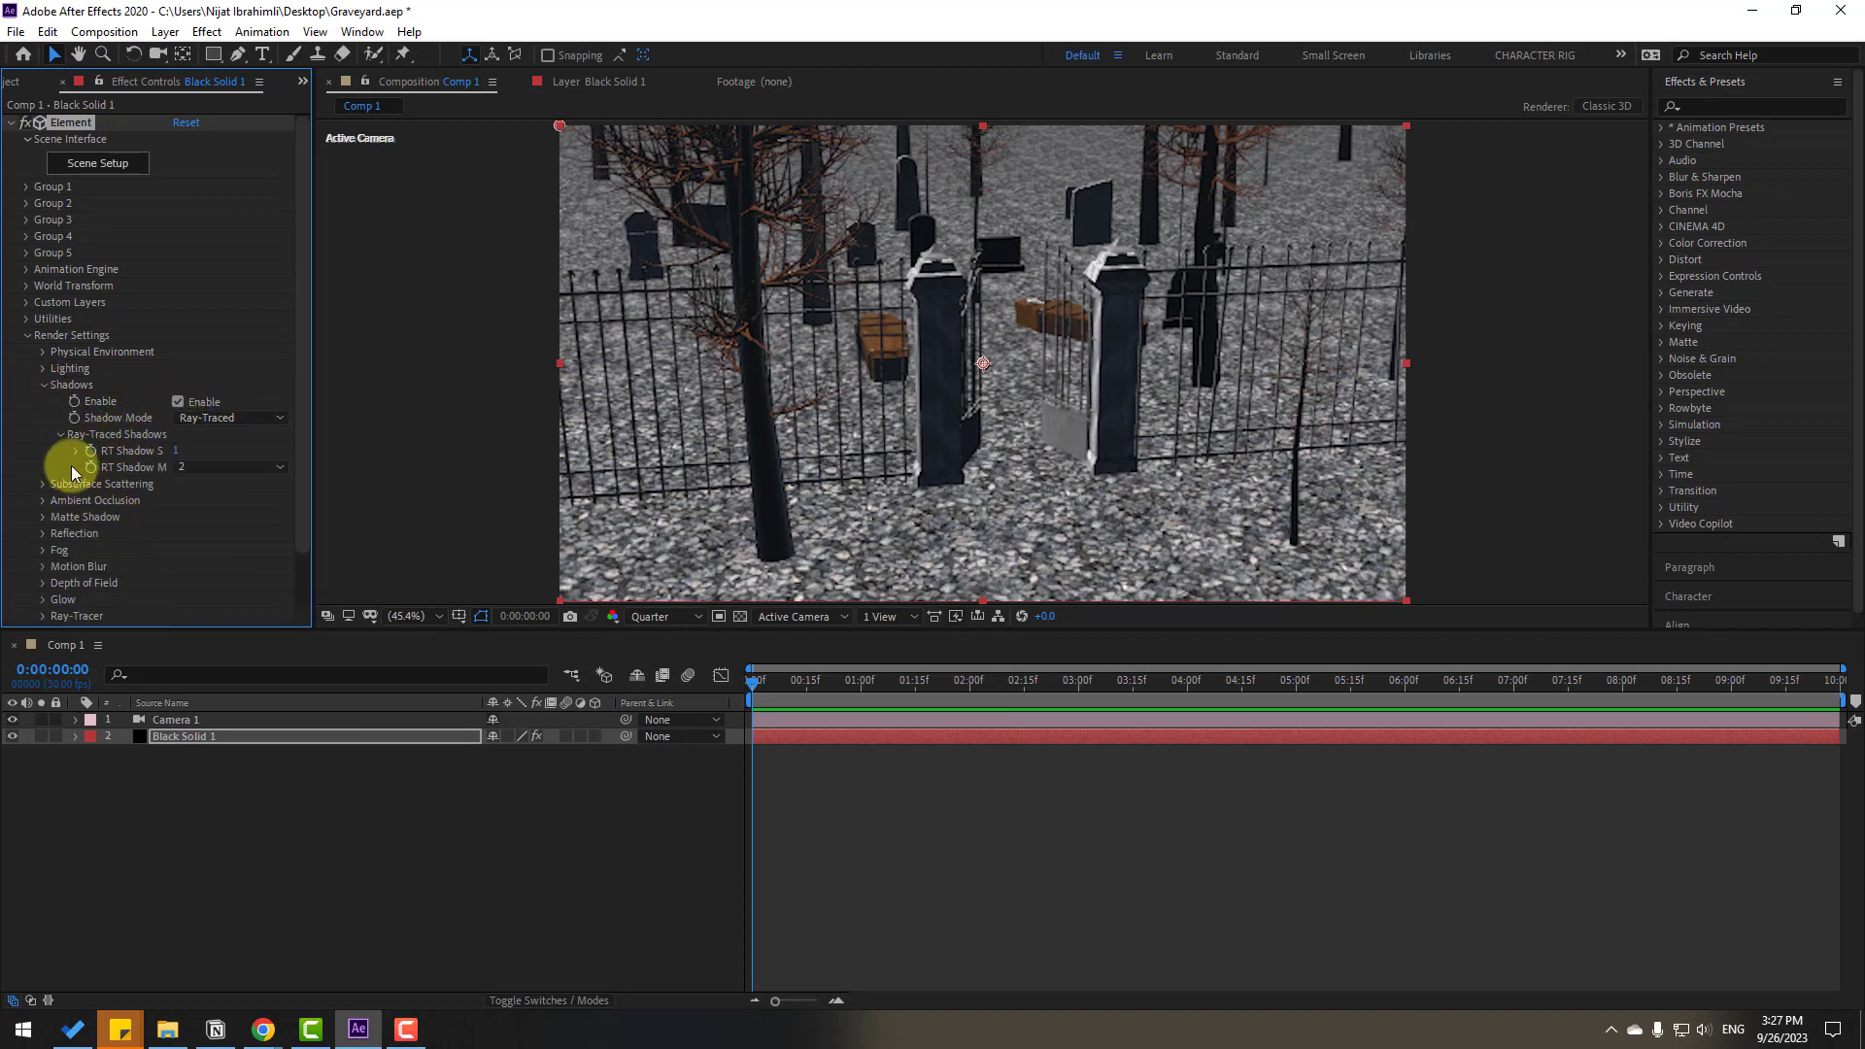
pyautogui.click(43, 386)
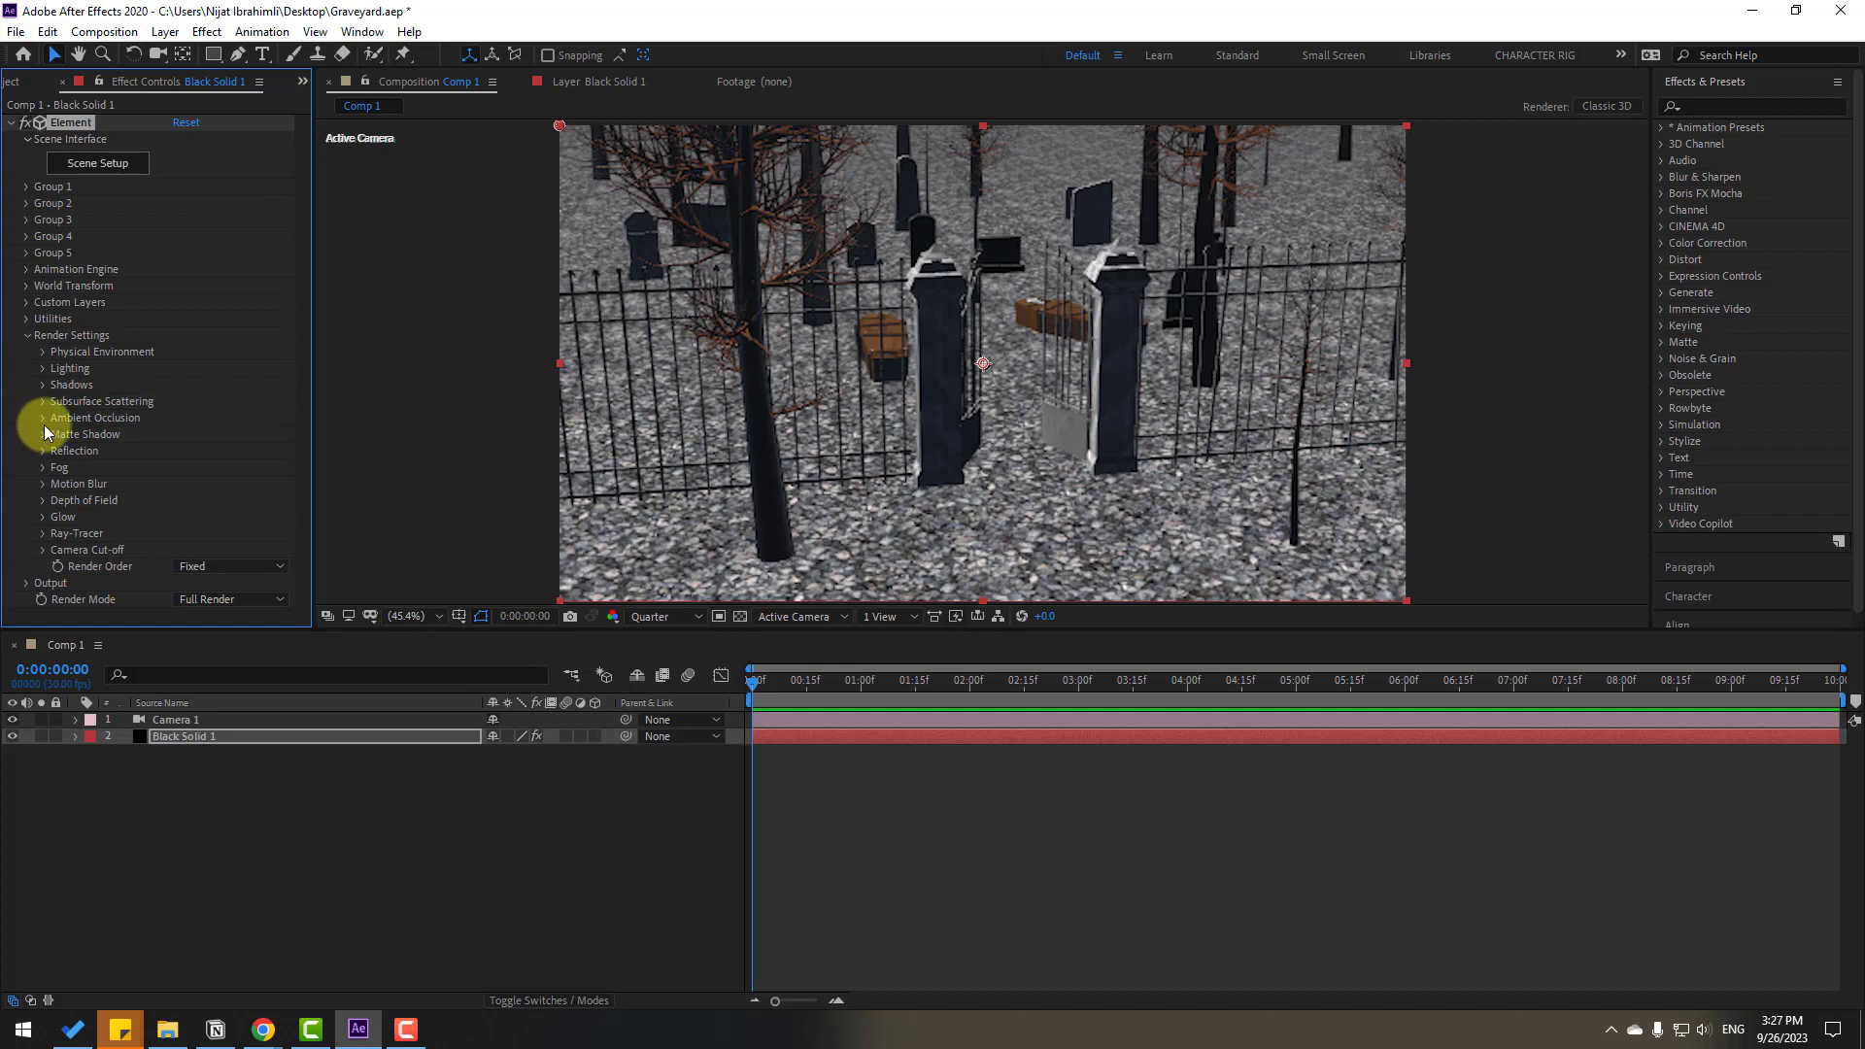
pyautogui.click(43, 418)
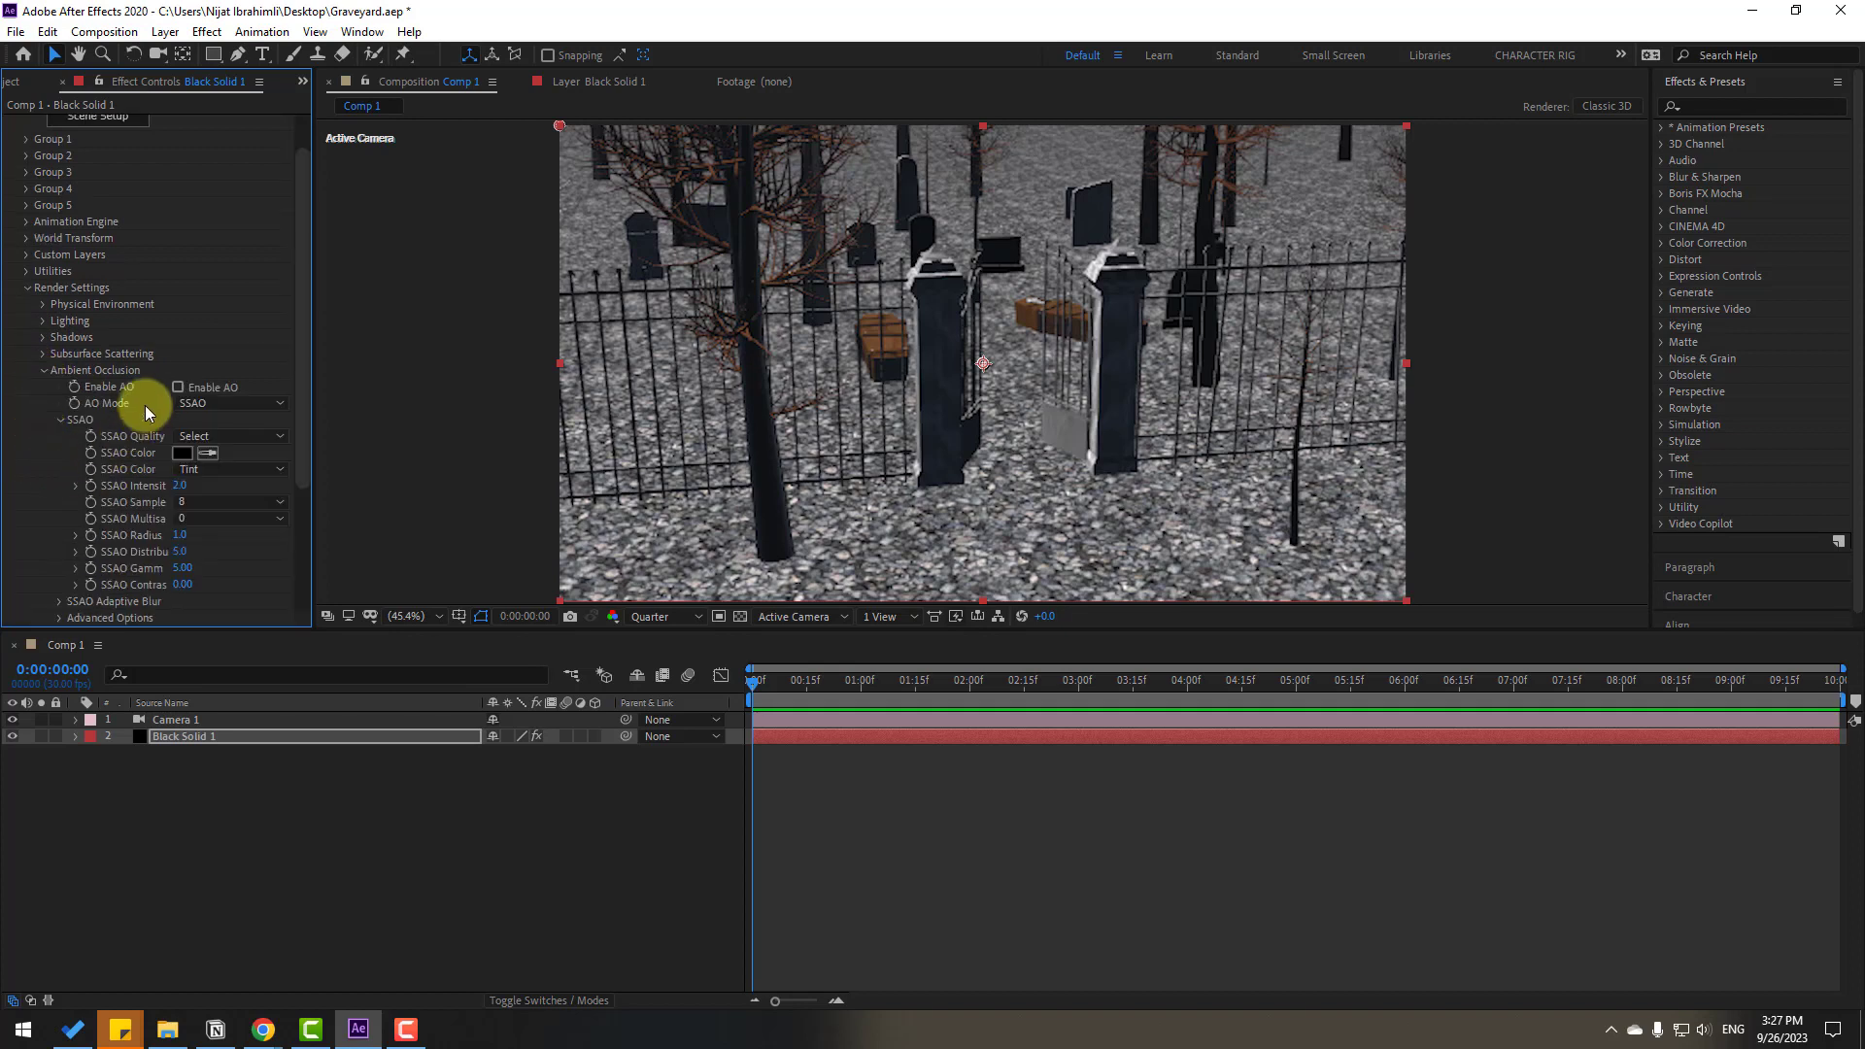
pyautogui.click(176, 387)
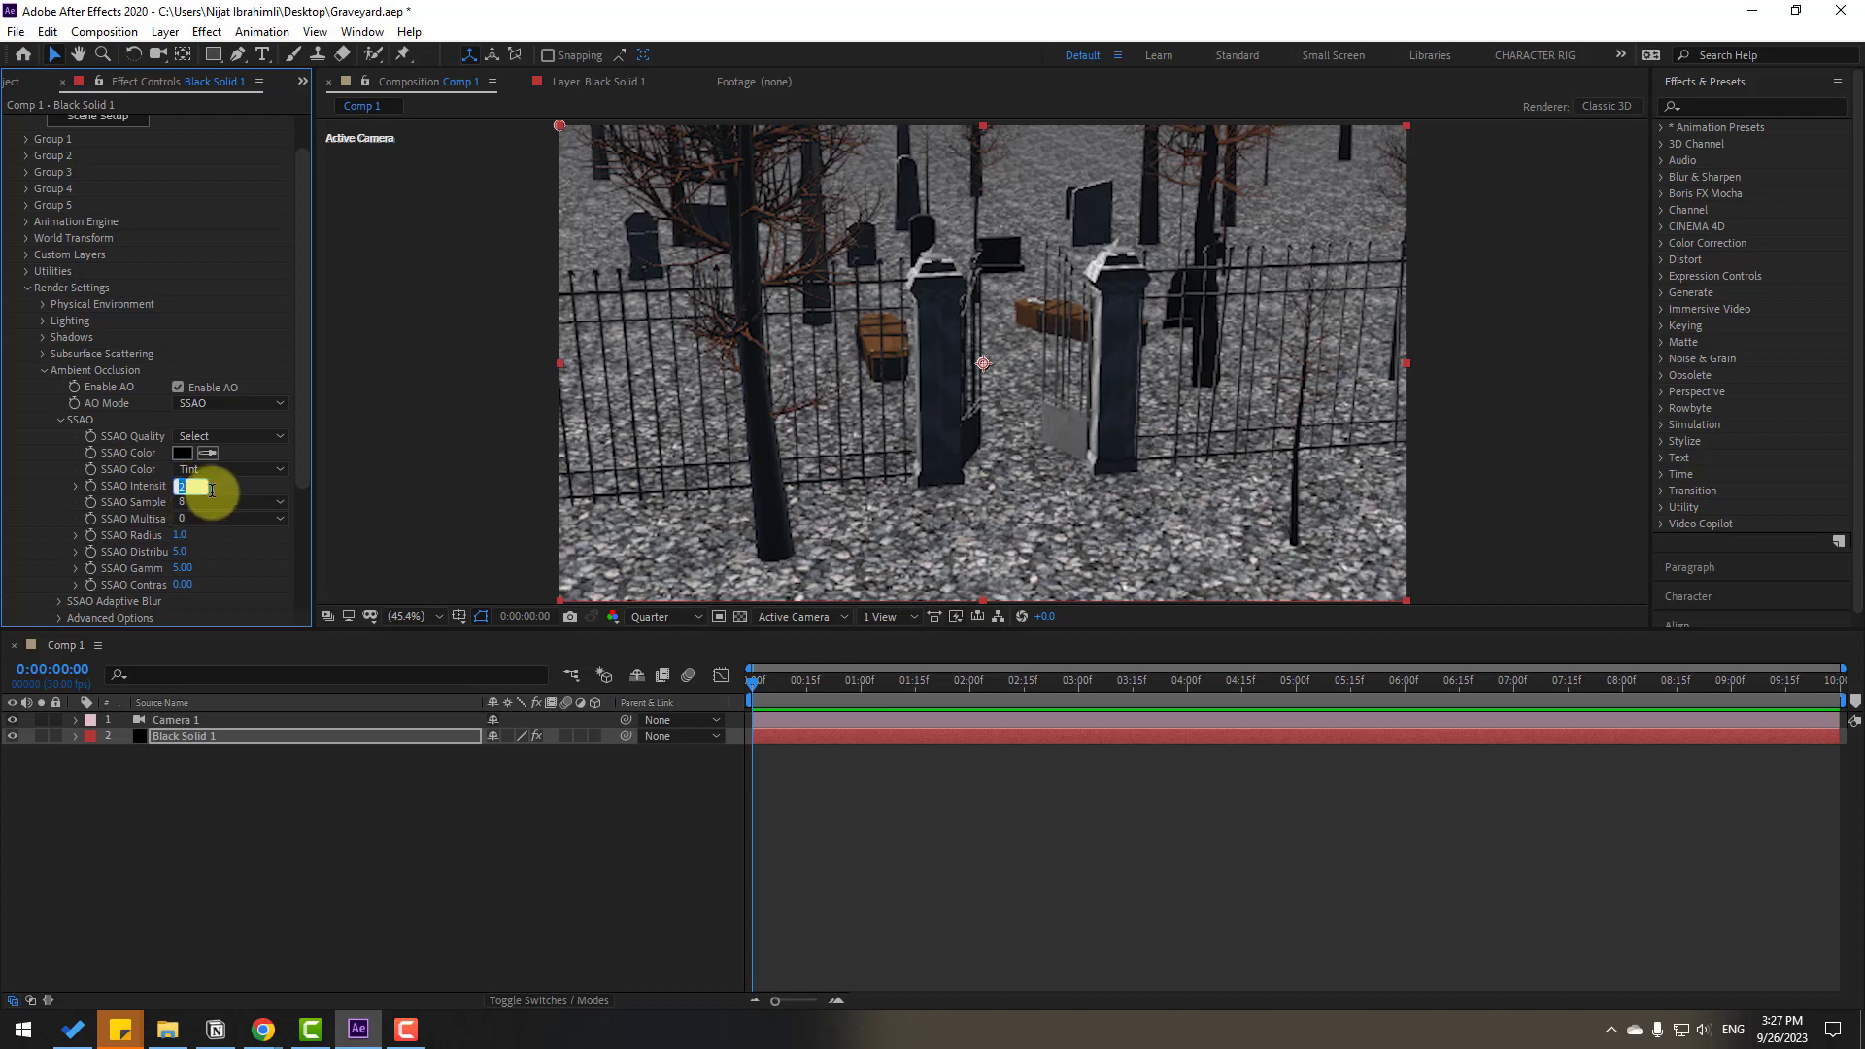
pyautogui.press('Return')
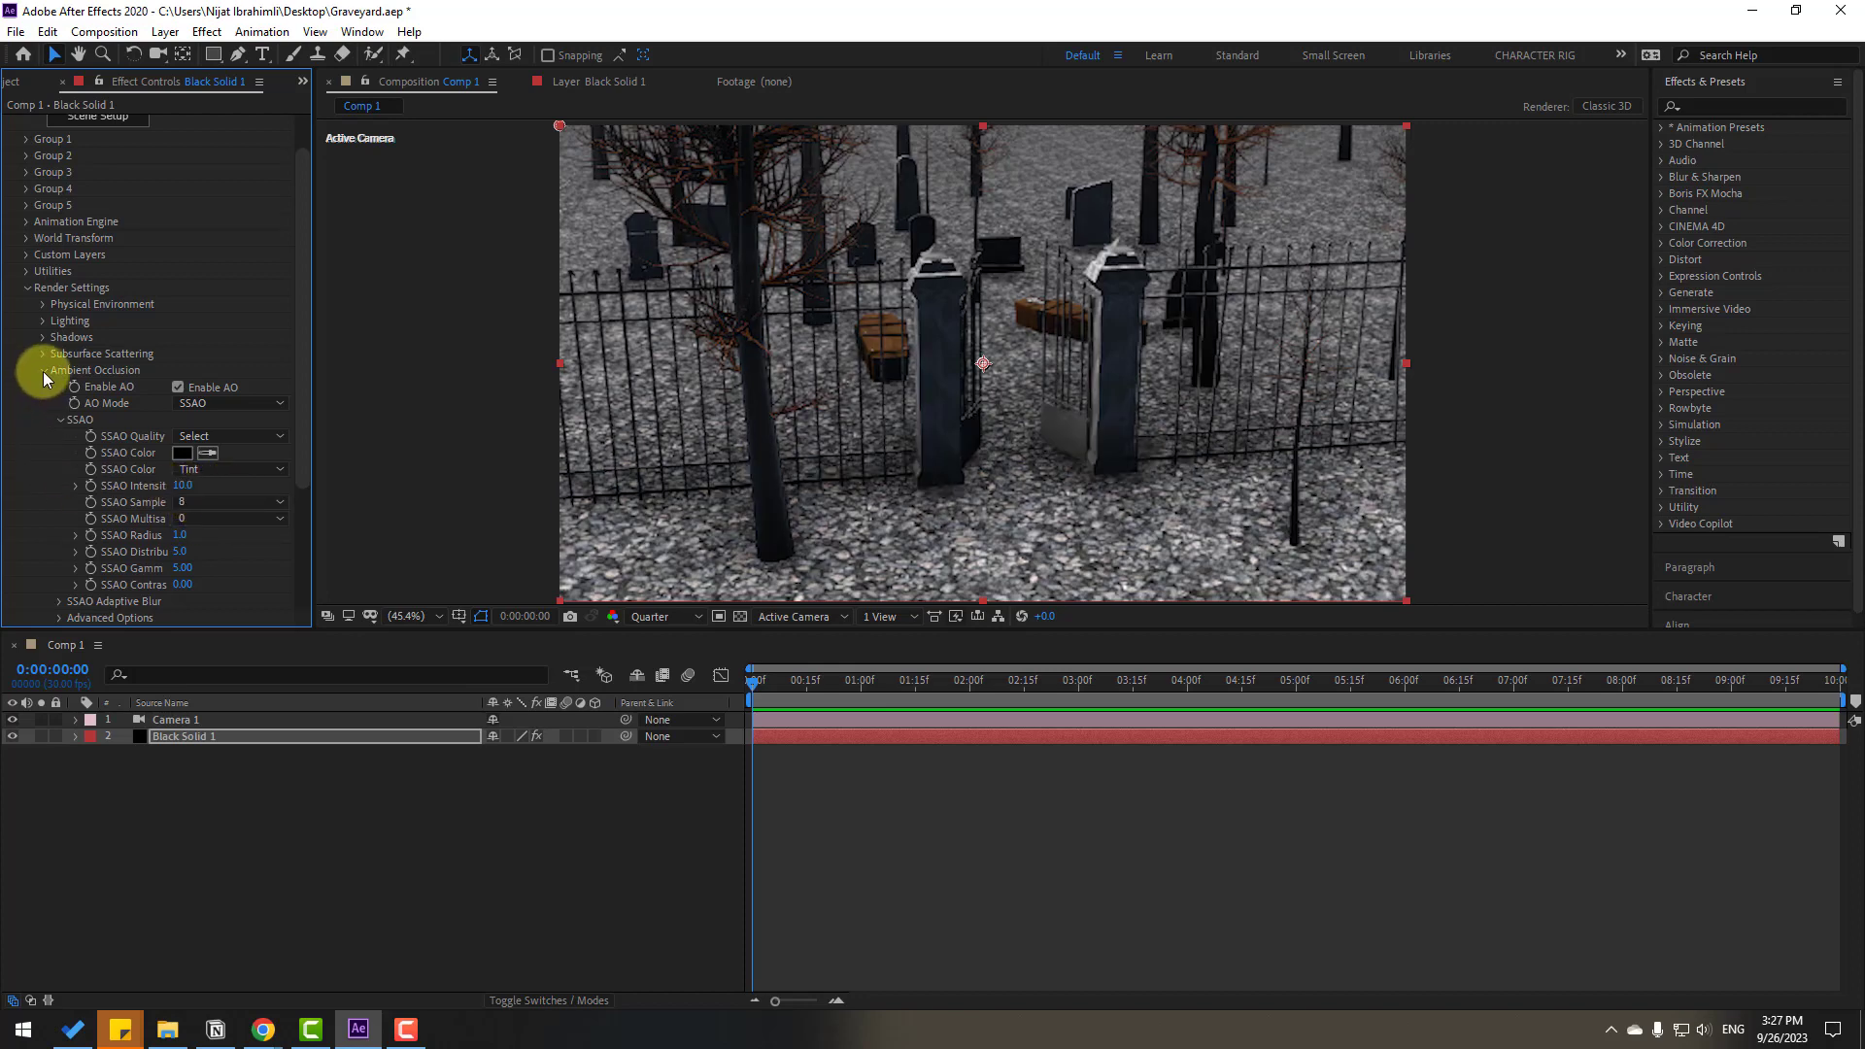
pyautogui.click(43, 371)
# Enable Element fog with start distance 360.0, range 890.0 and the dark grey colour 4A4A4A
pyautogui.click(43, 469)
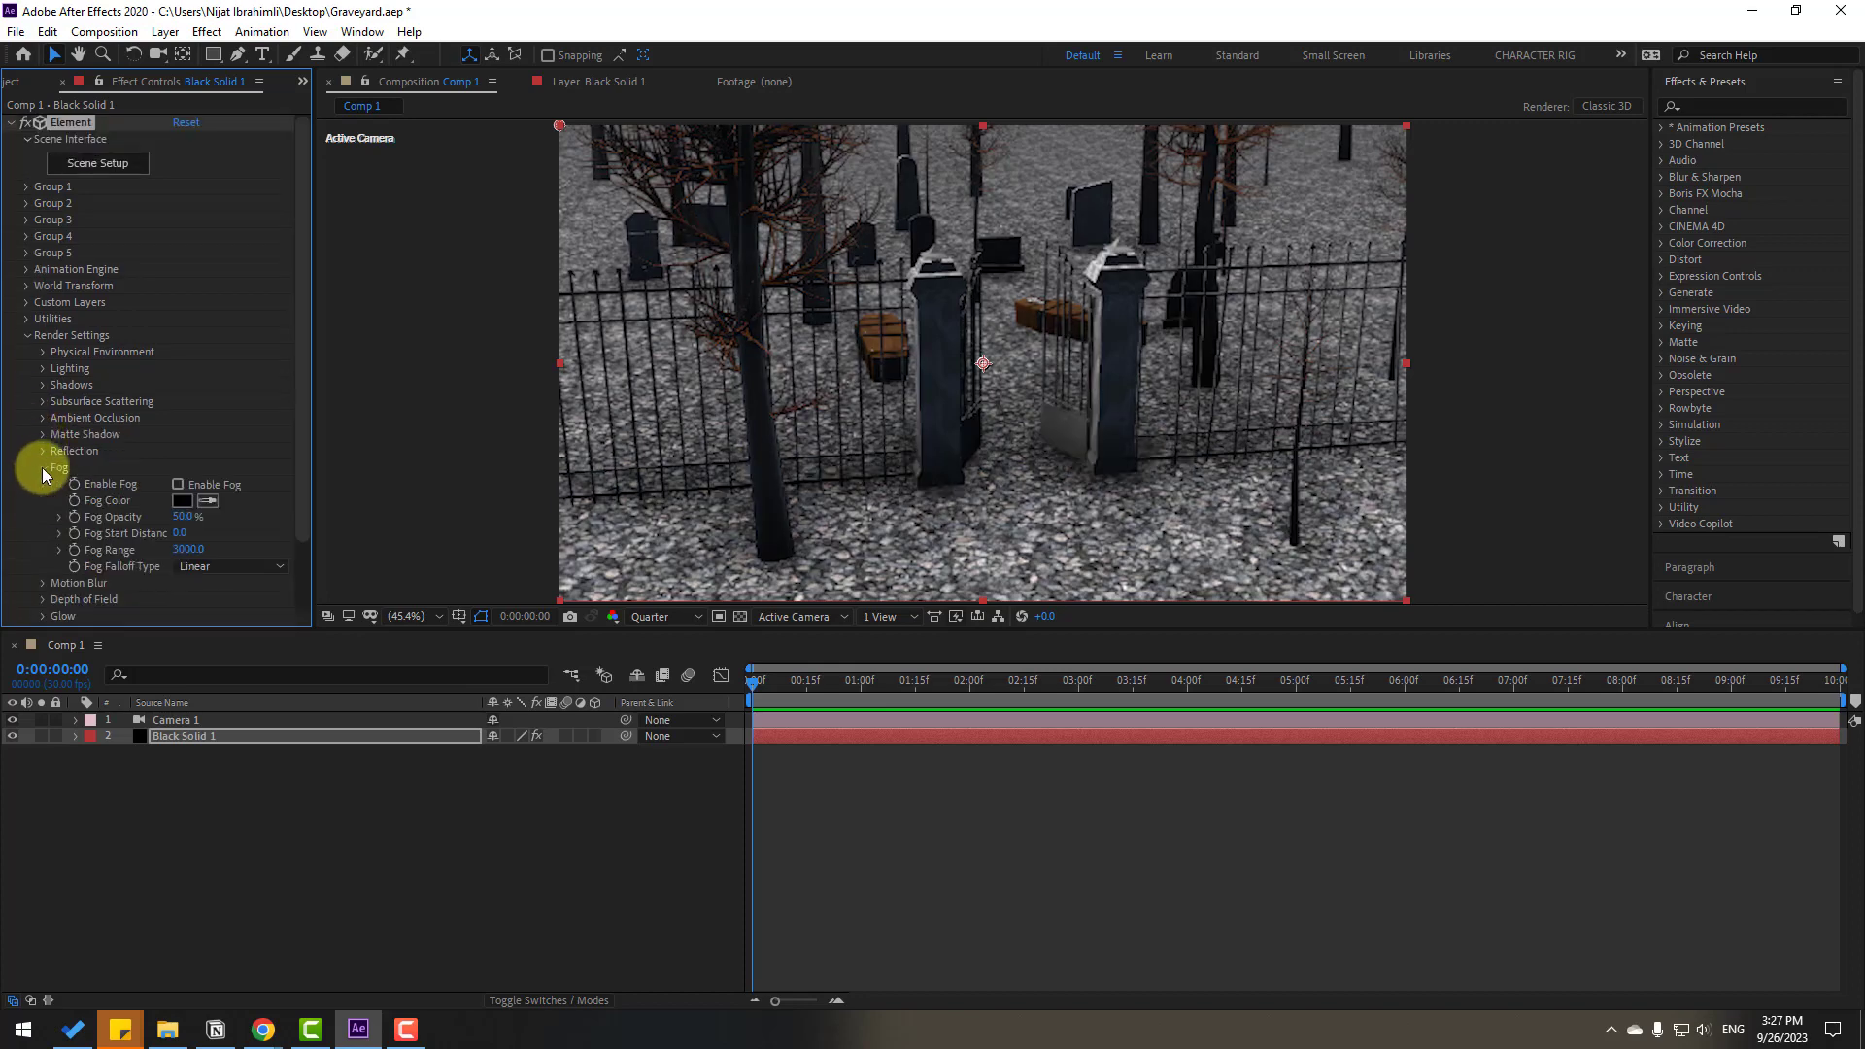
pyautogui.click(179, 482)
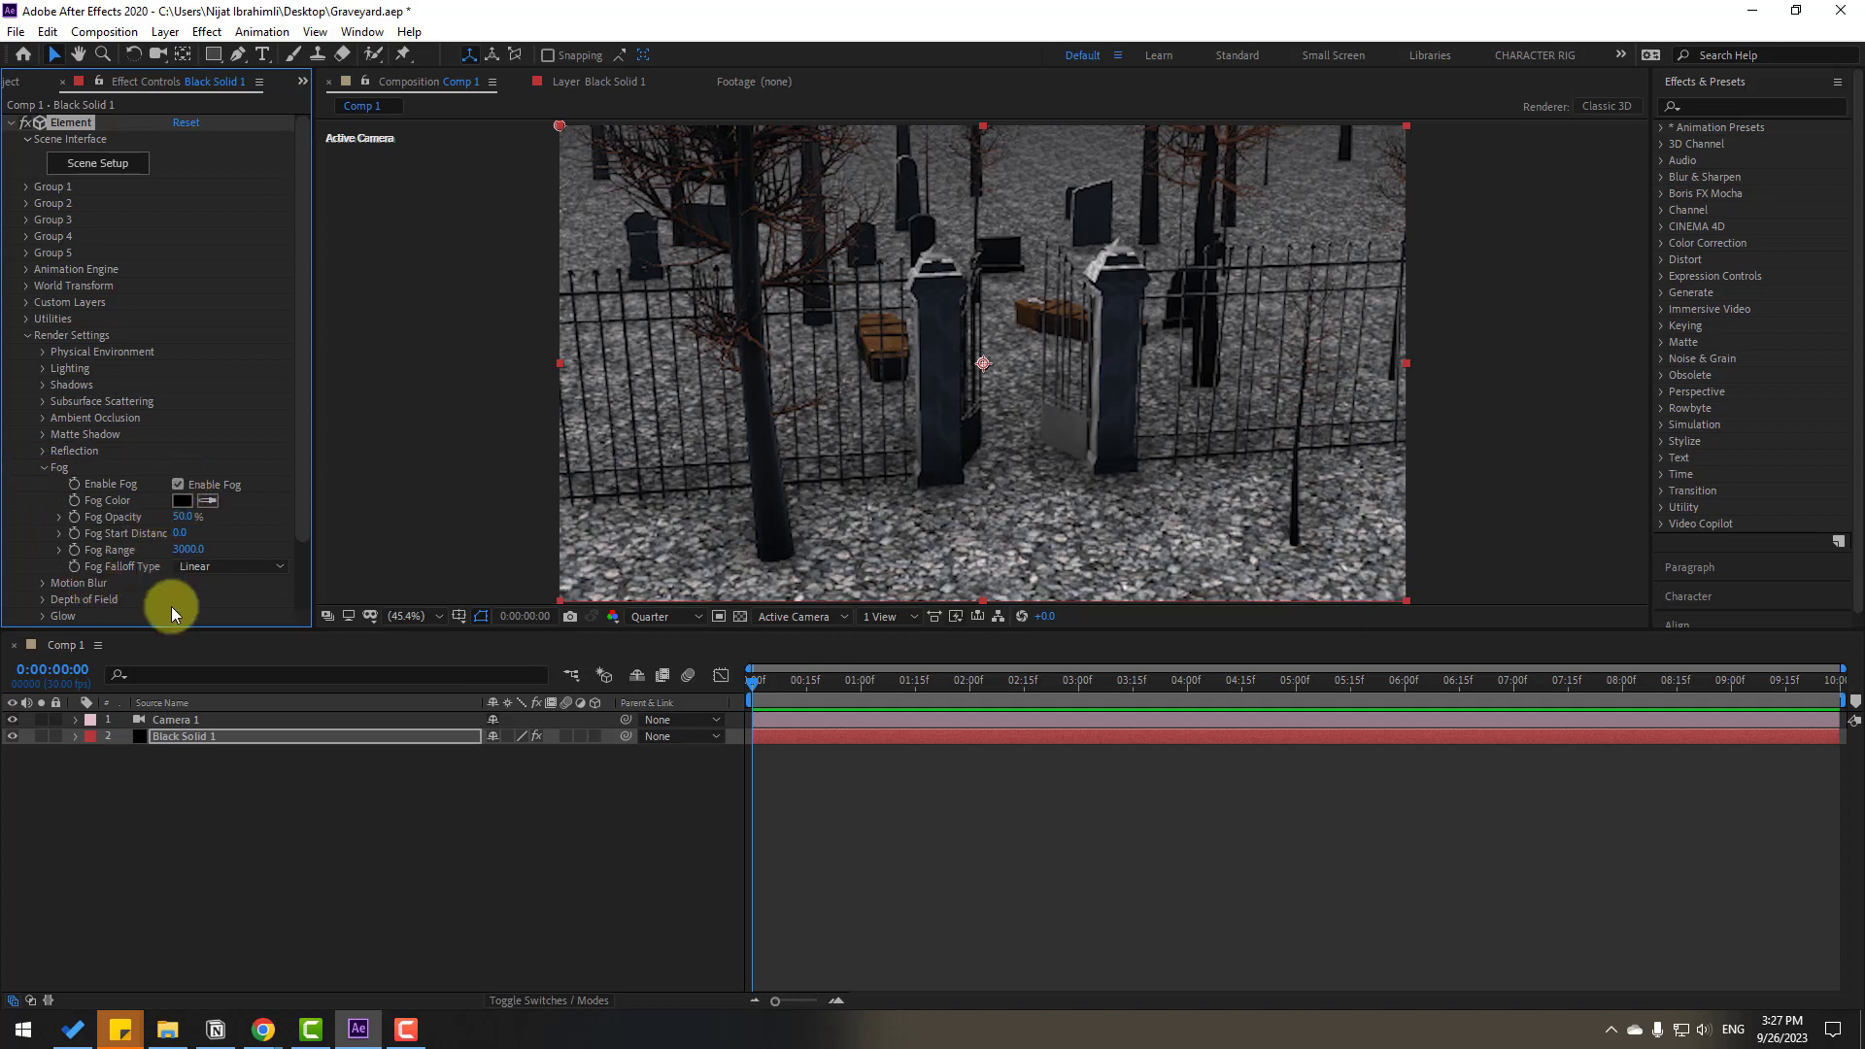
pyautogui.moveTo(180, 536); pyautogui.dragTo(2, 550)
pyautogui.click(182, 505)
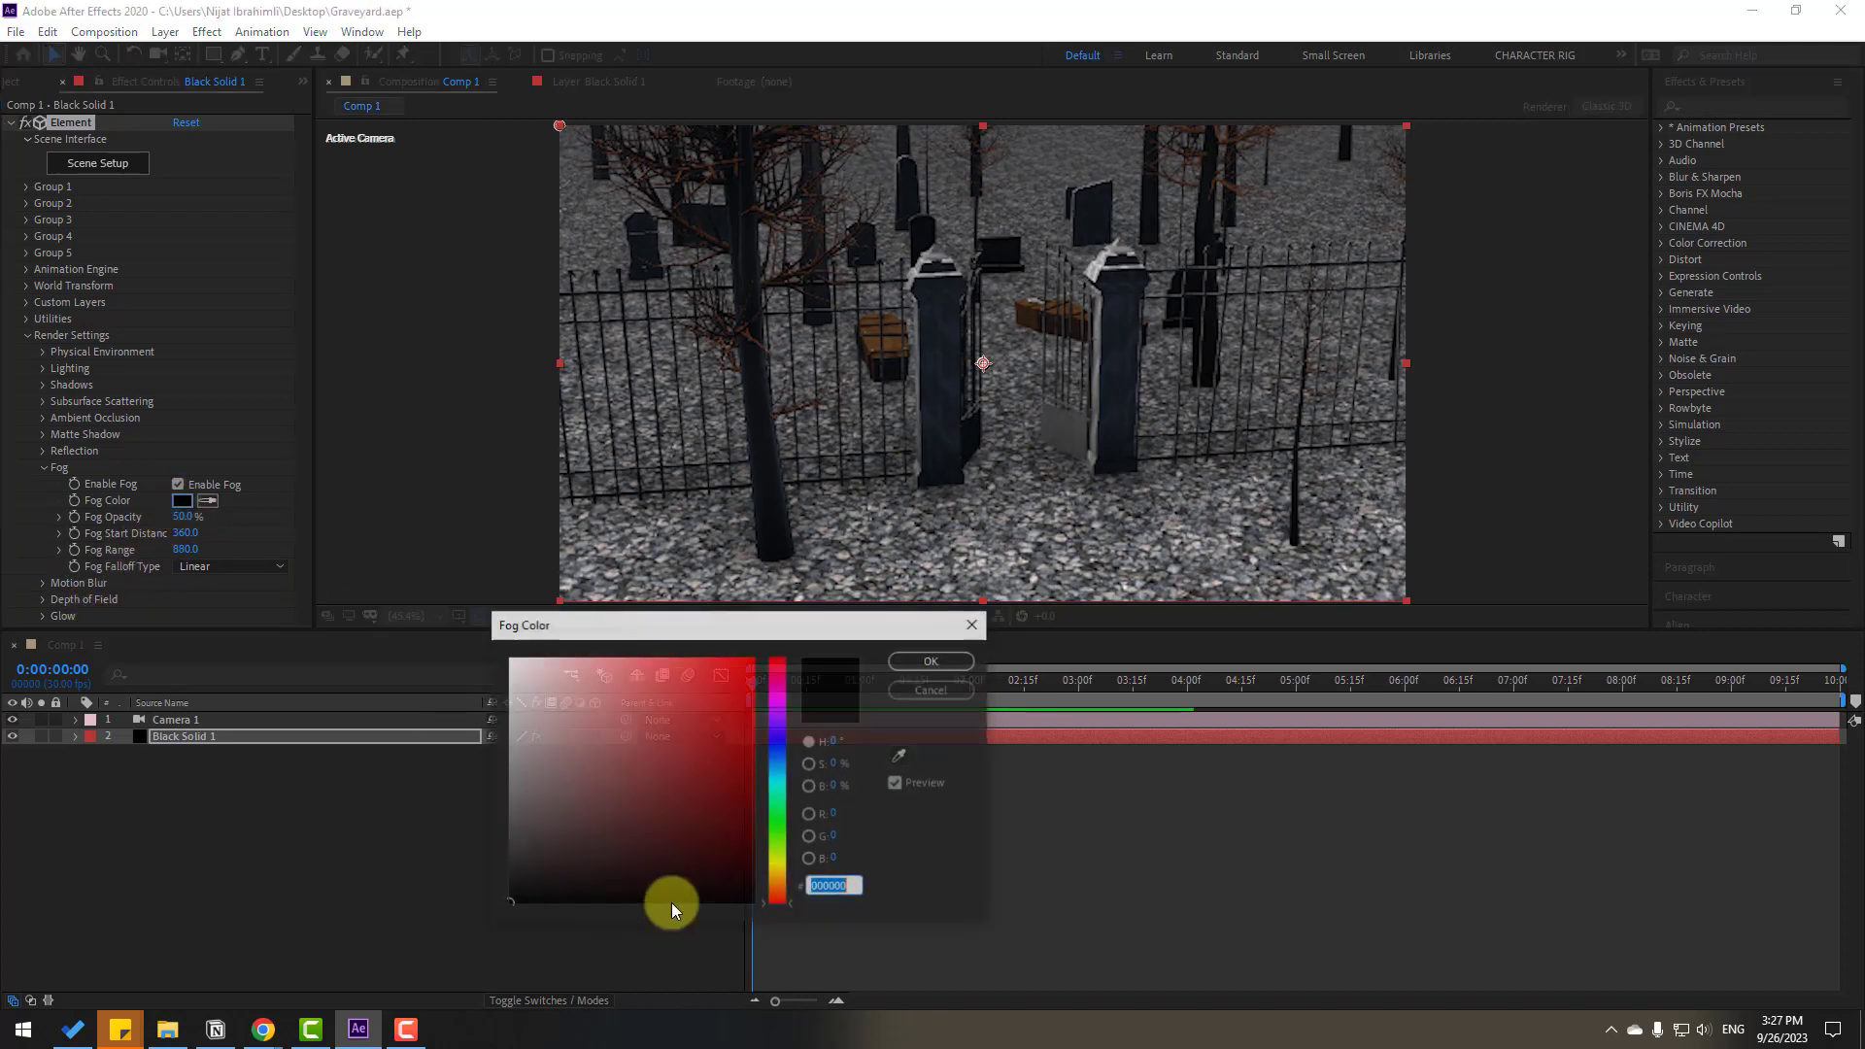
pyautogui.moveTo(666, 894); pyautogui.dragTo(468, 829)
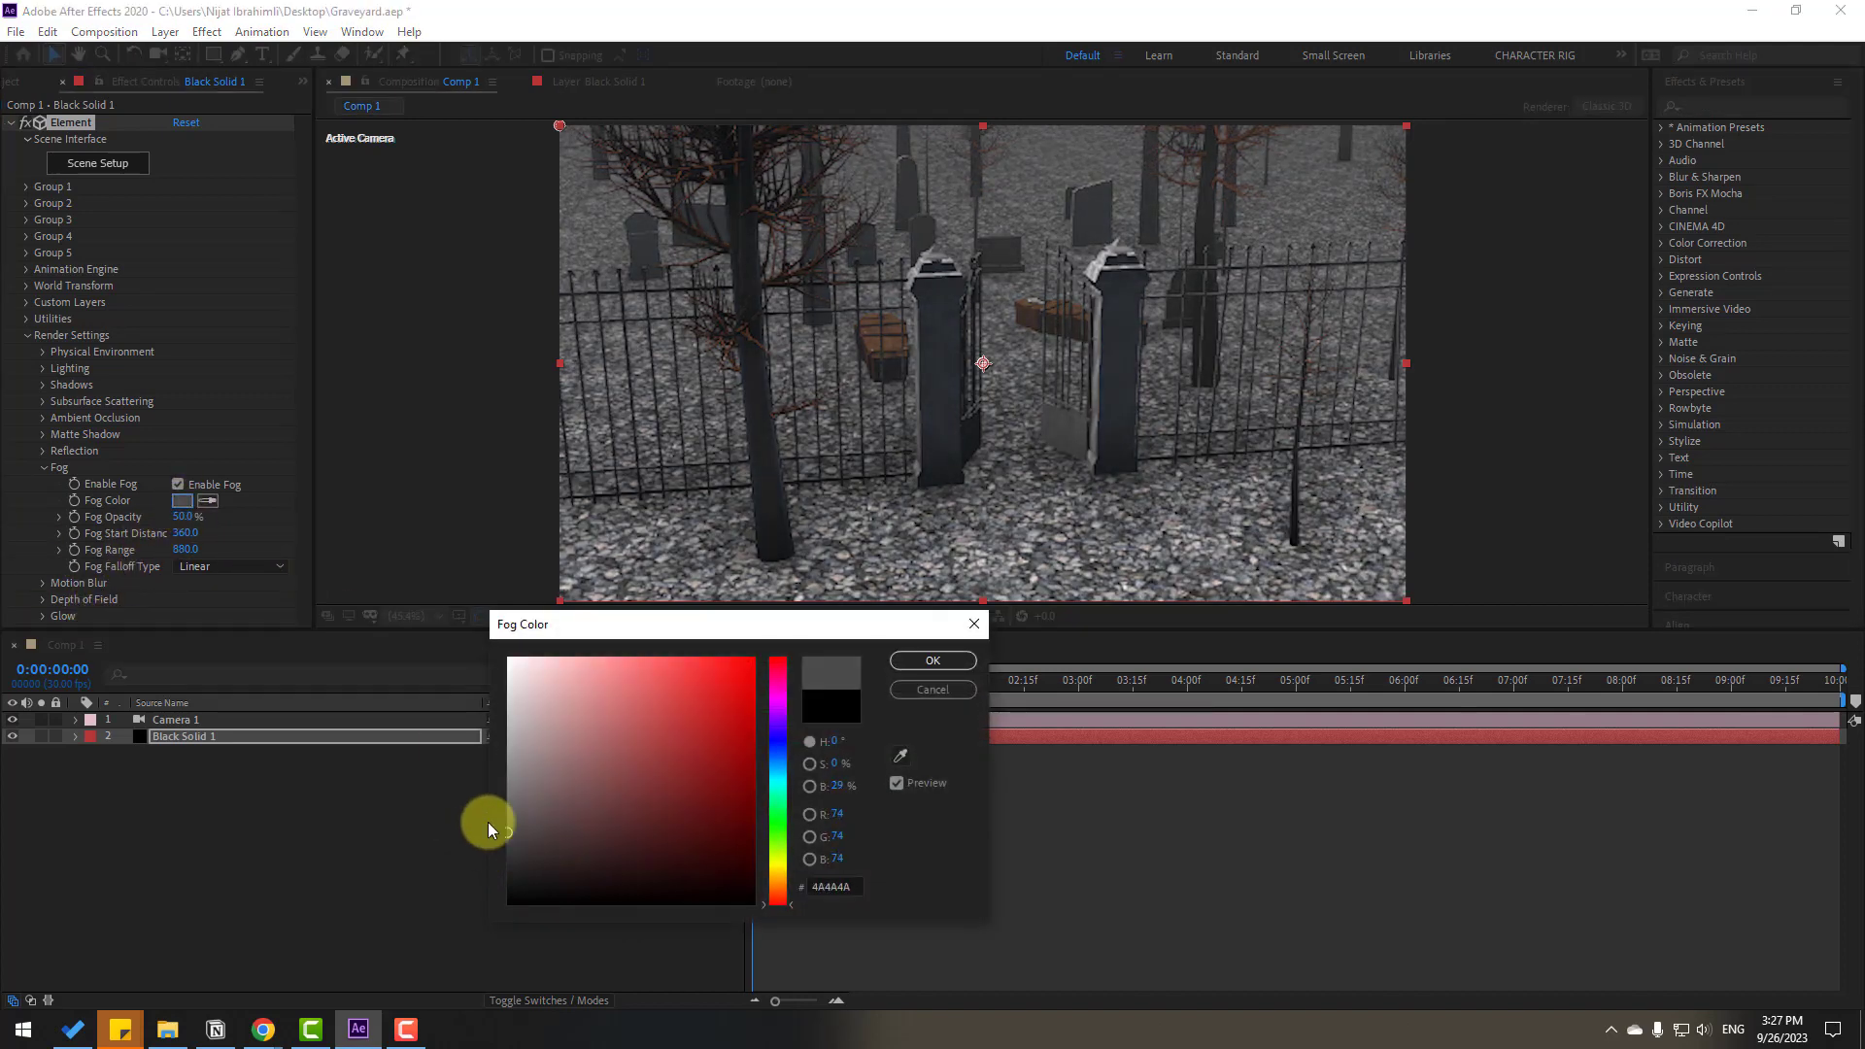
pyautogui.click(916, 665)
# Add a Spot light with 100% intensity, 90° cone angle and shadow casting to the composition
pyautogui.click(264, 917)
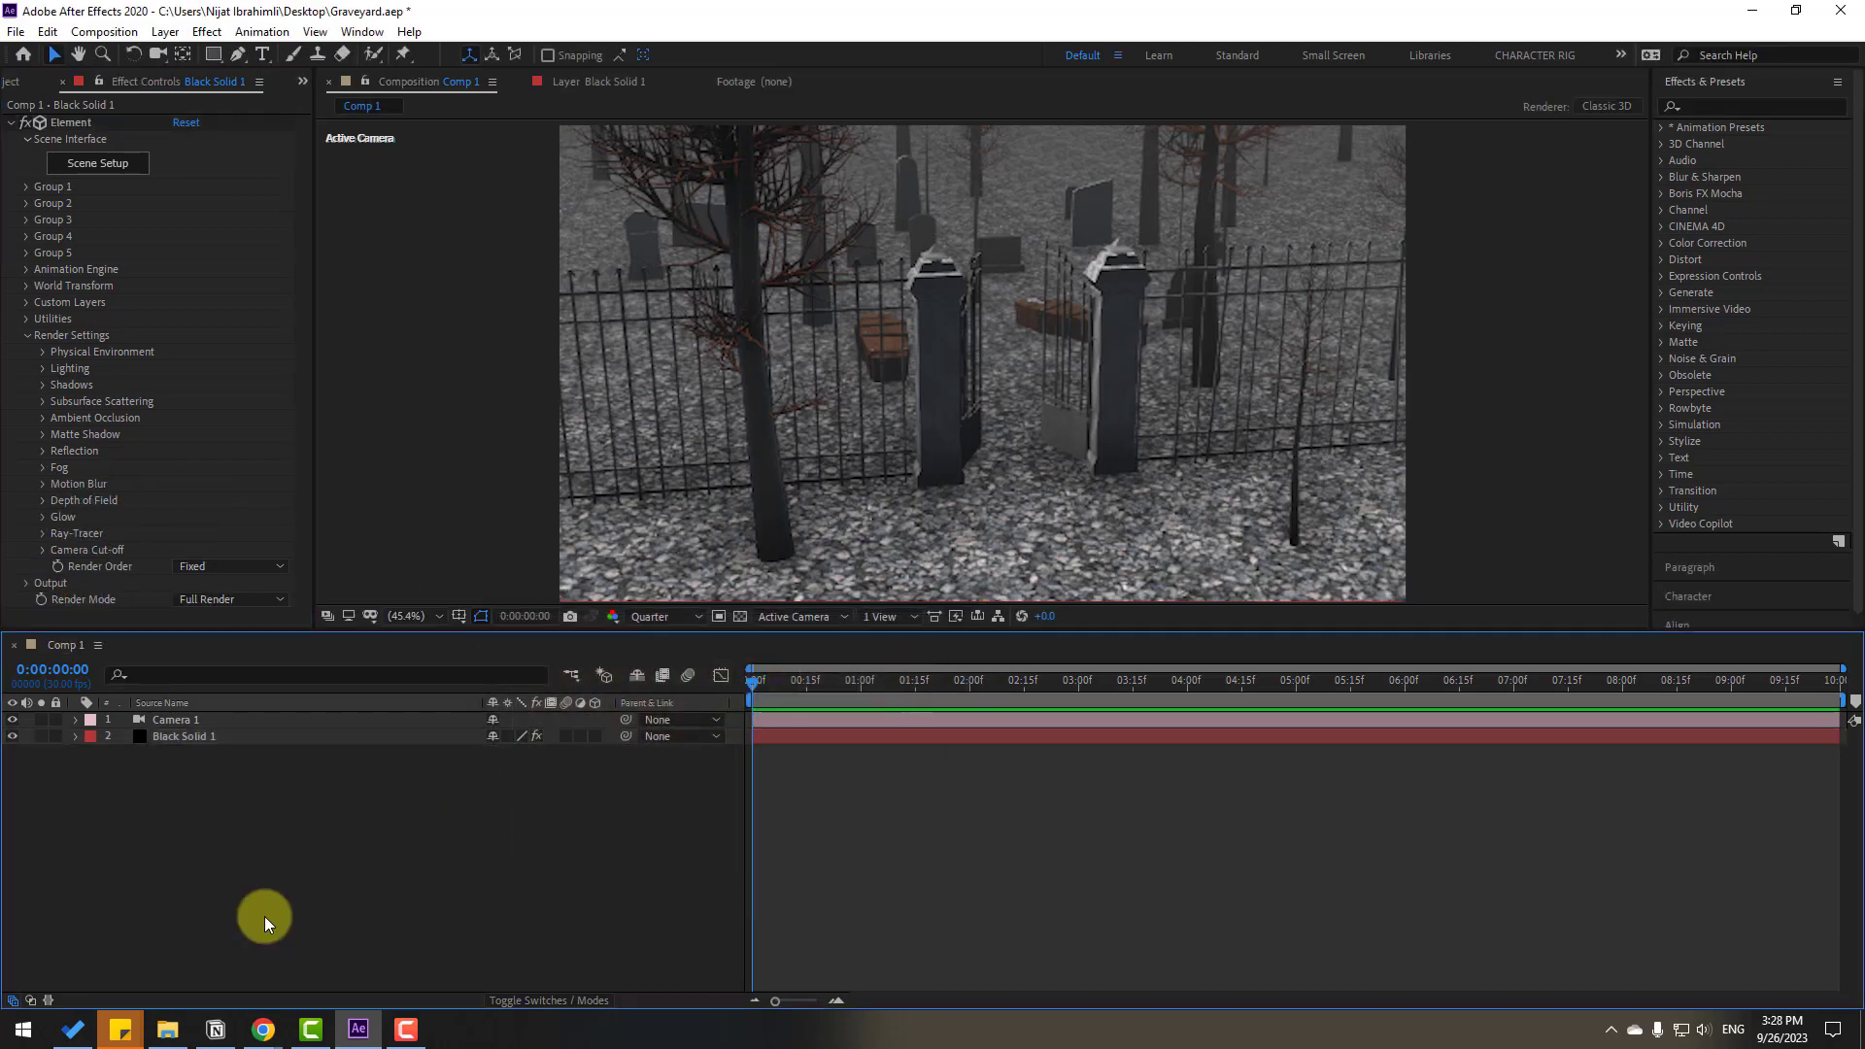
pyautogui.rightClick(204, 814)
pyautogui.moveTo(347, 603)
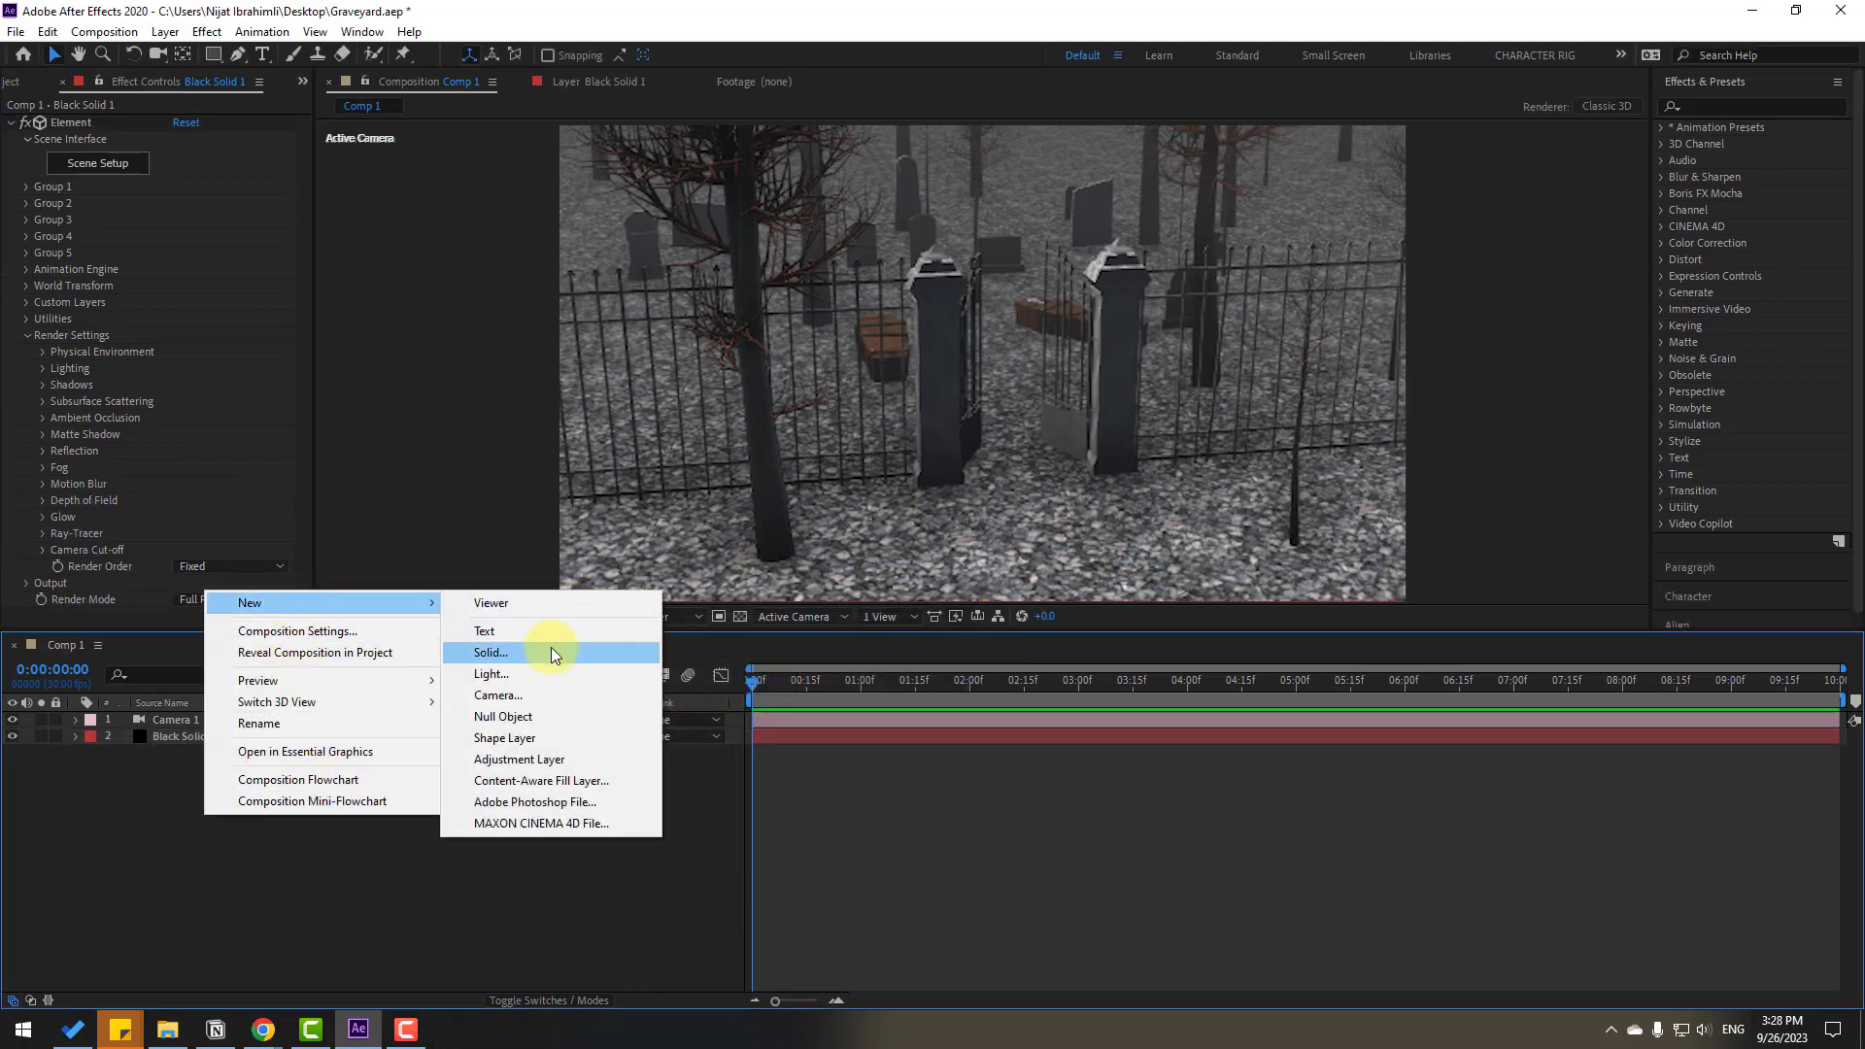
pyautogui.click(488, 673)
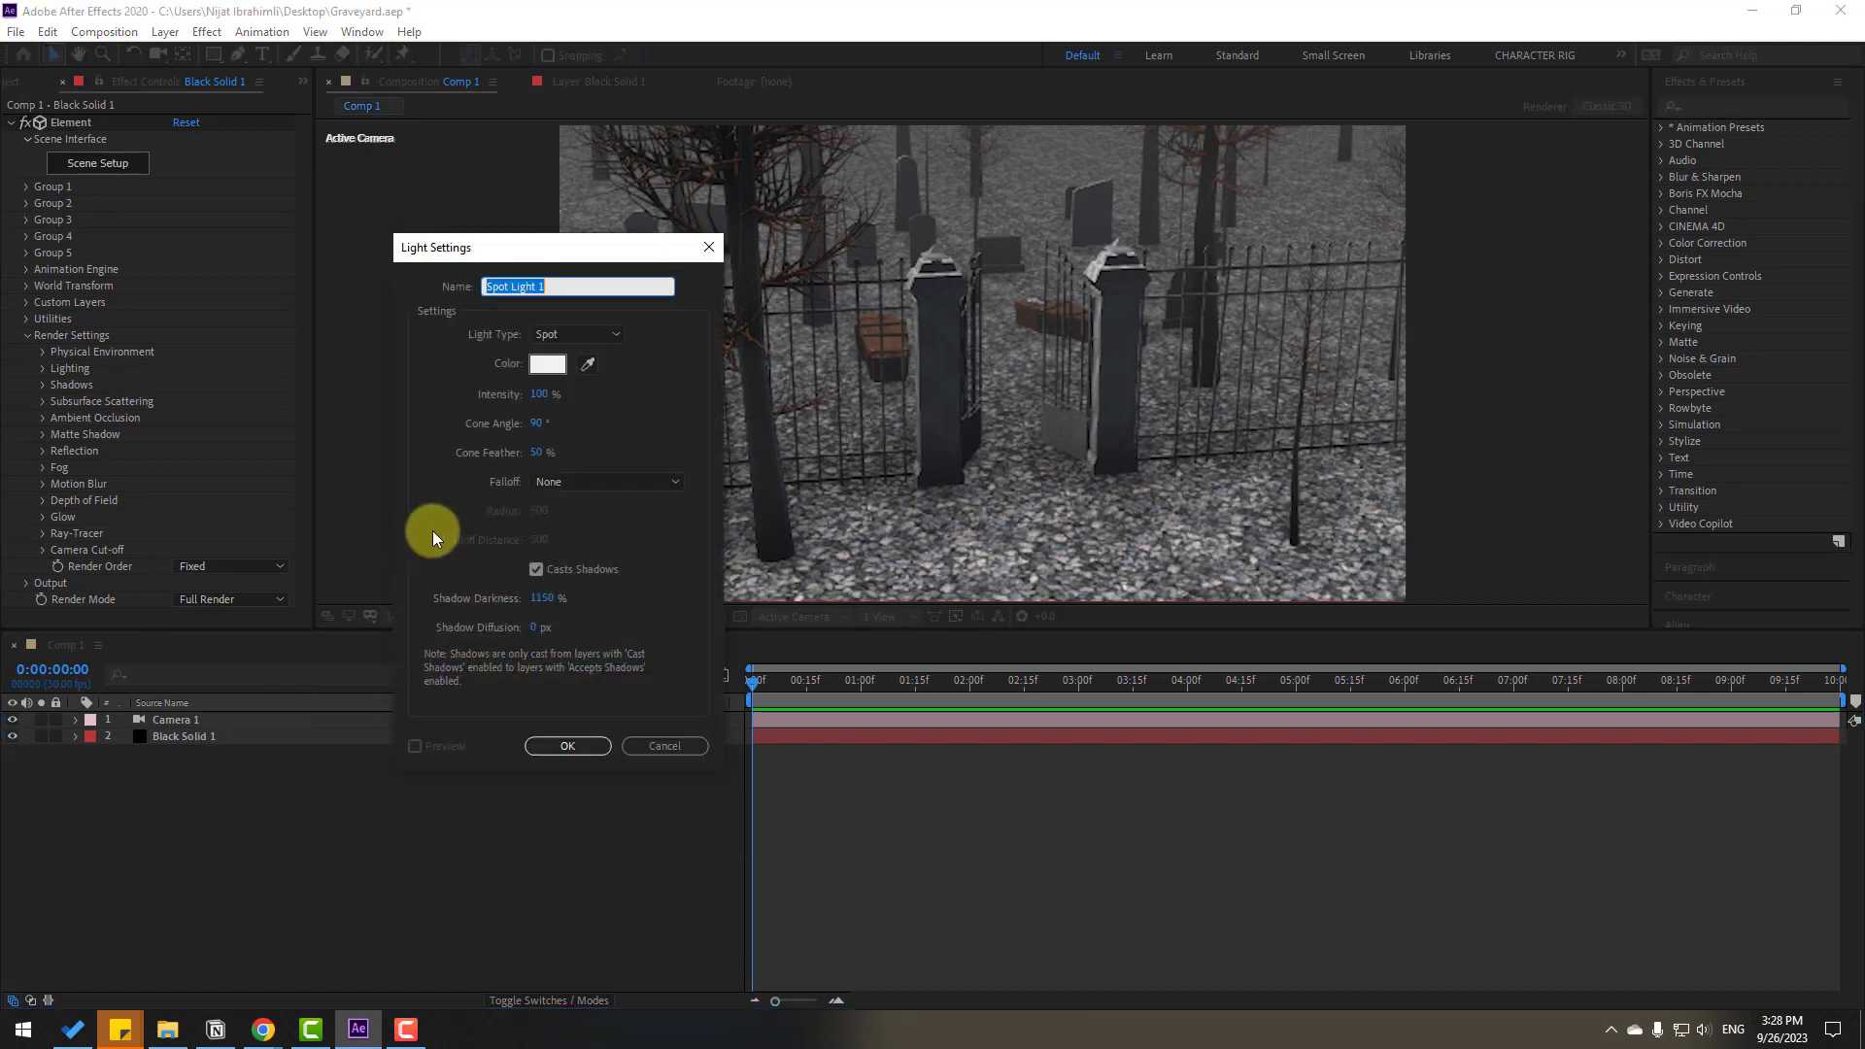
pyautogui.click(579, 339)
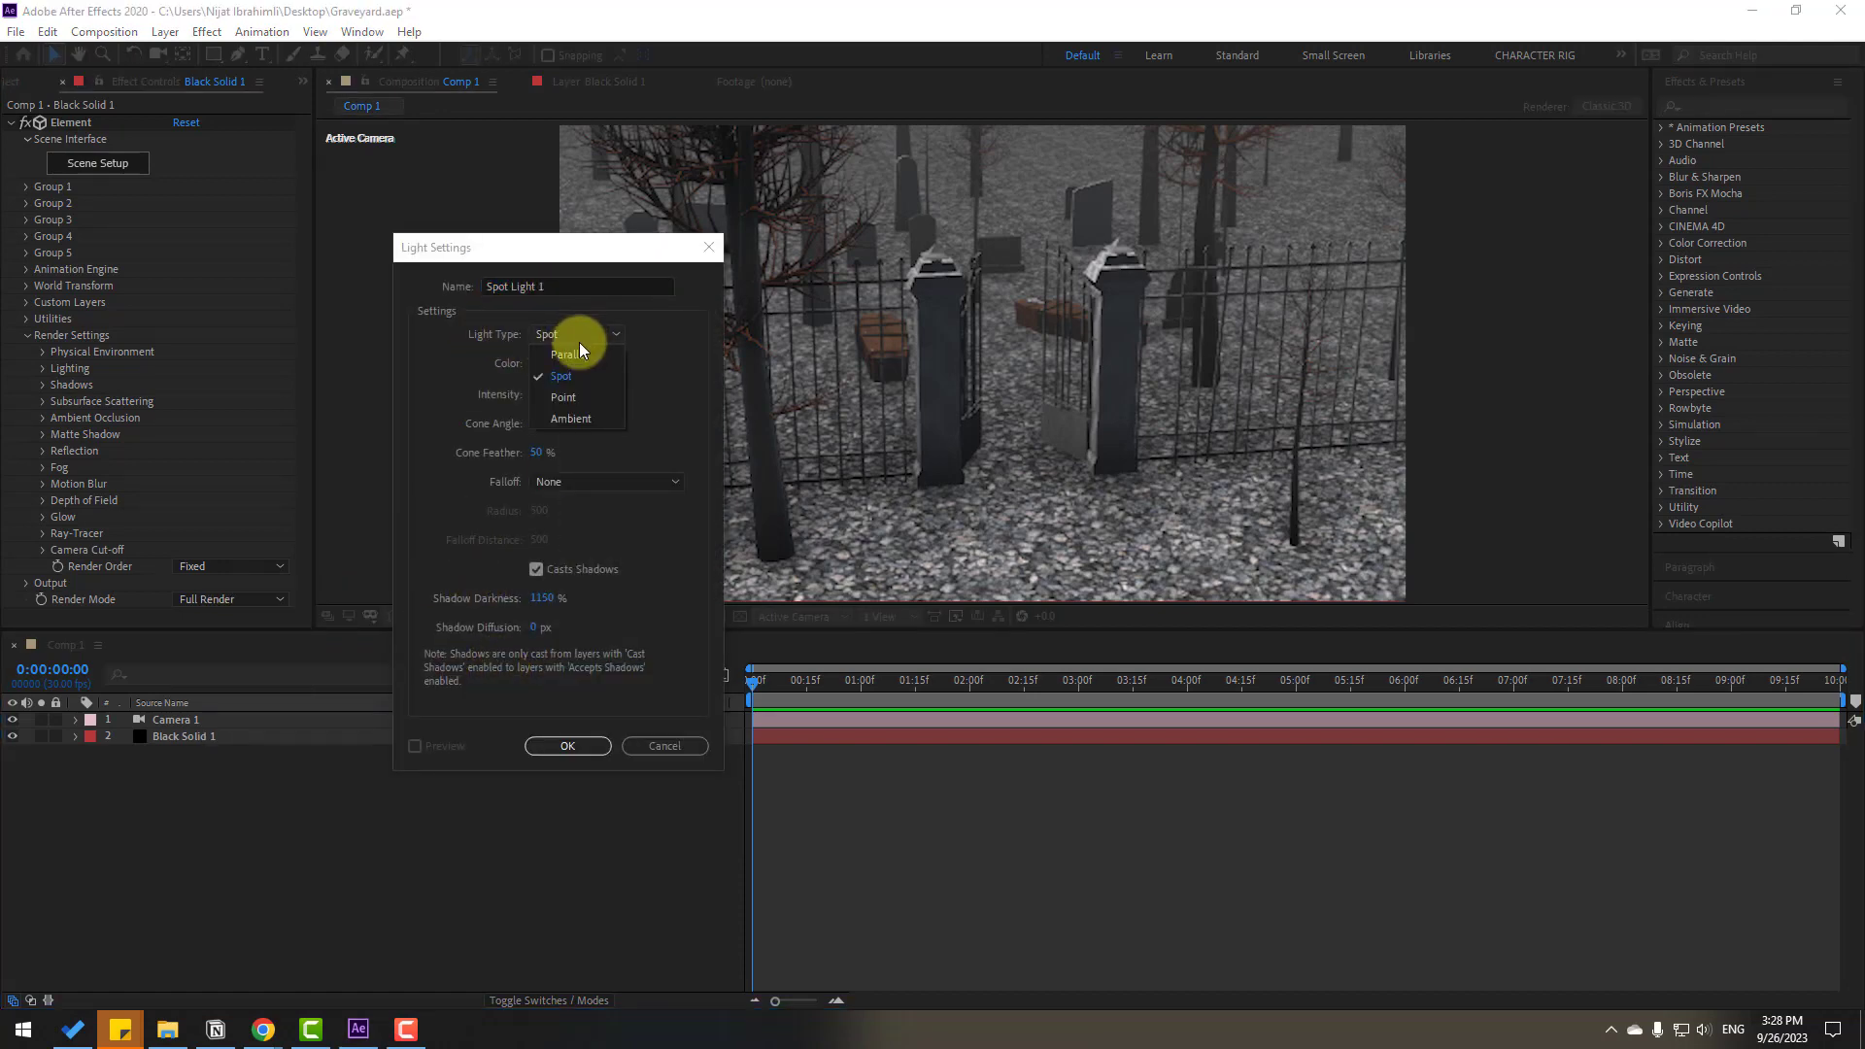
pyautogui.click(557, 376)
pyautogui.click(569, 746)
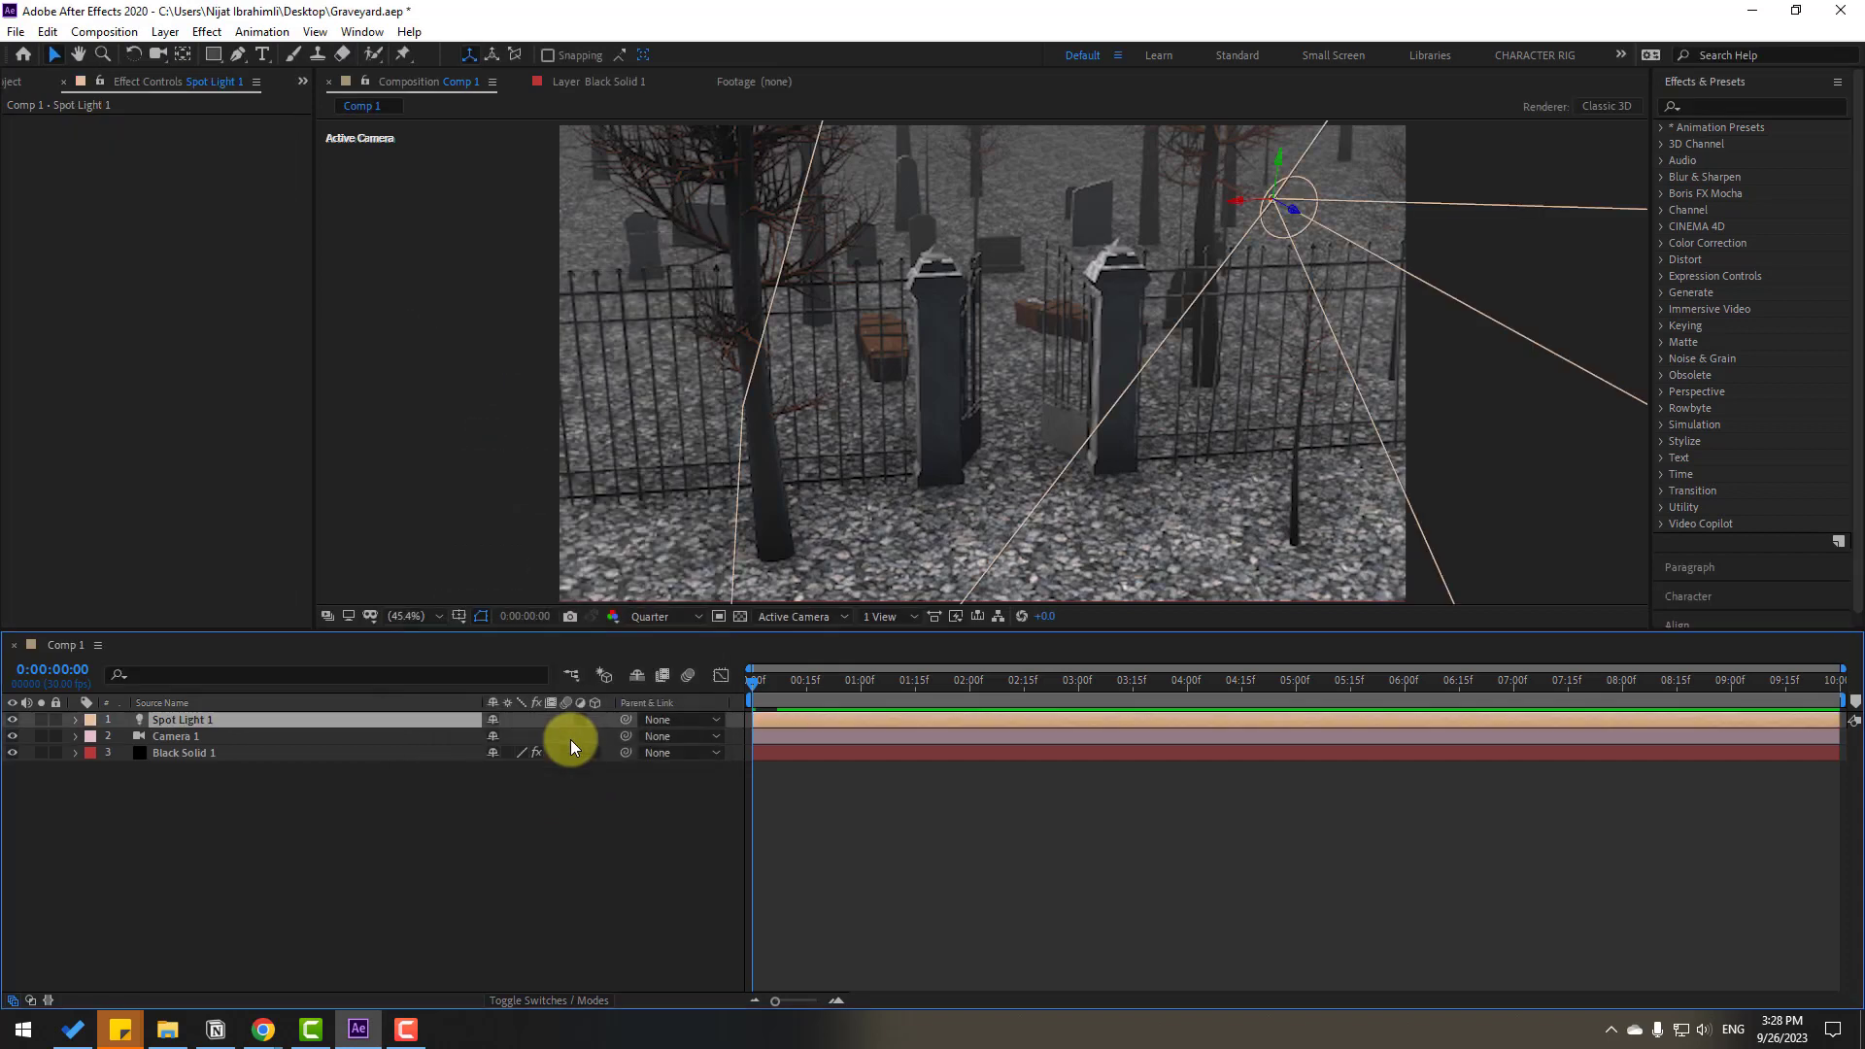
# Set the Element effect's Add Lighting to None and compare the scene with Use Comp Lights off and on
pyautogui.click(178, 754)
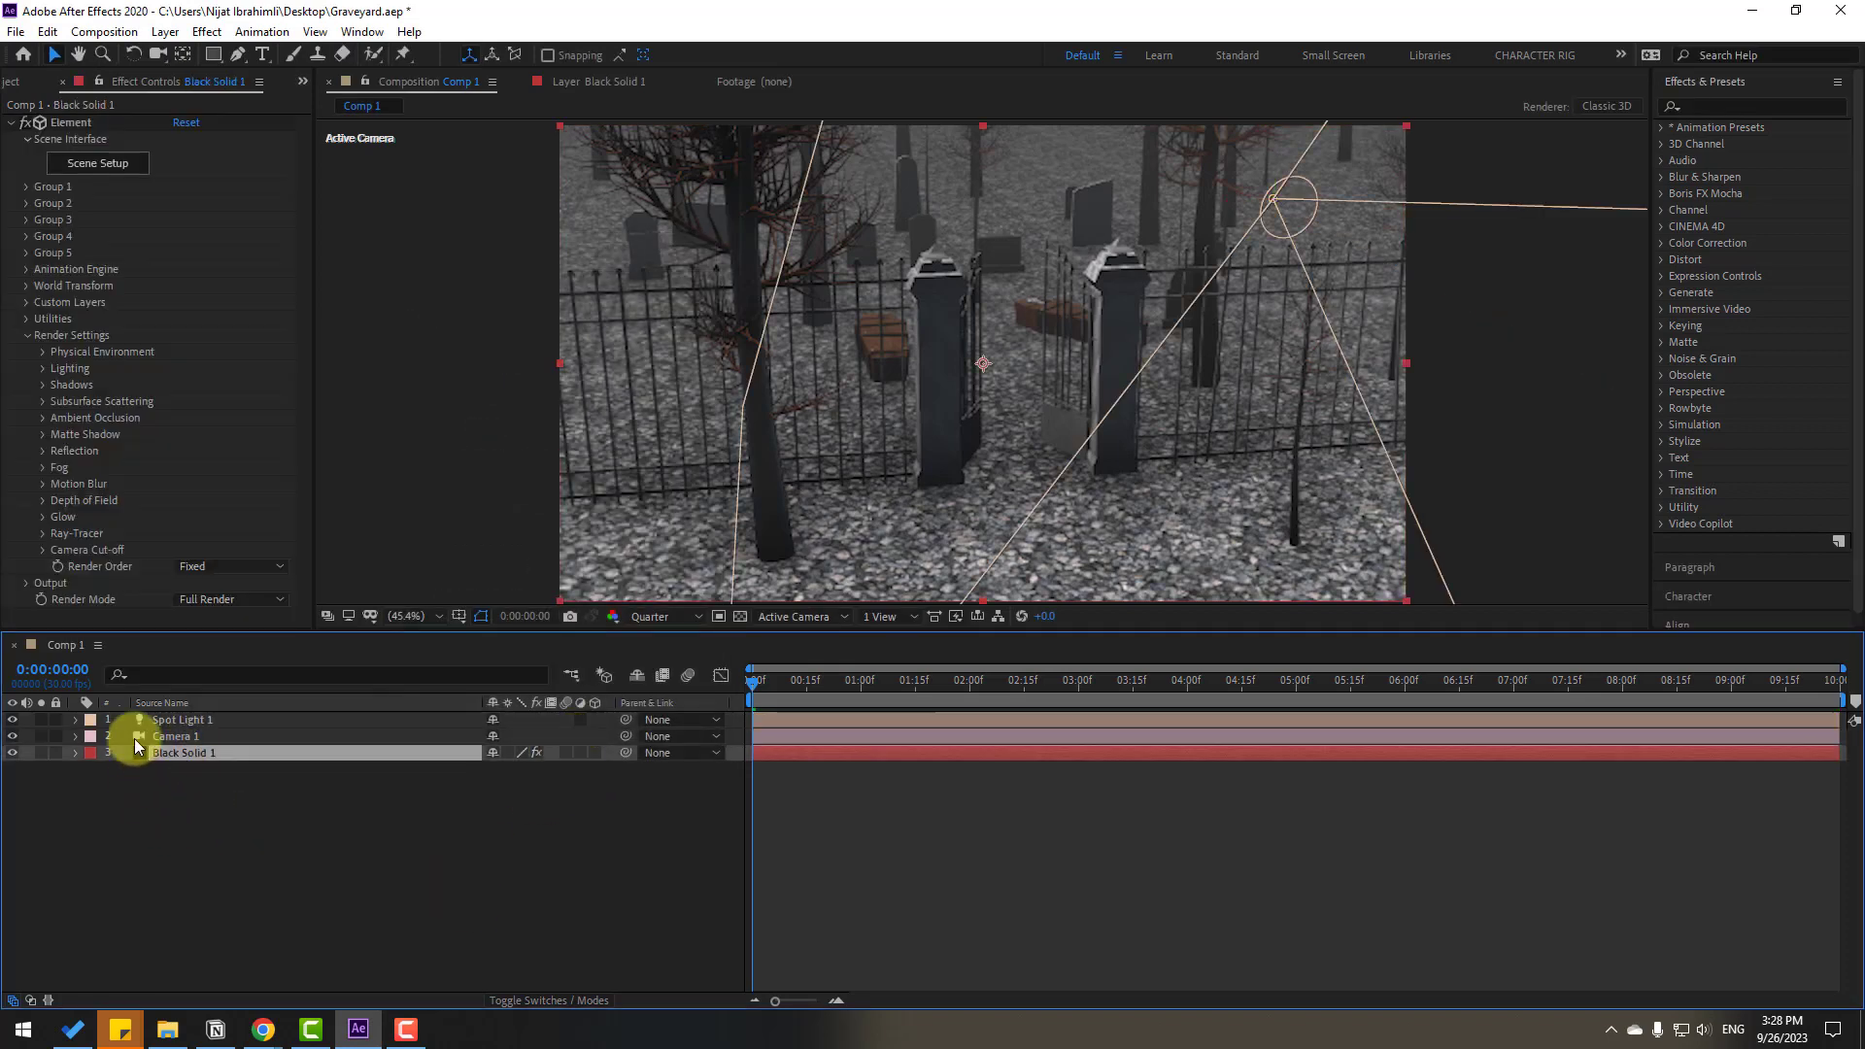
pyautogui.click(38, 370)
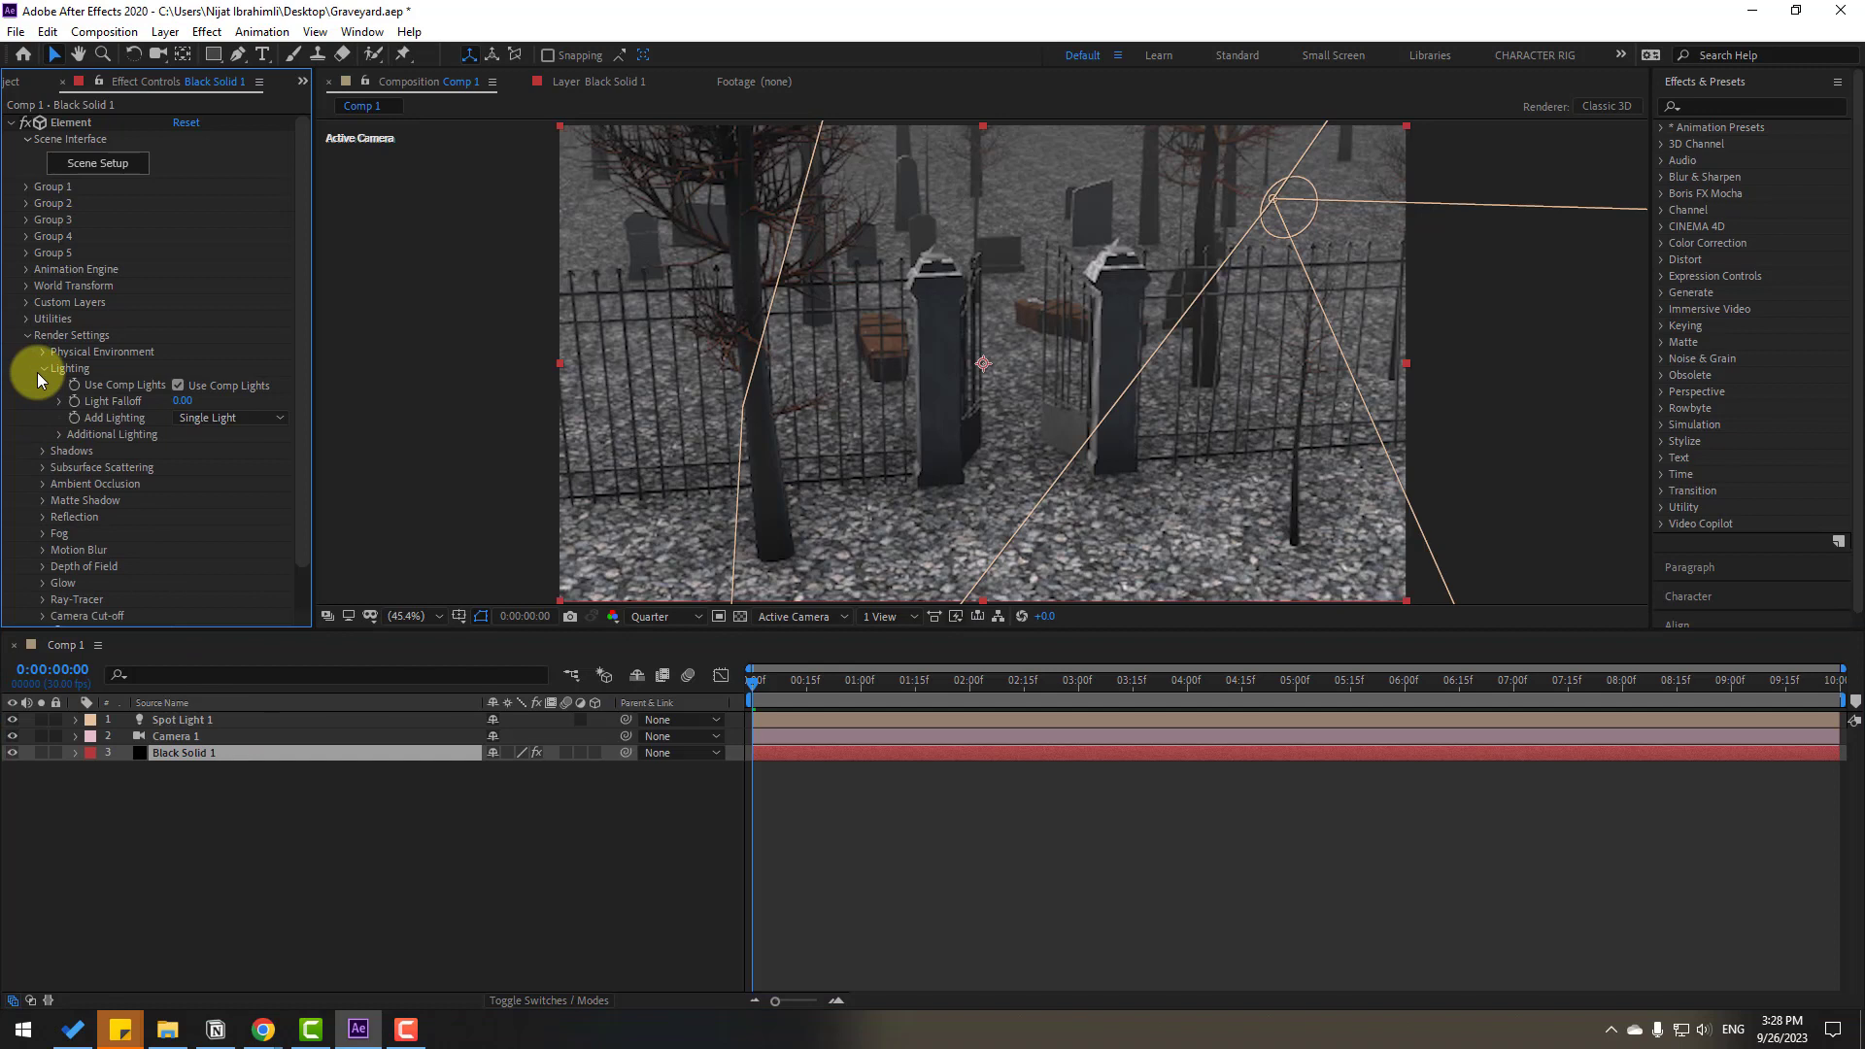
pyautogui.click(224, 419)
pyautogui.click(212, 442)
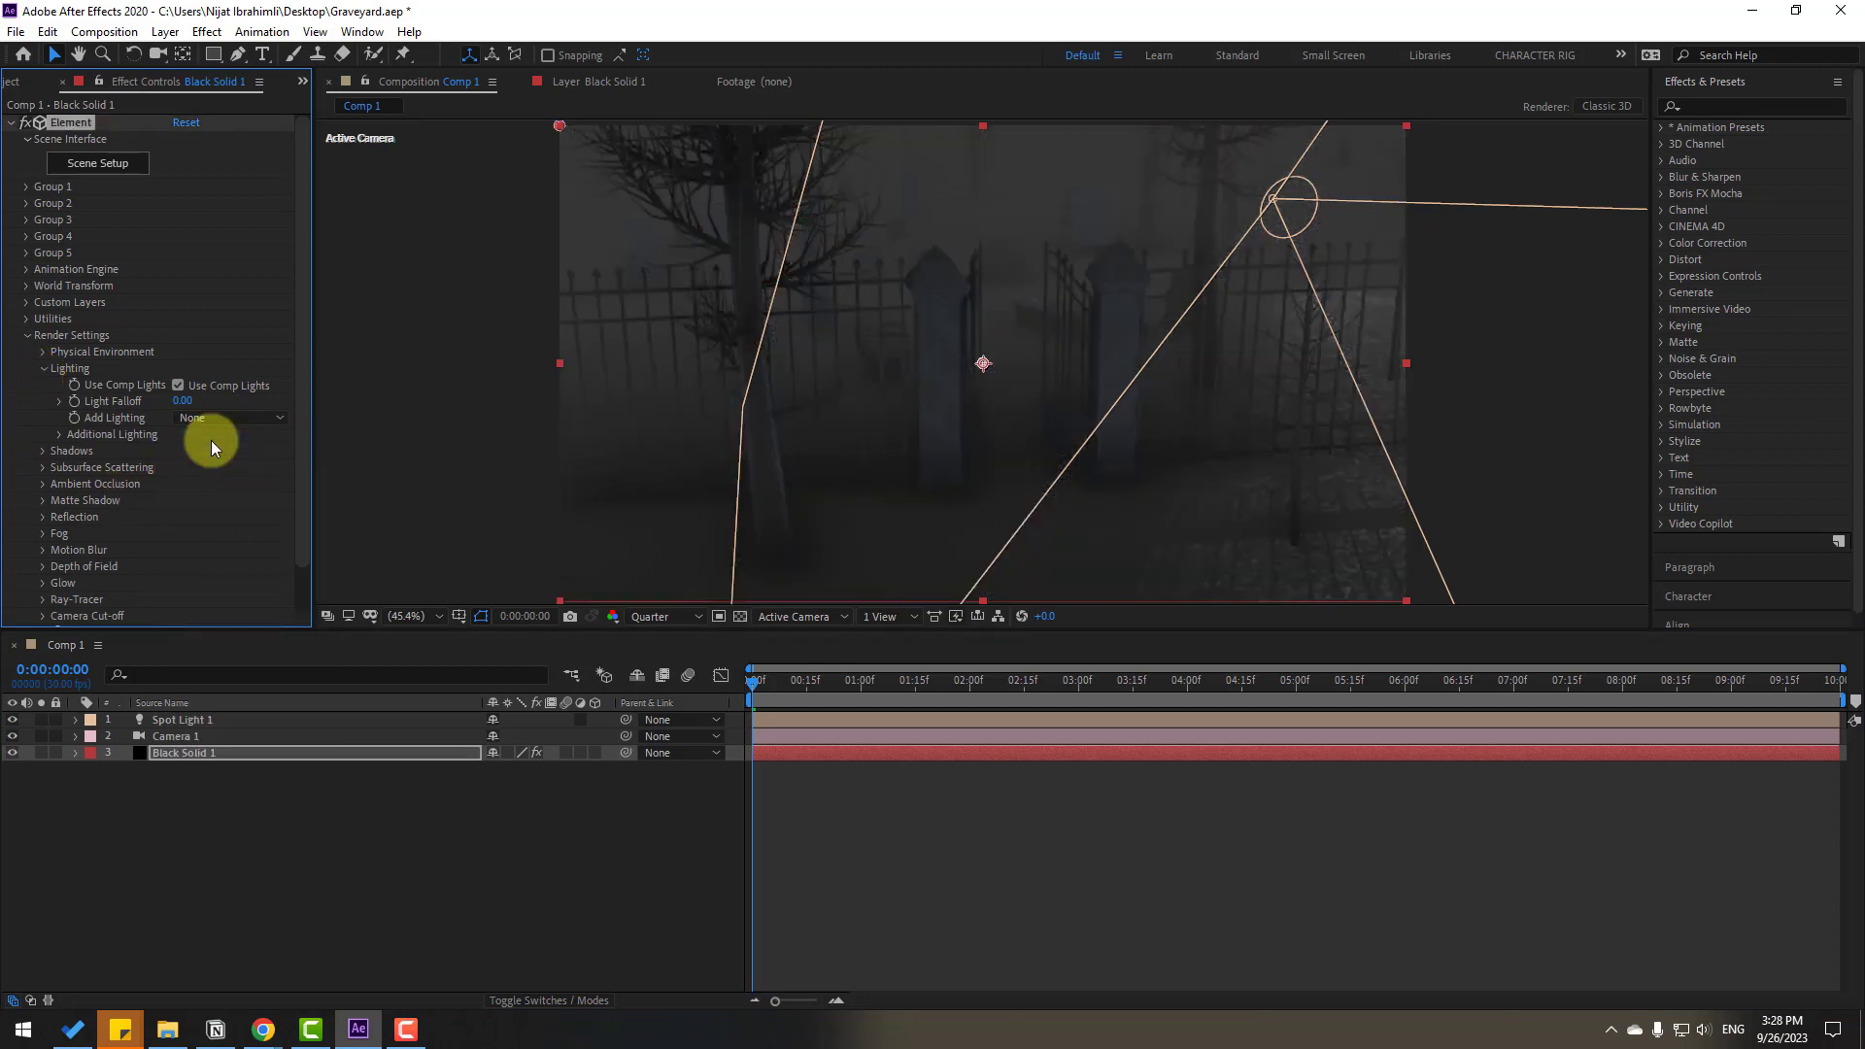
pyautogui.click(178, 386)
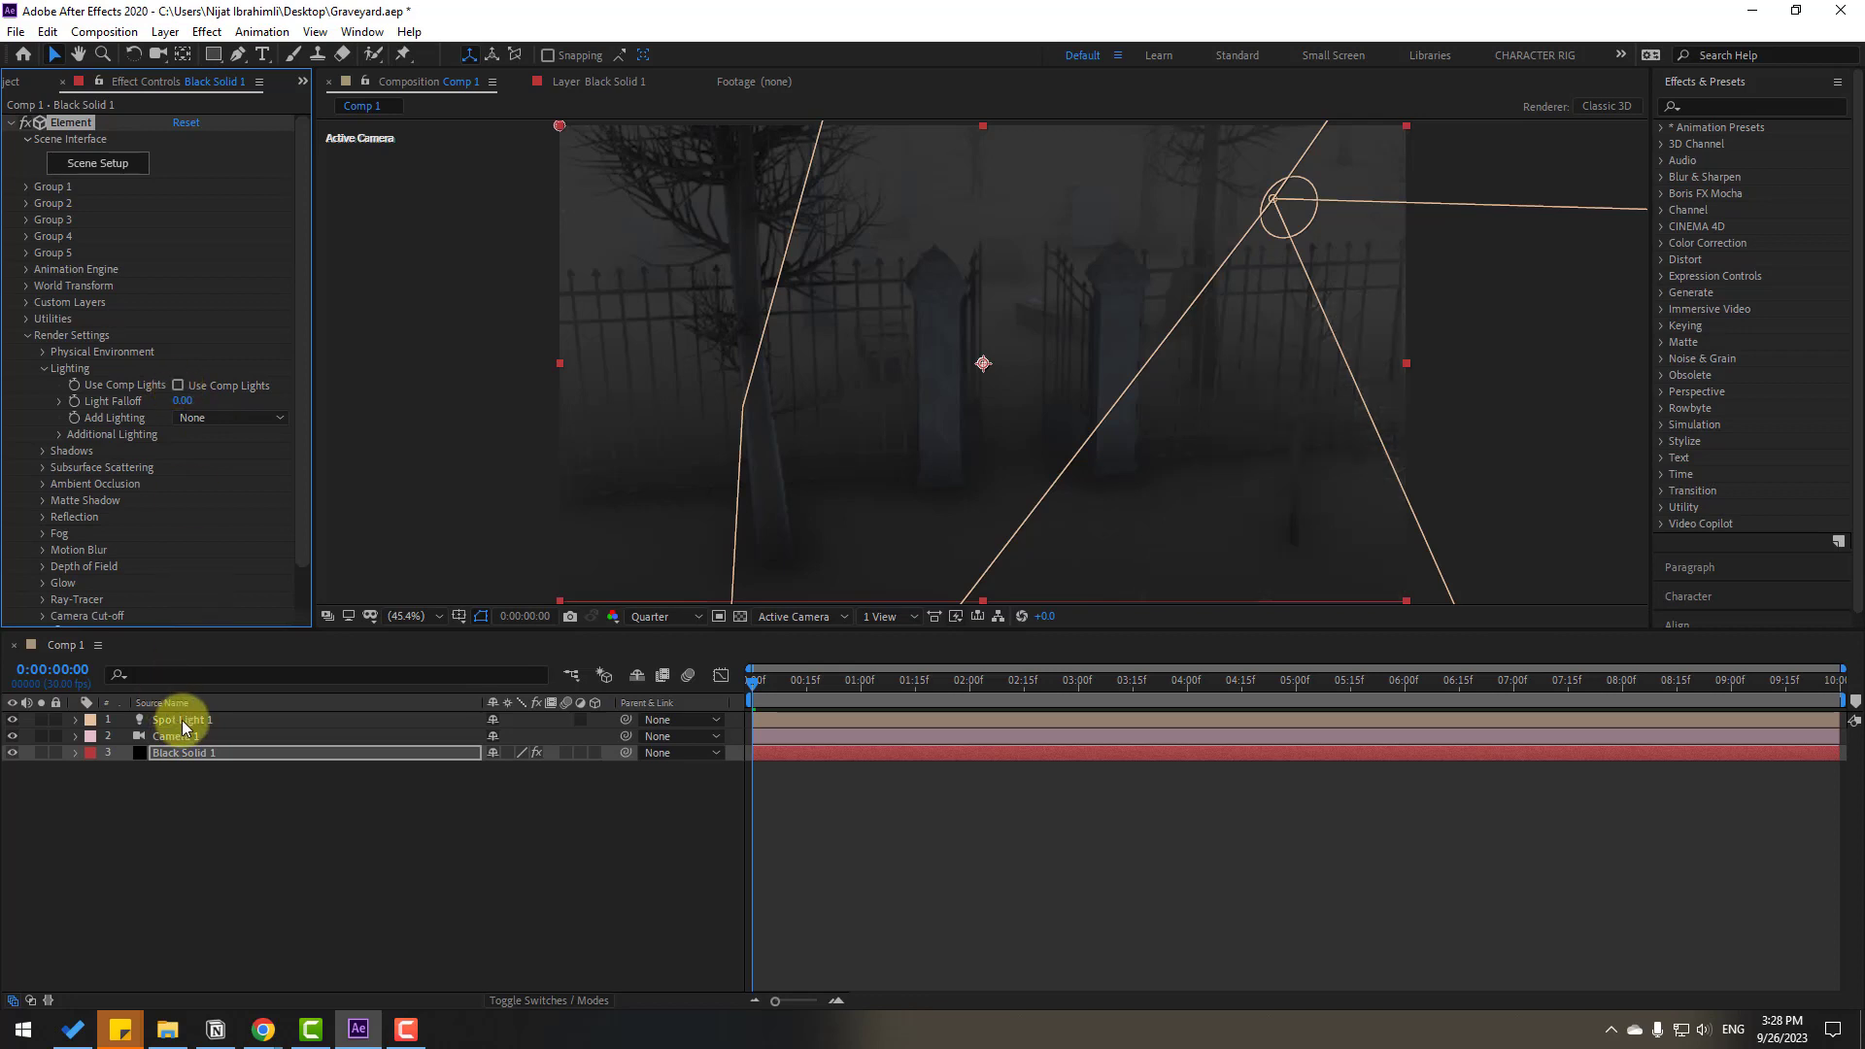
pyautogui.click(178, 385)
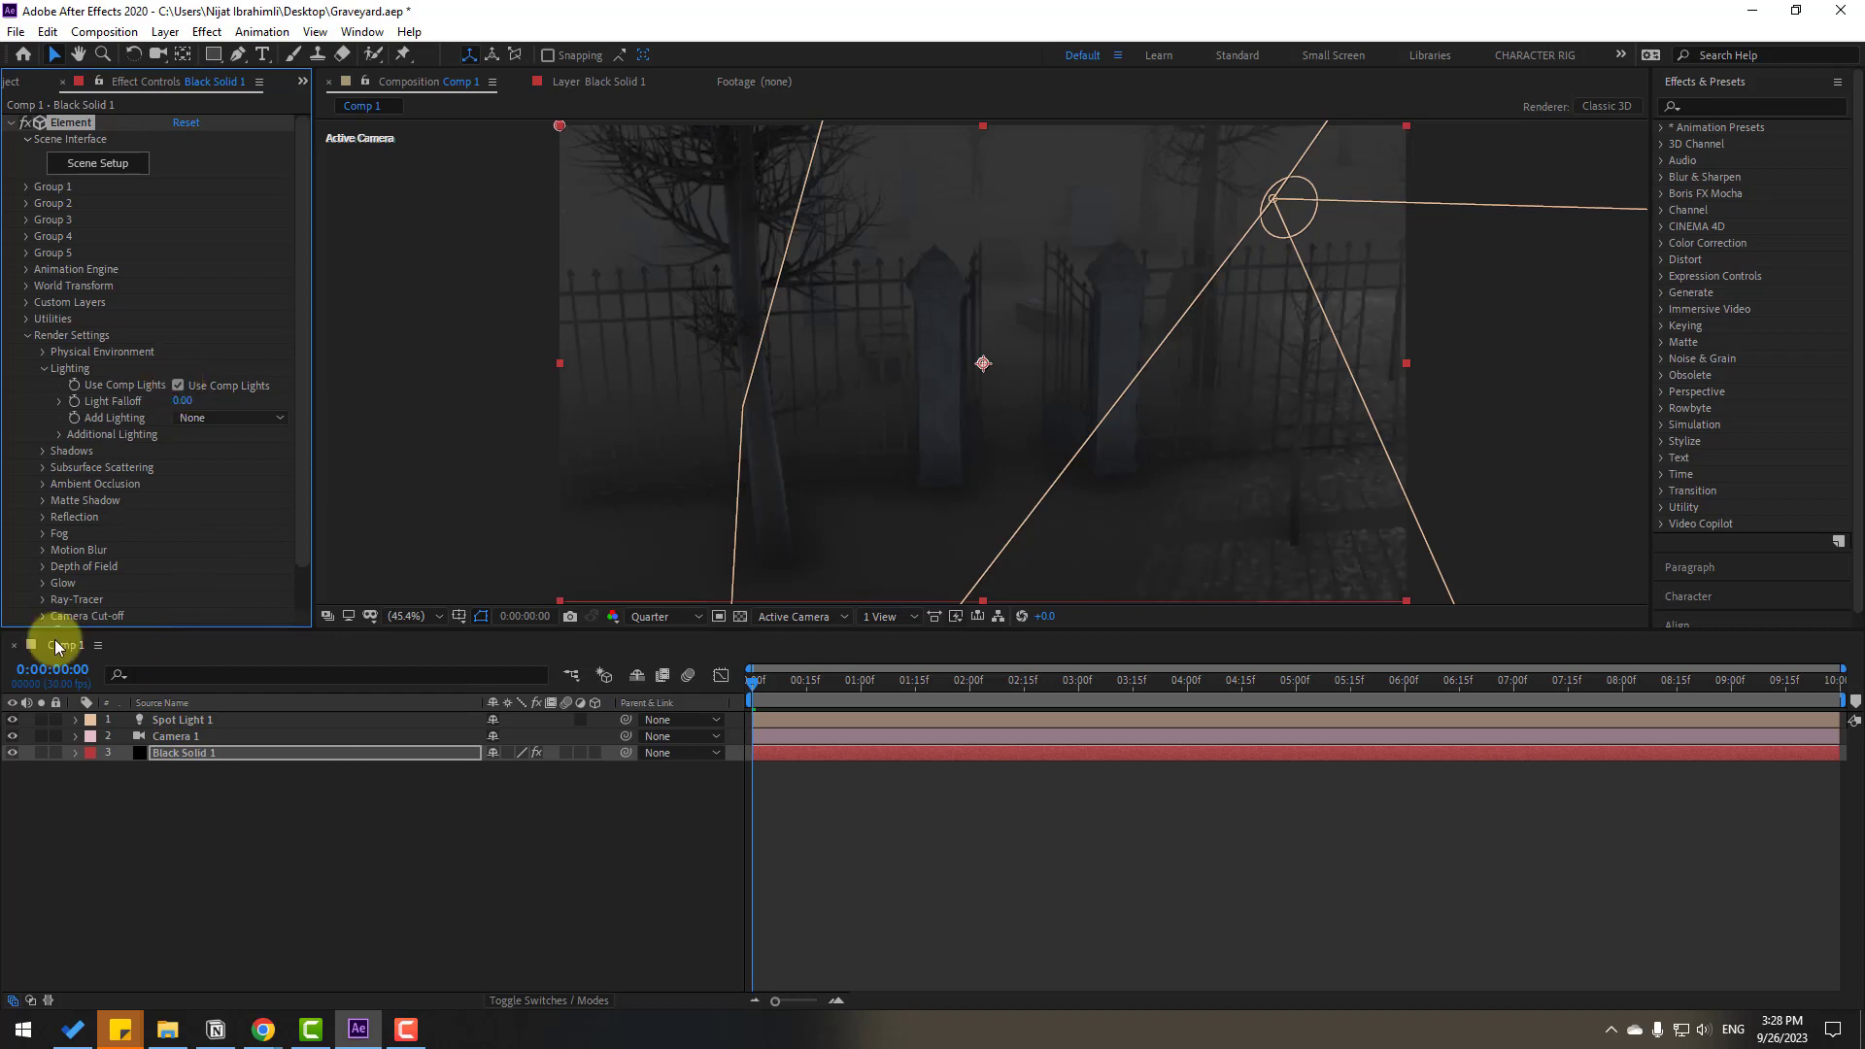
pyautogui.click(42, 368)
pyautogui.click(41, 546)
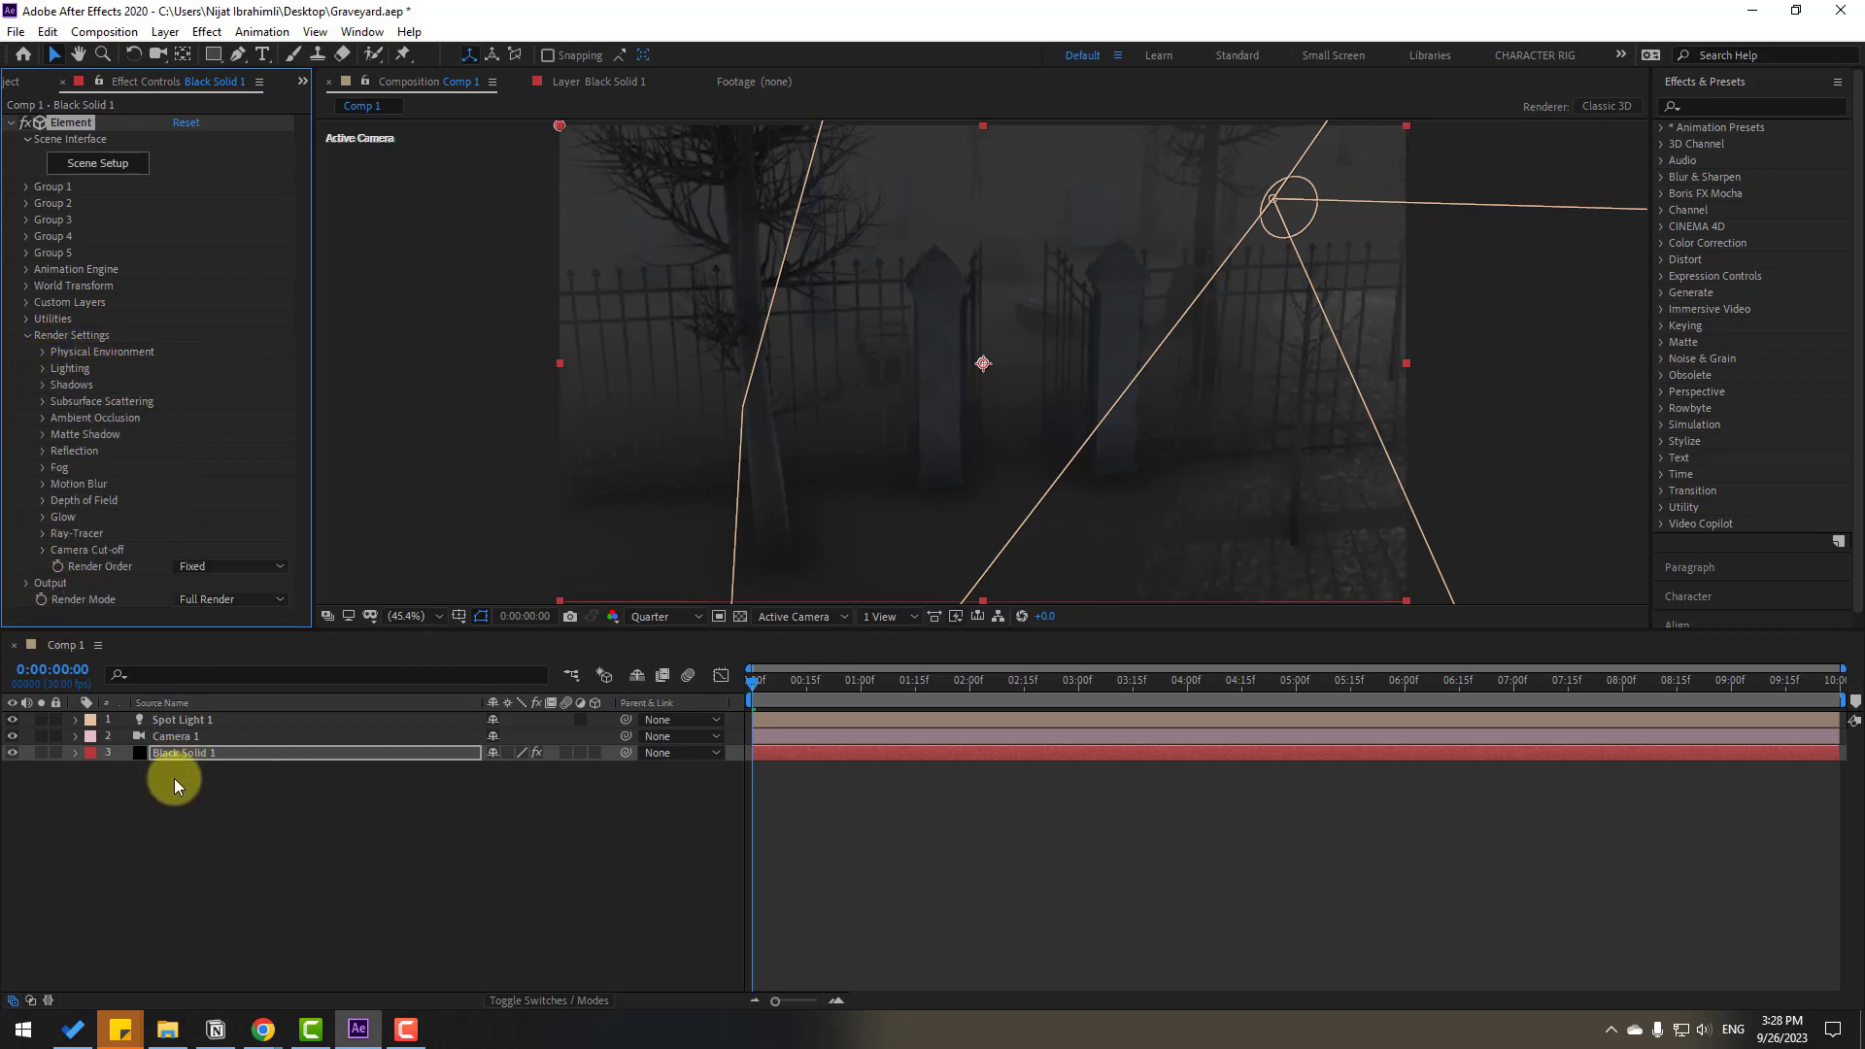
# Open Spot Light 1's light options and change its color from near-white to a saturated medium blue
pyautogui.click(194, 721)
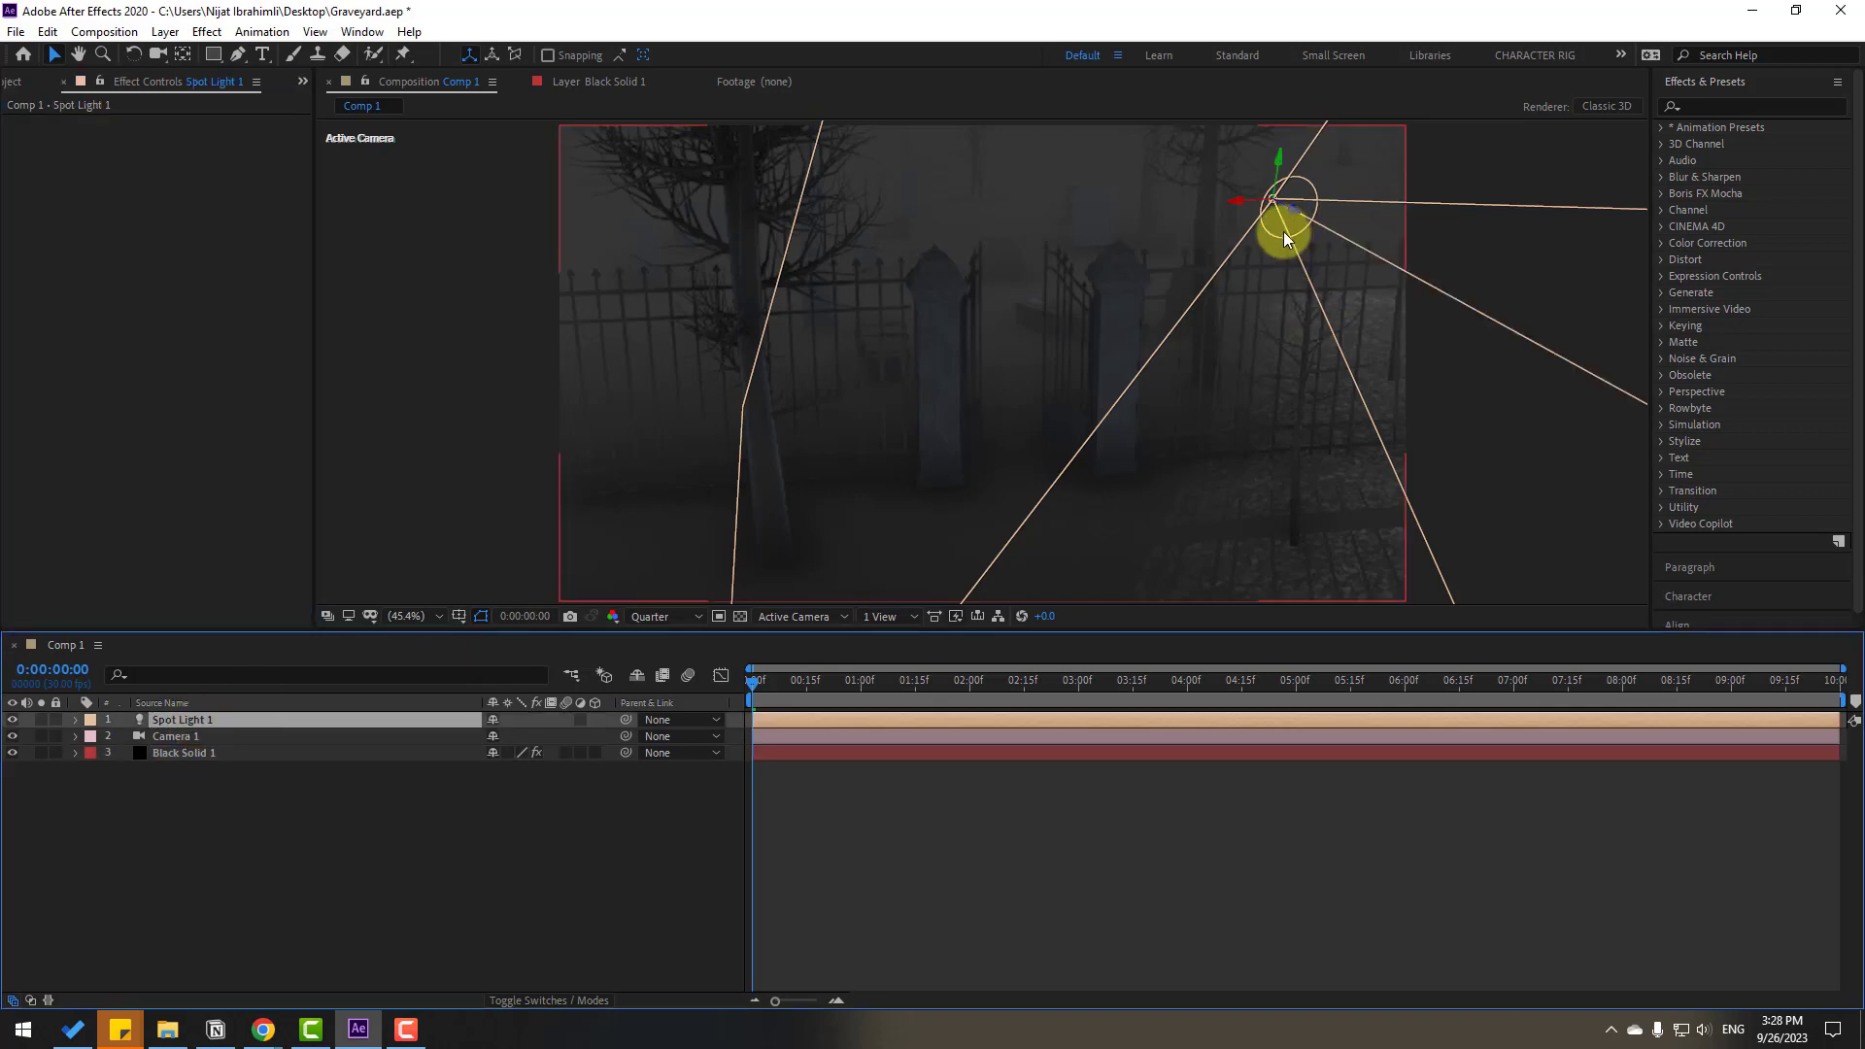
pyautogui.click(76, 720)
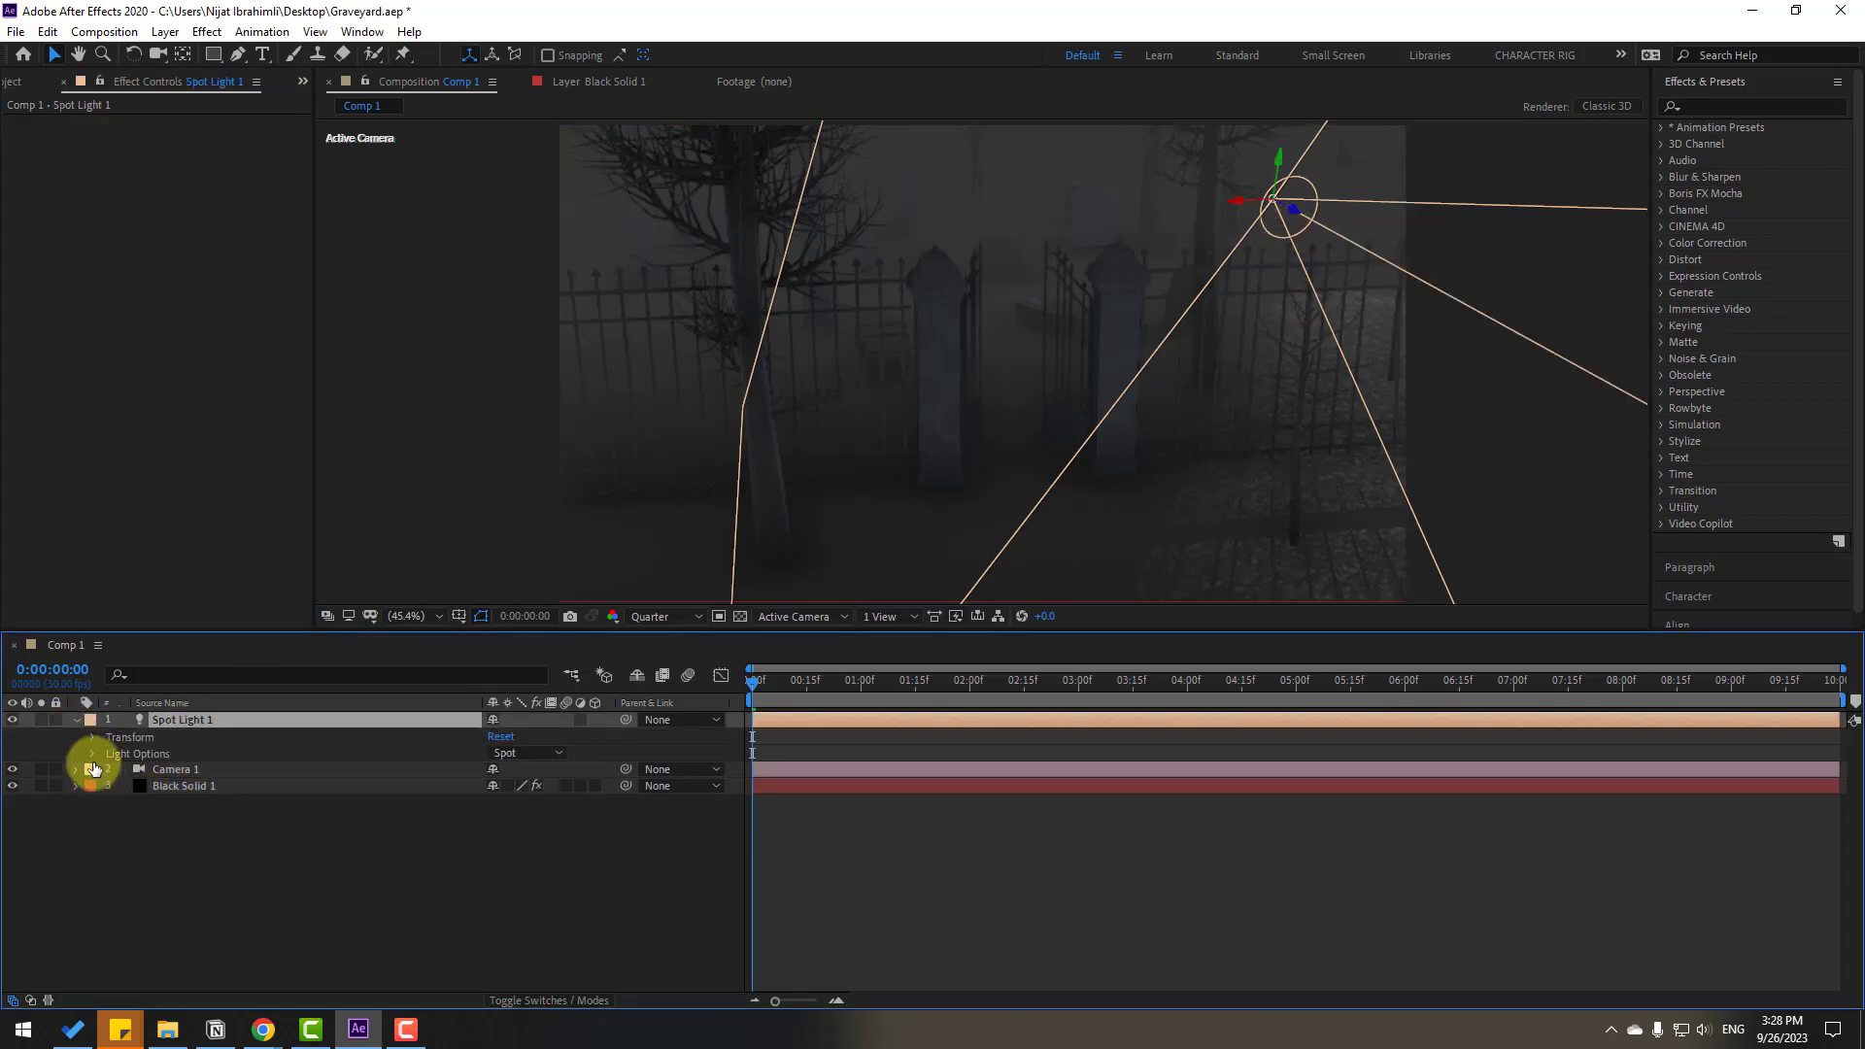
pyautogui.click(91, 755)
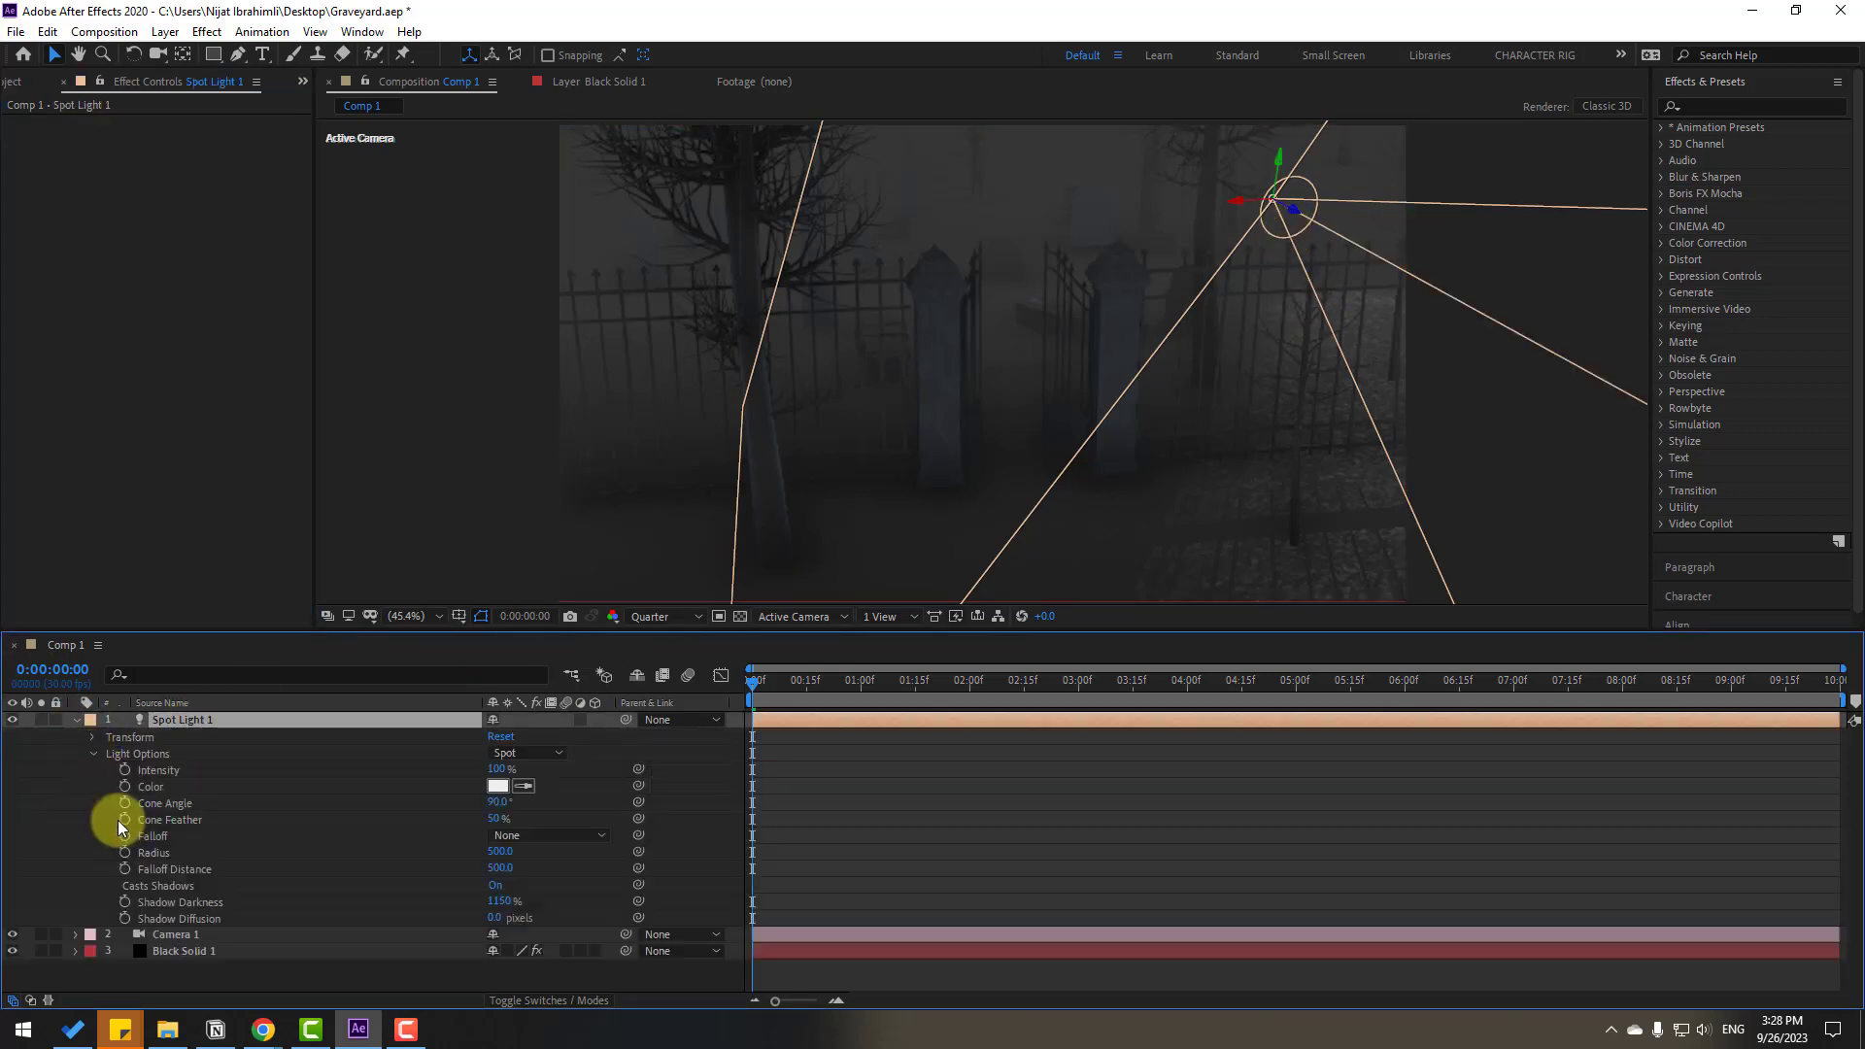
pyautogui.click(501, 786)
pyautogui.click(774, 767)
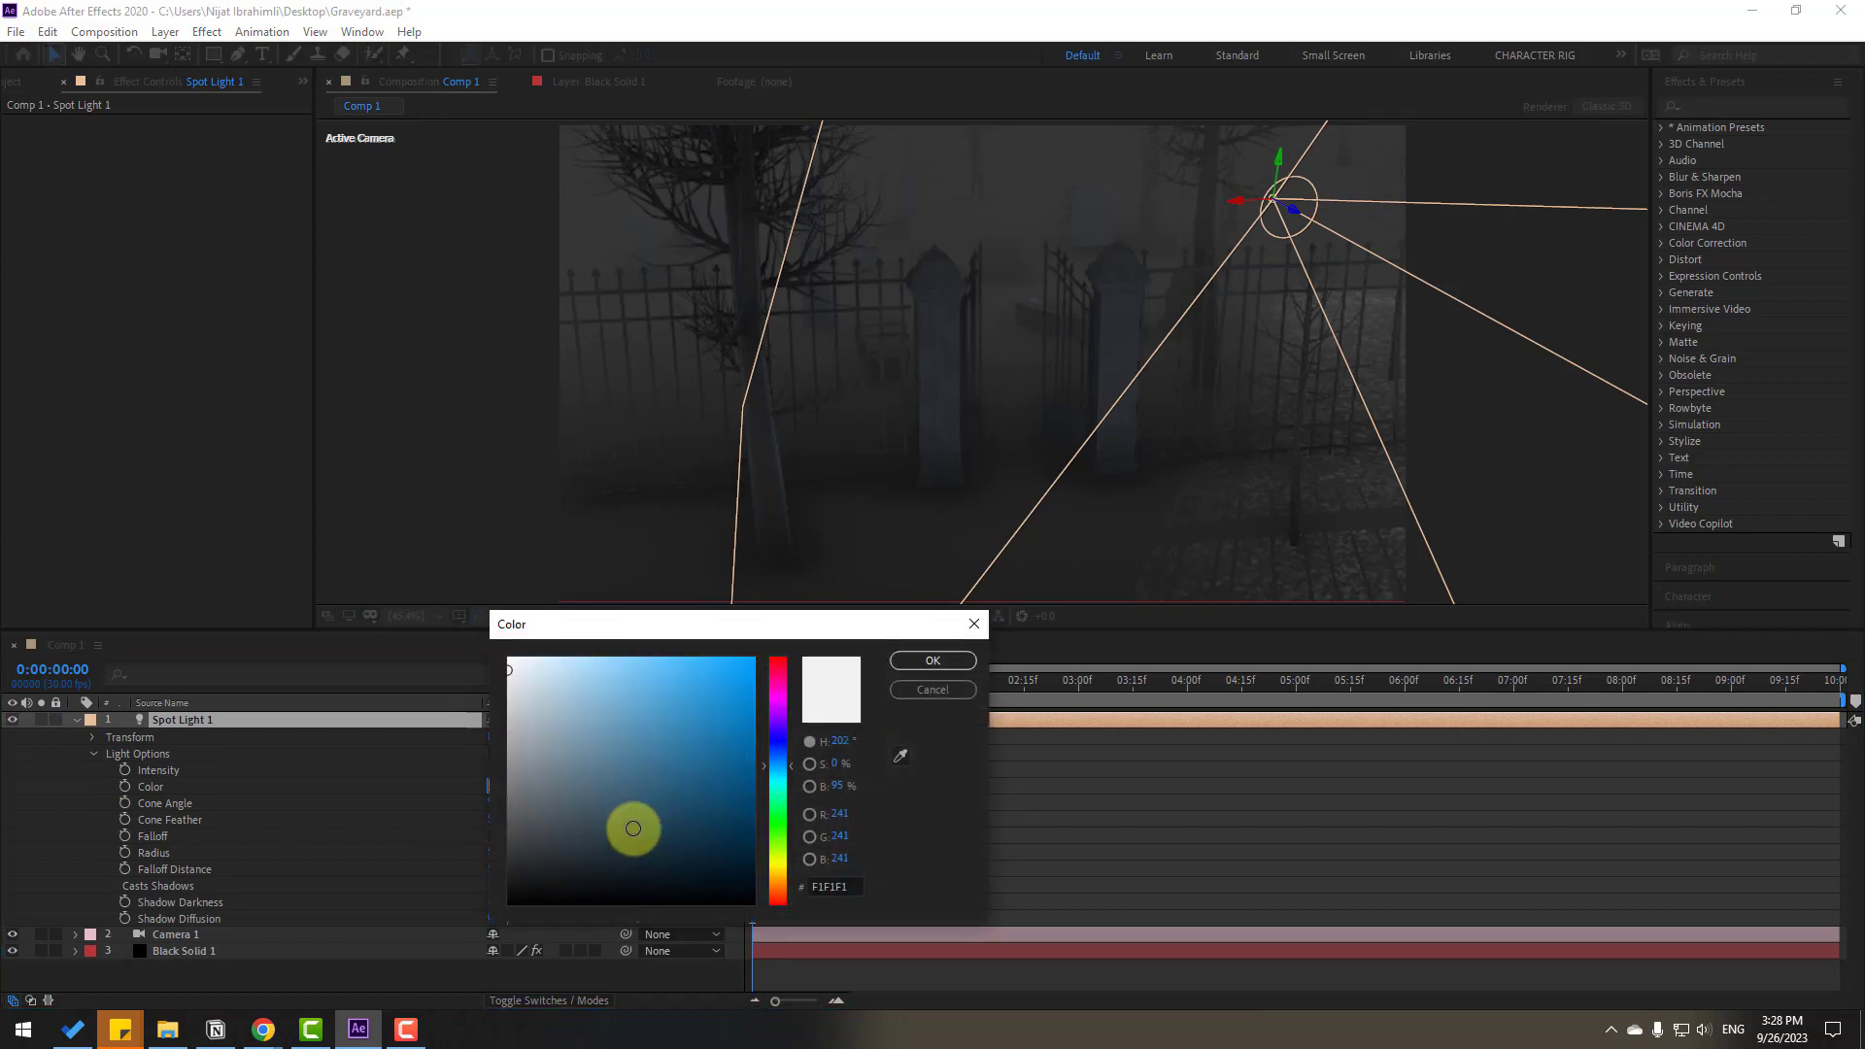
pyautogui.moveTo(673, 827); pyautogui.dragTo(706, 829)
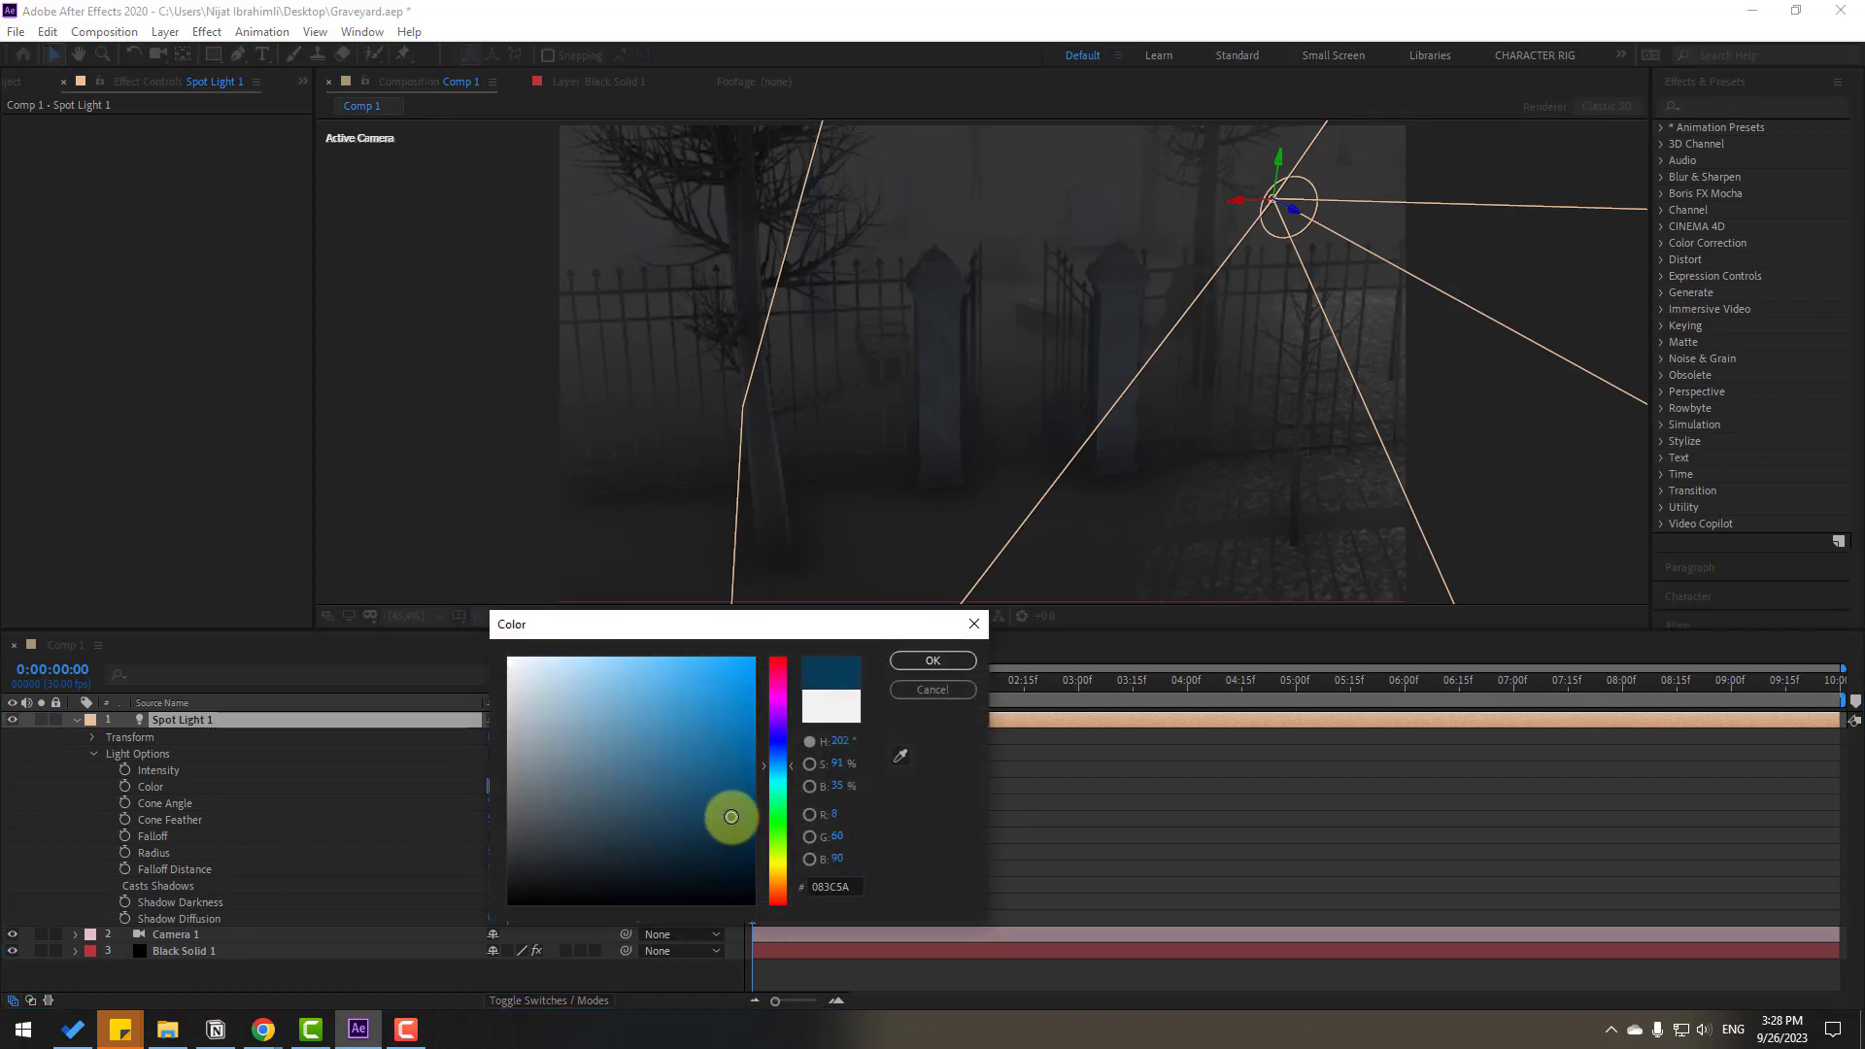
pyautogui.click(956, 663)
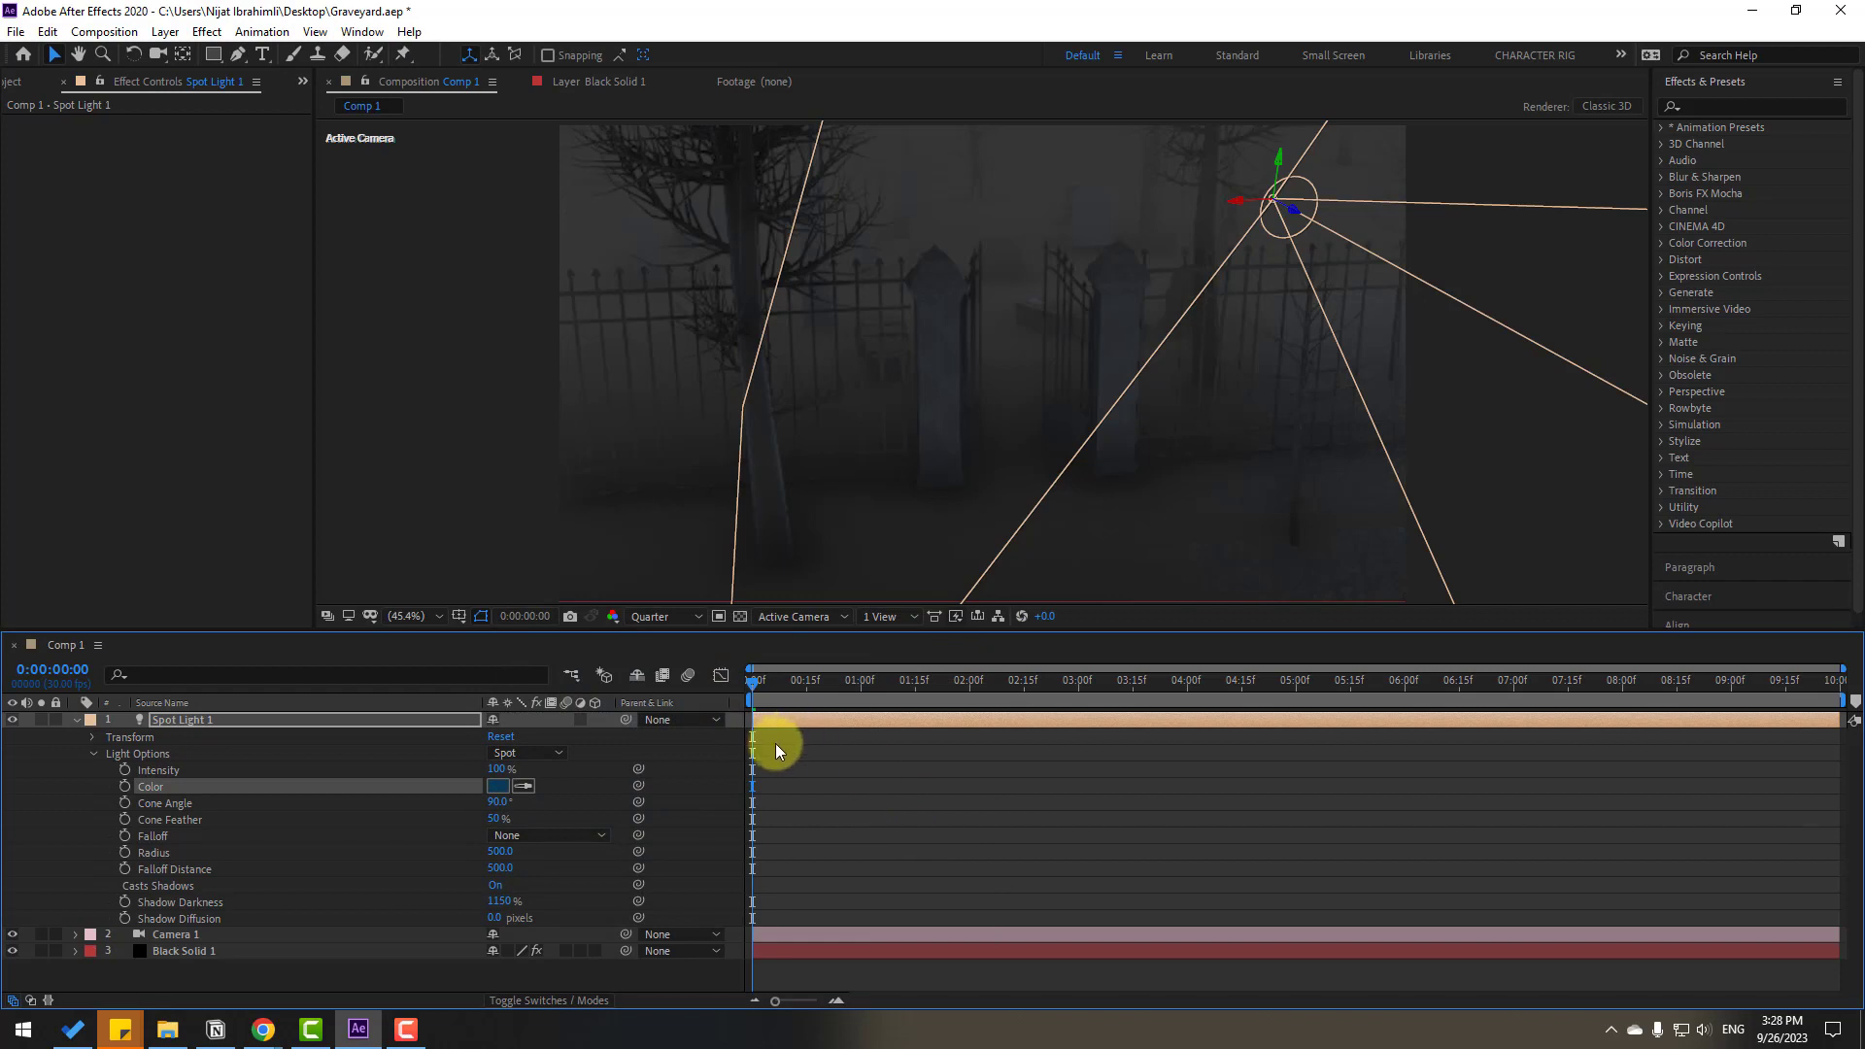
pyautogui.click(497, 786)
pyautogui.moveTo(753, 805)
pyautogui.mouseDown()
pyautogui.moveTo(715, 766)
pyautogui.moveTo(719, 741)
pyautogui.mouseUp()
pyautogui.click(933, 660)
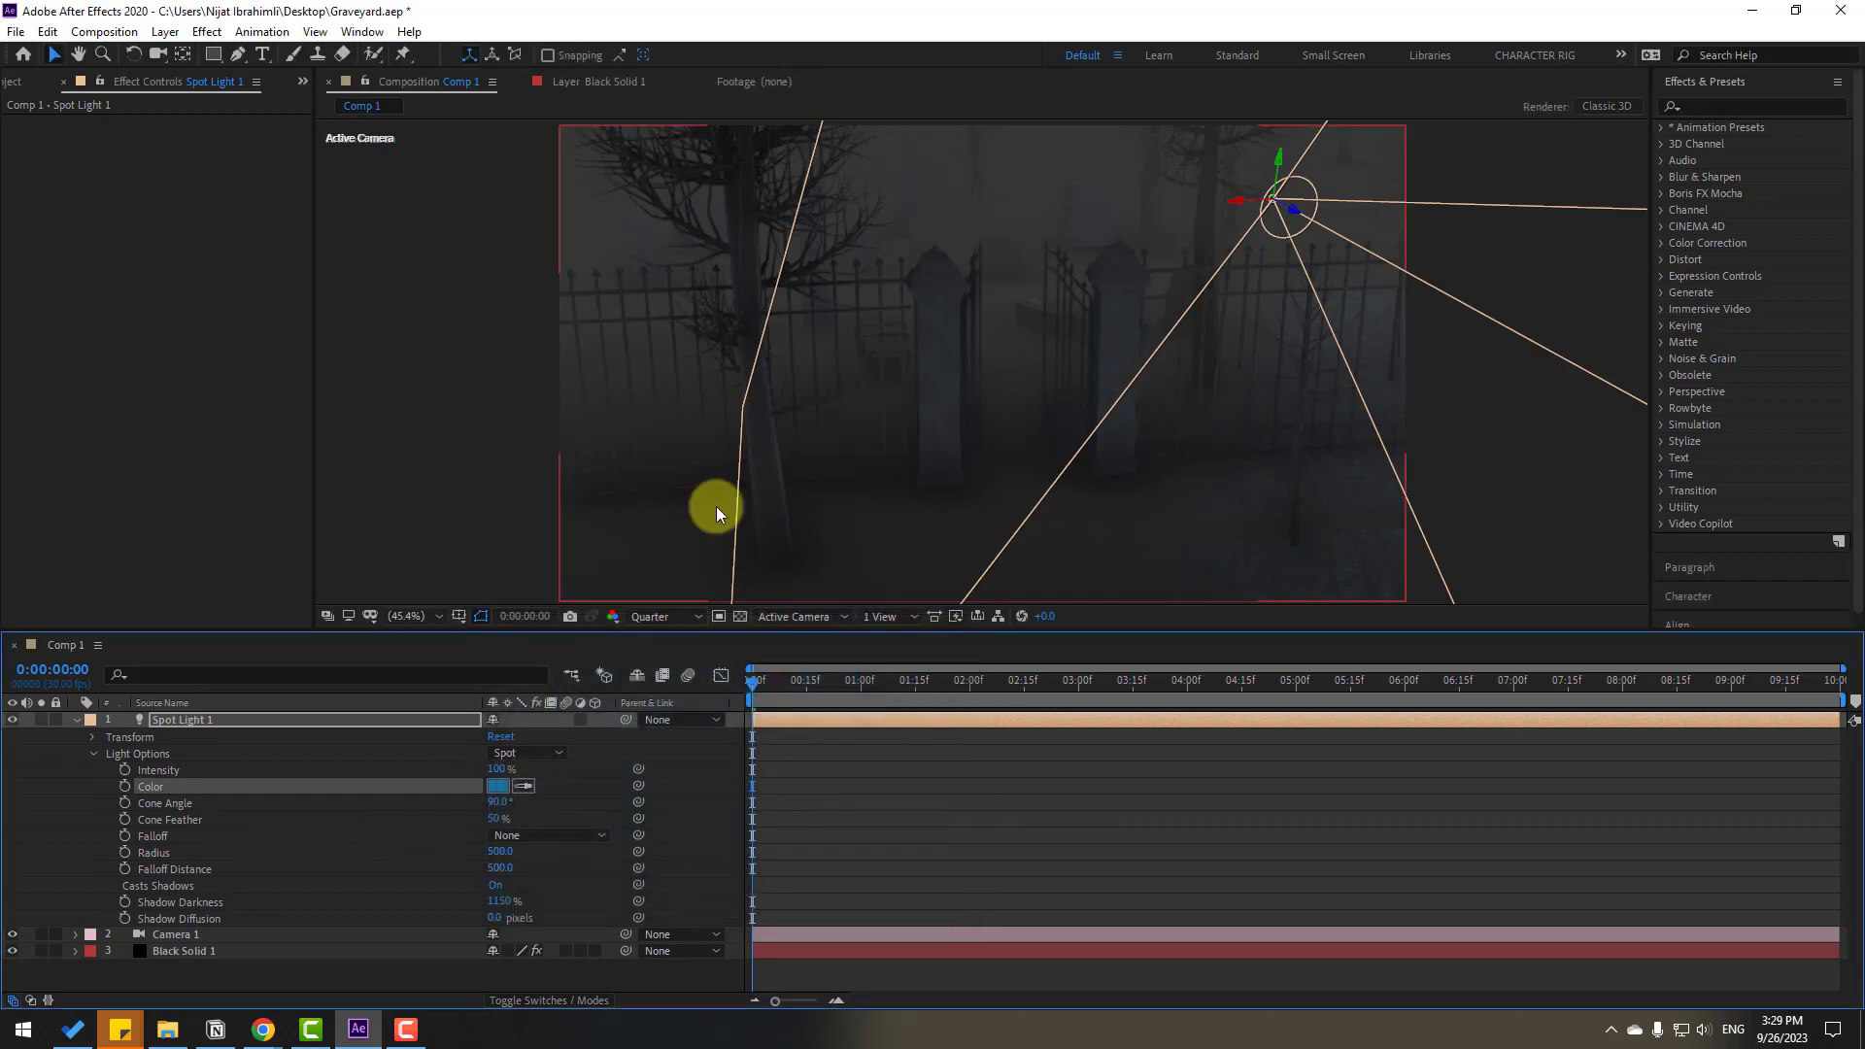
# Set Spot Light 1's intensity to 287% and its cone angle to 149°
pyautogui.moveTo(498, 768); pyautogui.dragTo(683, 768)
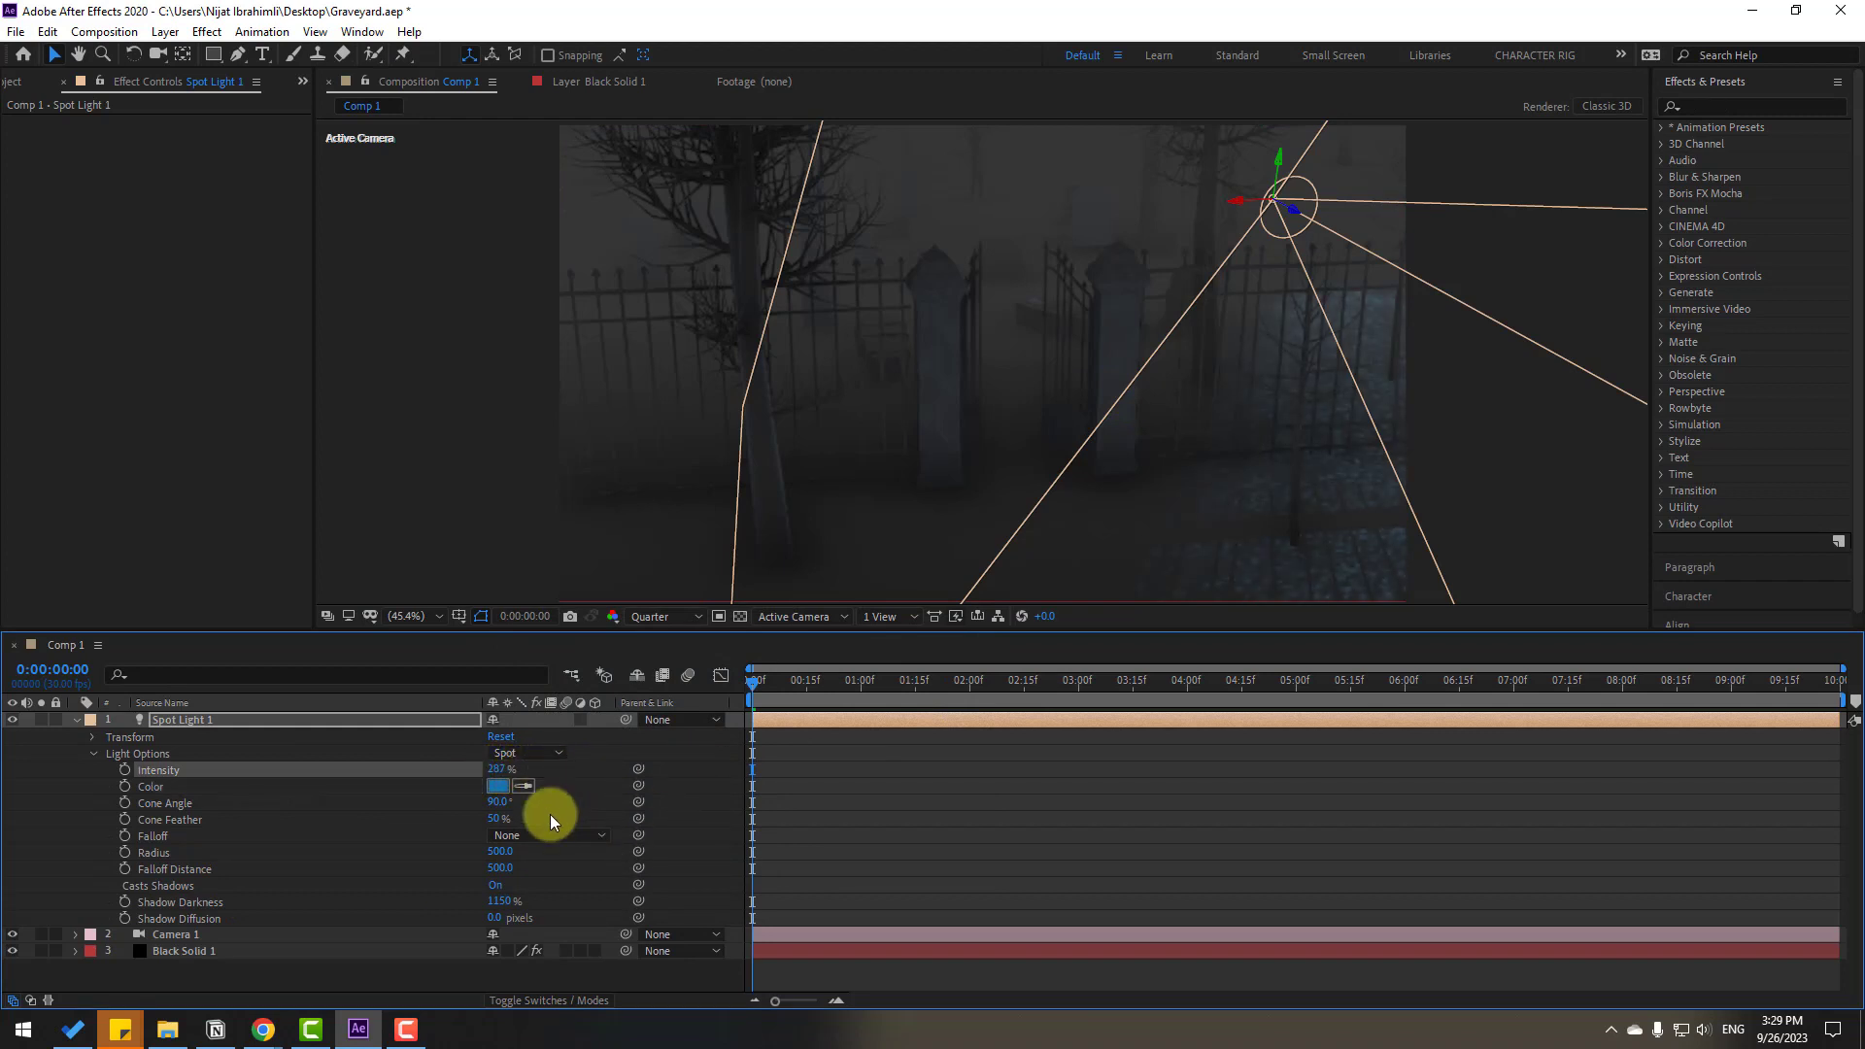
pyautogui.click(549, 809)
pyautogui.moveTo(497, 802); pyautogui.dragTo(534, 783)
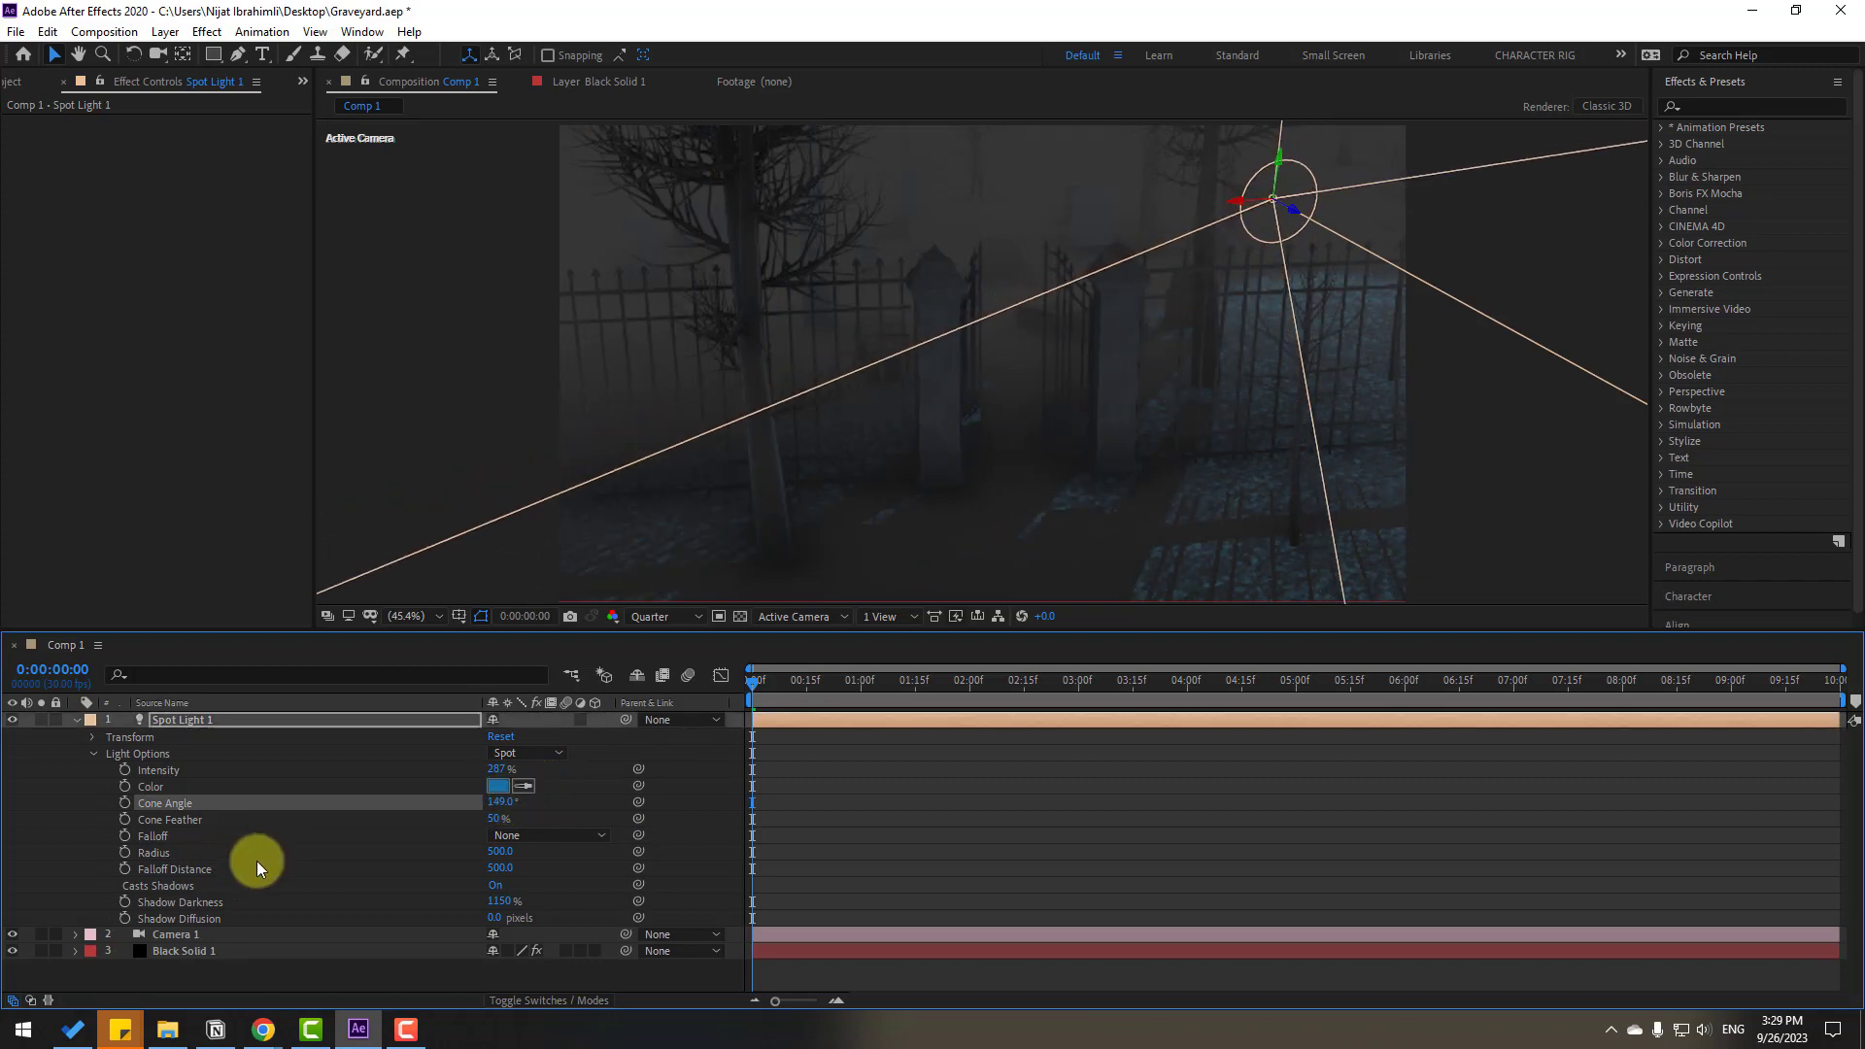
# Raise Spot Light 1 to a Y position of 390 and set its X rotation to -32° and Y rotation to -1°
pyautogui.click(94, 737)
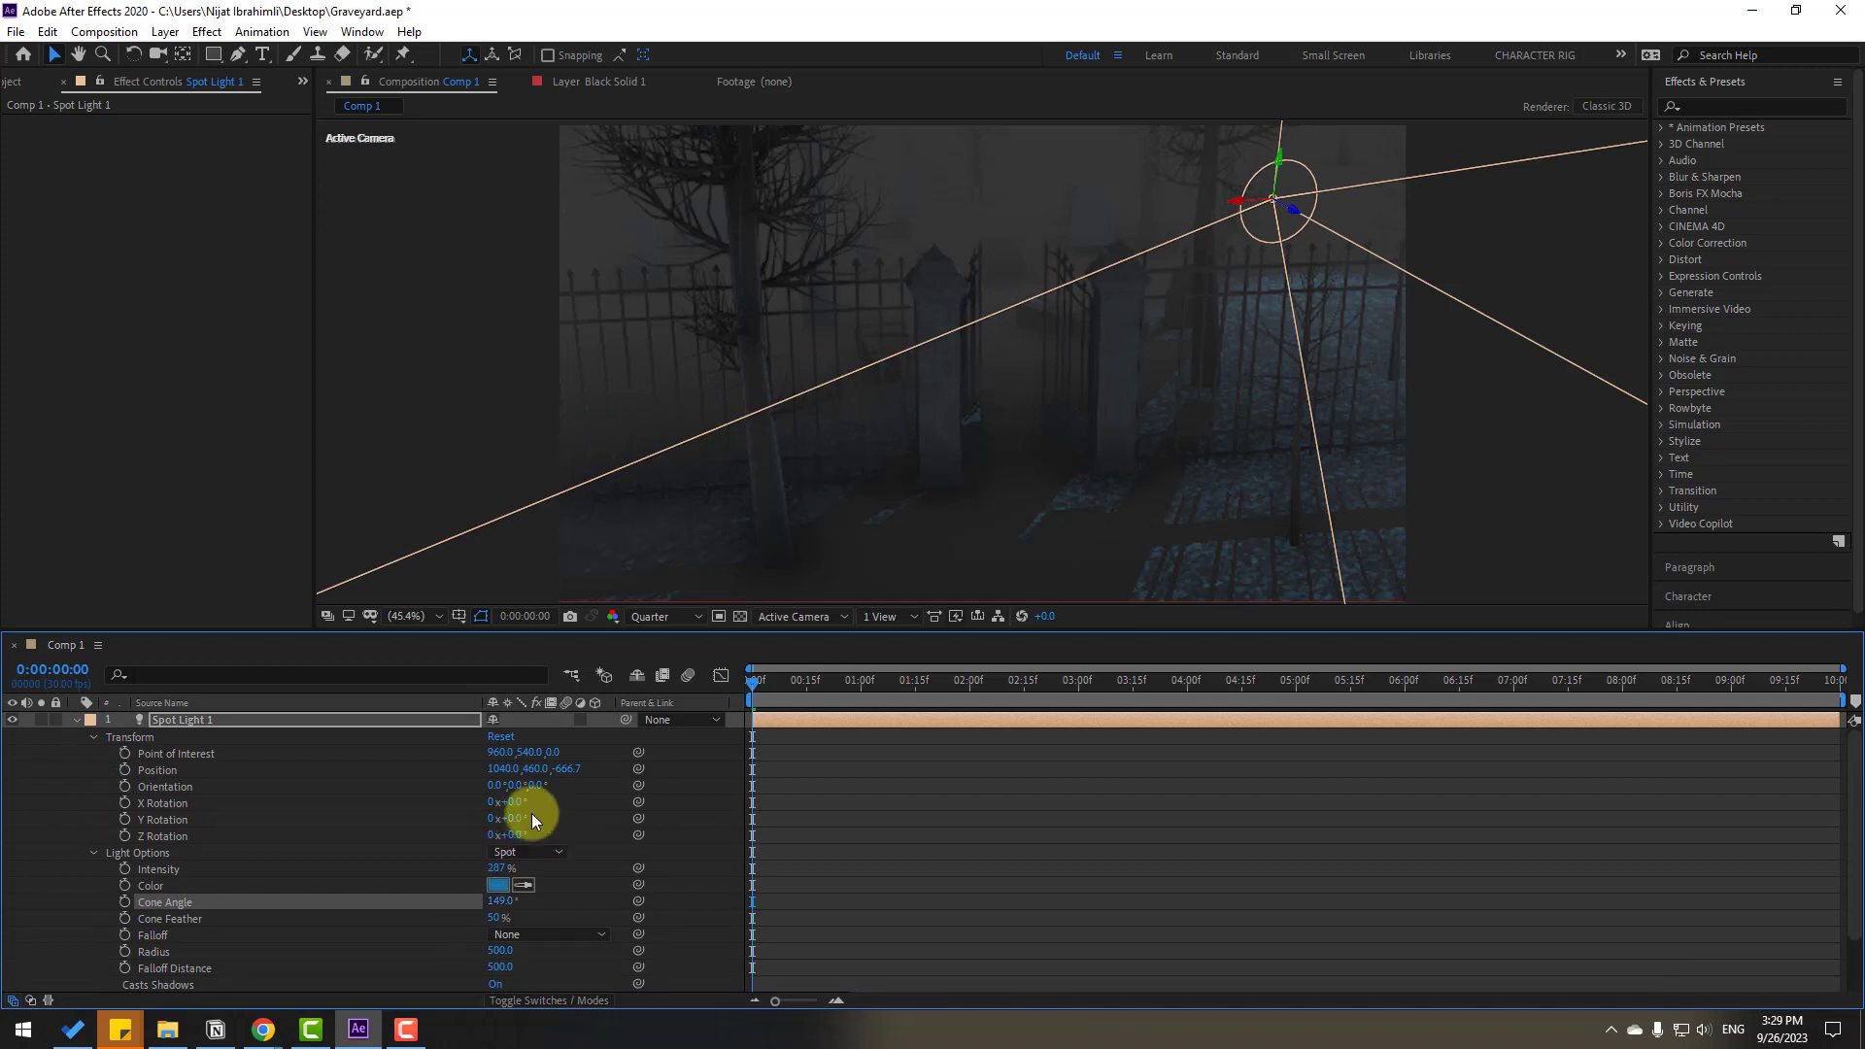
pyautogui.moveTo(519, 803); pyautogui.dragTo(495, 740)
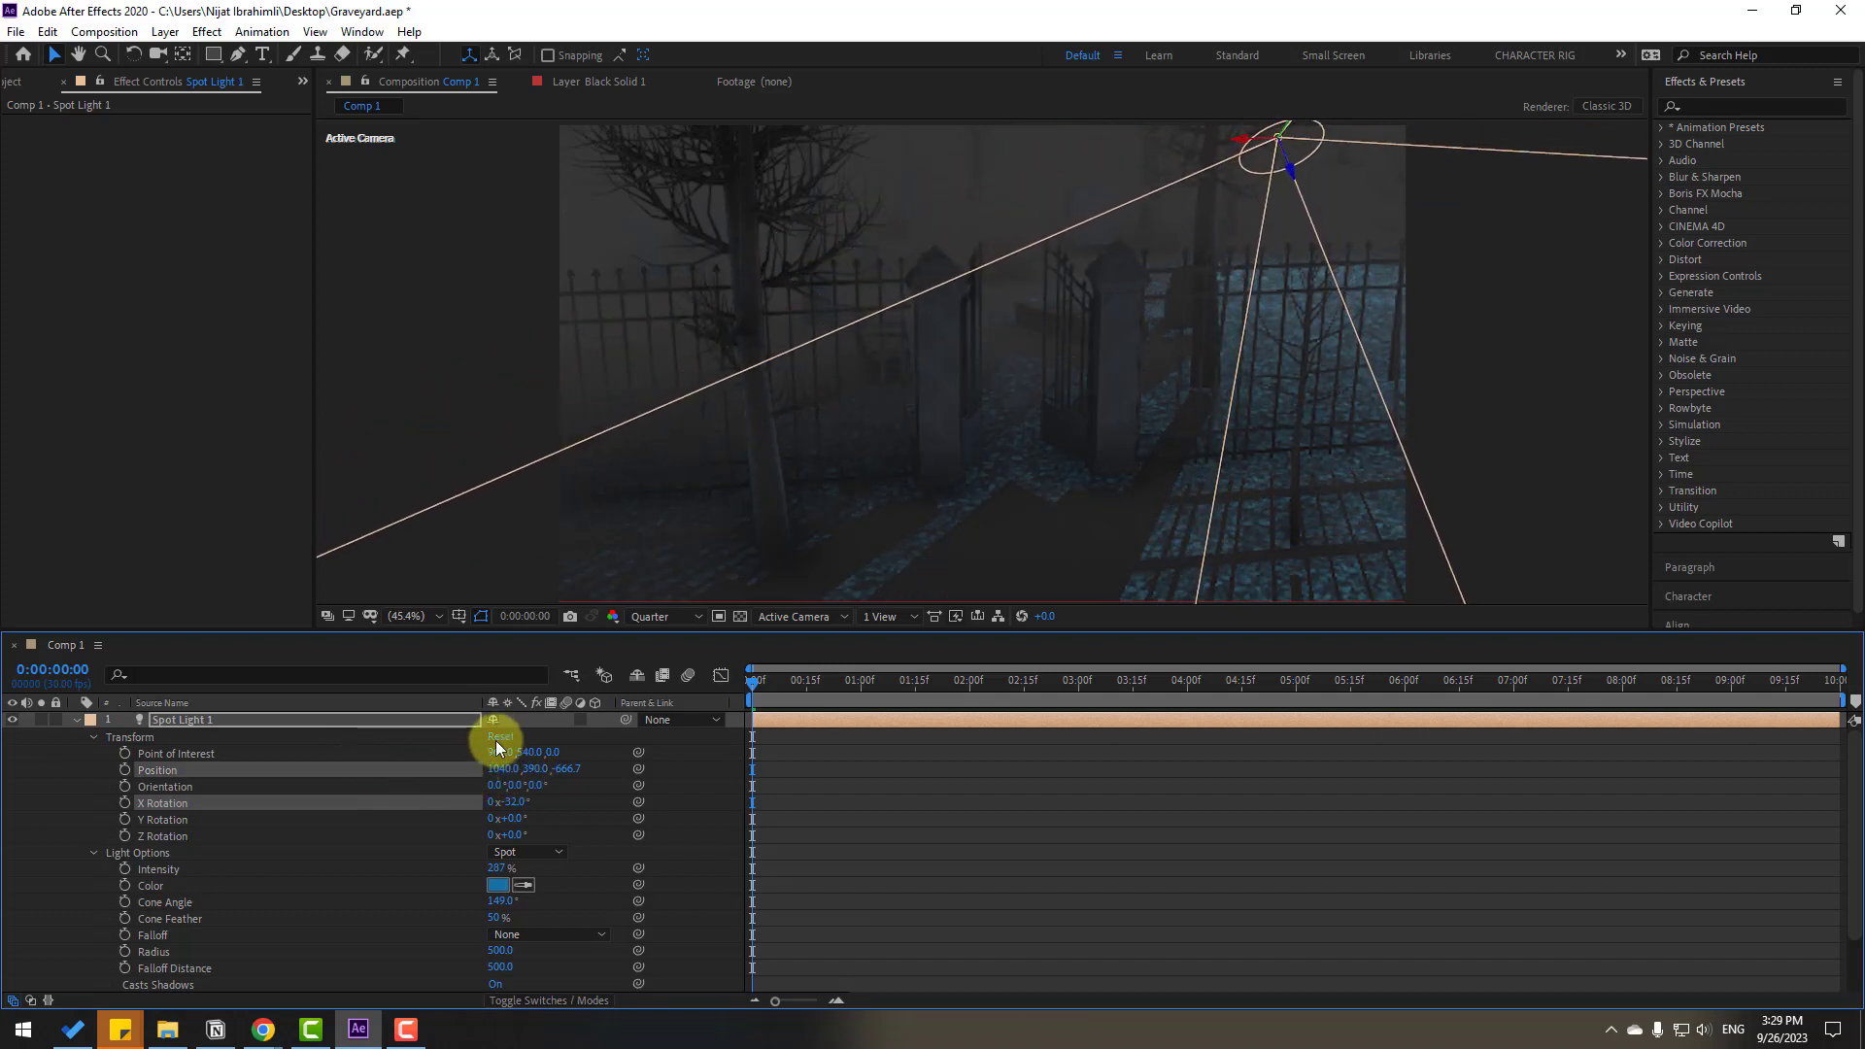
pyautogui.moveTo(518, 820)
pyautogui.mouseDown()
pyautogui.moveTo(546, 820)
pyautogui.moveTo(507, 819)
pyautogui.mouseUp()
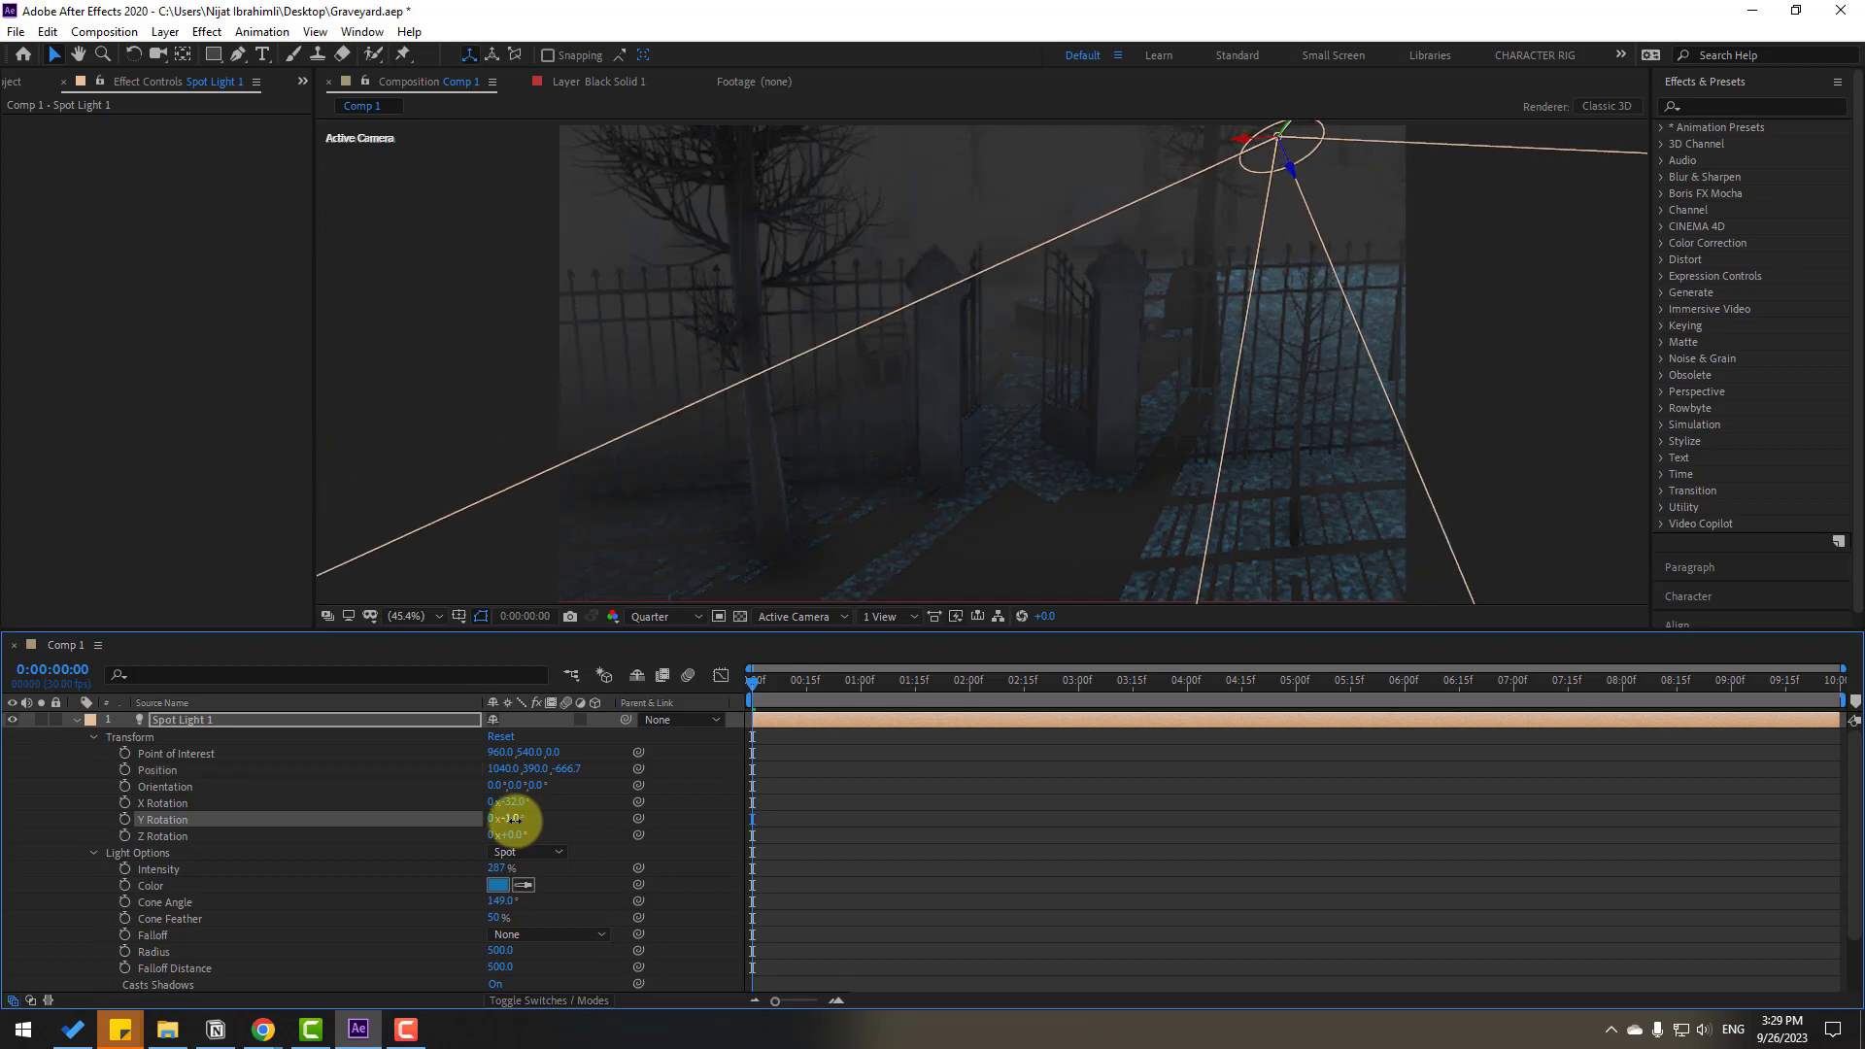
pyautogui.click(714, 806)
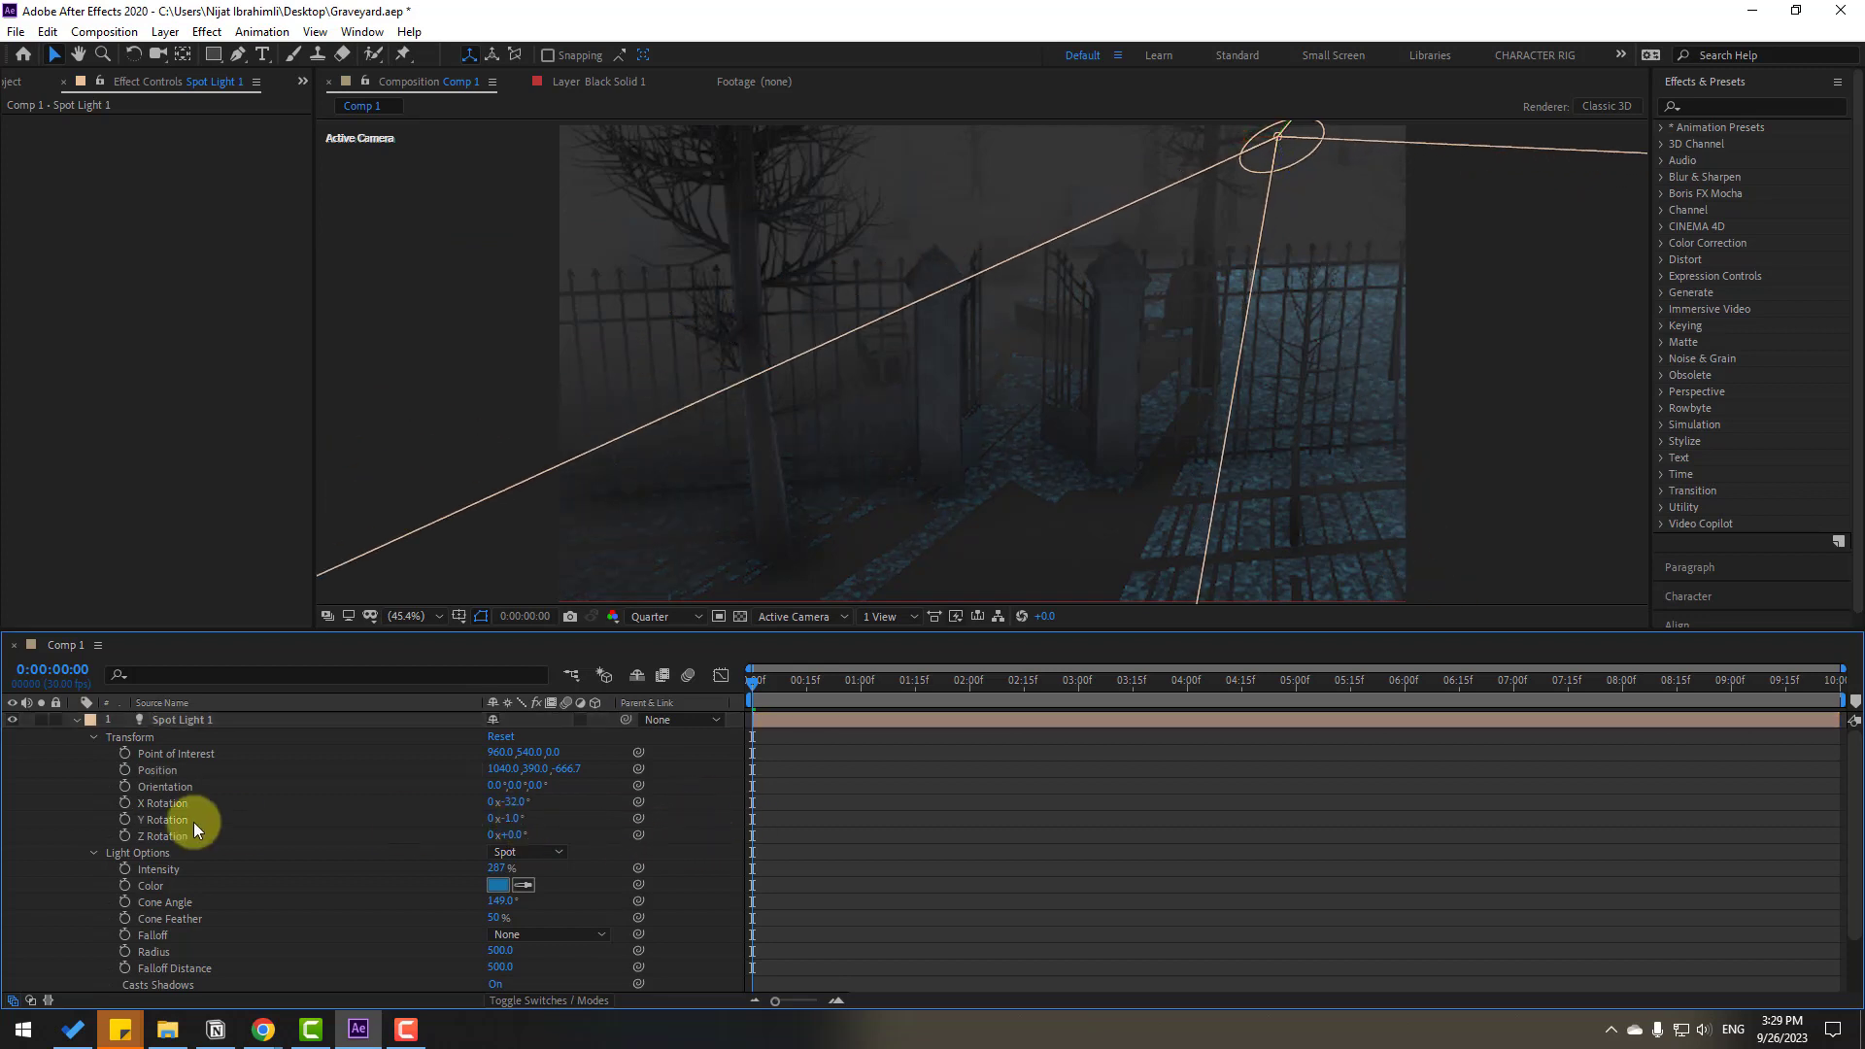
# Change Spot Light 1's color to a lighter, less saturated blue, about 3986B2
pyautogui.click(494, 884)
pyautogui.moveTo(717, 822); pyautogui.dragTo(691, 739)
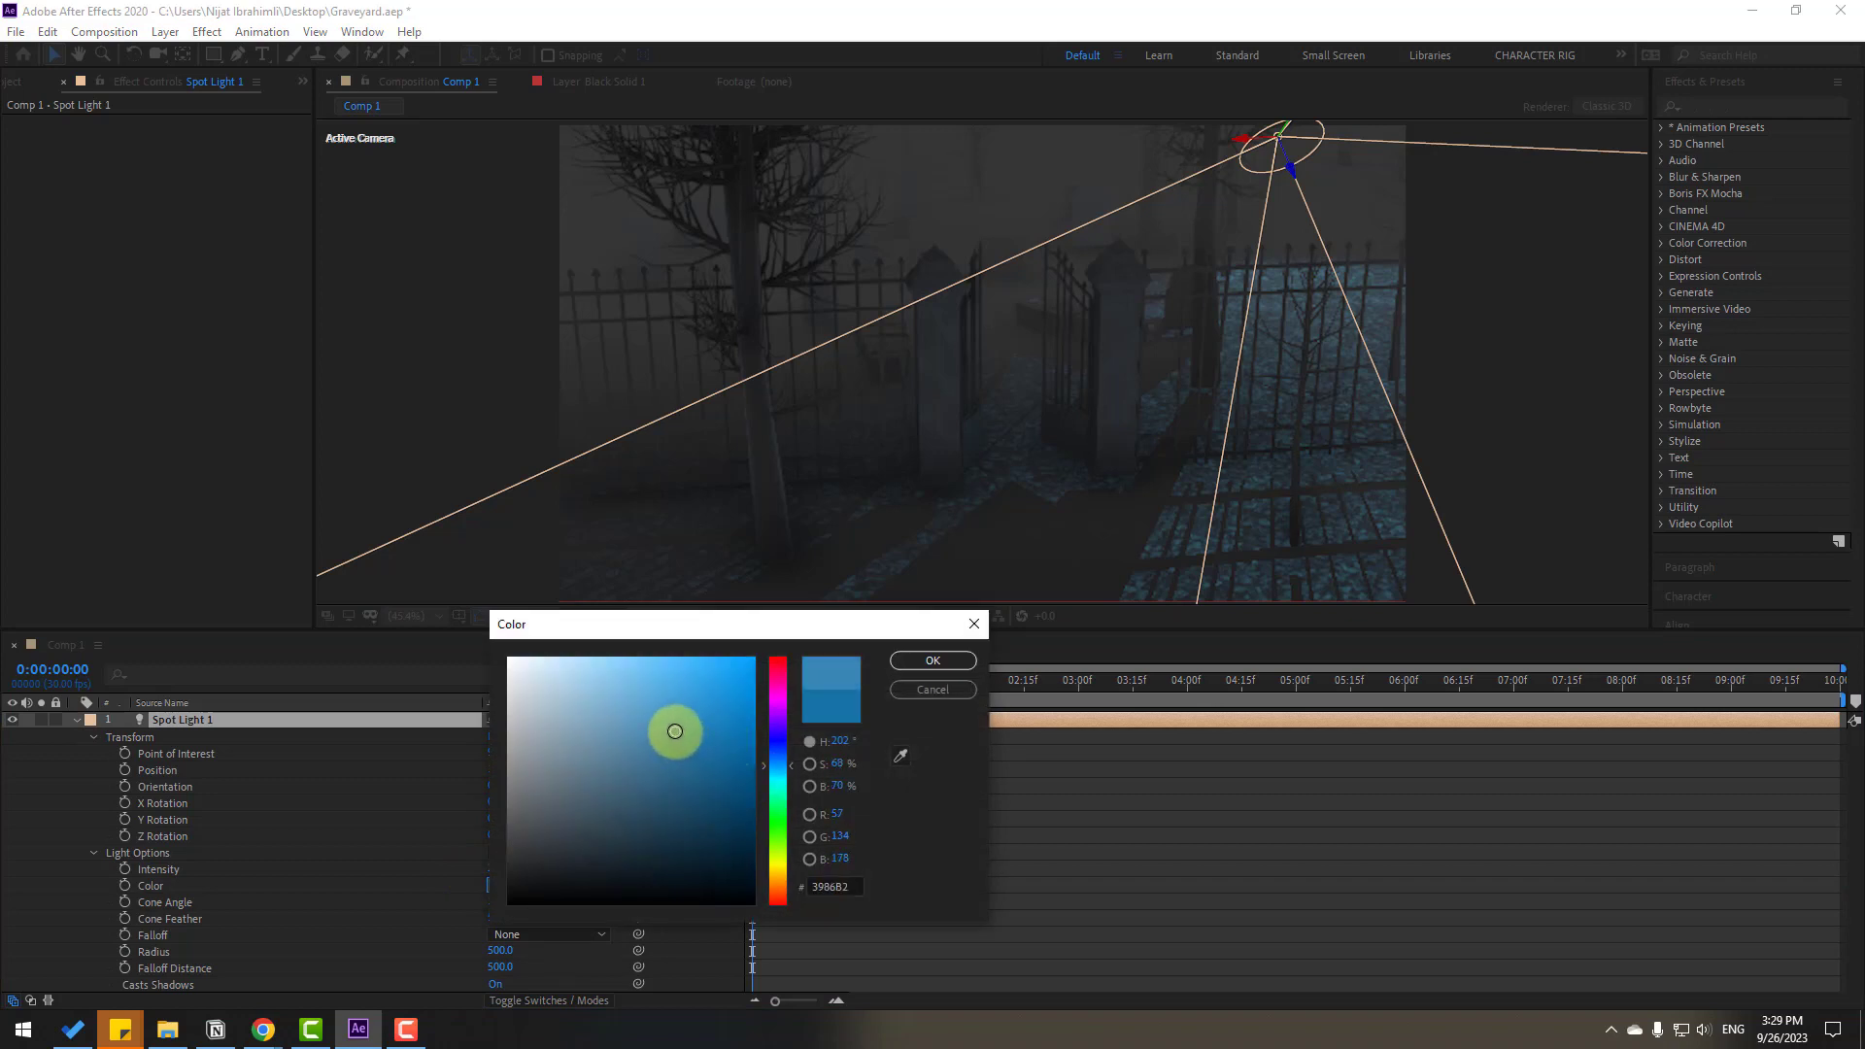
pyautogui.click(932, 660)
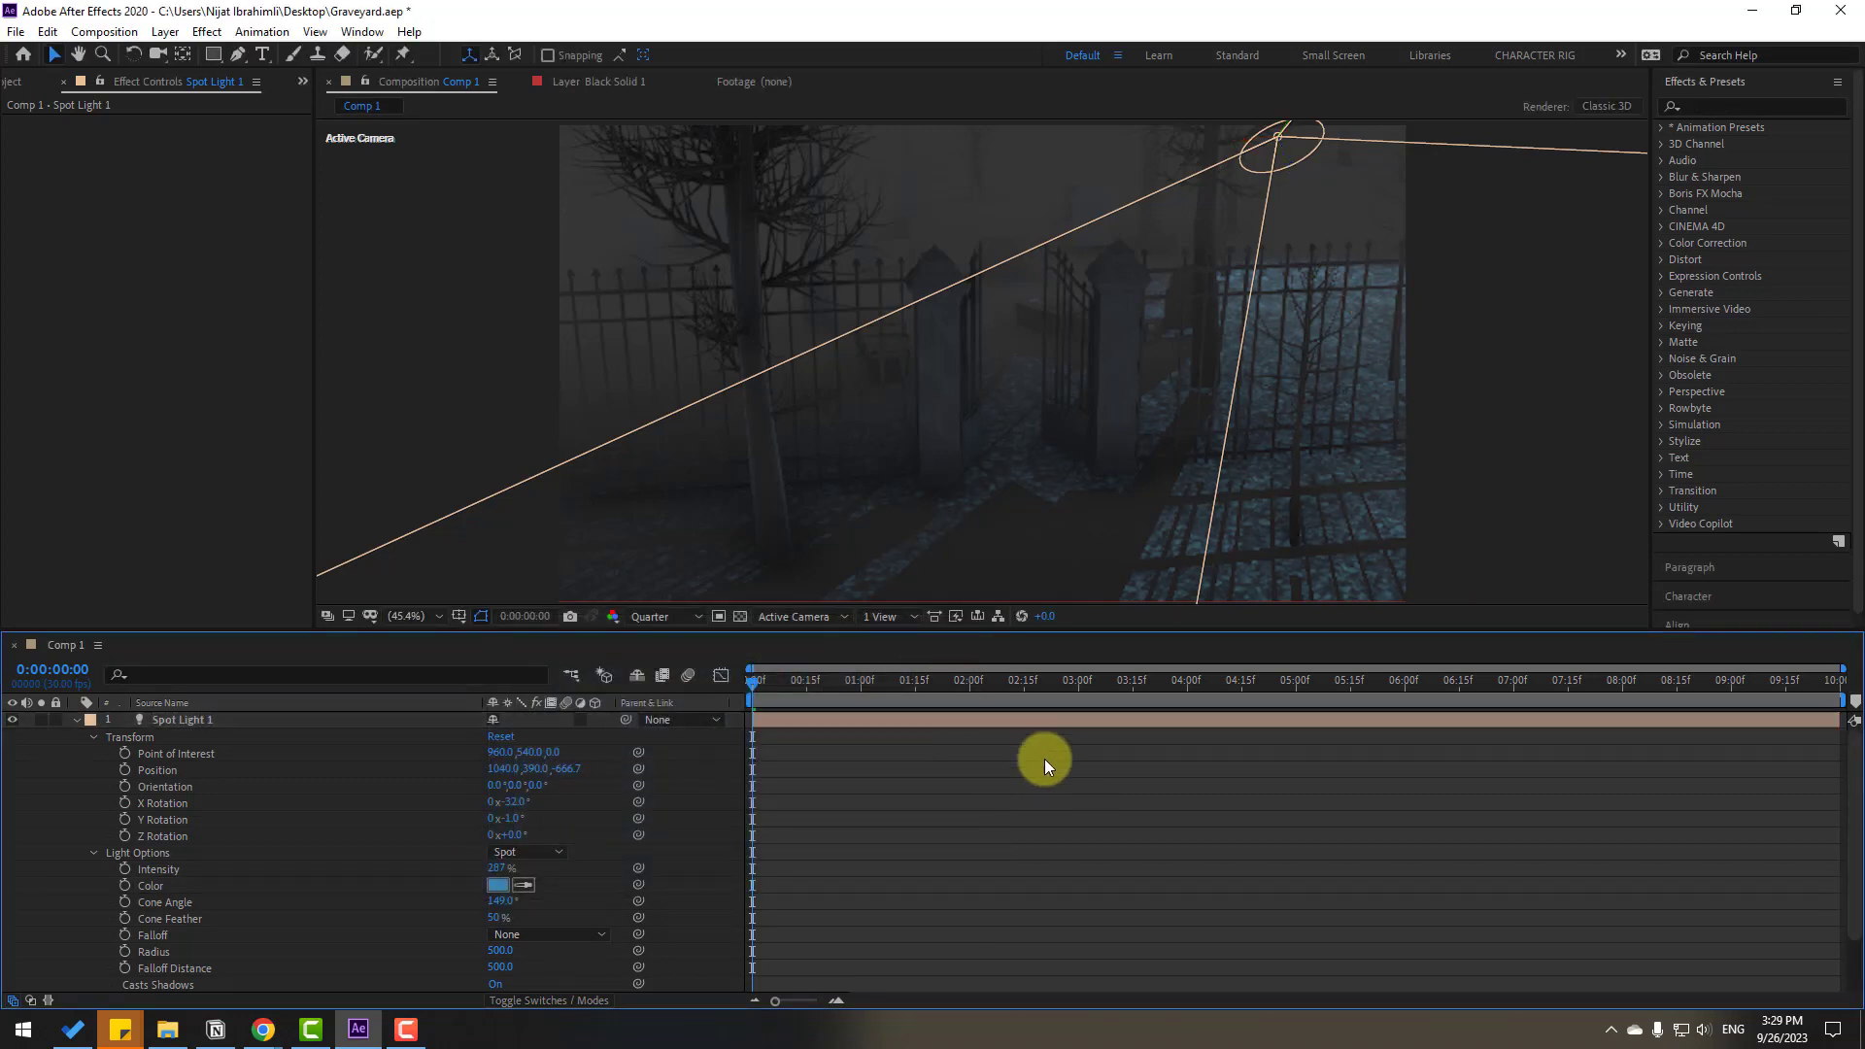
# Soften the edge of Spot Light 1 by setting its cone feather to 61%
pyautogui.scroll(-1, 697, 423)
pyautogui.scroll(3, 743, 449)
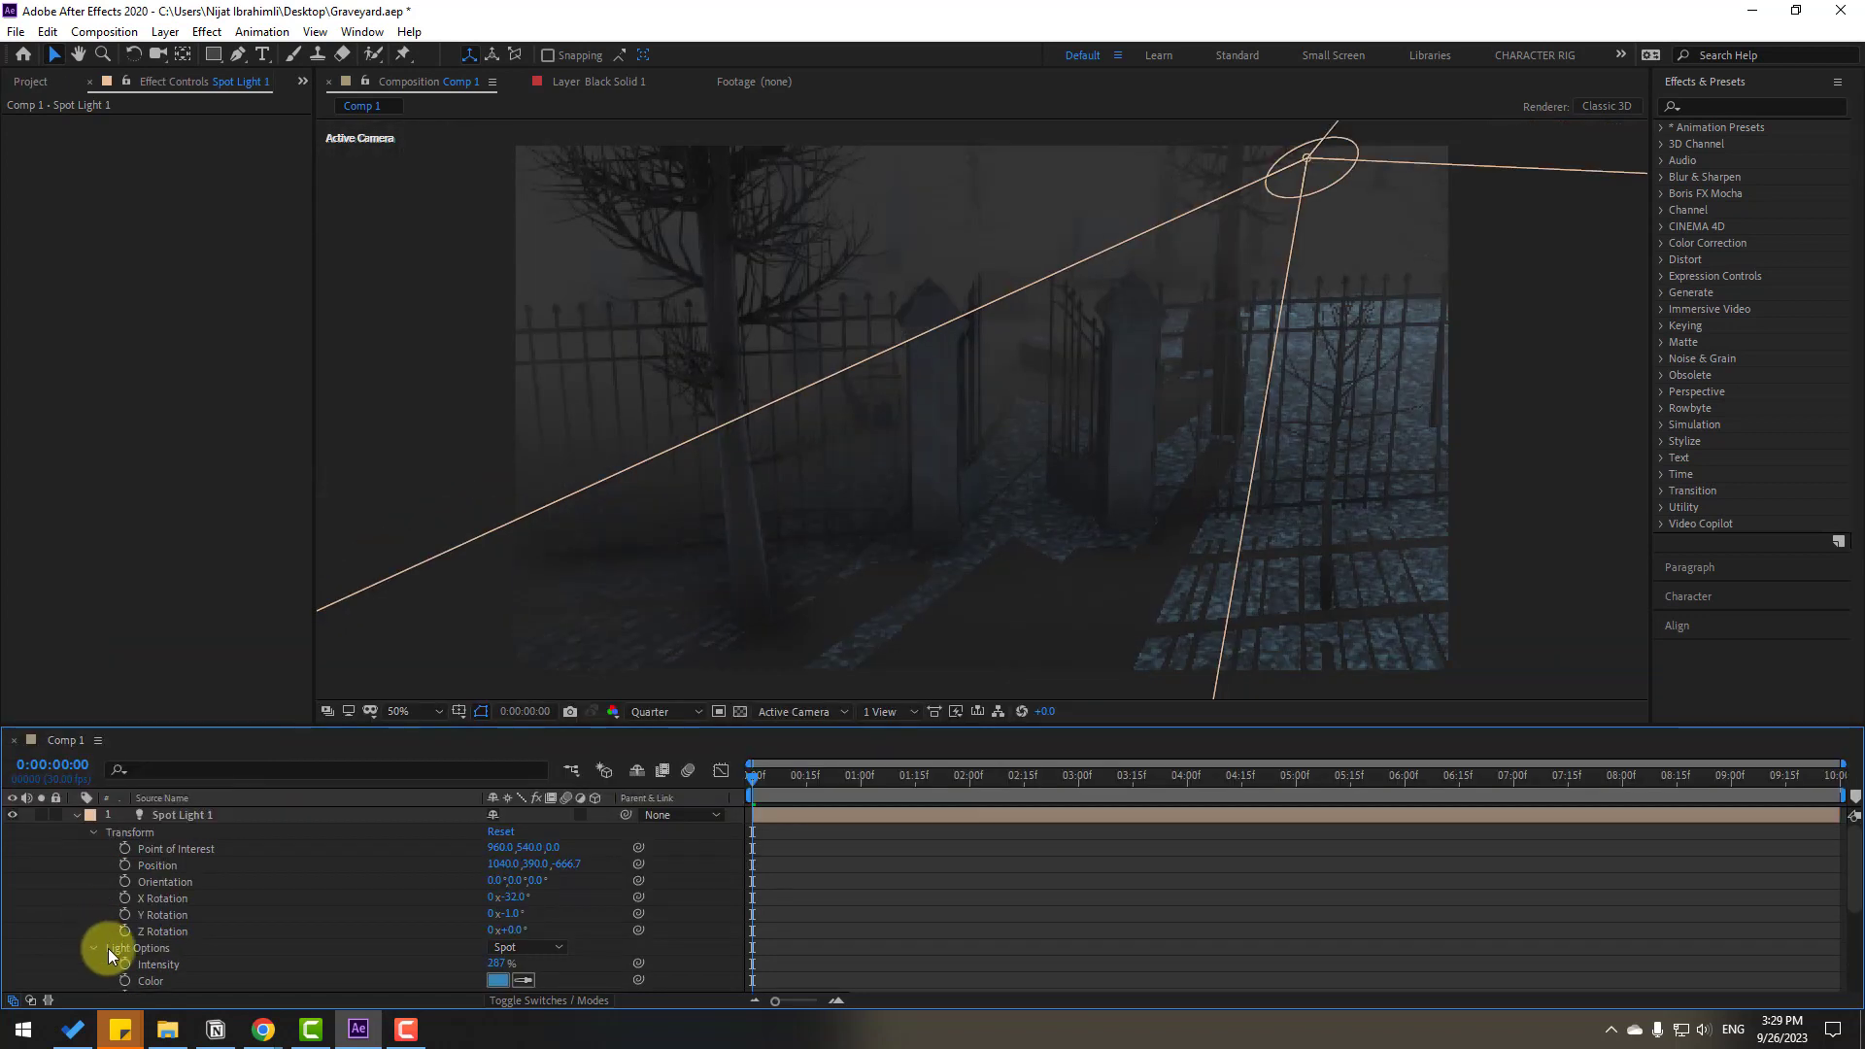
pyautogui.click(93, 835)
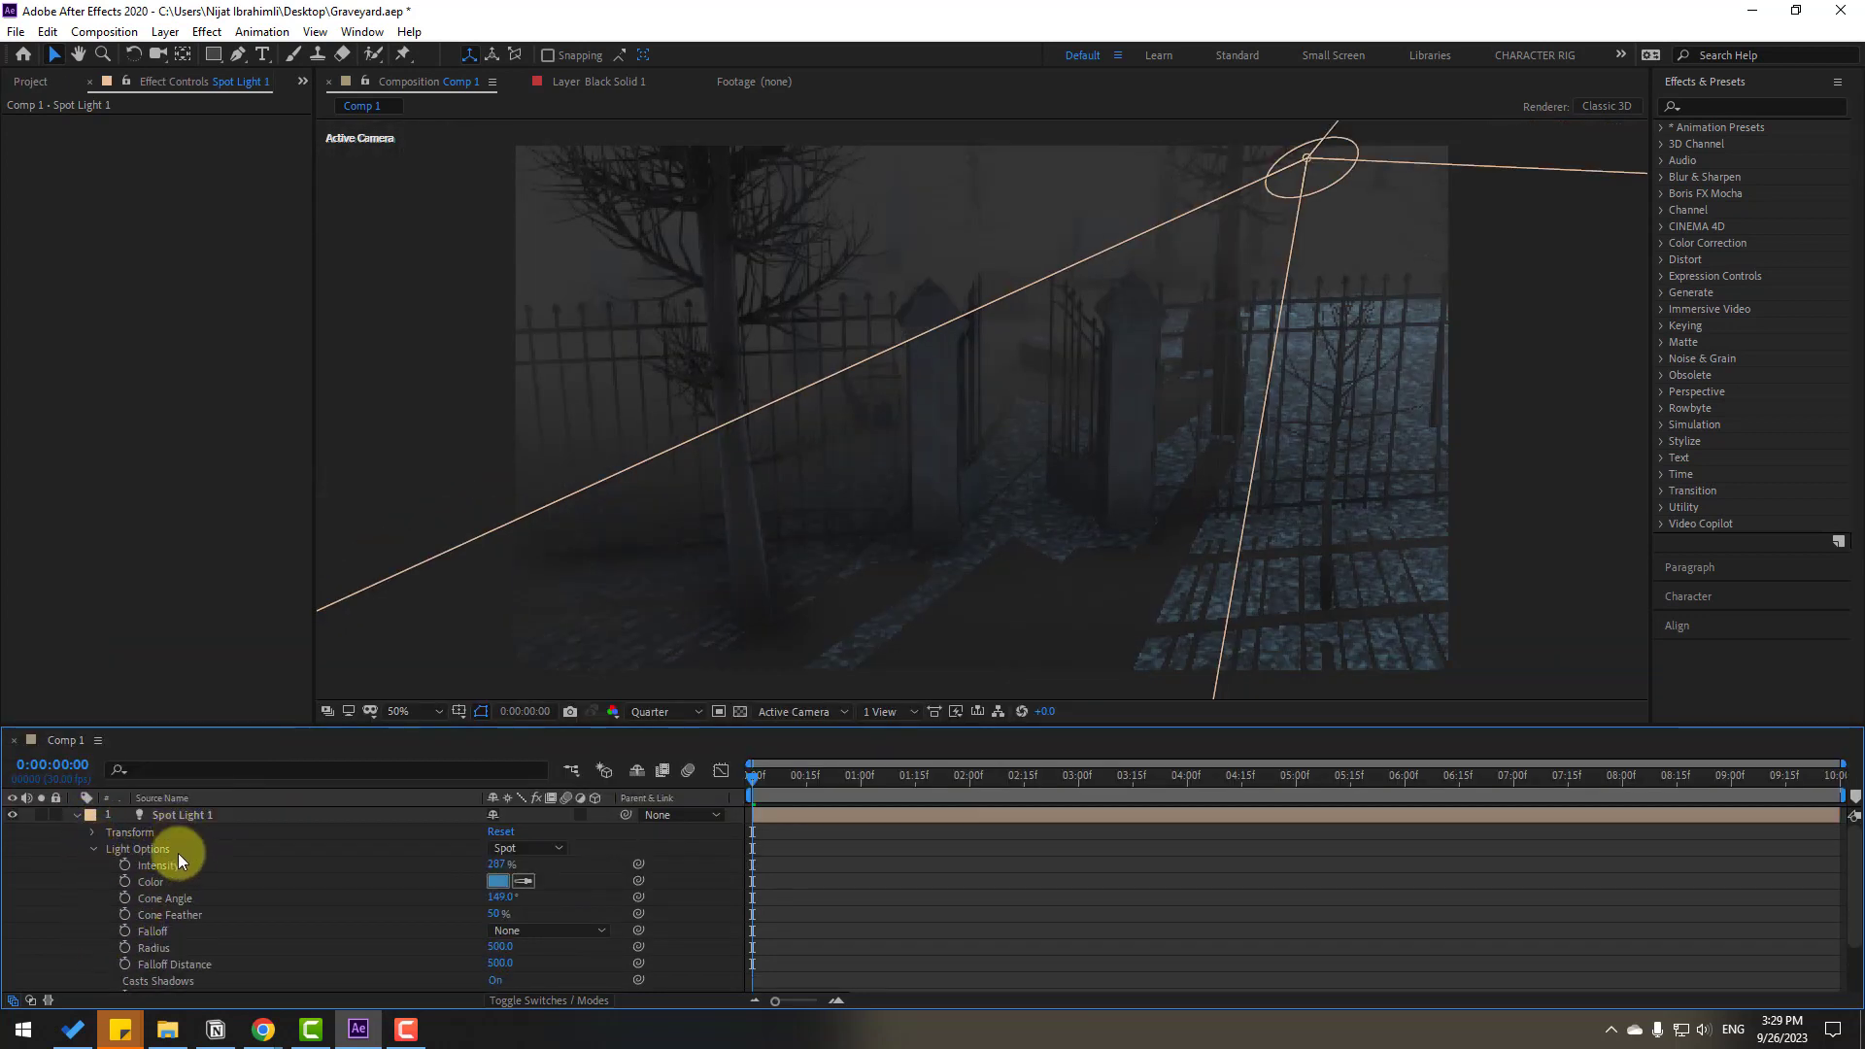
pyautogui.scroll(-1, 363, 942)
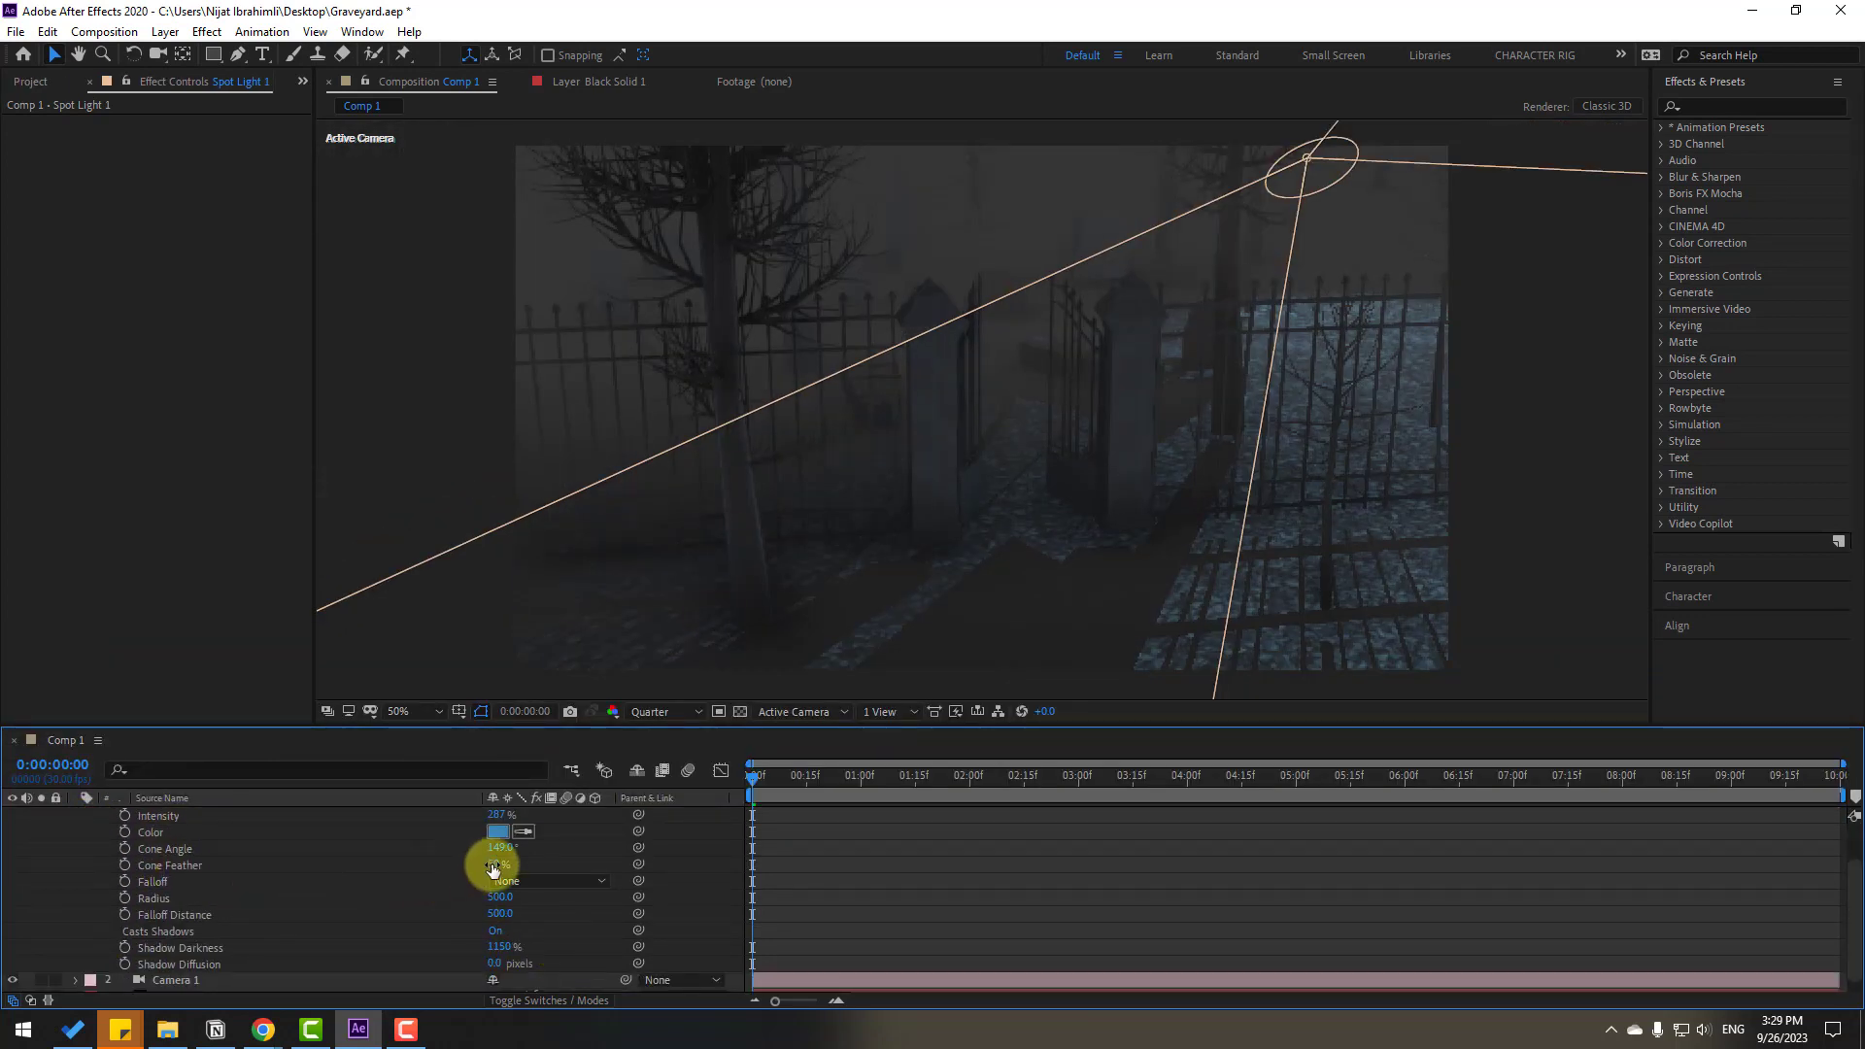
pyautogui.moveTo(492, 867); pyautogui.dragTo(581, 865)
pyautogui.scroll(1, 441, 919)
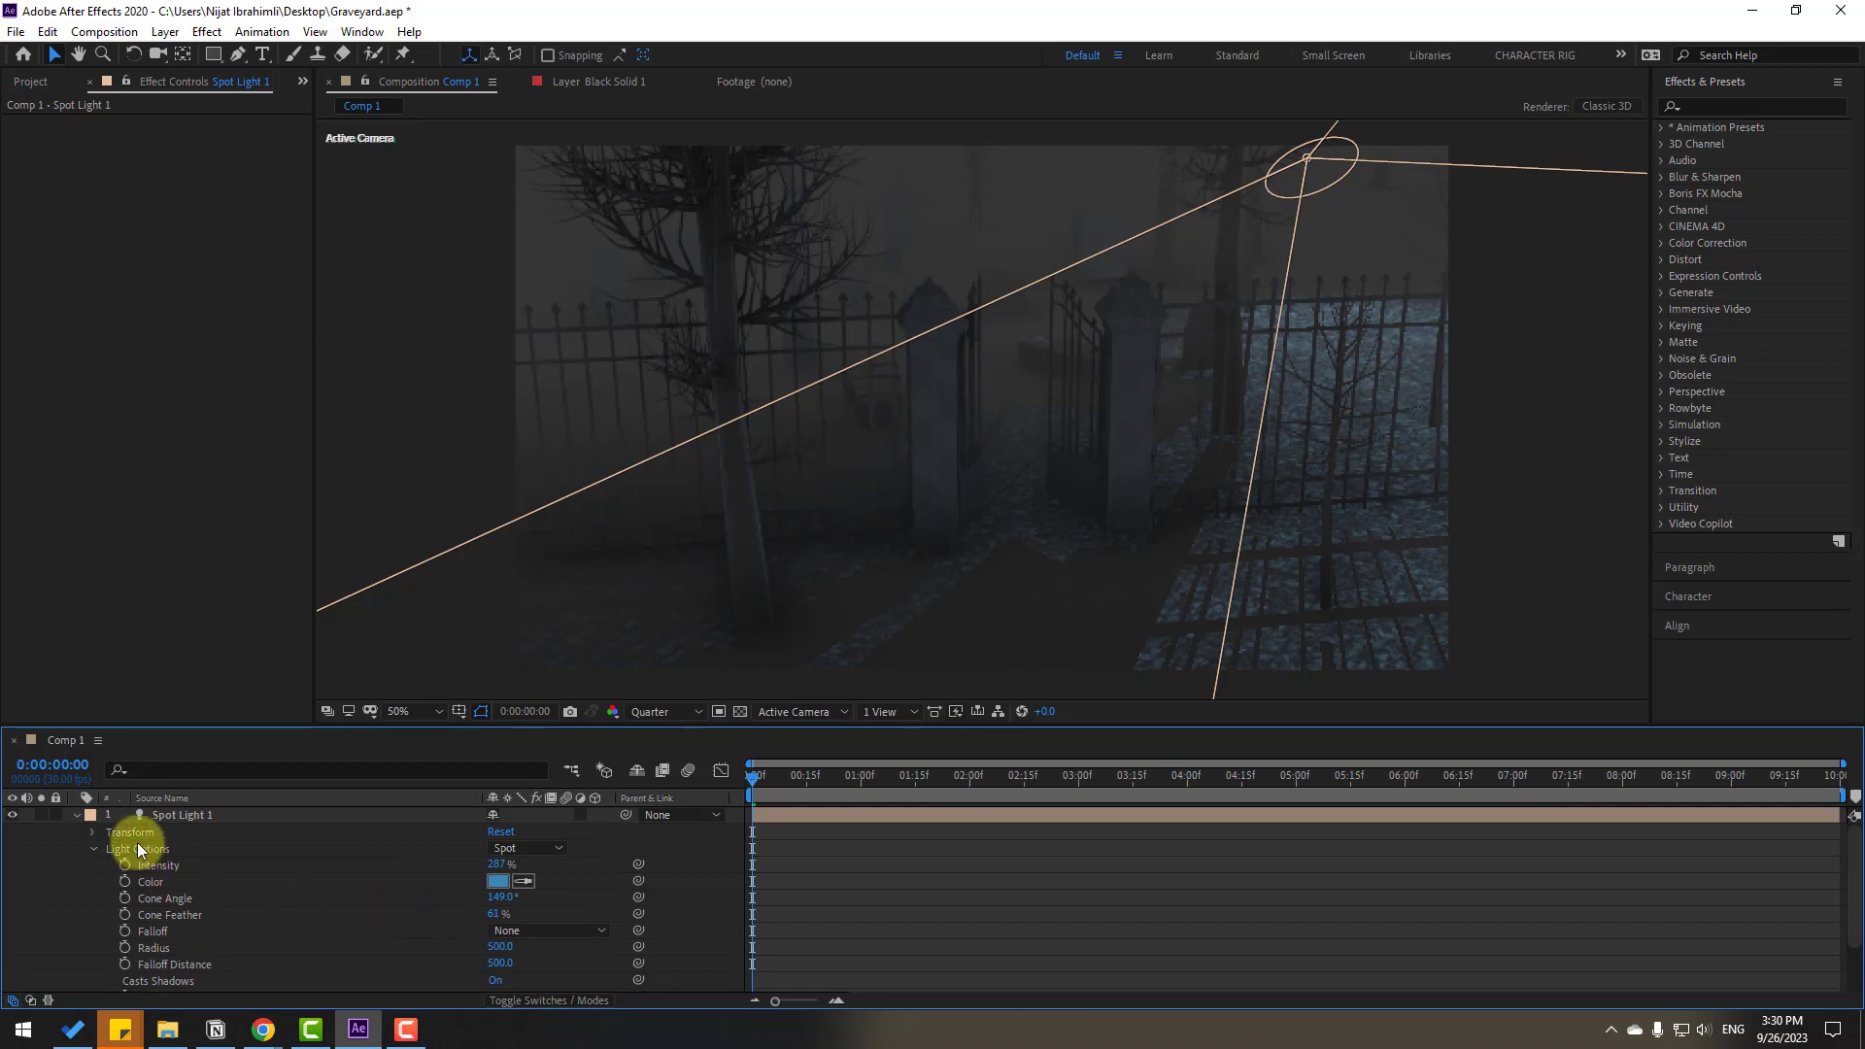
# Collapse the spot light's properties and rename the Black Solid 1 layer as Element 3D
pyautogui.click(76, 815)
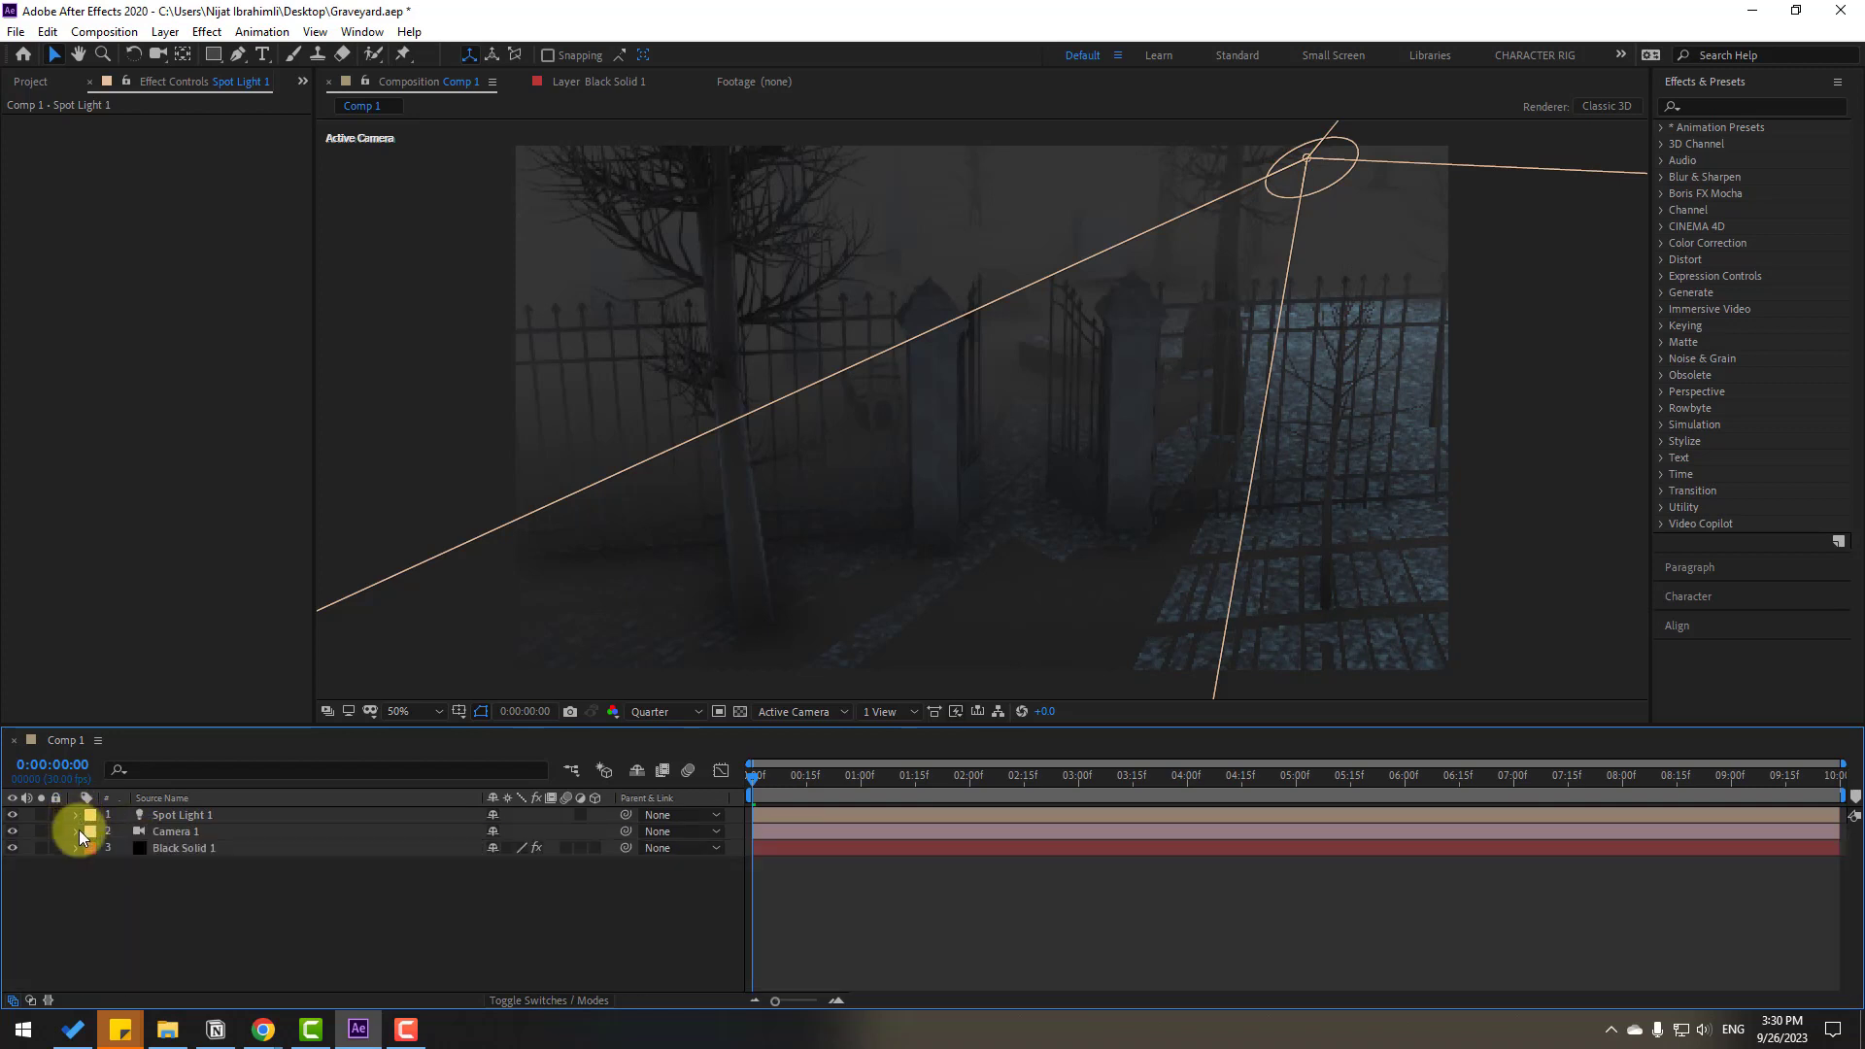
pyautogui.click(195, 849)
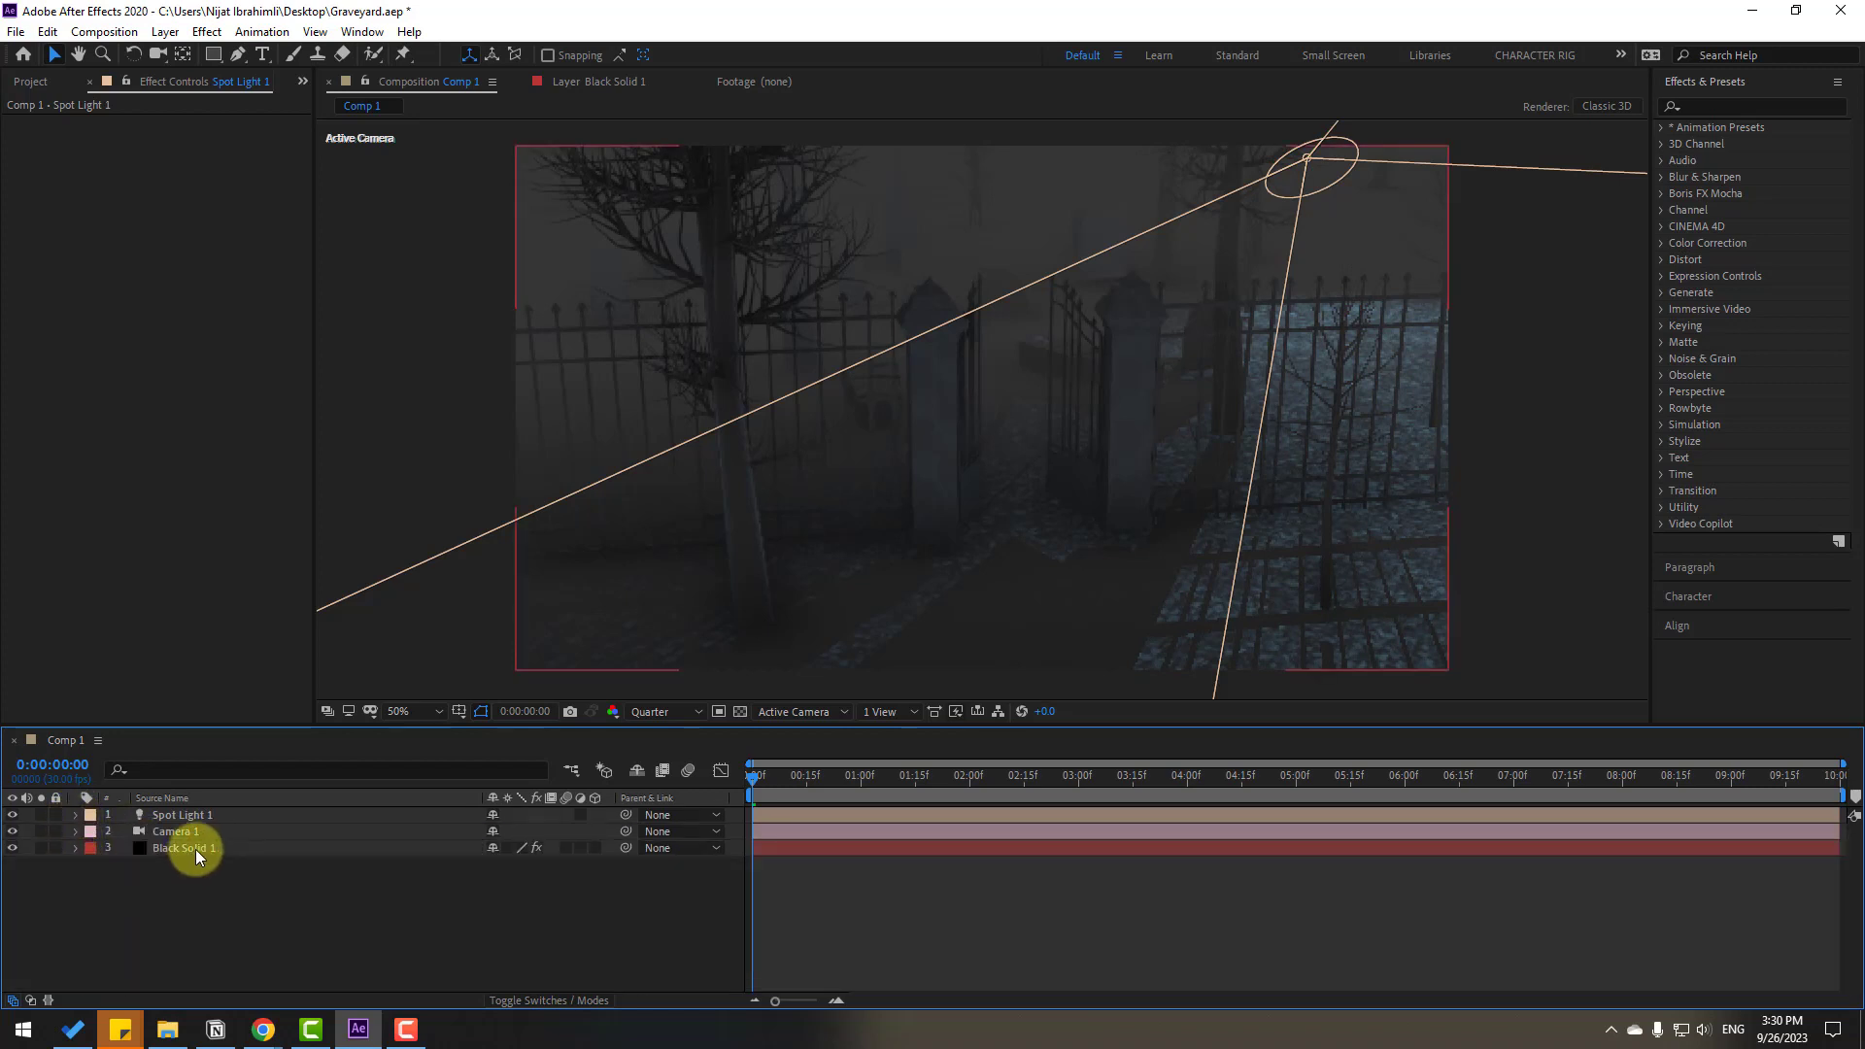
pyautogui.click(165, 799)
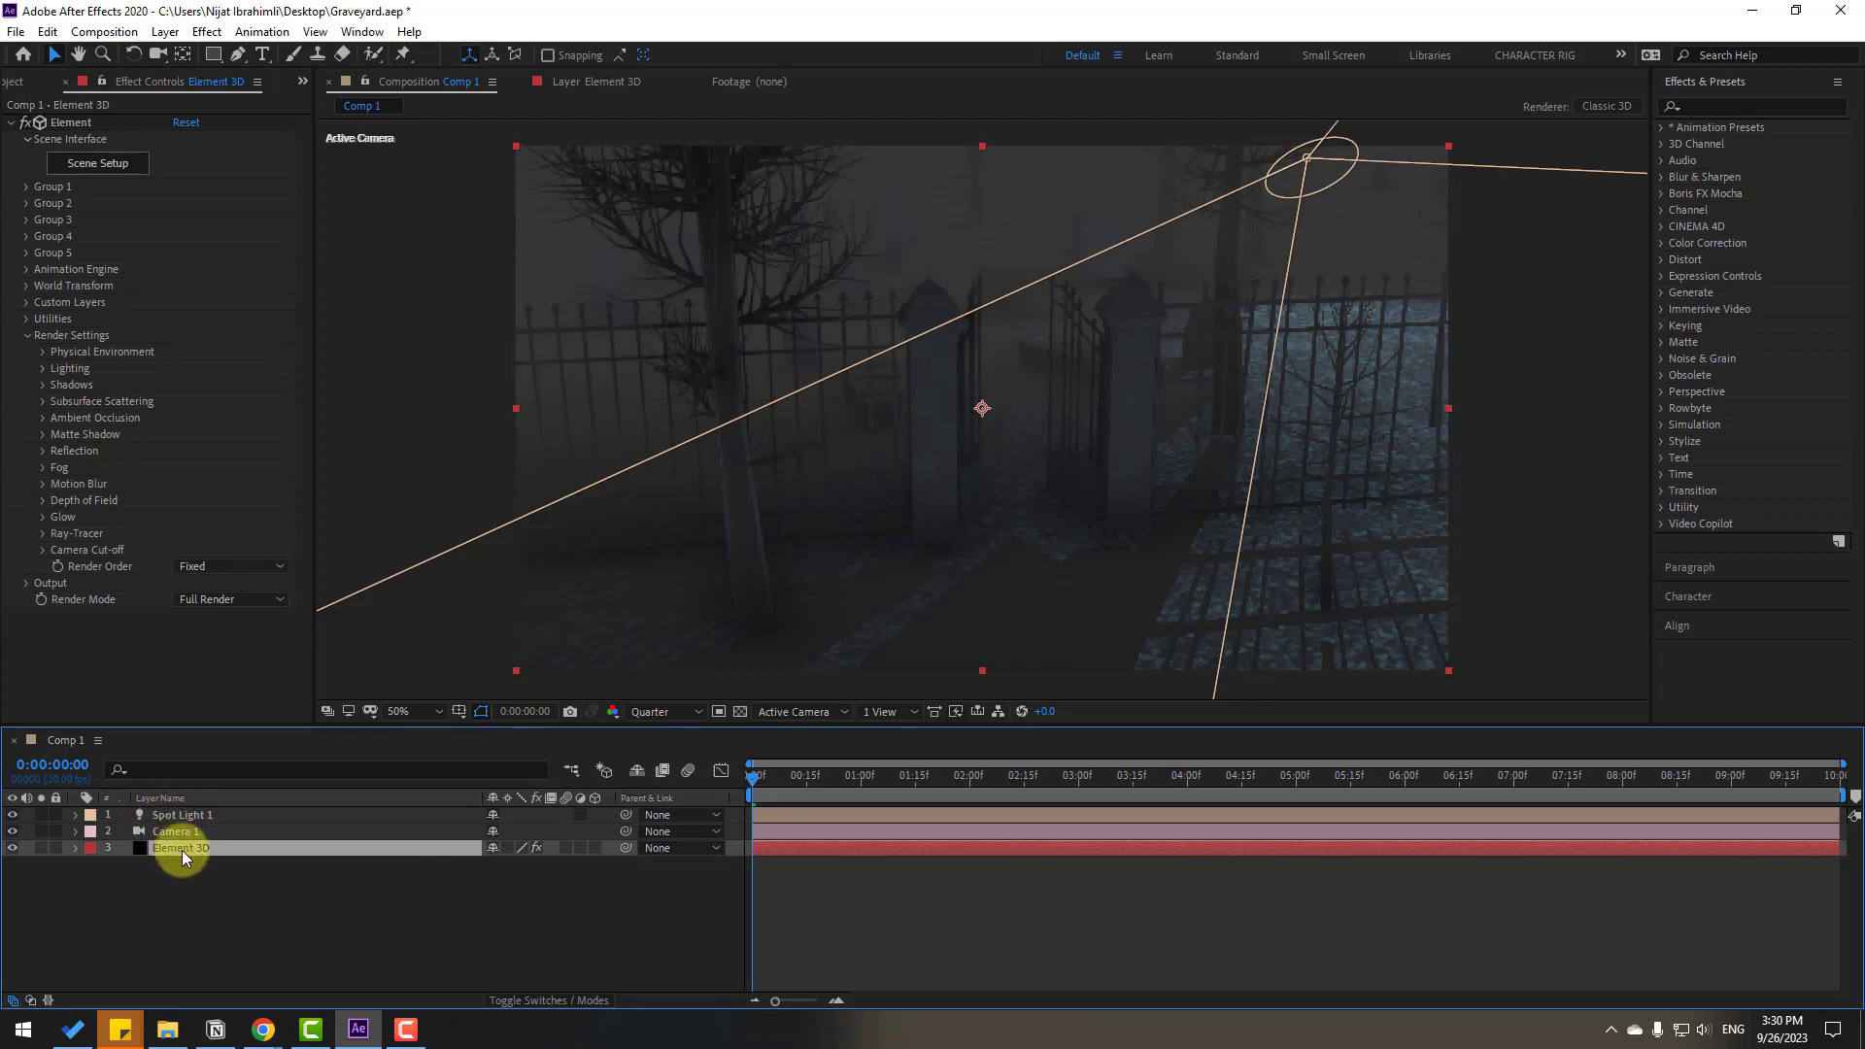
# Adjust the Element fog to color 2B2B2B, opacity 26%, start distance 250 and range 1190
pyautogui.click(47, 468)
pyautogui.click(181, 500)
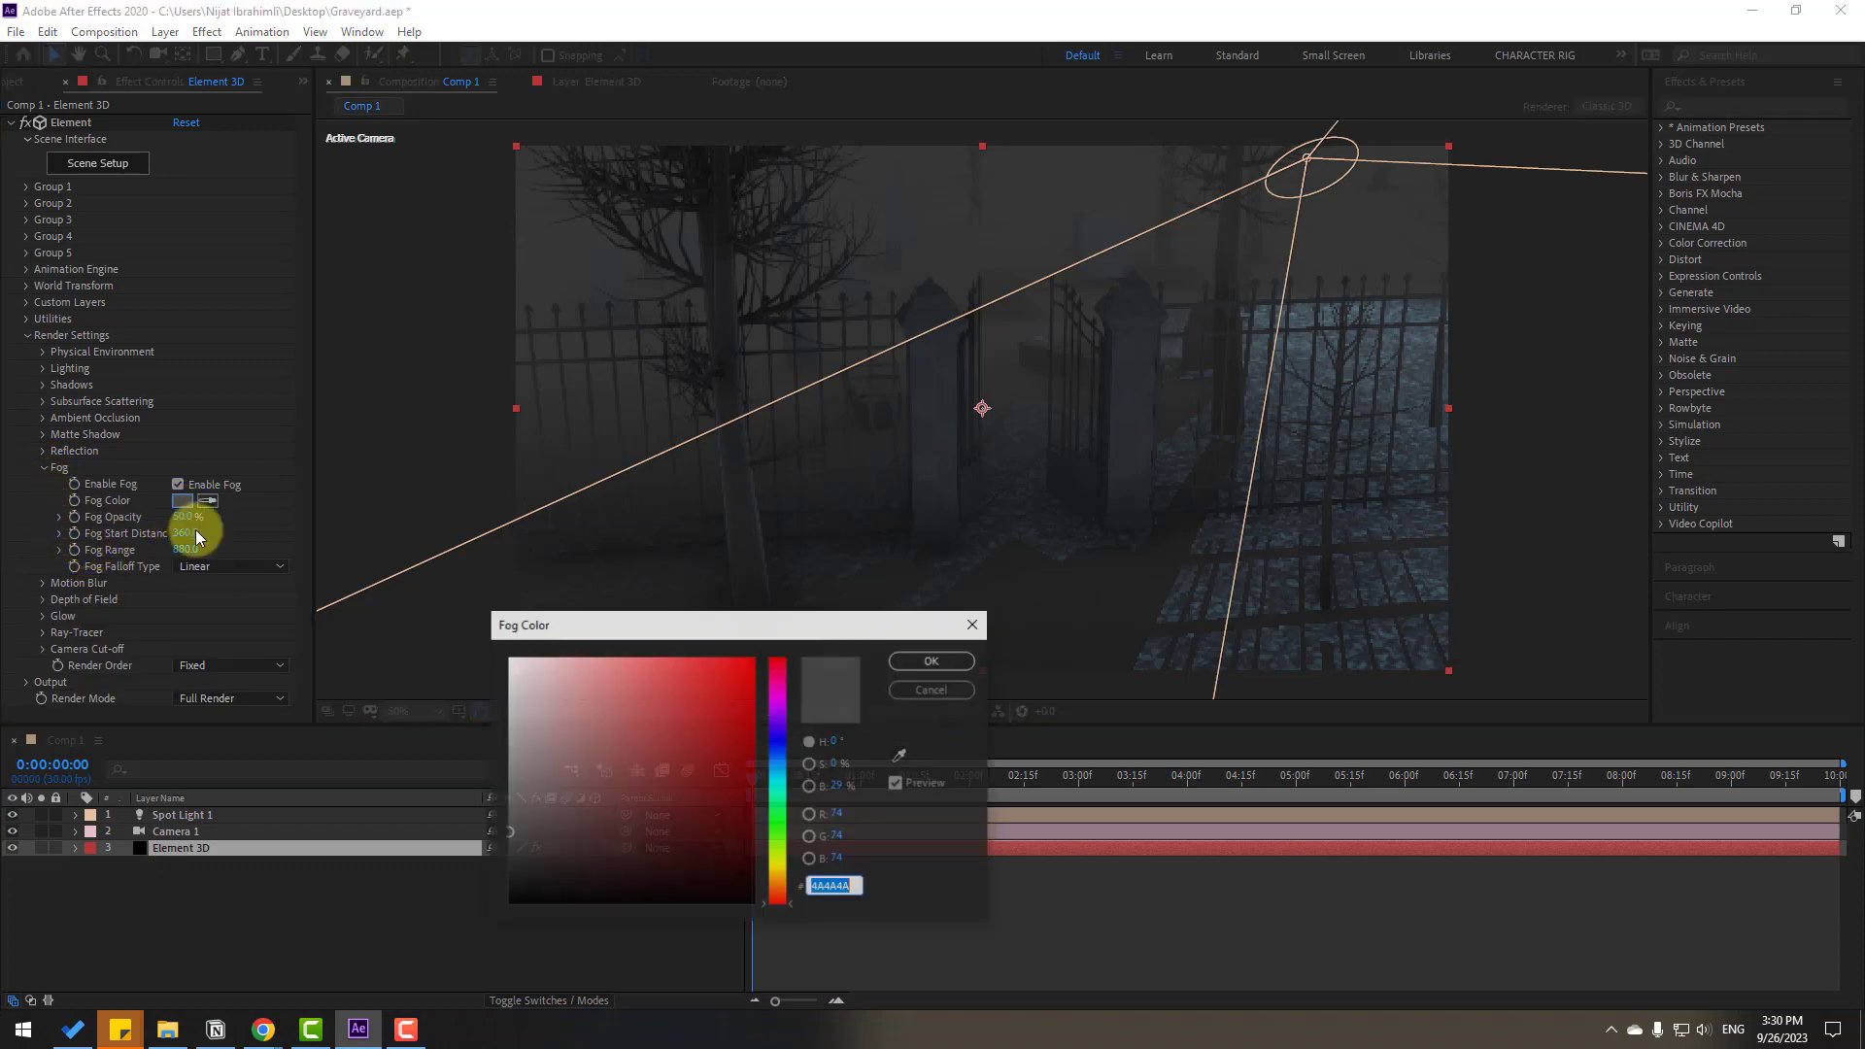
pyautogui.click(516, 849)
pyautogui.moveTo(515, 851); pyautogui.dragTo(507, 861)
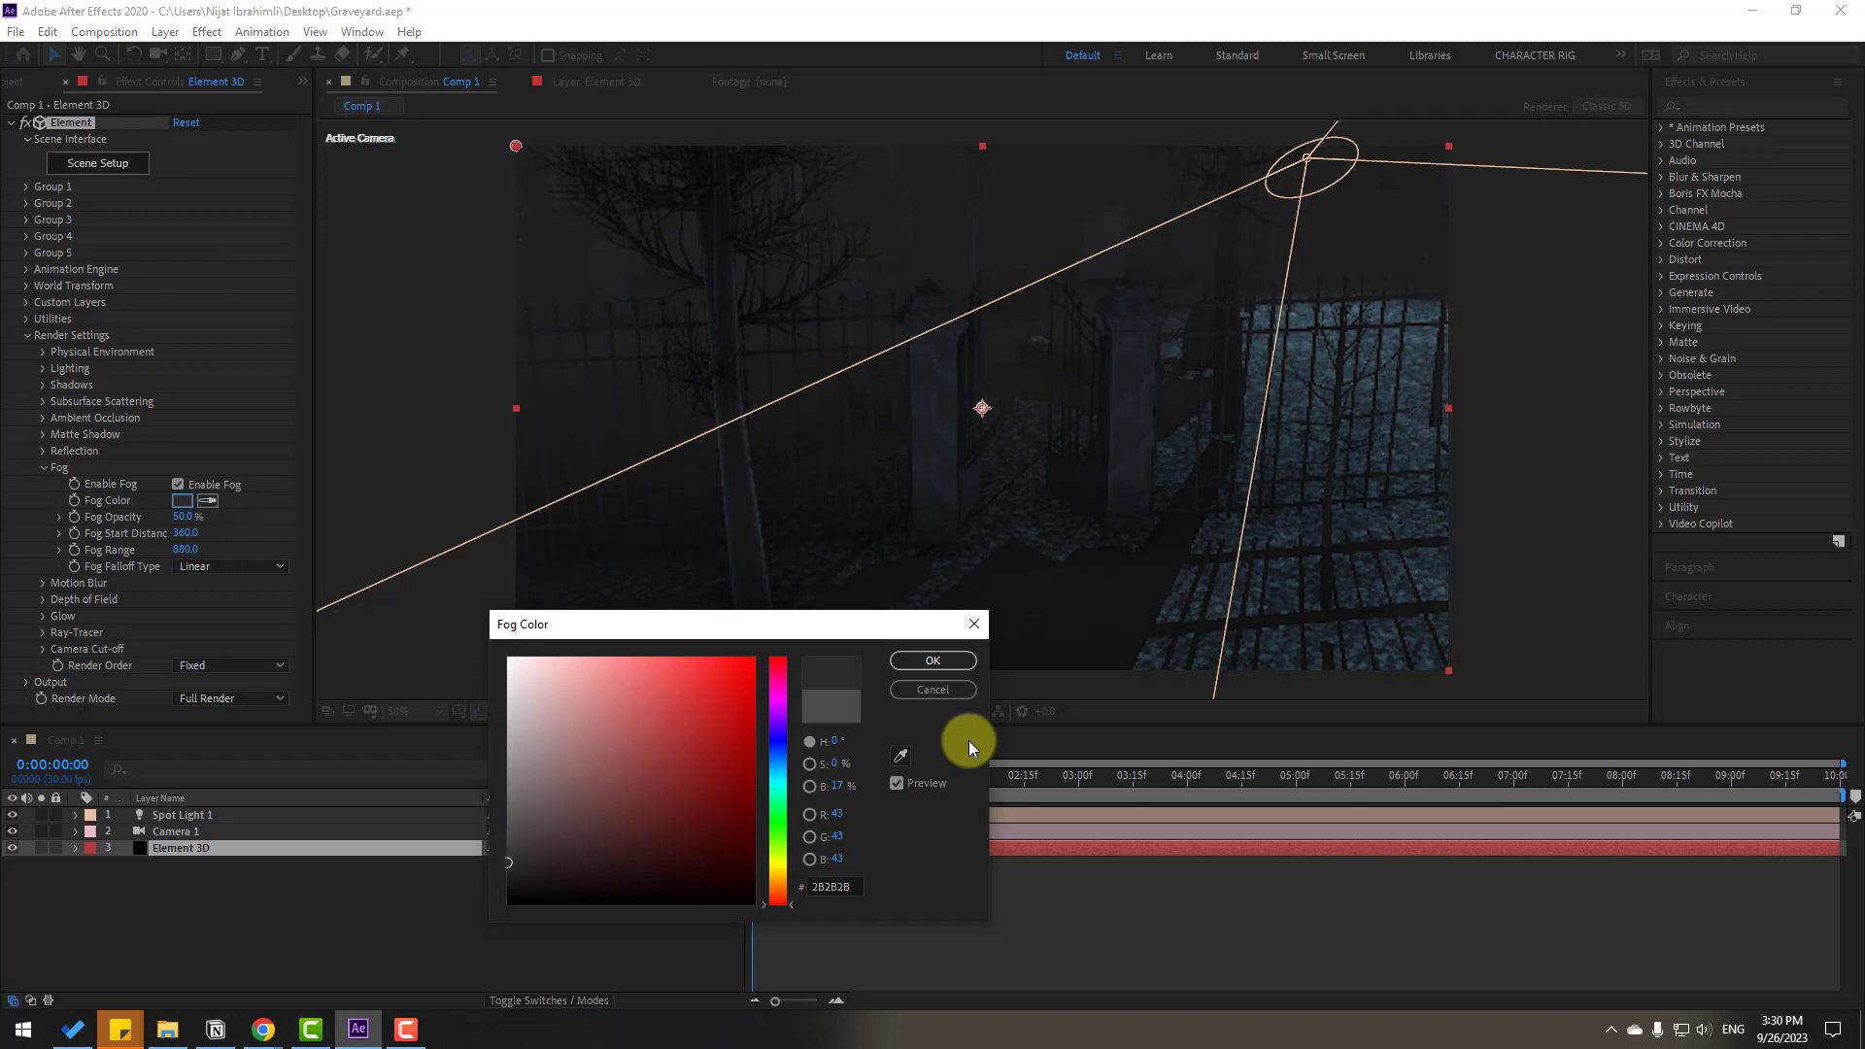
pyautogui.click(935, 665)
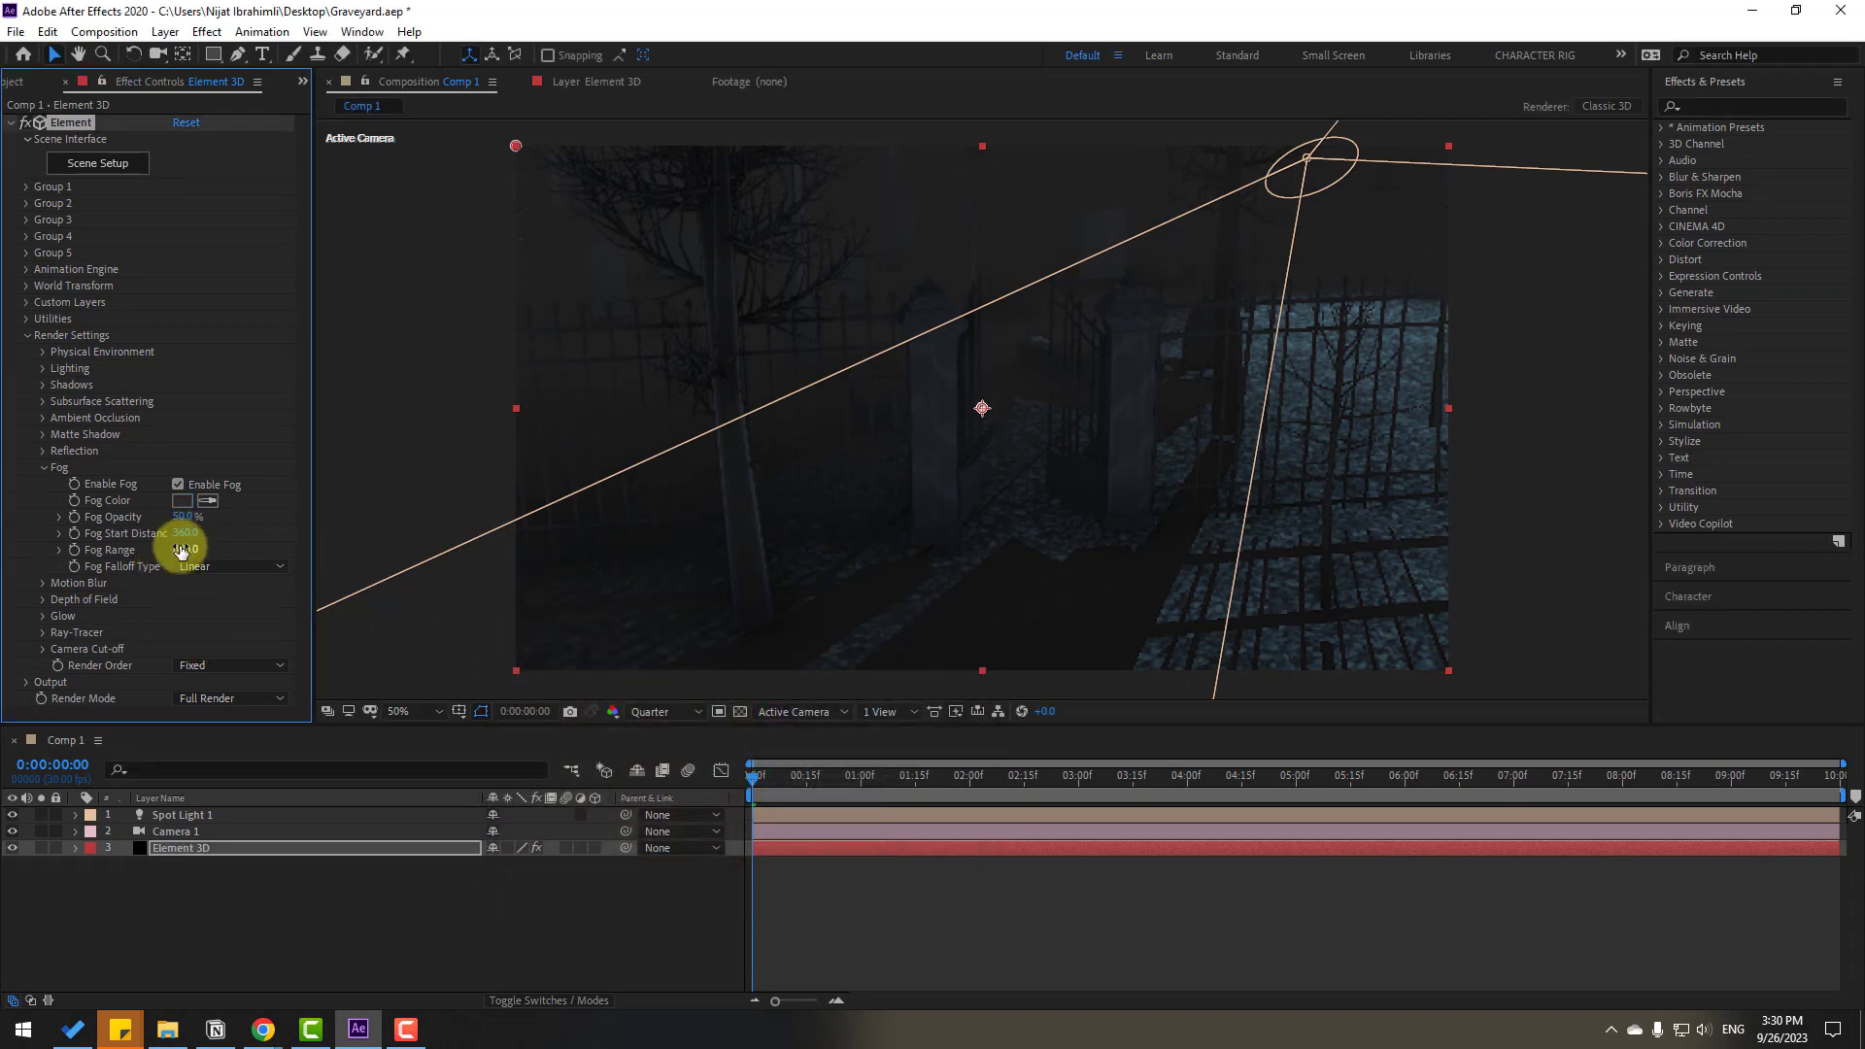
pyautogui.moveTo(182, 516)
pyautogui.mouseDown()
pyautogui.moveTo(93, 522)
pyautogui.moveTo(242, 533)
pyautogui.moveTo(183, 533)
pyautogui.moveTo(183, 550)
pyautogui.moveTo(249, 541)
pyautogui.moveTo(86, 558)
pyautogui.moveTo(192, 546)
pyautogui.mouseUp()
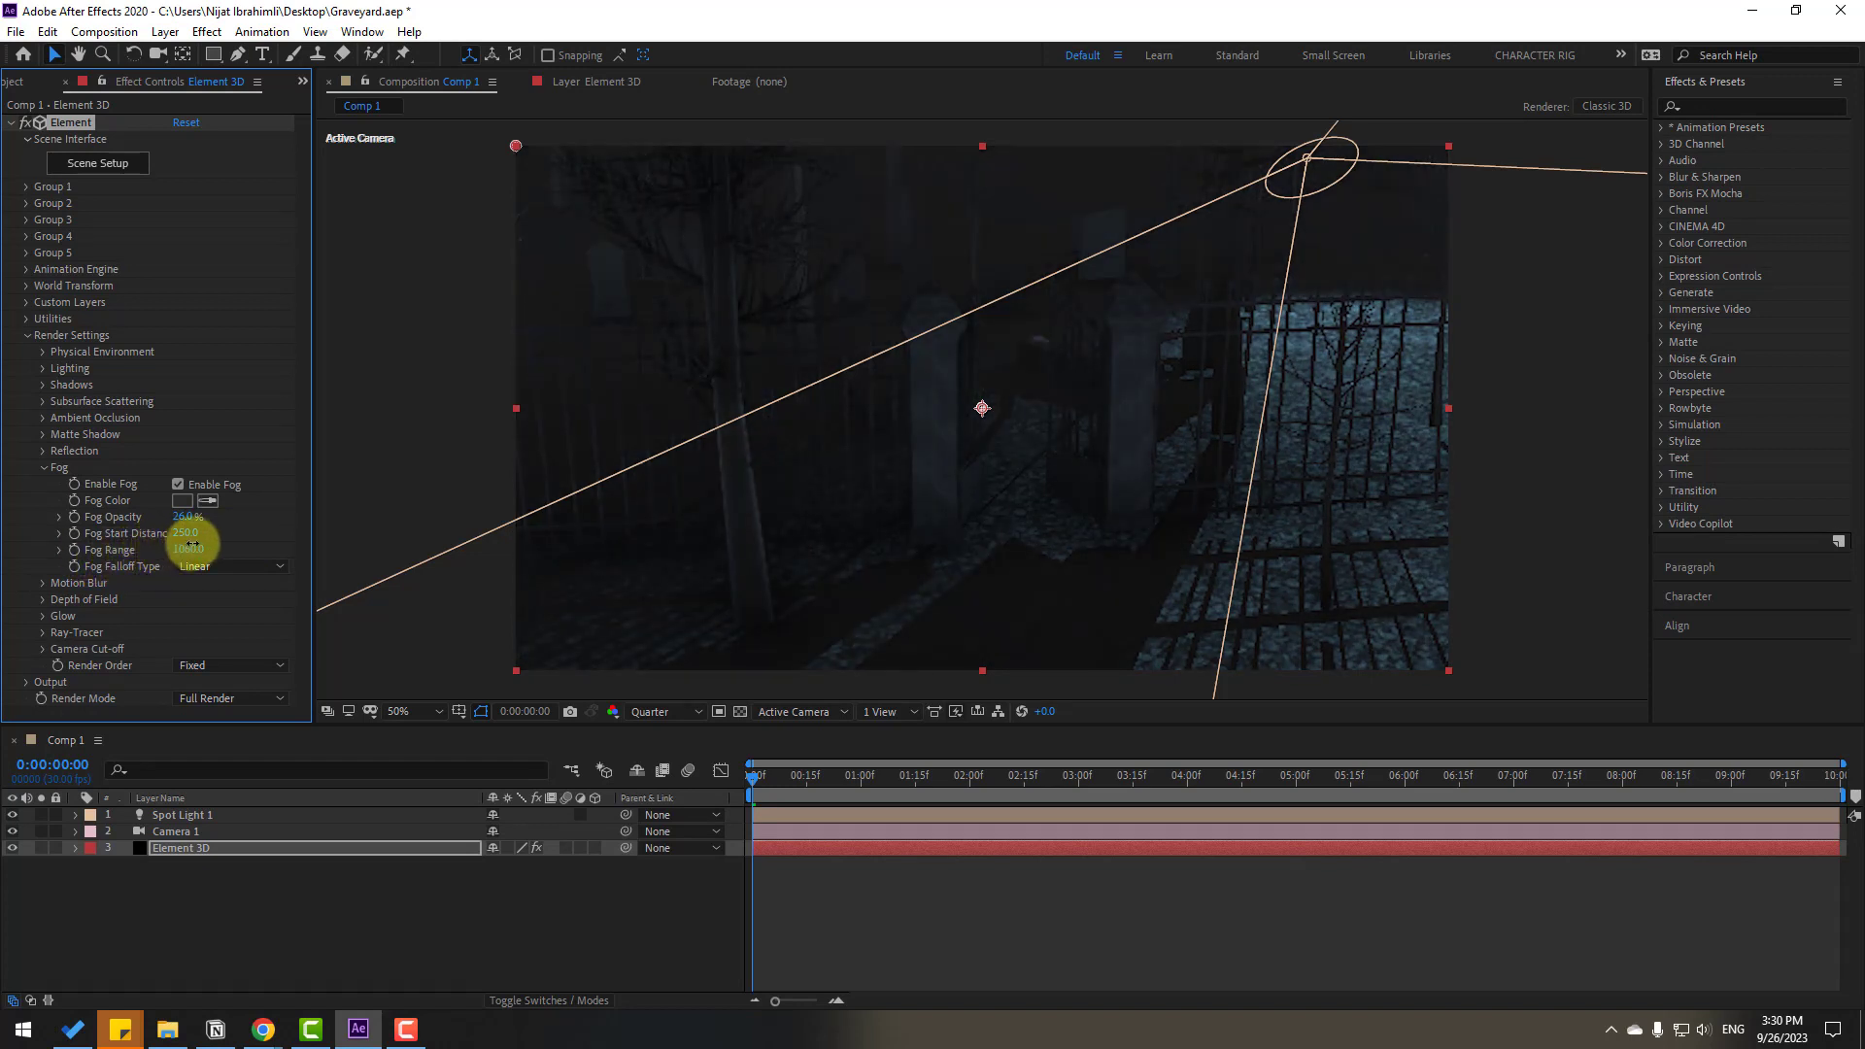
pyautogui.click(452, 933)
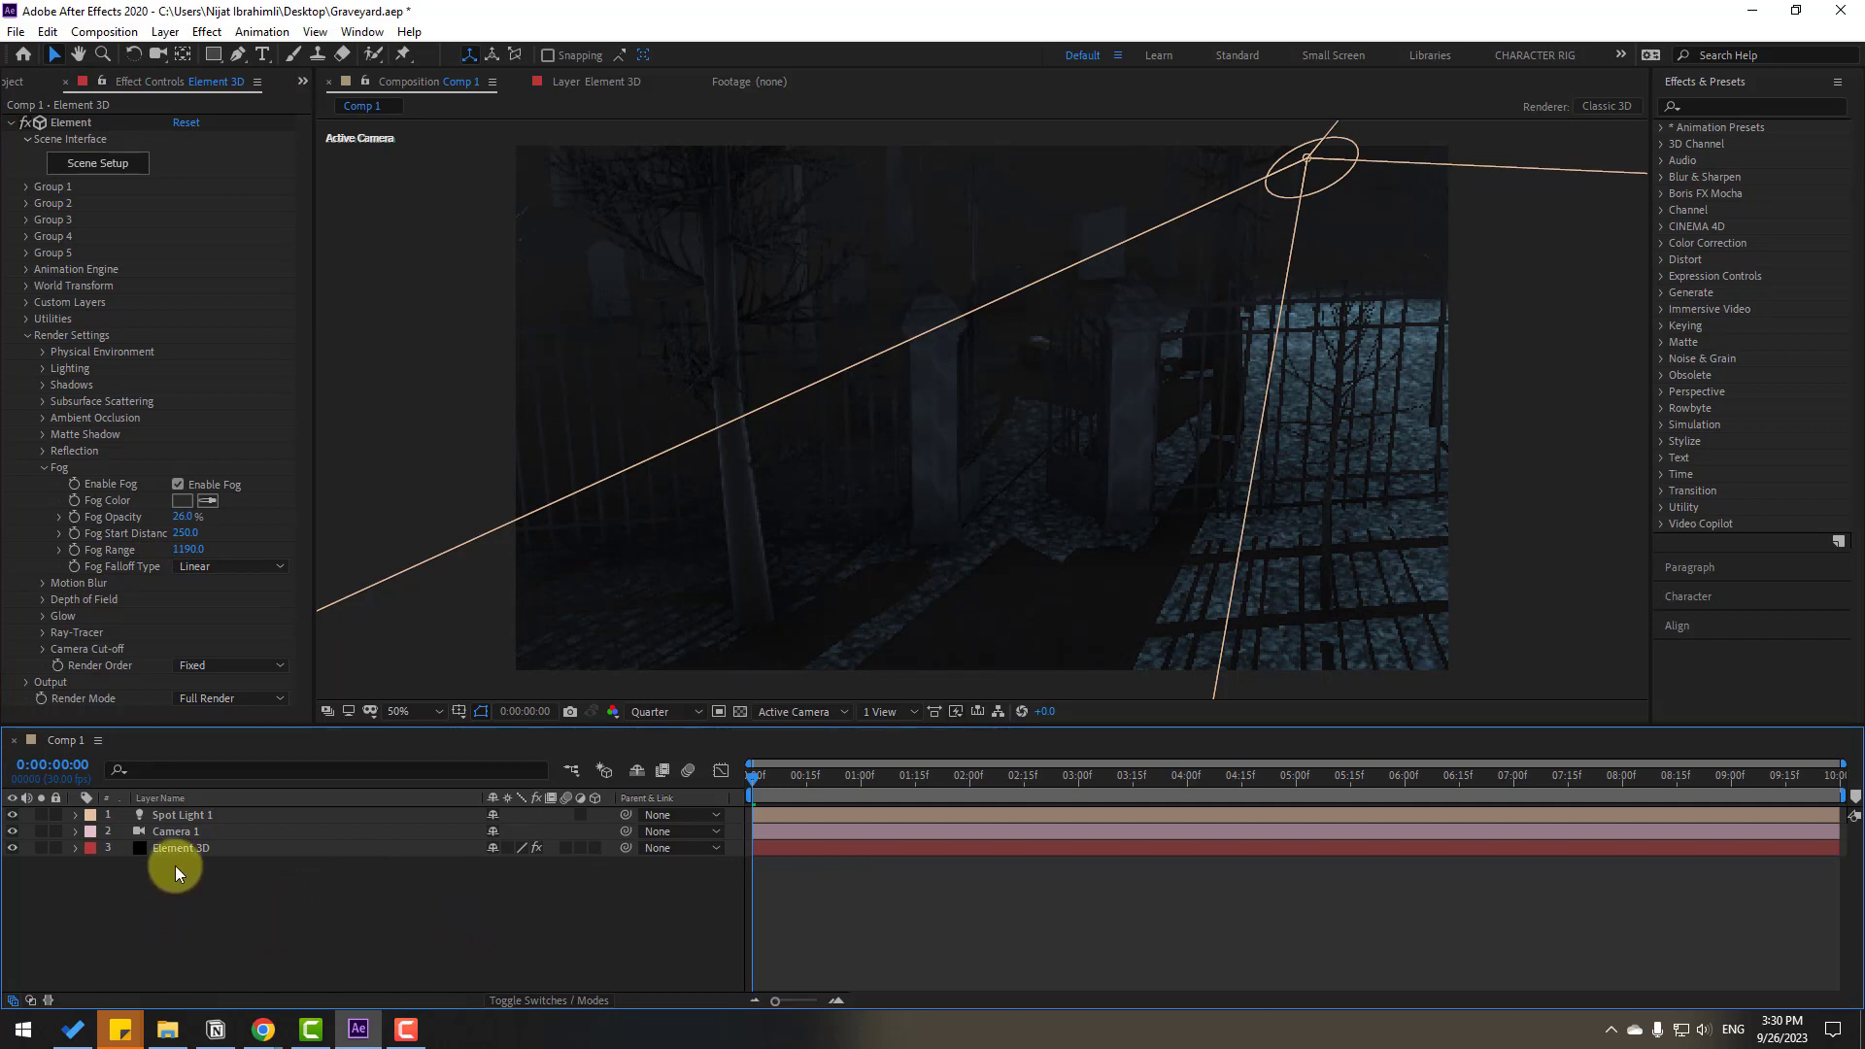
# Create an orbit null for Camera 1 and center the null's anchor point
pyautogui.click(183, 833)
pyautogui.rightClick(183, 833)
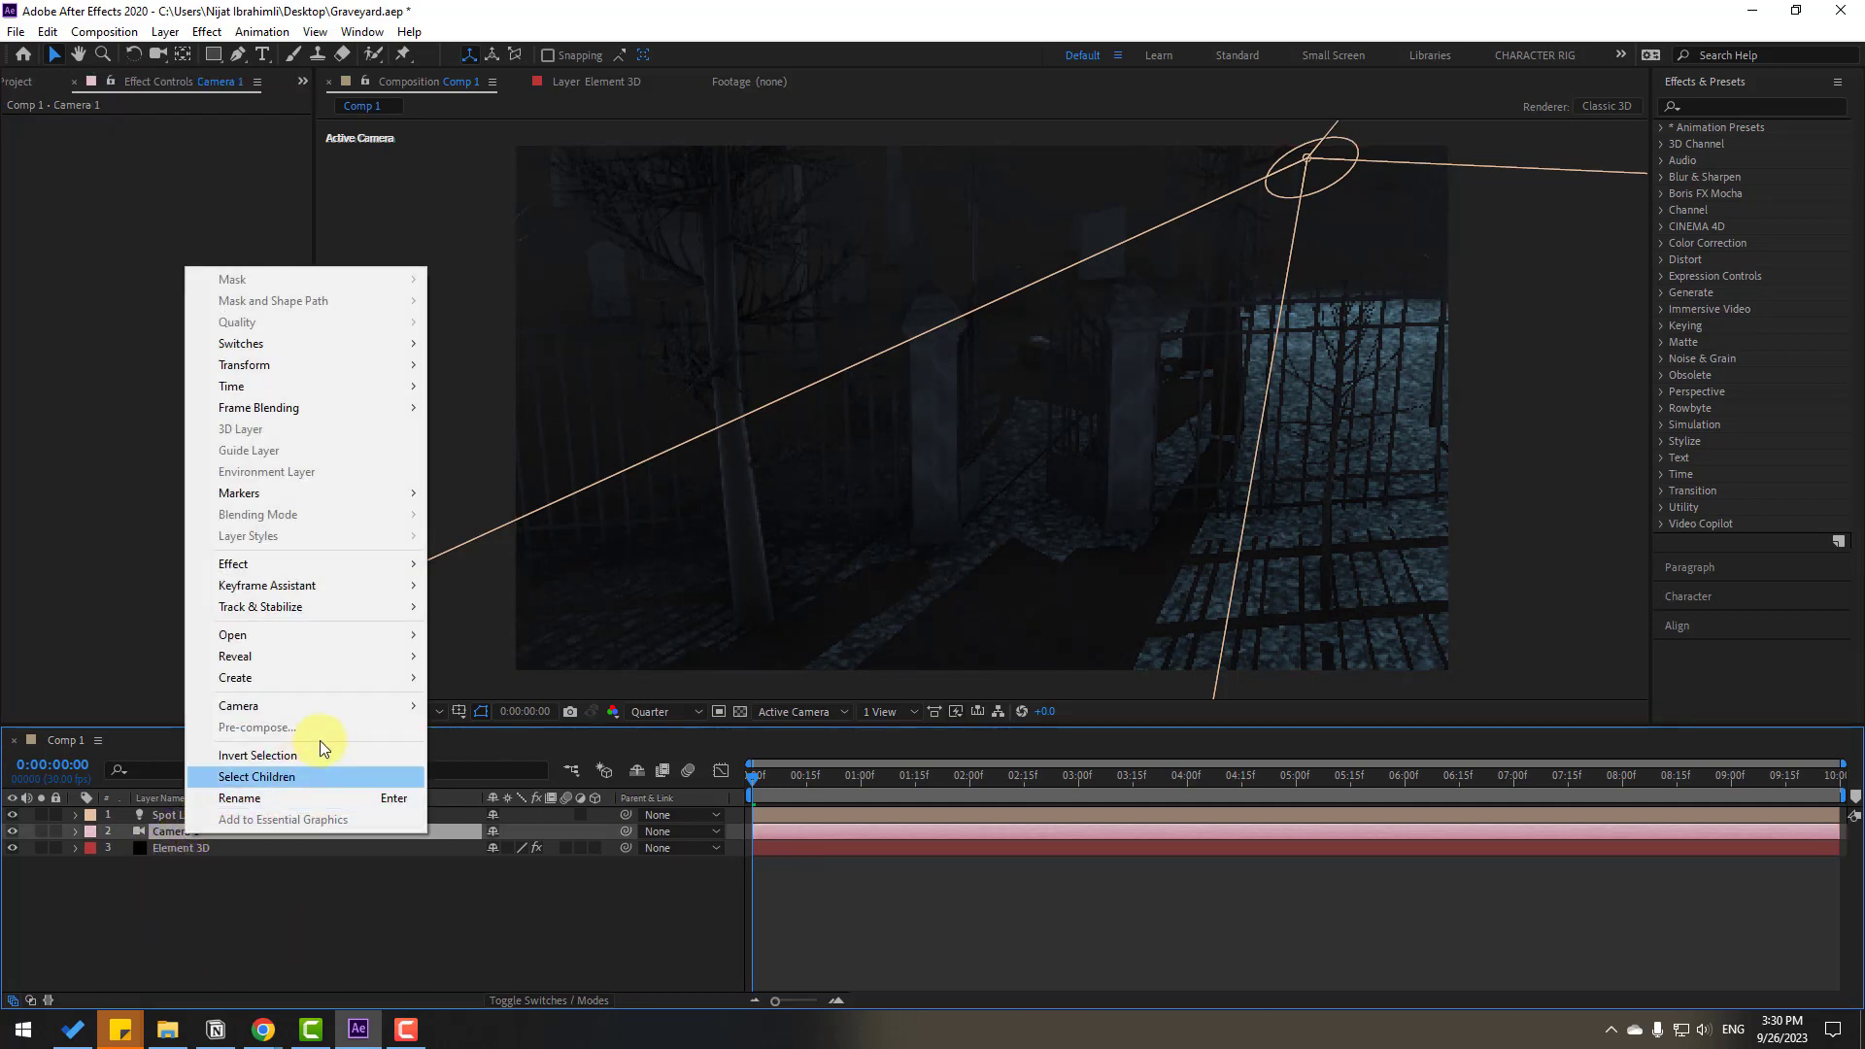
pyautogui.moveTo(363, 702)
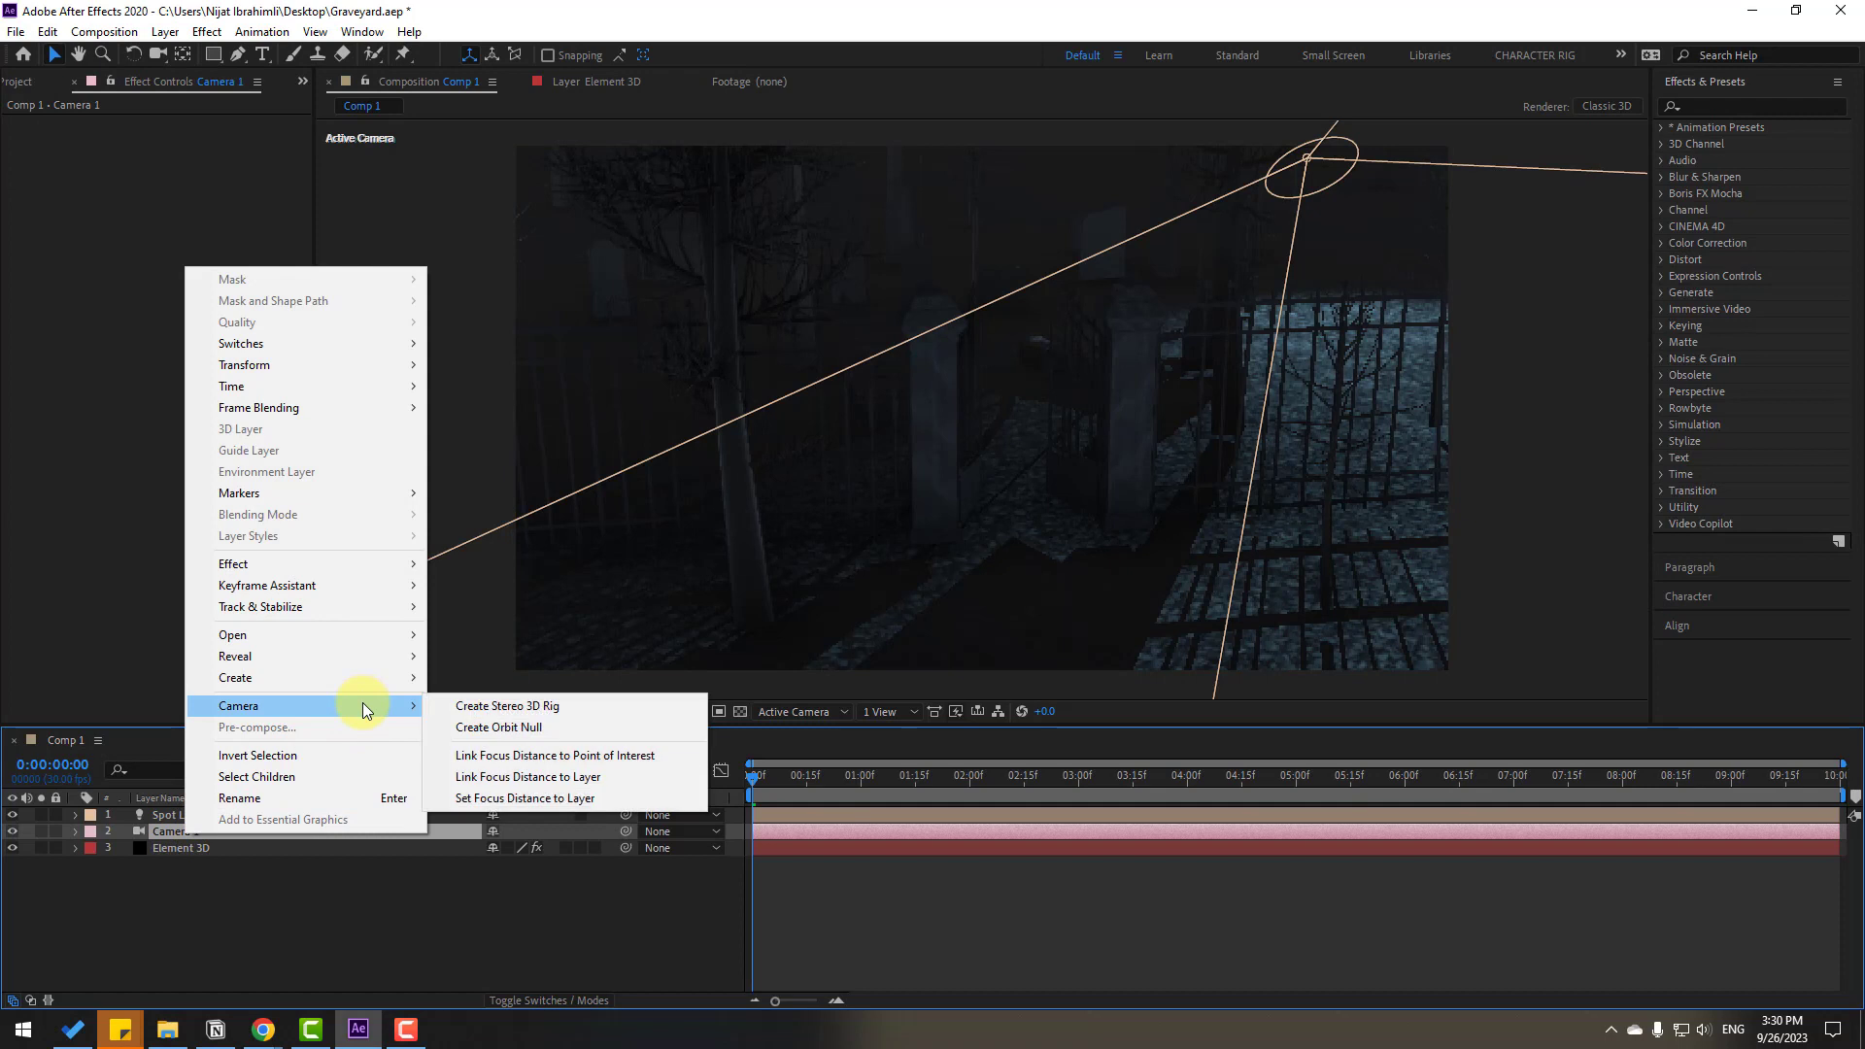
pyautogui.click(545, 726)
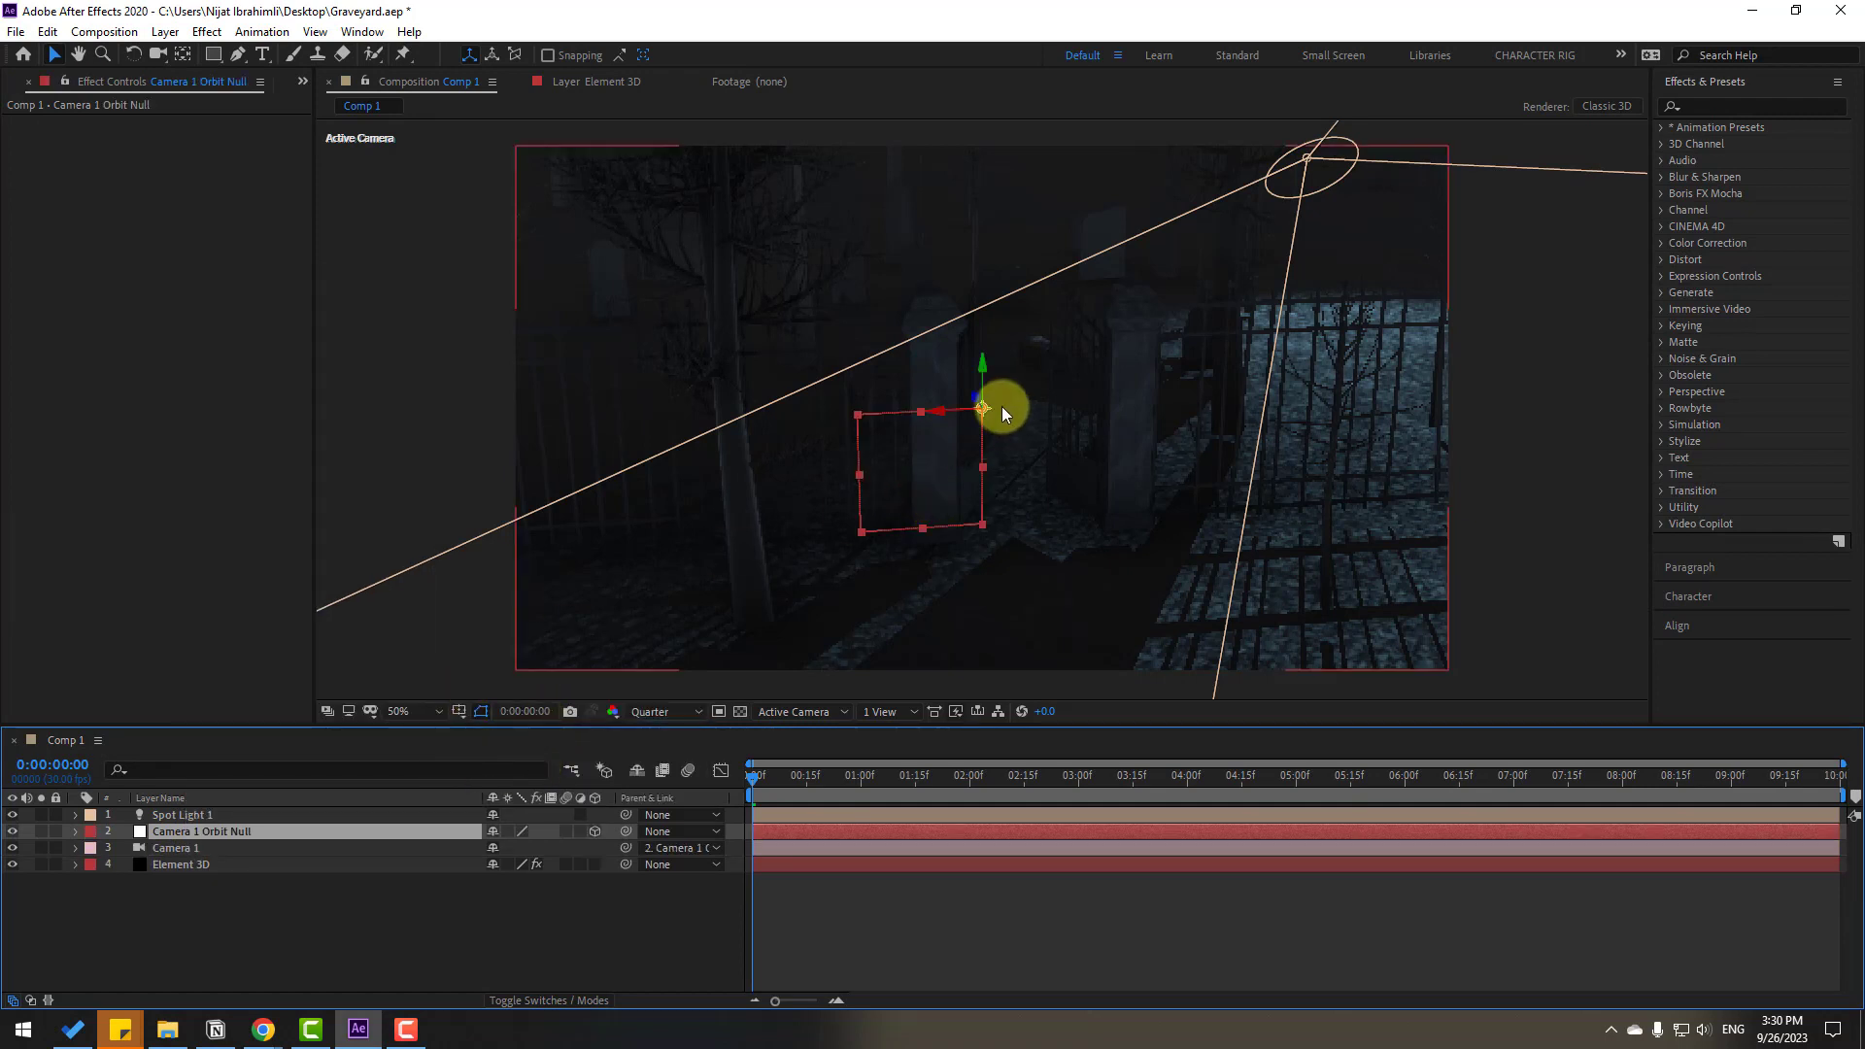
pyautogui.doubleClick(183, 54)
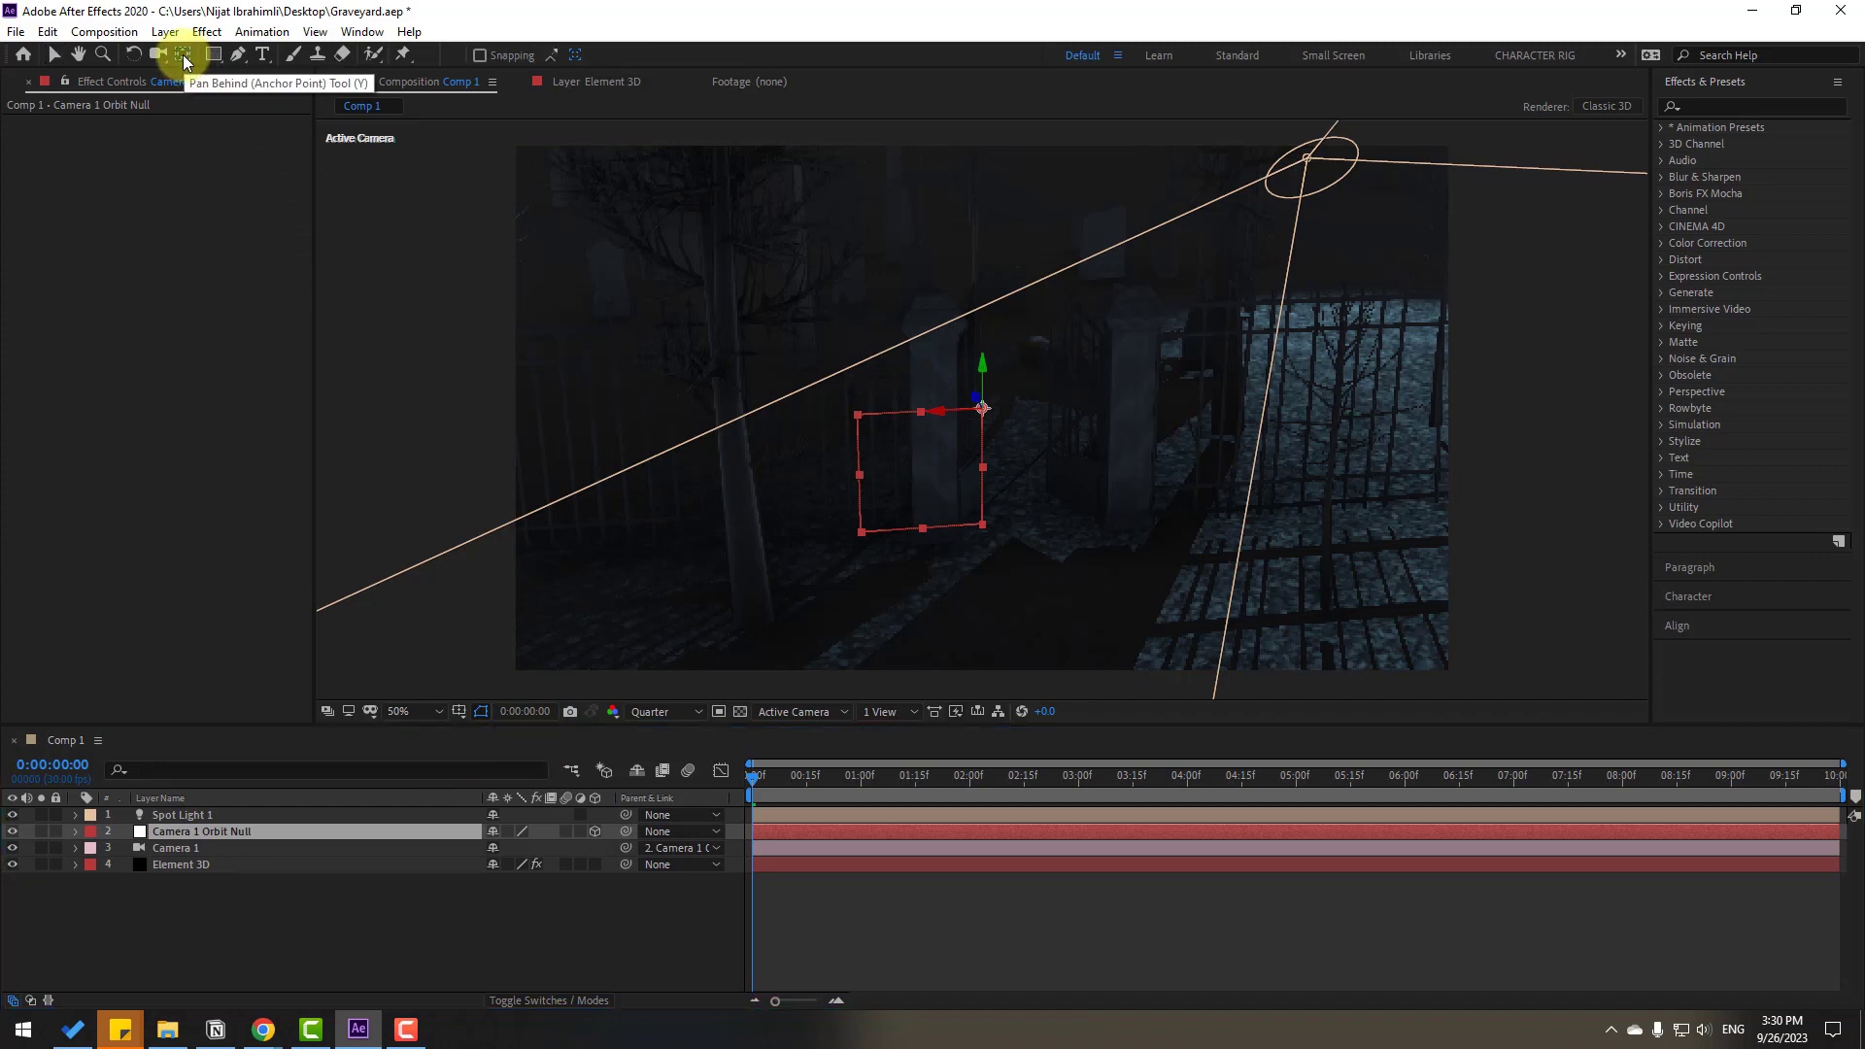
pyautogui.click(70, 62)
# Reveal the orbit null's position and rotation, setting its X position to 1442.5 and Y rotation to -4°
pyautogui.click(201, 834)
pyautogui.click(195, 832)
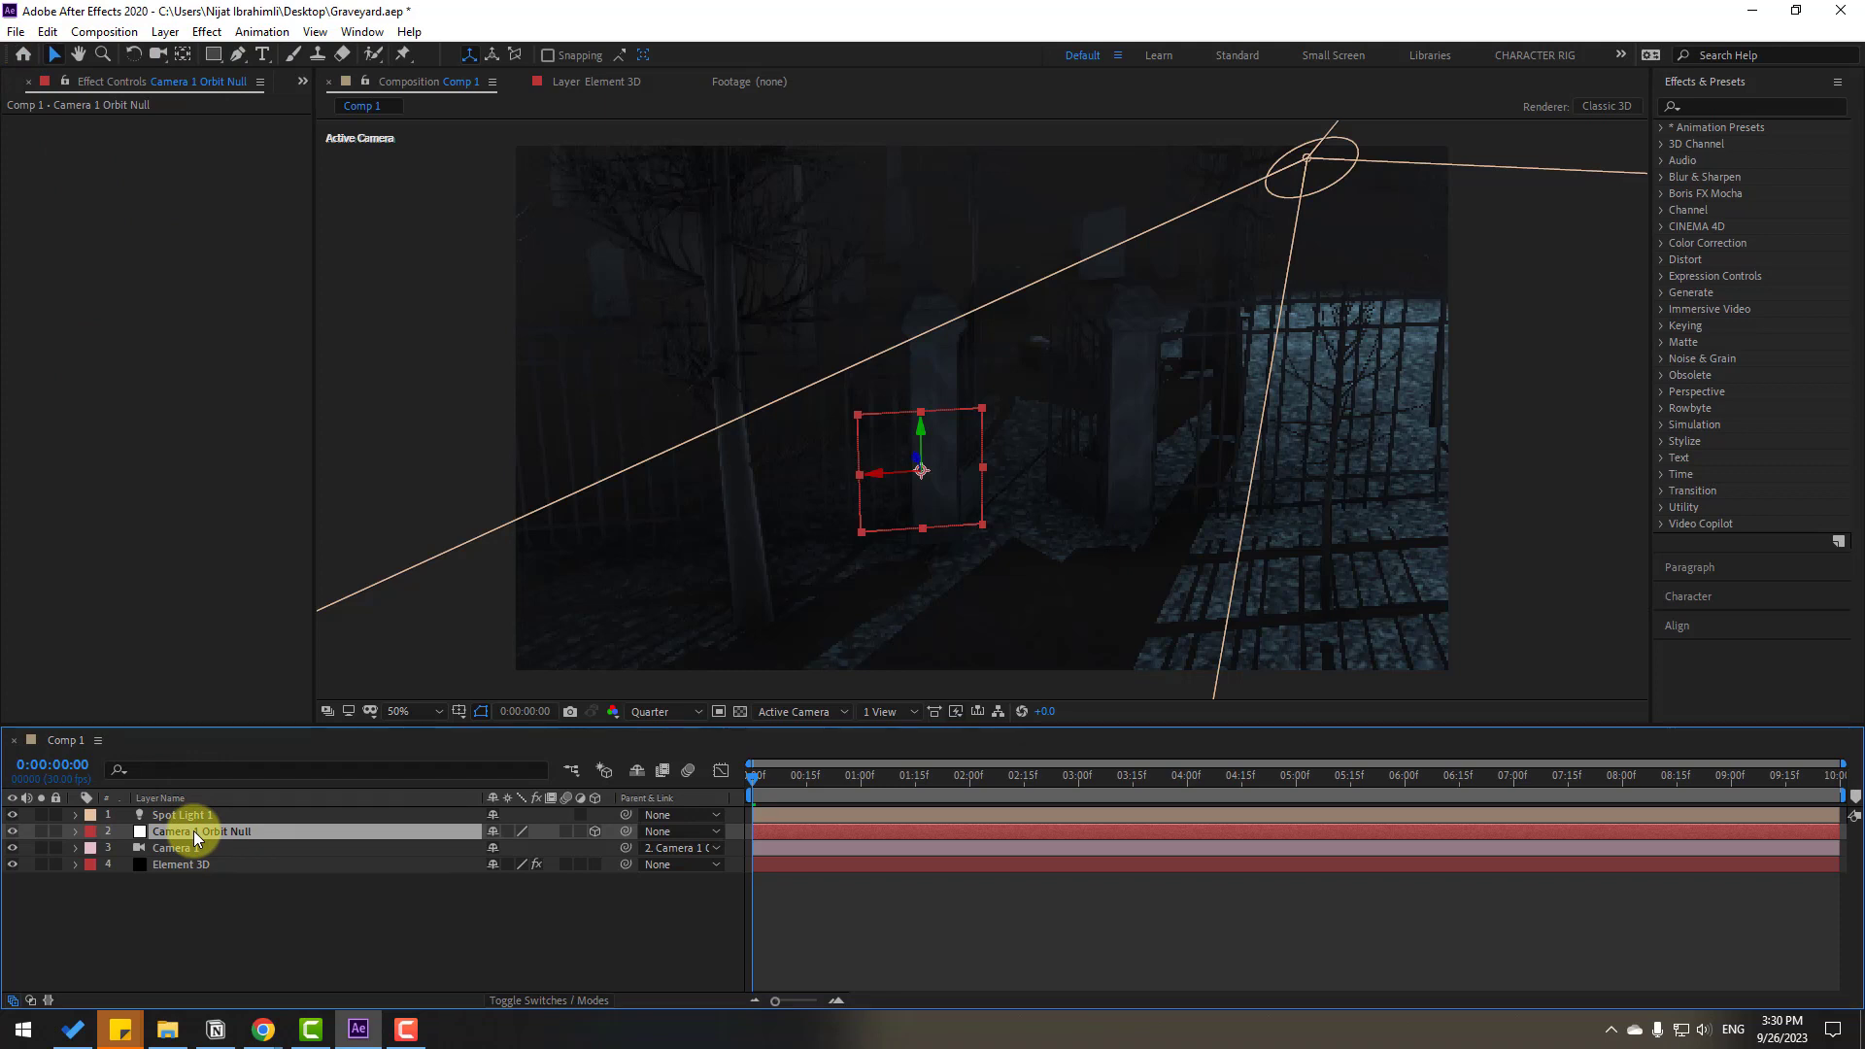
pyautogui.press('p')
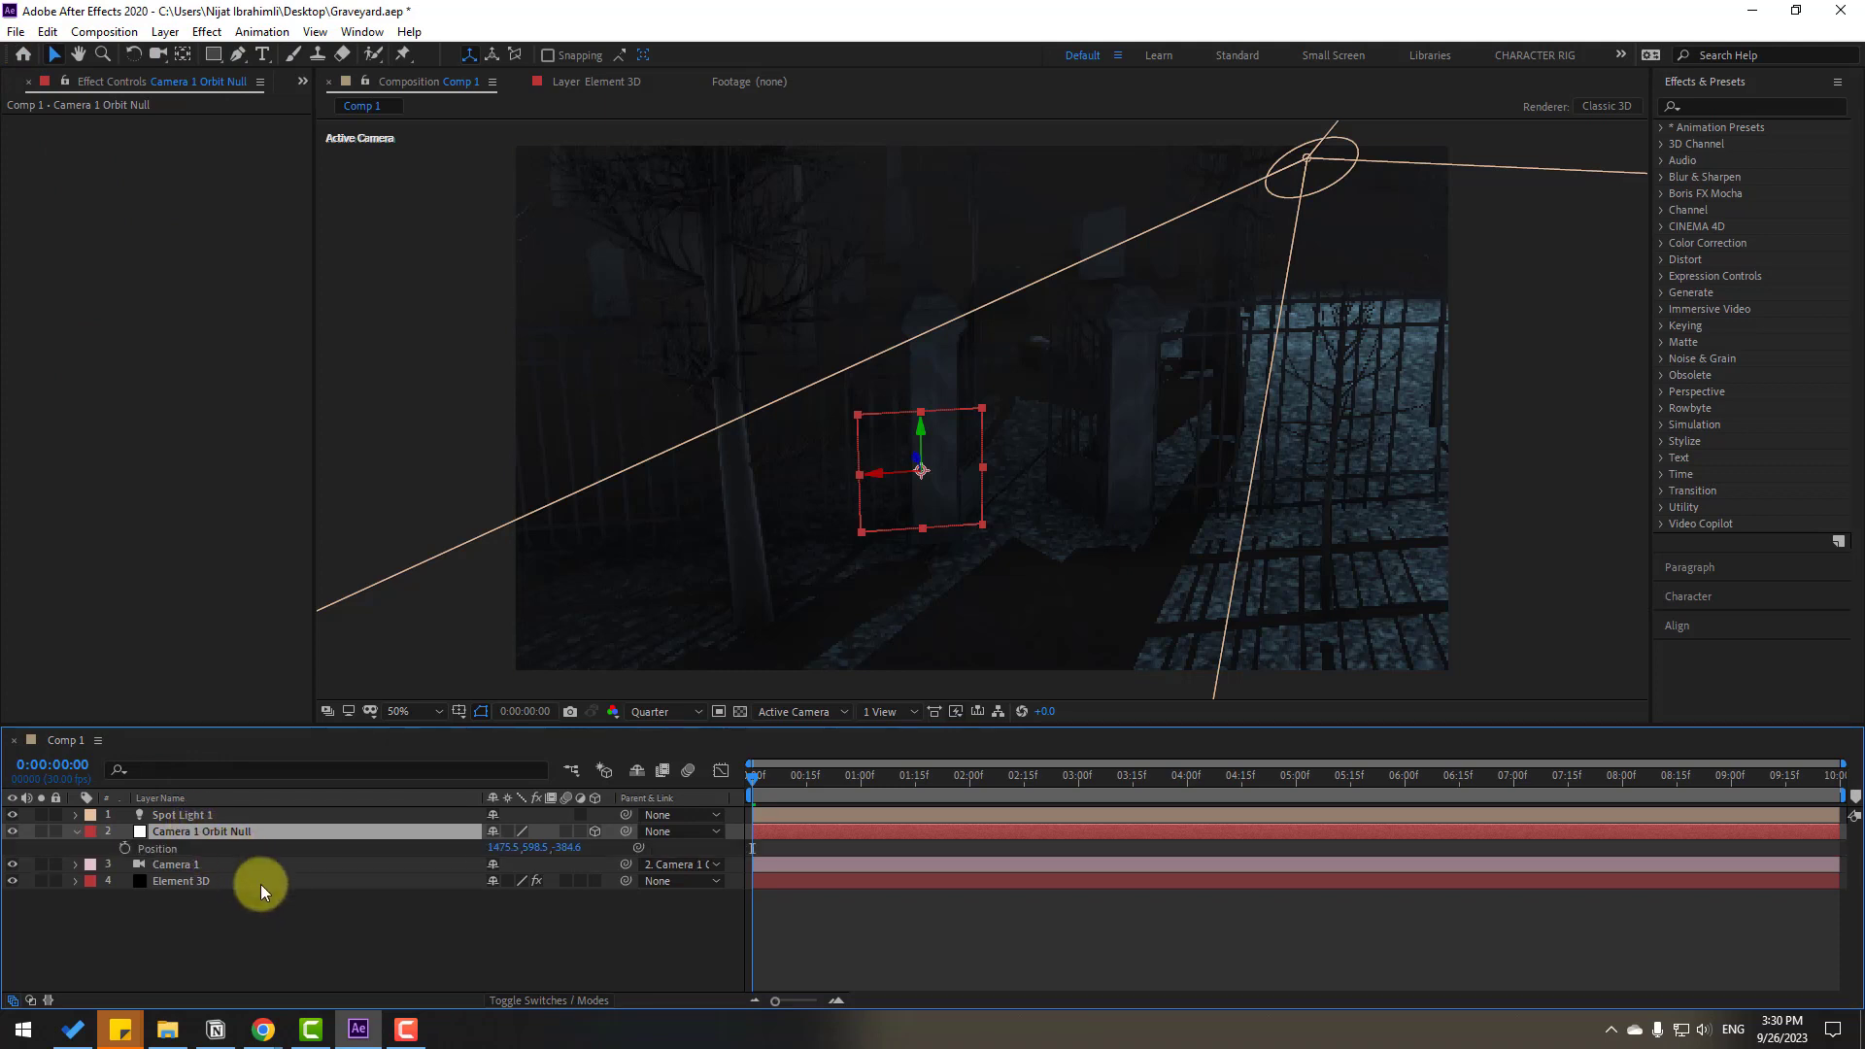
pyautogui.hotkey('shift', 'r')
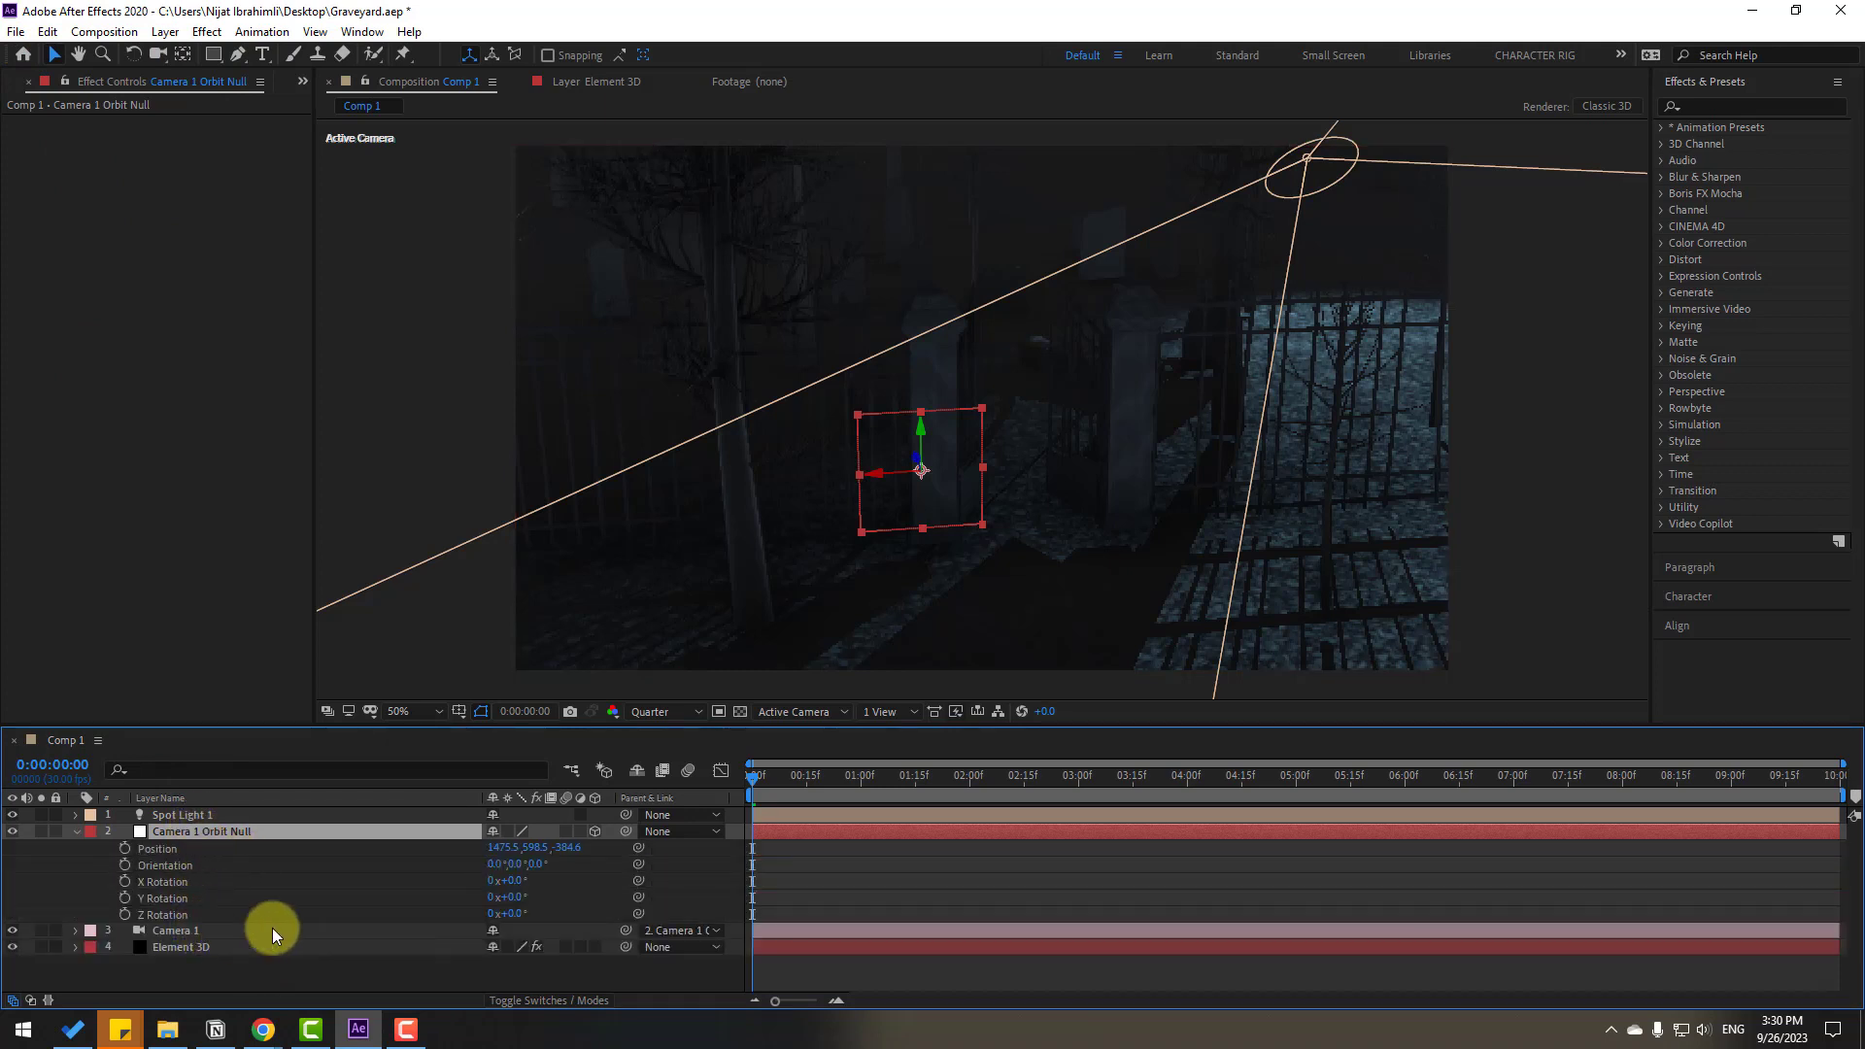
pyautogui.moveTo(503, 847); pyautogui.dragTo(513, 897)
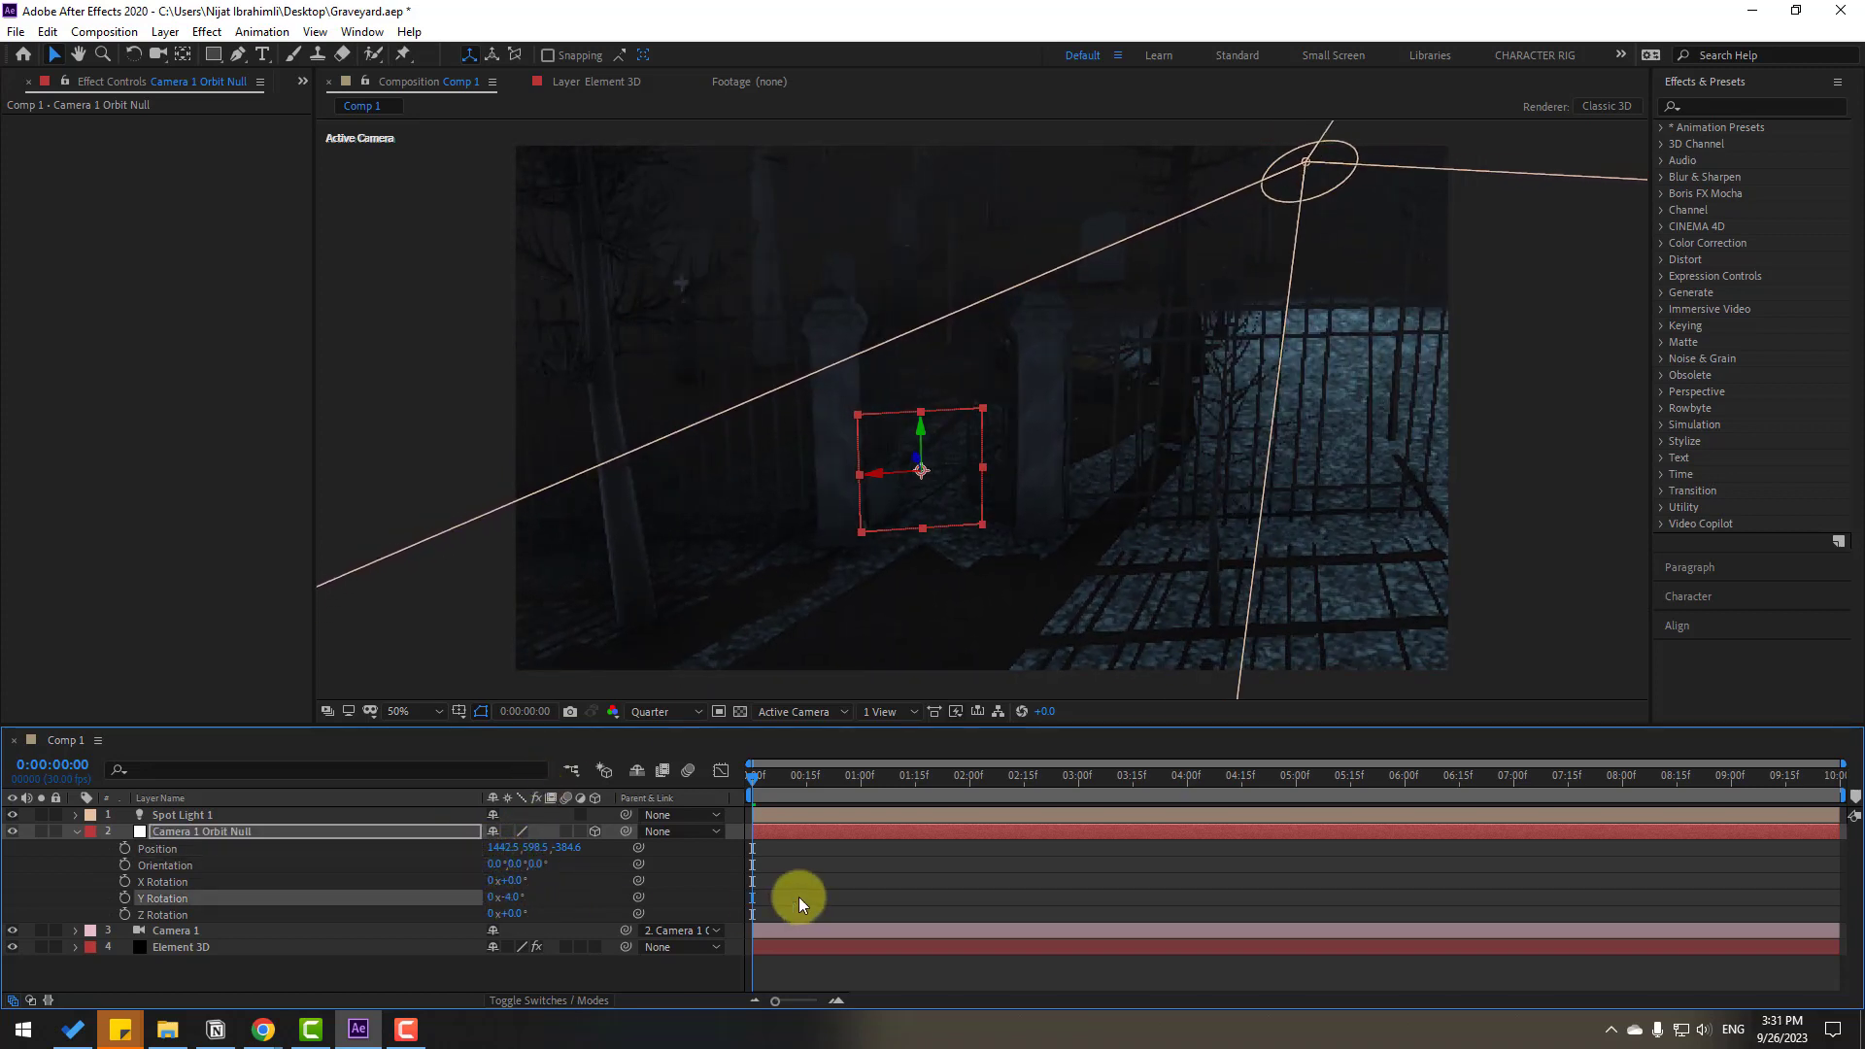
# Start keyframing the orbit null's Position and X, Y and Z Rotation at the beginning of the composition
pyautogui.click(897, 888)
pyautogui.click(126, 847)
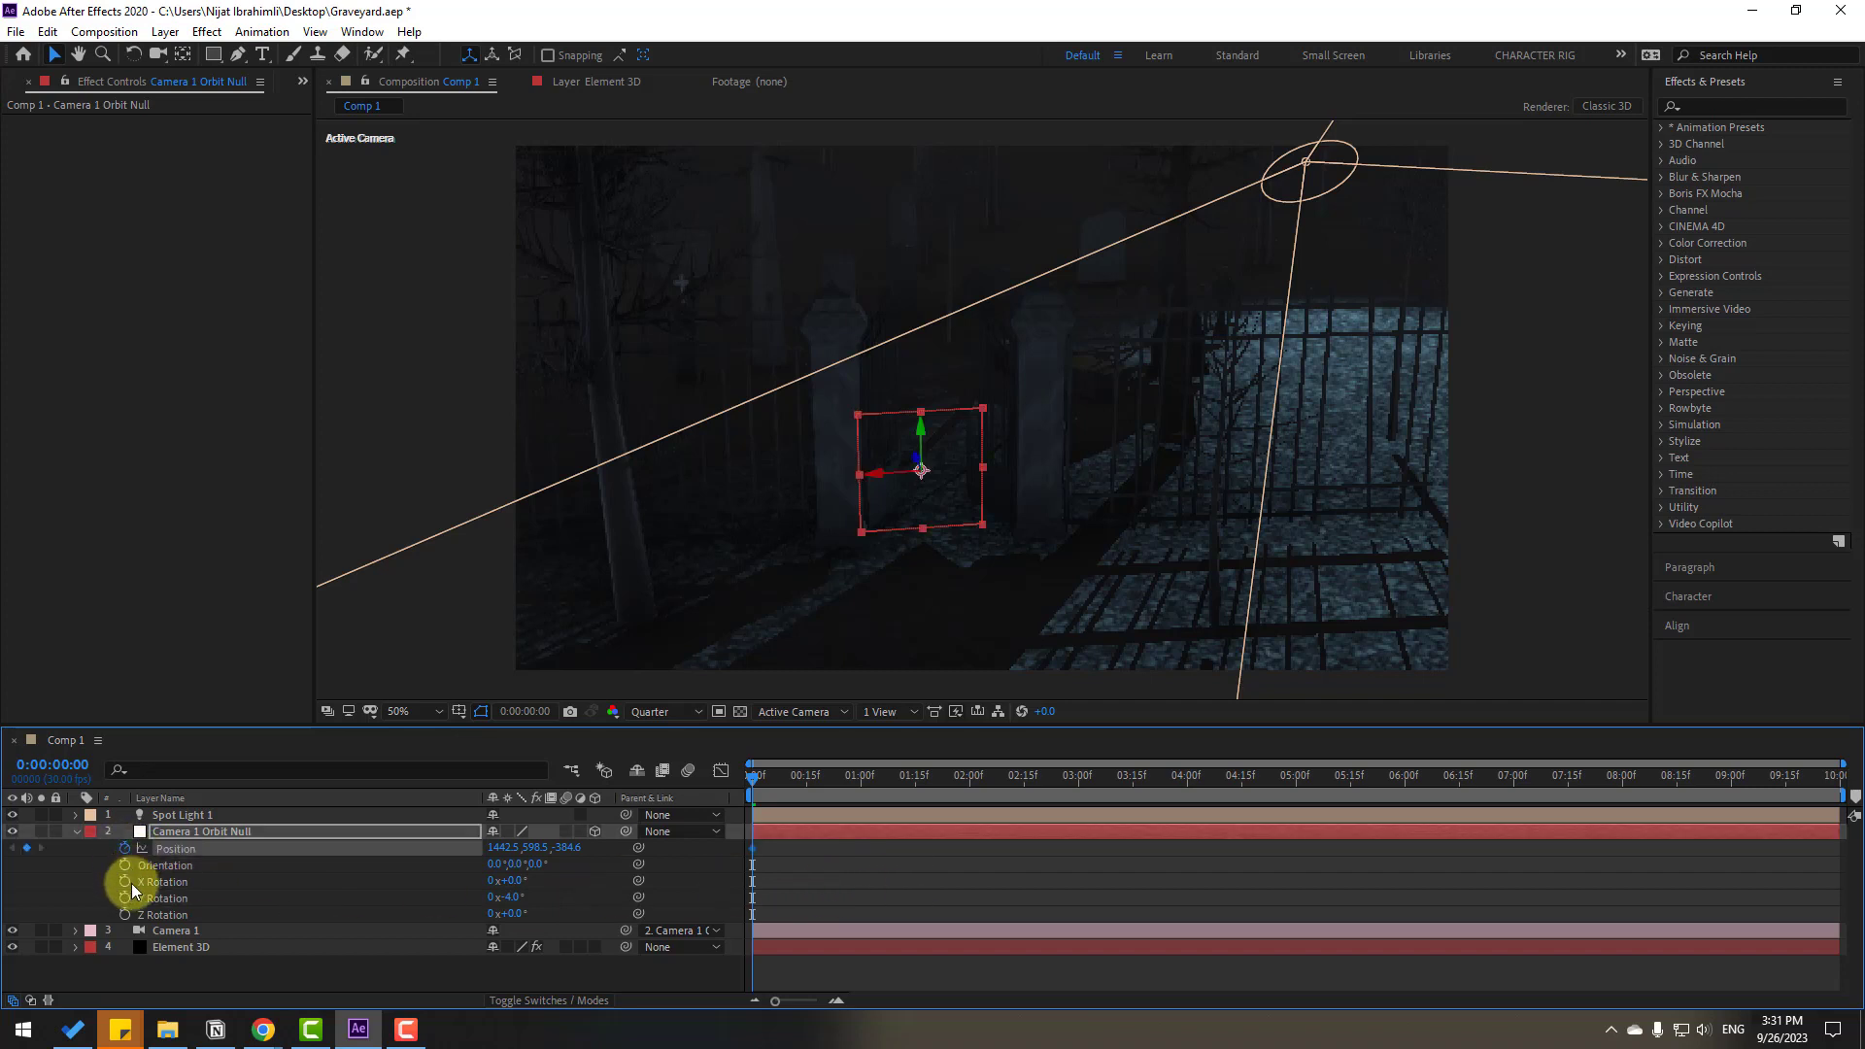
pyautogui.click(124, 881)
pyautogui.click(125, 898)
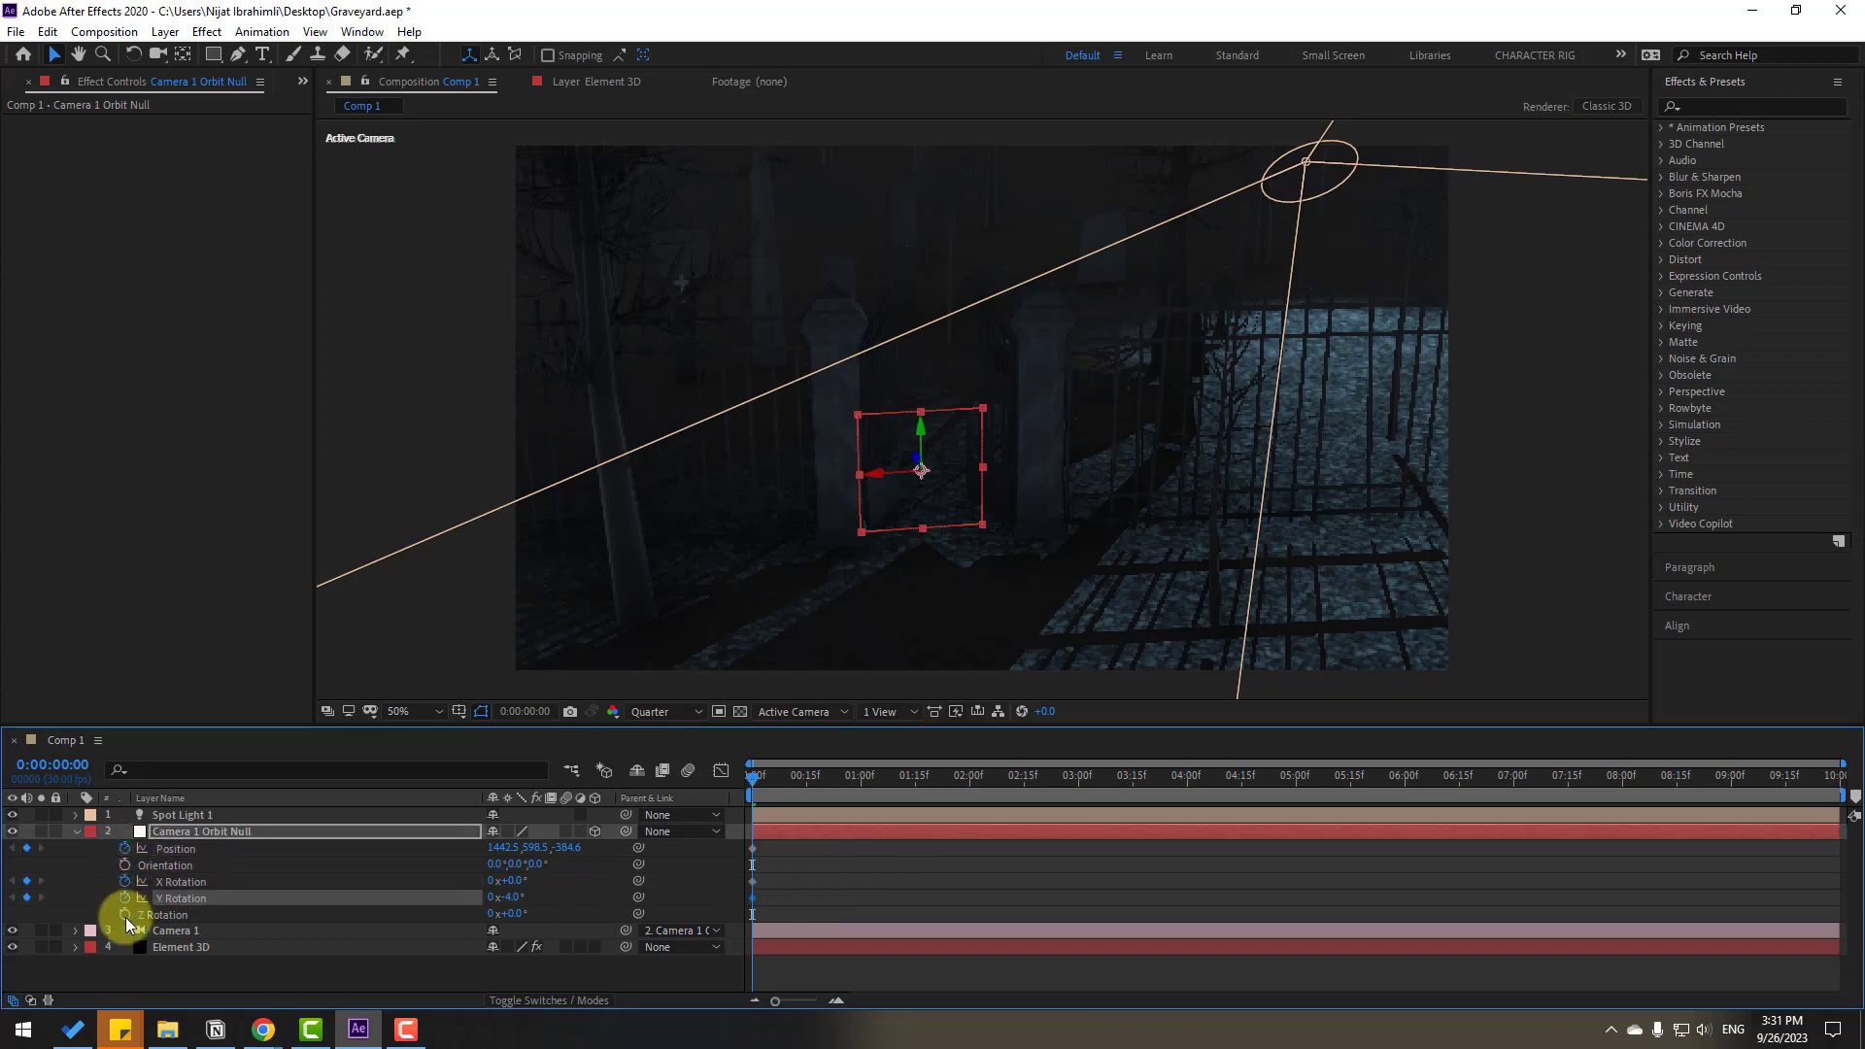
pyautogui.click(125, 913)
# Move the current time to 0:00:08:00 and end the work area there
pyautogui.moveTo(779, 777); pyautogui.dragTo(1191, 778)
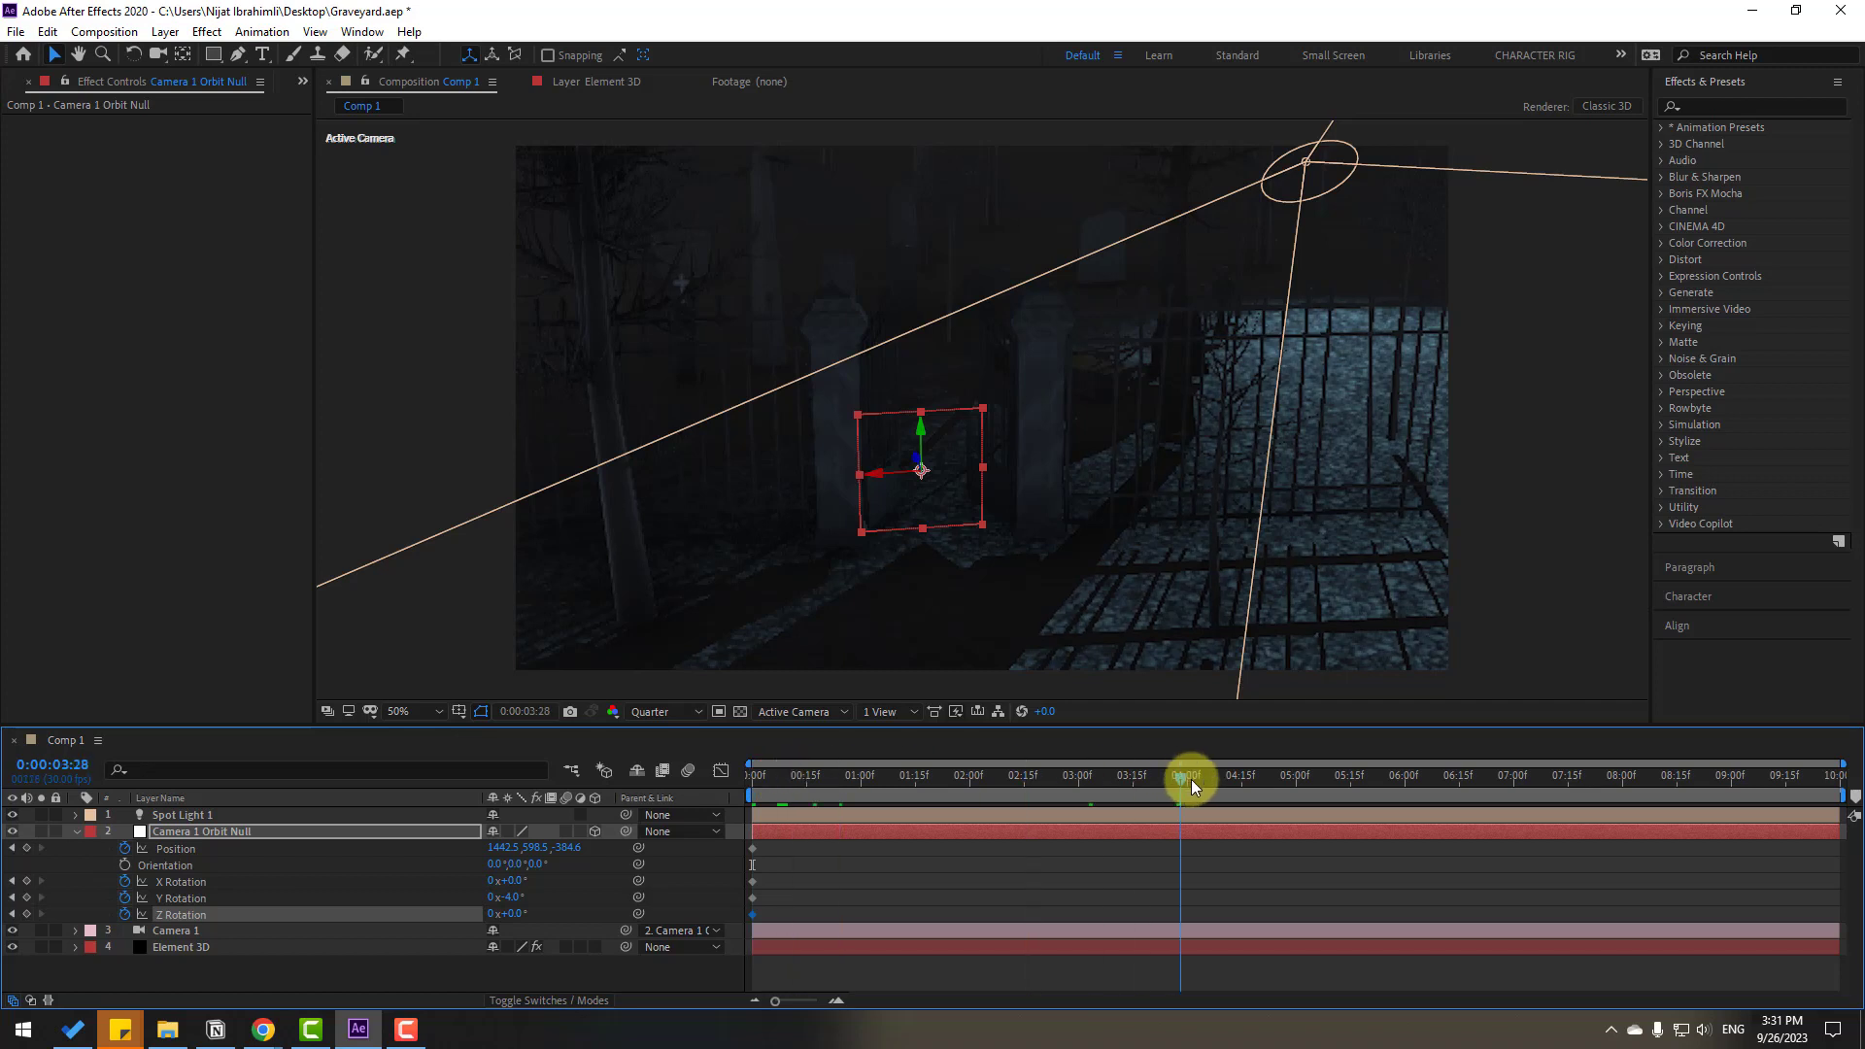
pyautogui.moveTo(1652, 768); pyautogui.dragTo(1834, 768)
pyautogui.click(1621, 783)
pyautogui.press('n')
# Keyframe the orbit null at 8 seconds with position 1442.5, 724.5, -1794.6 and rotations X 8°, Y -39°, Z -7°
pyautogui.click(580, 881)
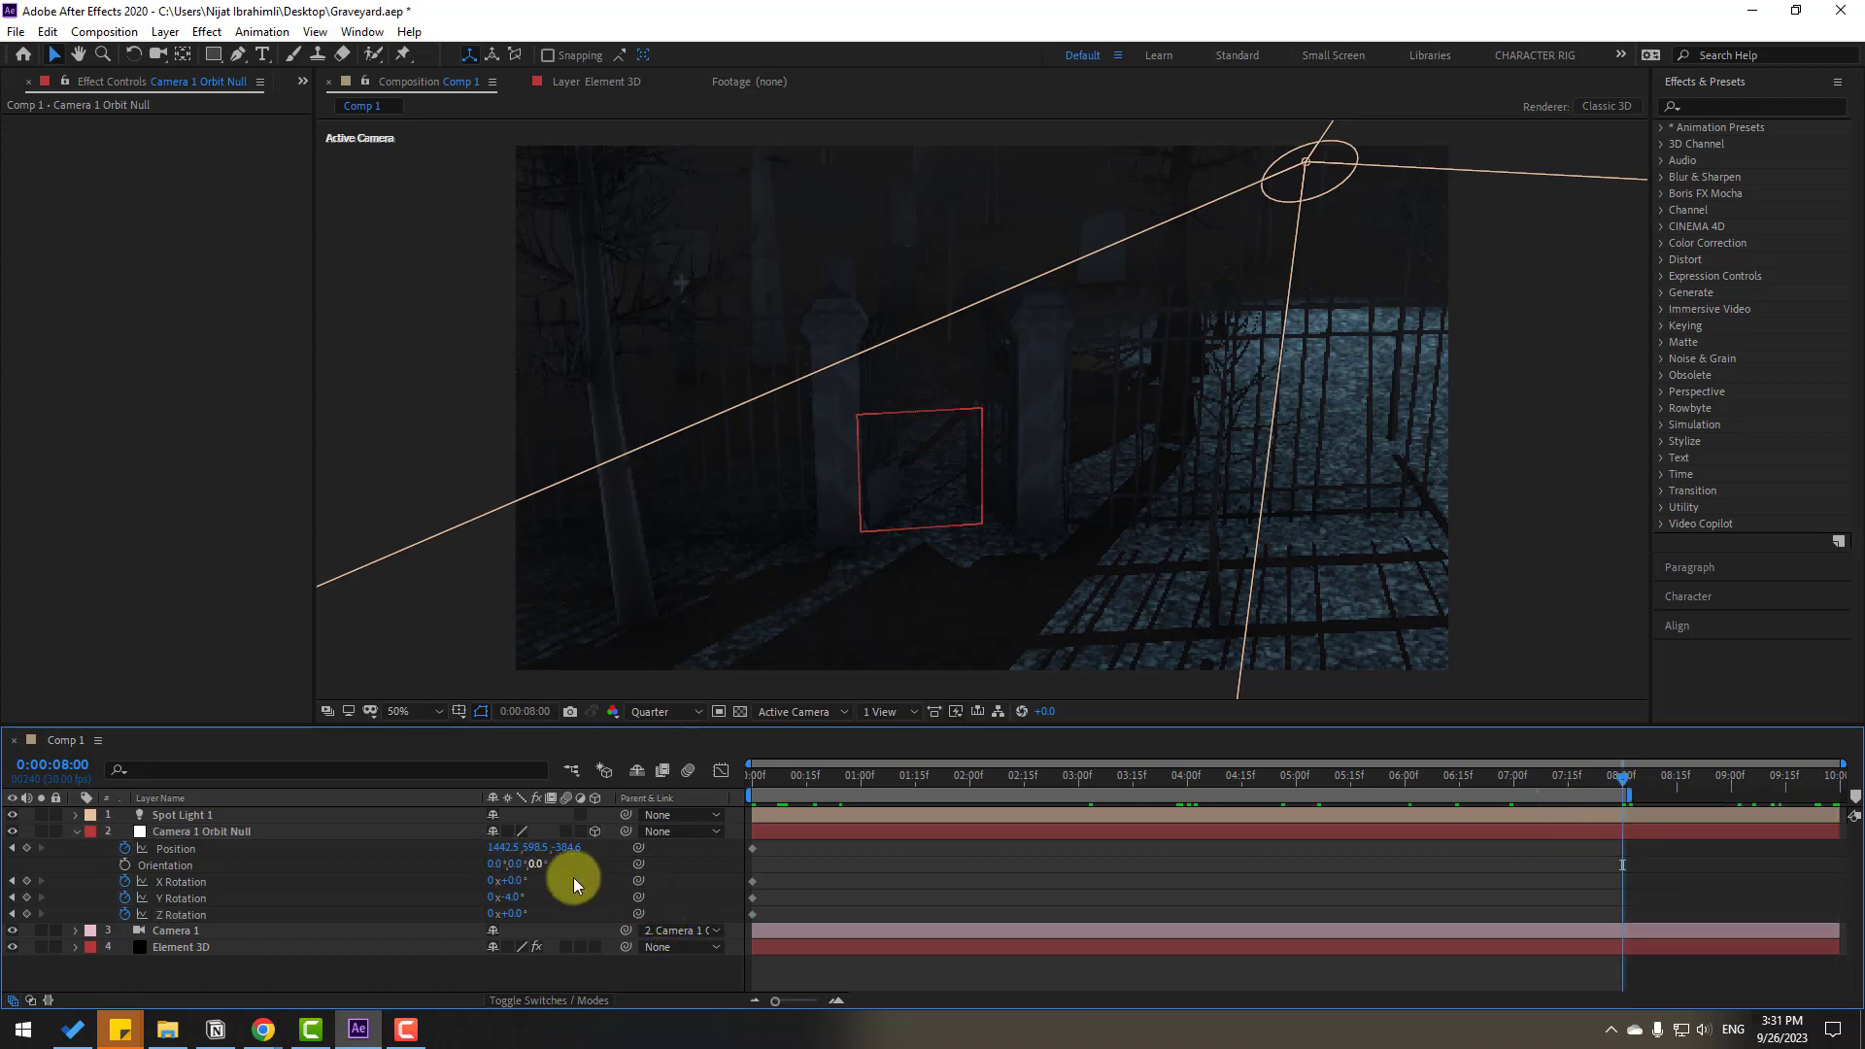
pyautogui.moveTo(568, 851); pyautogui.dragTo(700, 804)
pyautogui.click(567, 901)
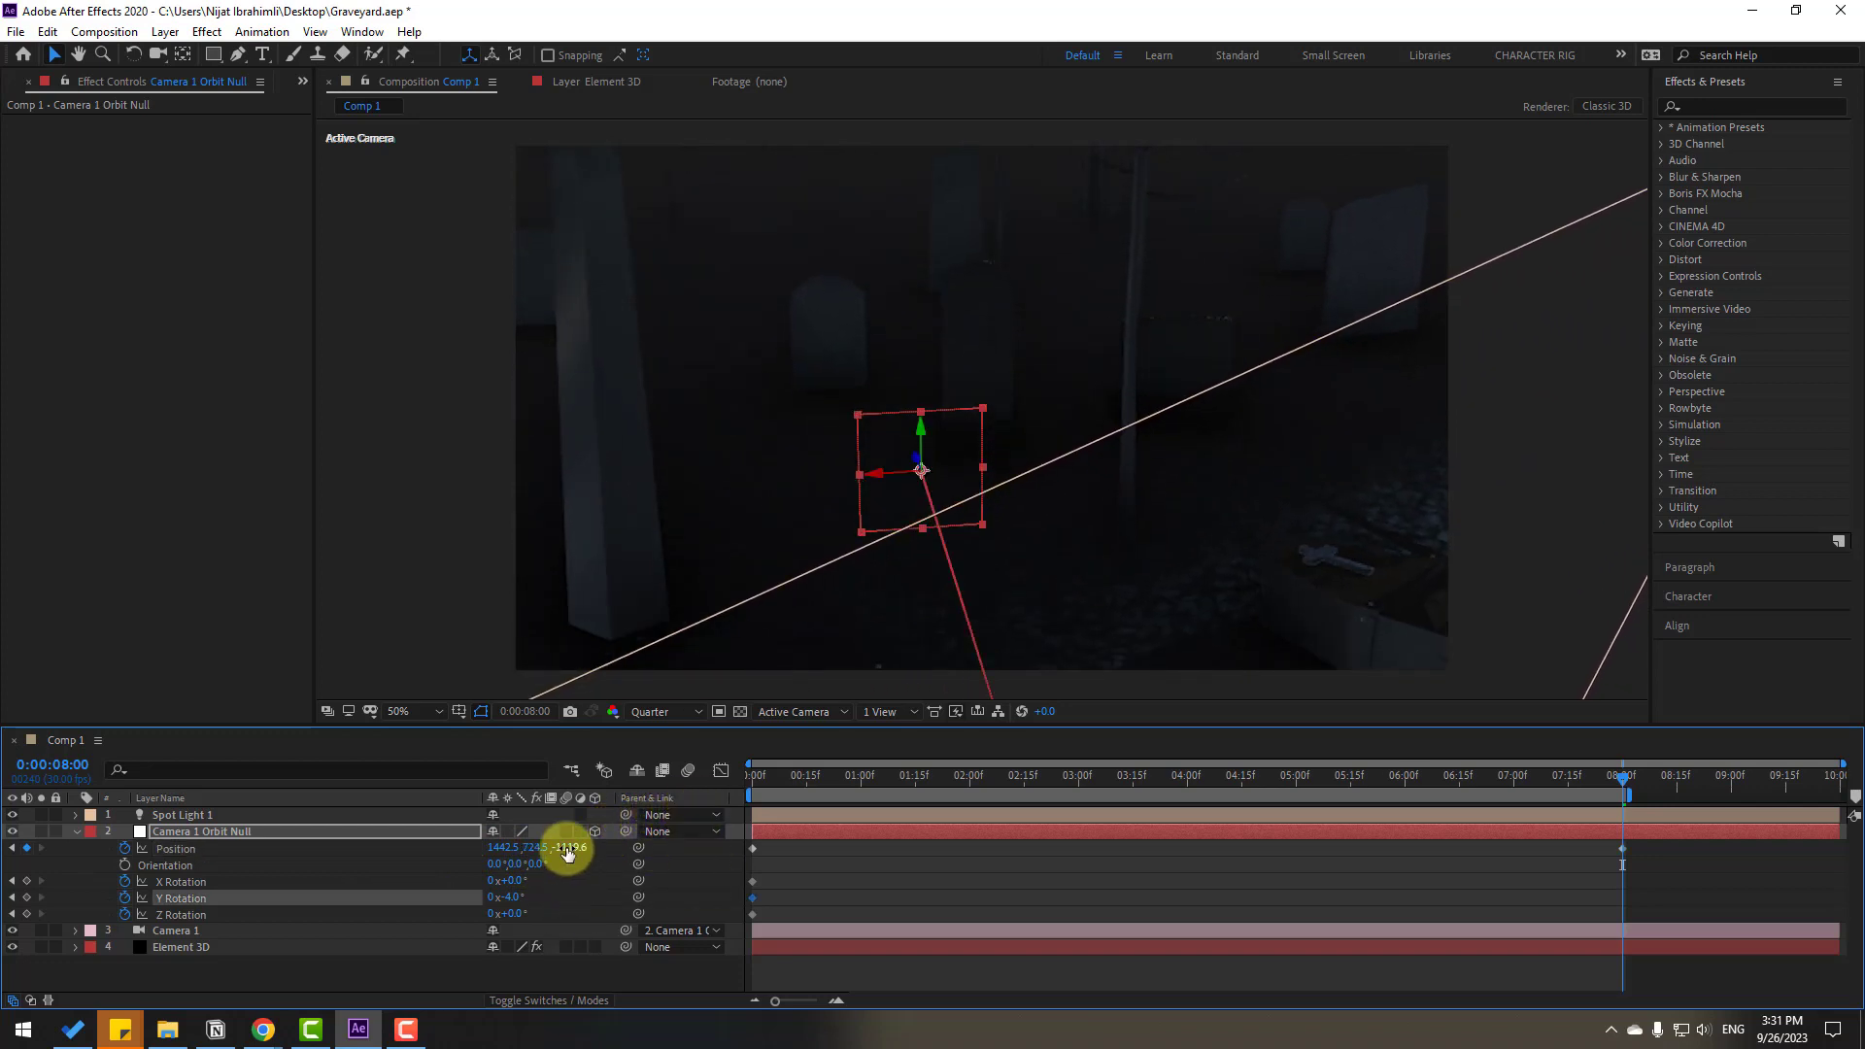
pyautogui.moveTo(566, 848); pyautogui.dragTo(0, 862)
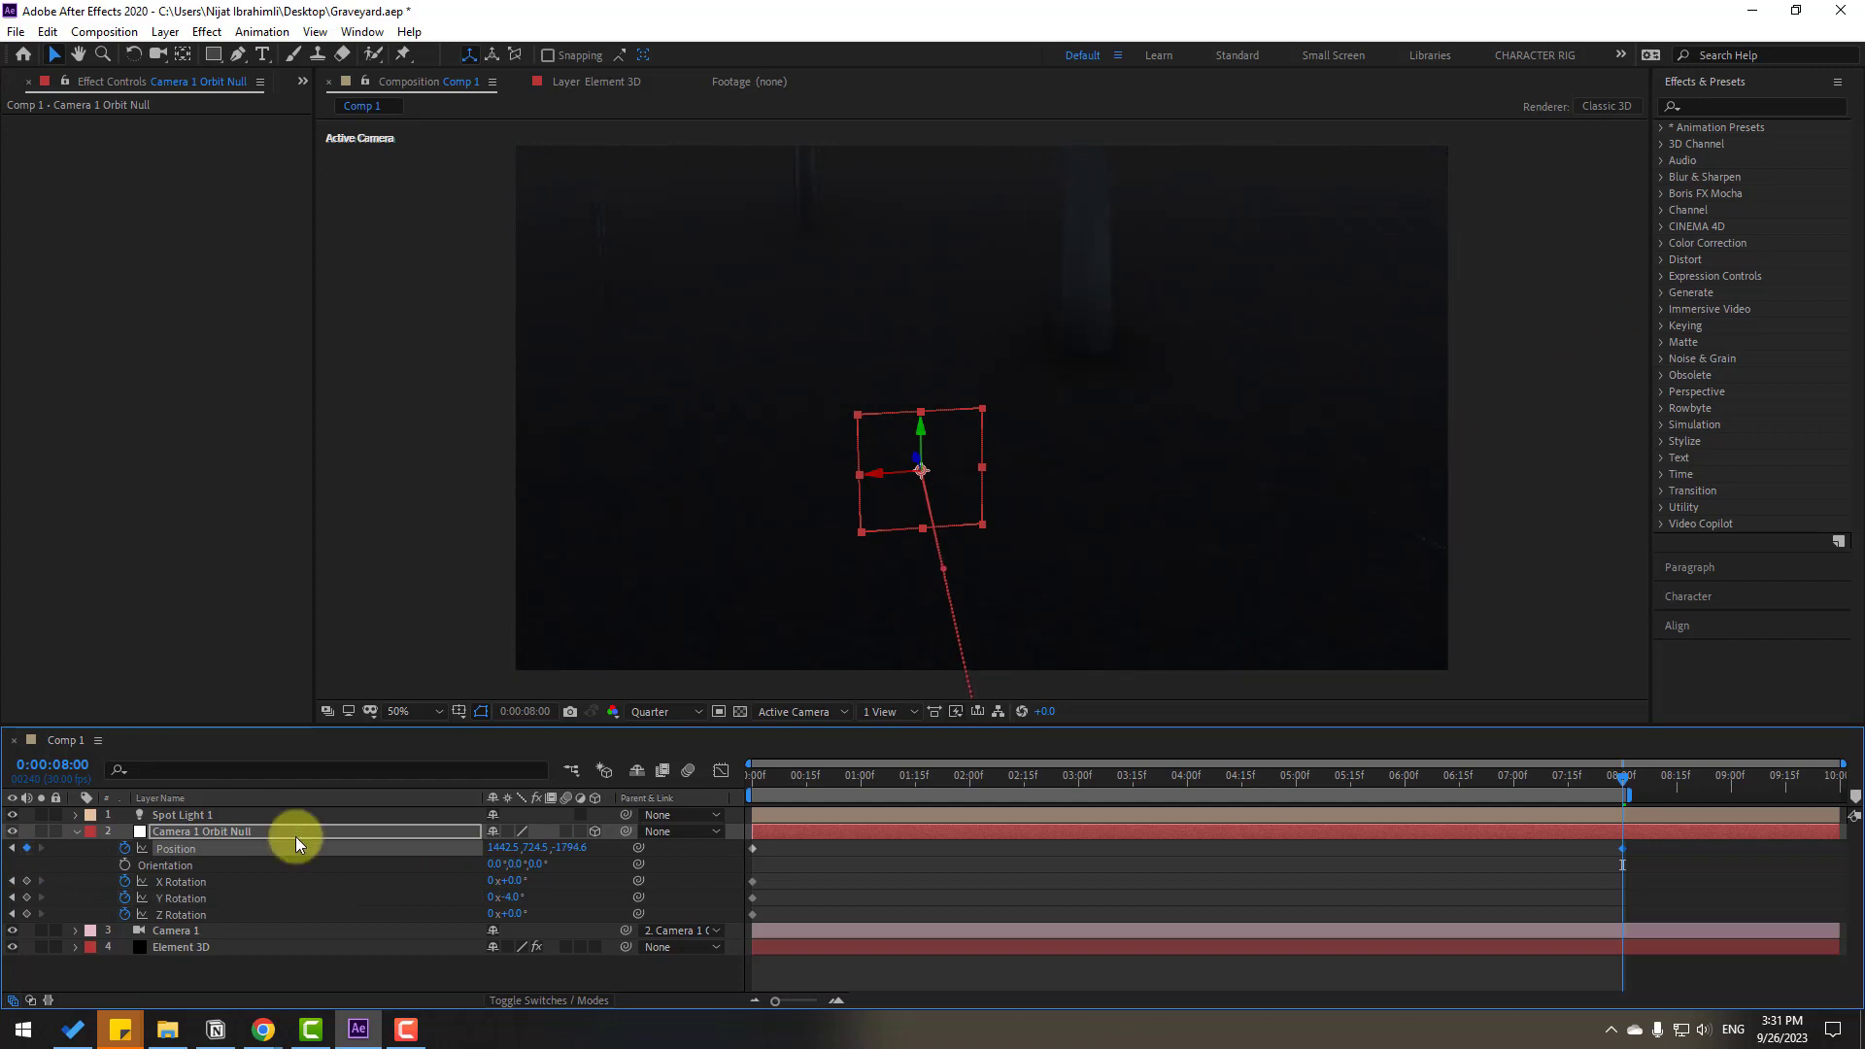
pyautogui.click(593, 906)
pyautogui.moveTo(512, 903)
pyautogui.mouseDown()
pyautogui.moveTo(479, 895)
pyautogui.moveTo(508, 916)
pyautogui.moveTo(523, 886)
pyautogui.mouseUp()
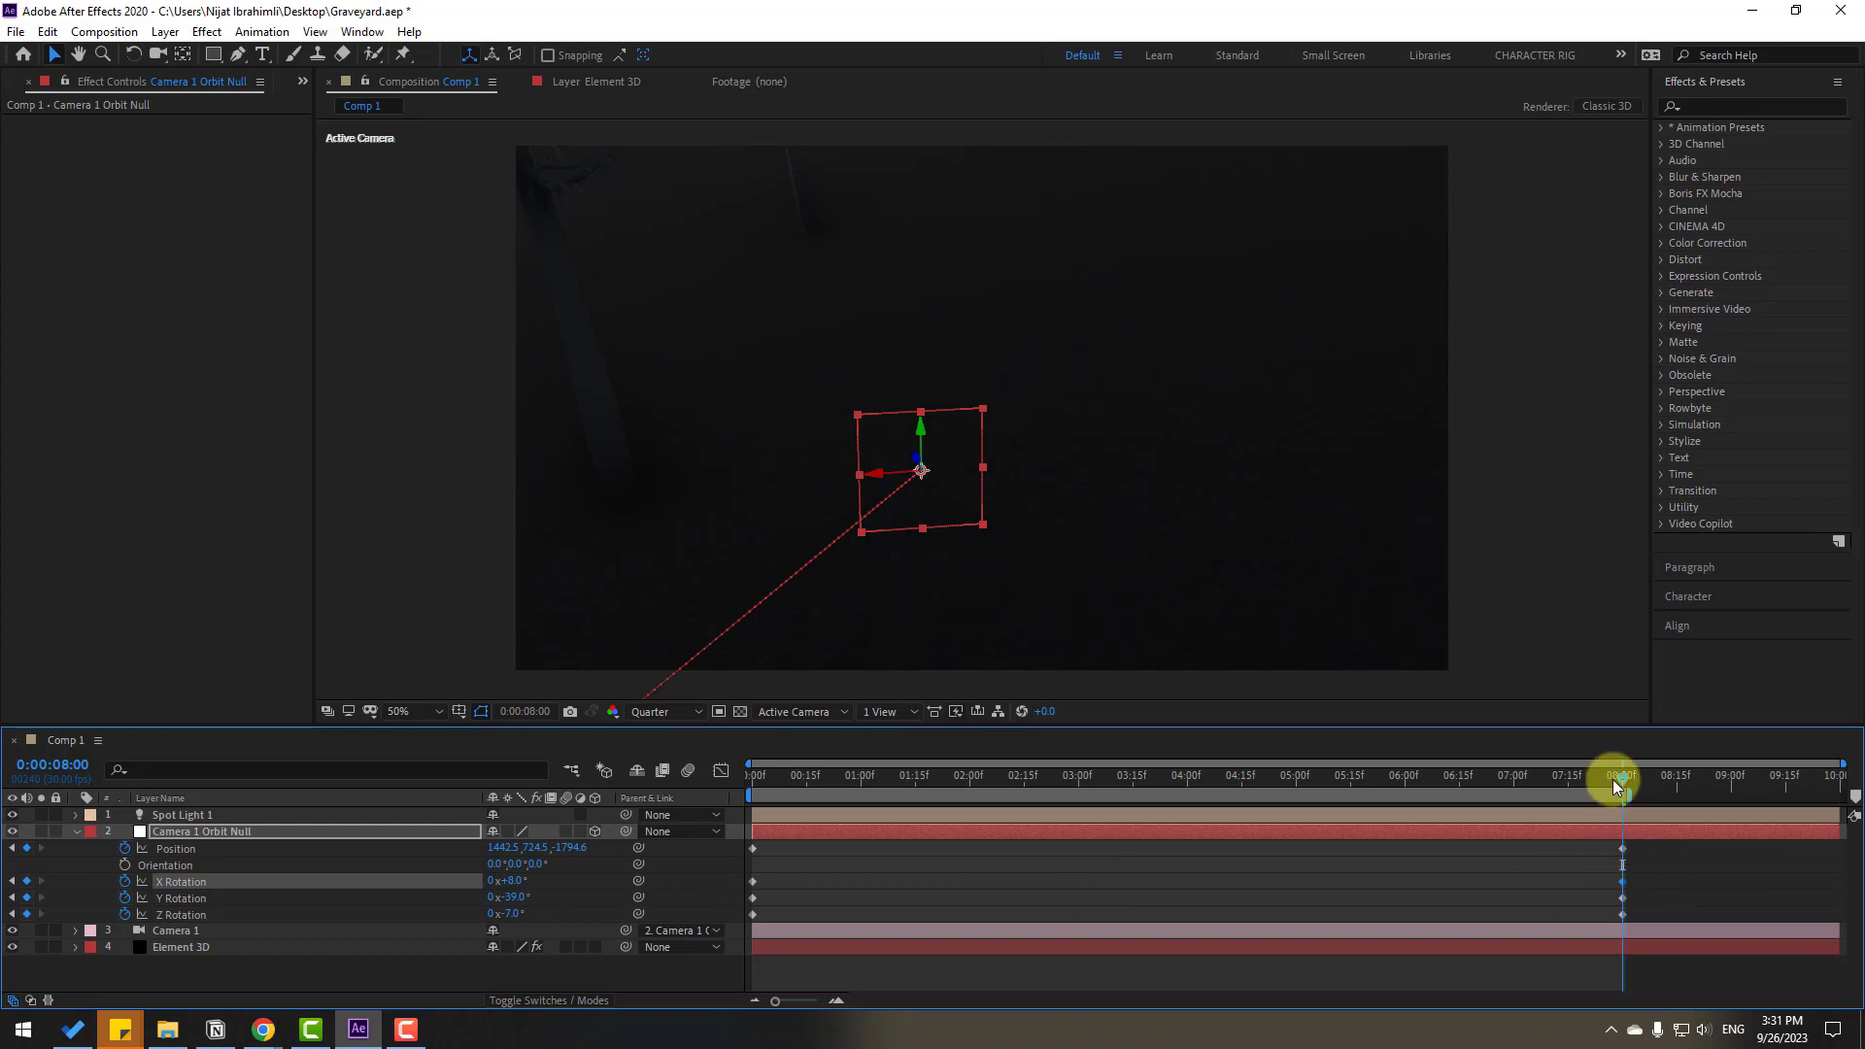
# Play the camera animation from the first frame and check the view near the end of the move
pyautogui.moveTo(1611, 779); pyautogui.dragTo(754, 778)
pyautogui.press('space')
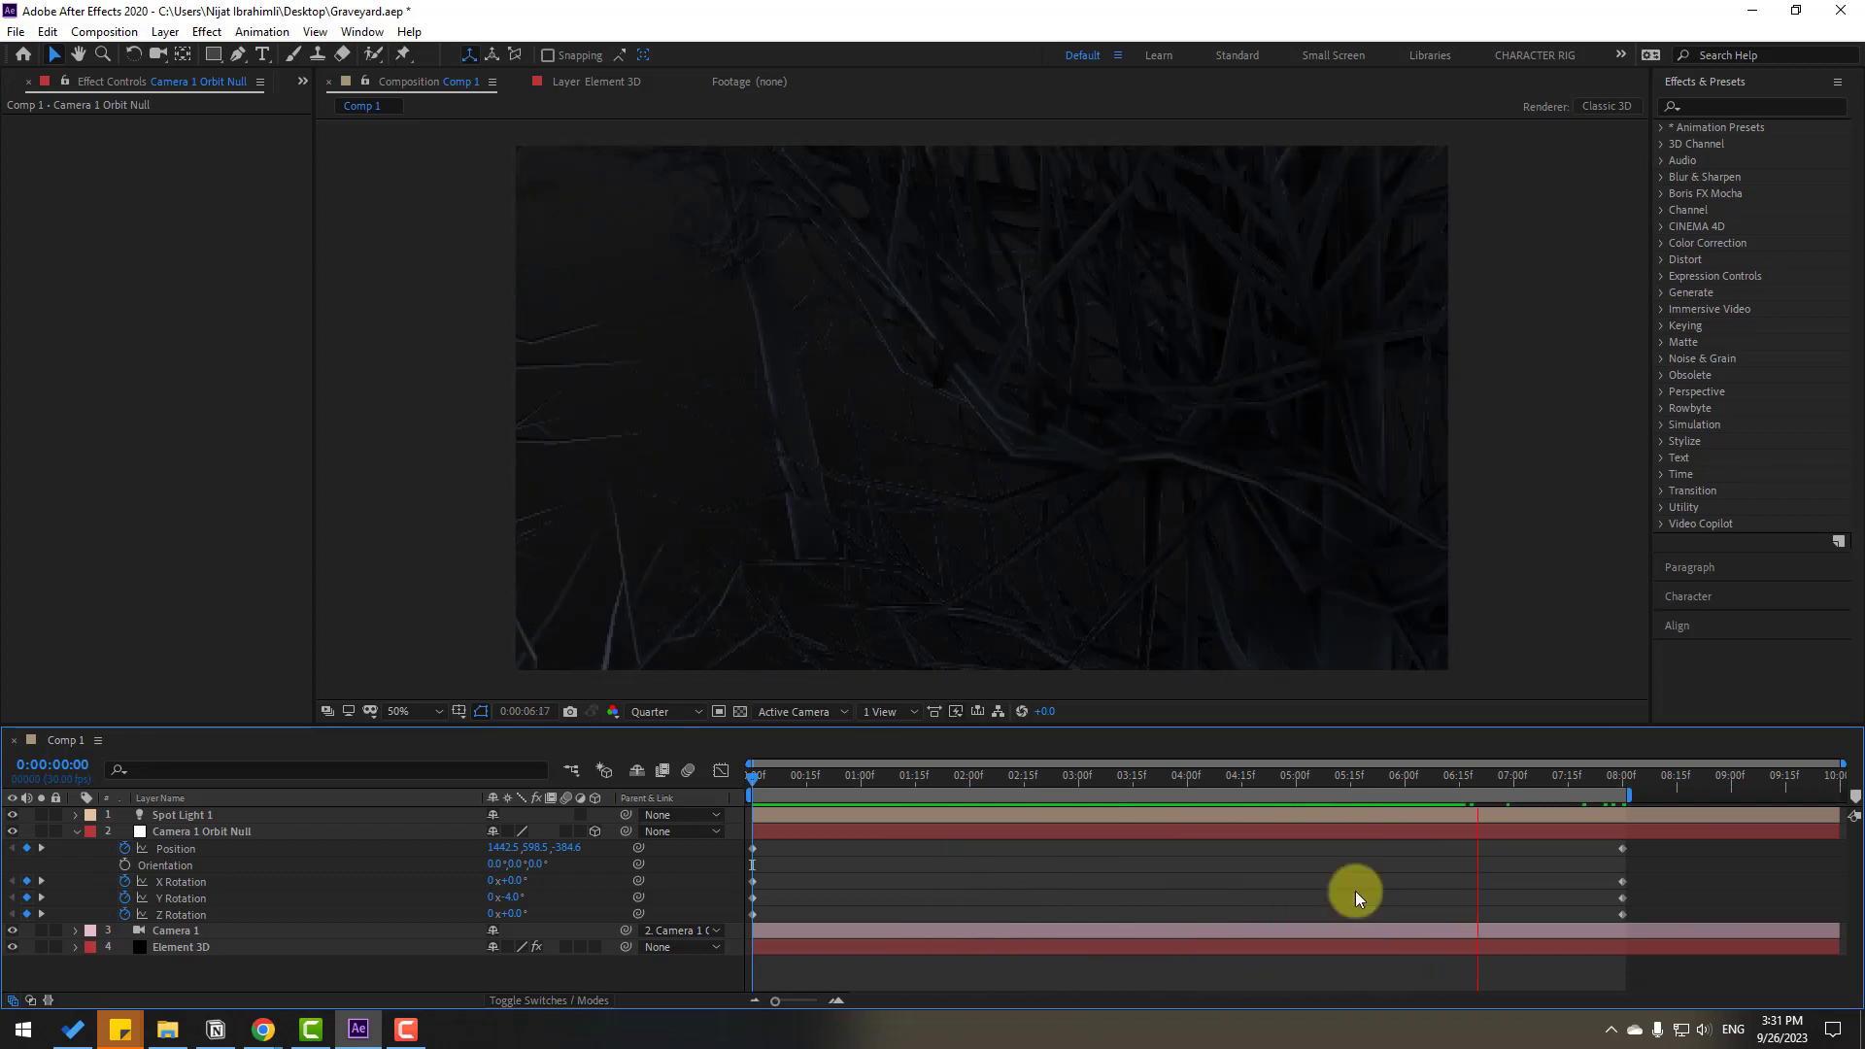
pyautogui.click(1578, 783)
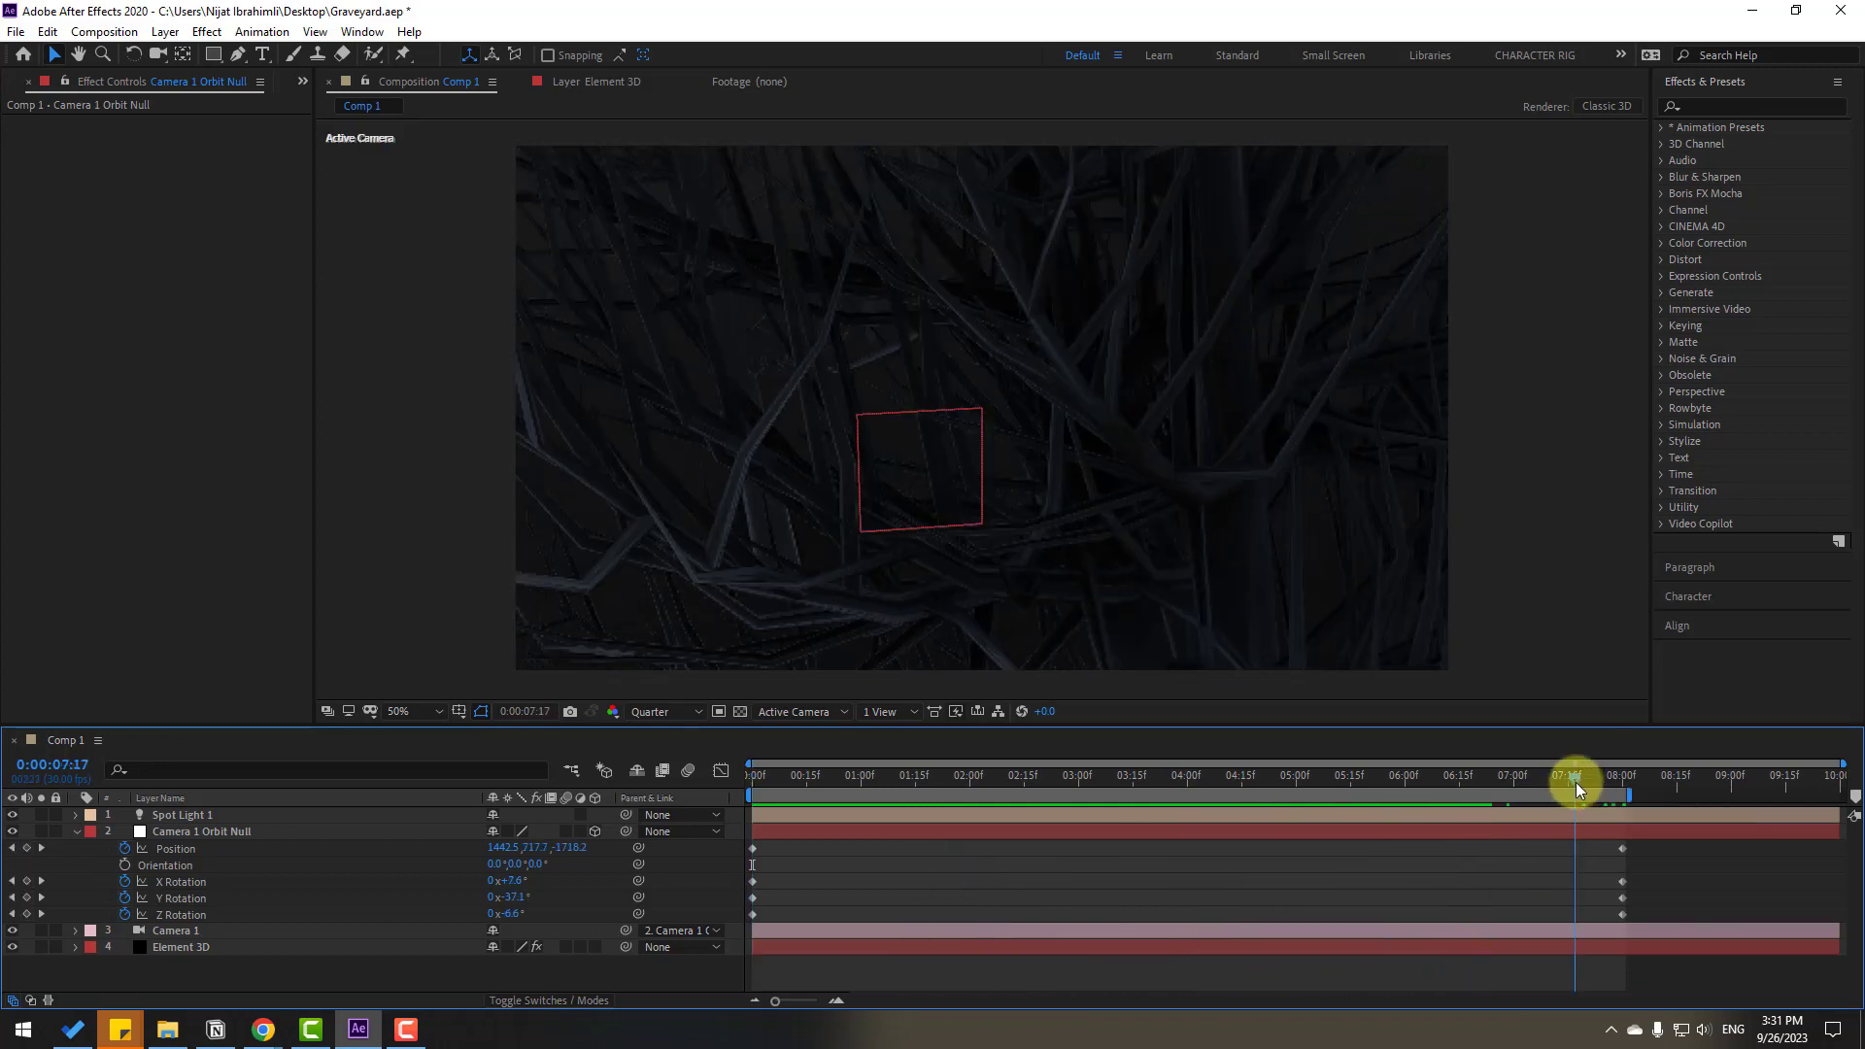
# Set the orbit null's Y position to 459.8 at 0:00:05:22 and shift that position keyframe to 8 seconds
pyautogui.moveTo(1576, 779); pyautogui.dragTo(1375, 792)
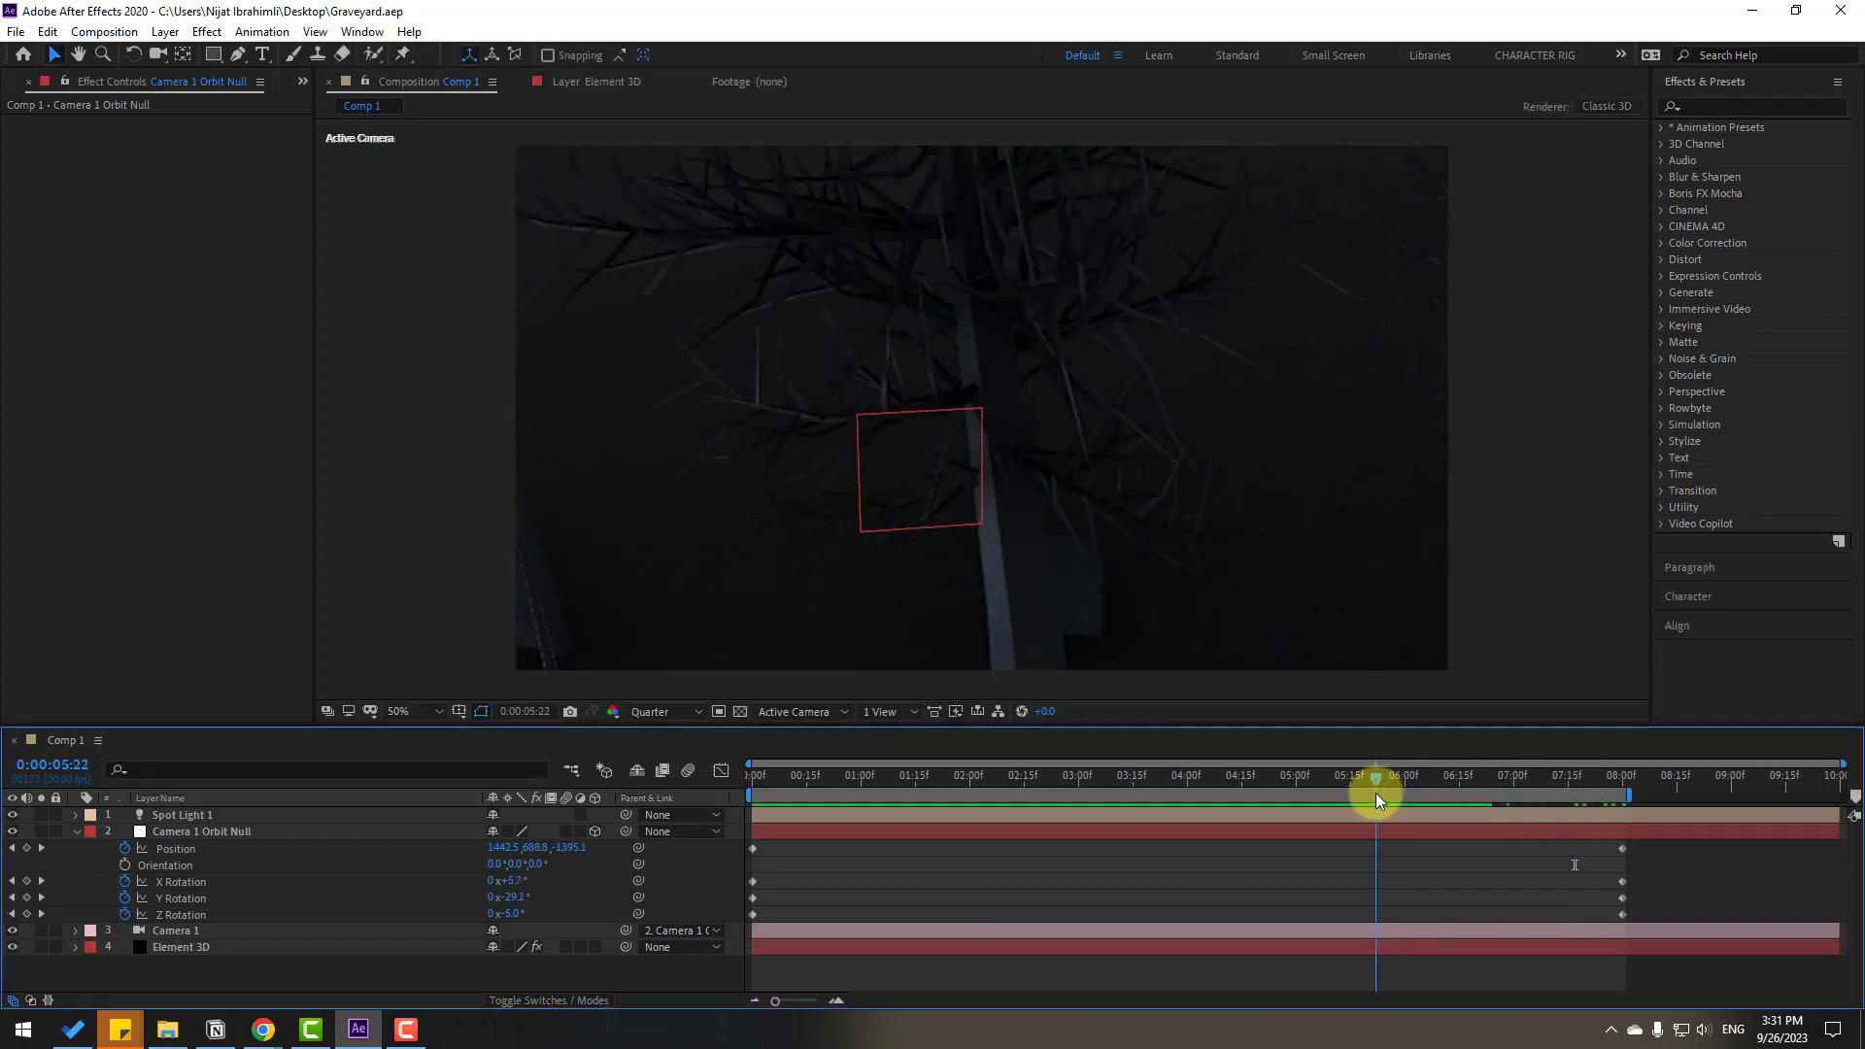
pyautogui.moveTo(552, 917); pyautogui.dragTo(365, 831)
pyautogui.click(448, 980)
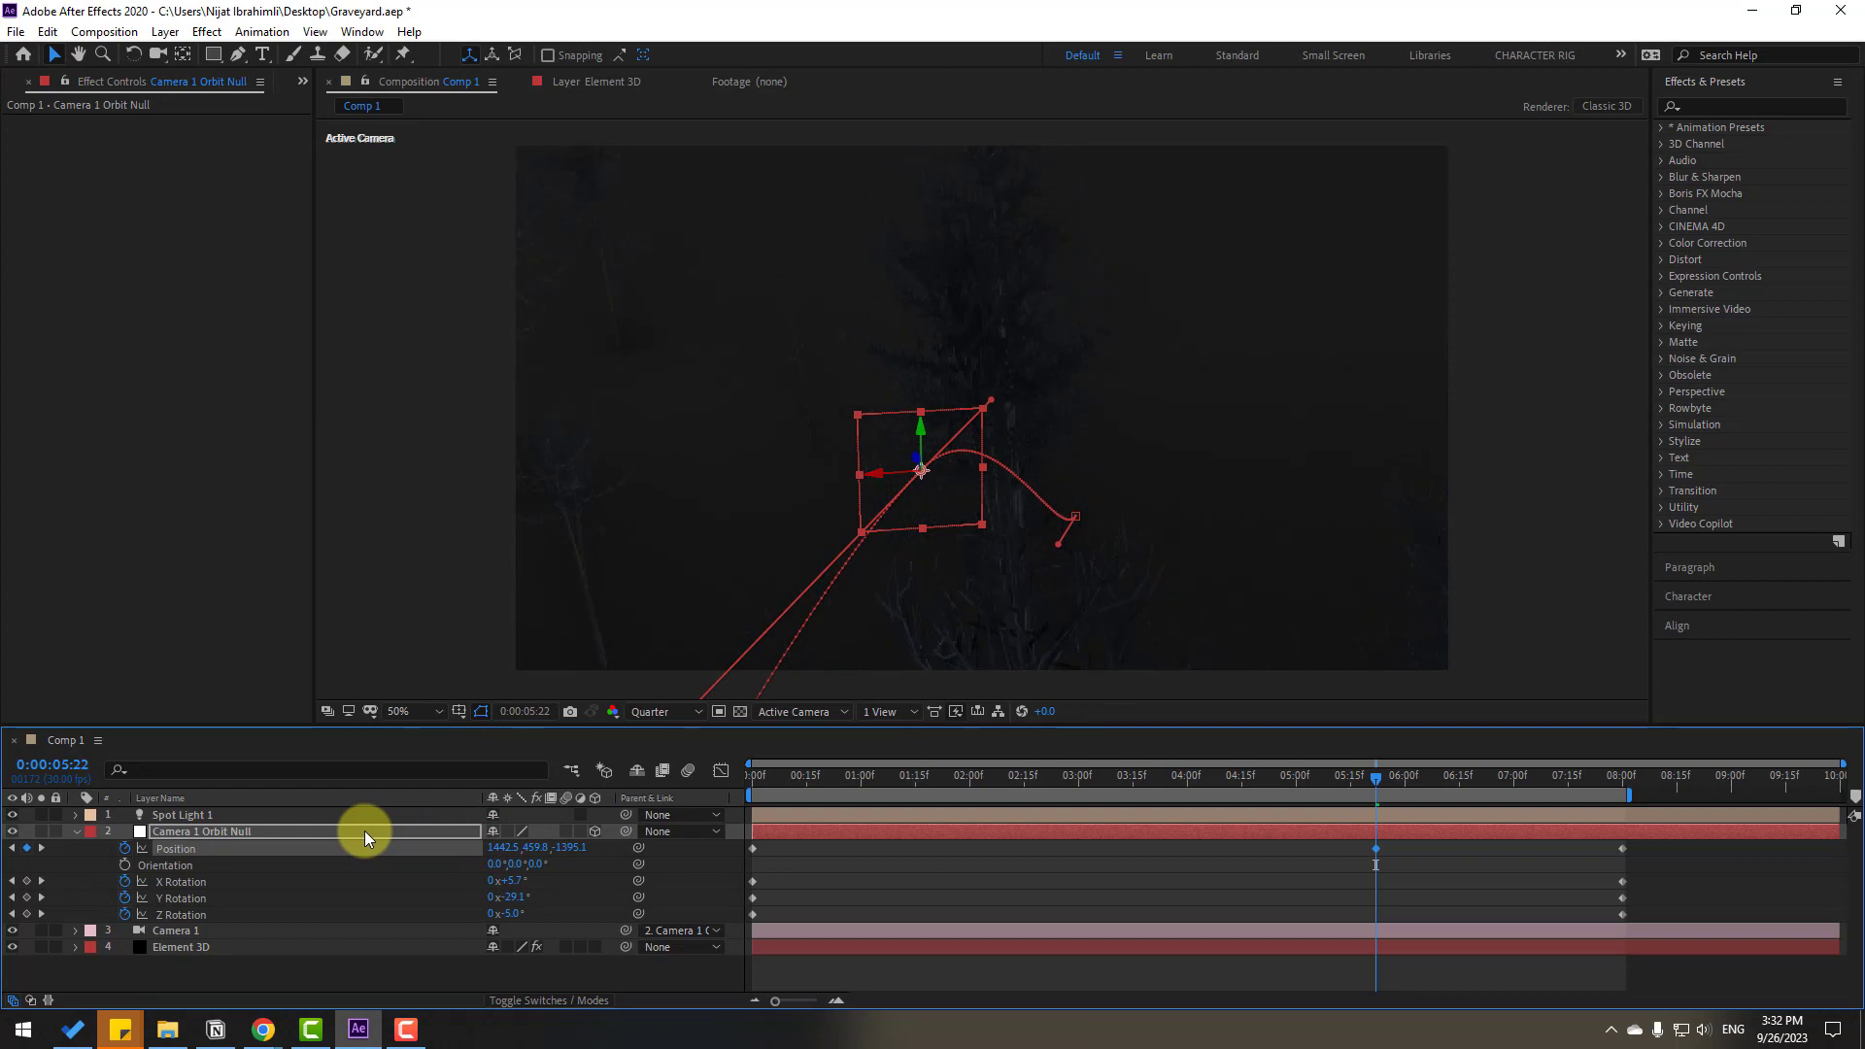
pyautogui.click(1451, 865)
pyautogui.moveTo(1372, 849); pyautogui.dragTo(1622, 848)
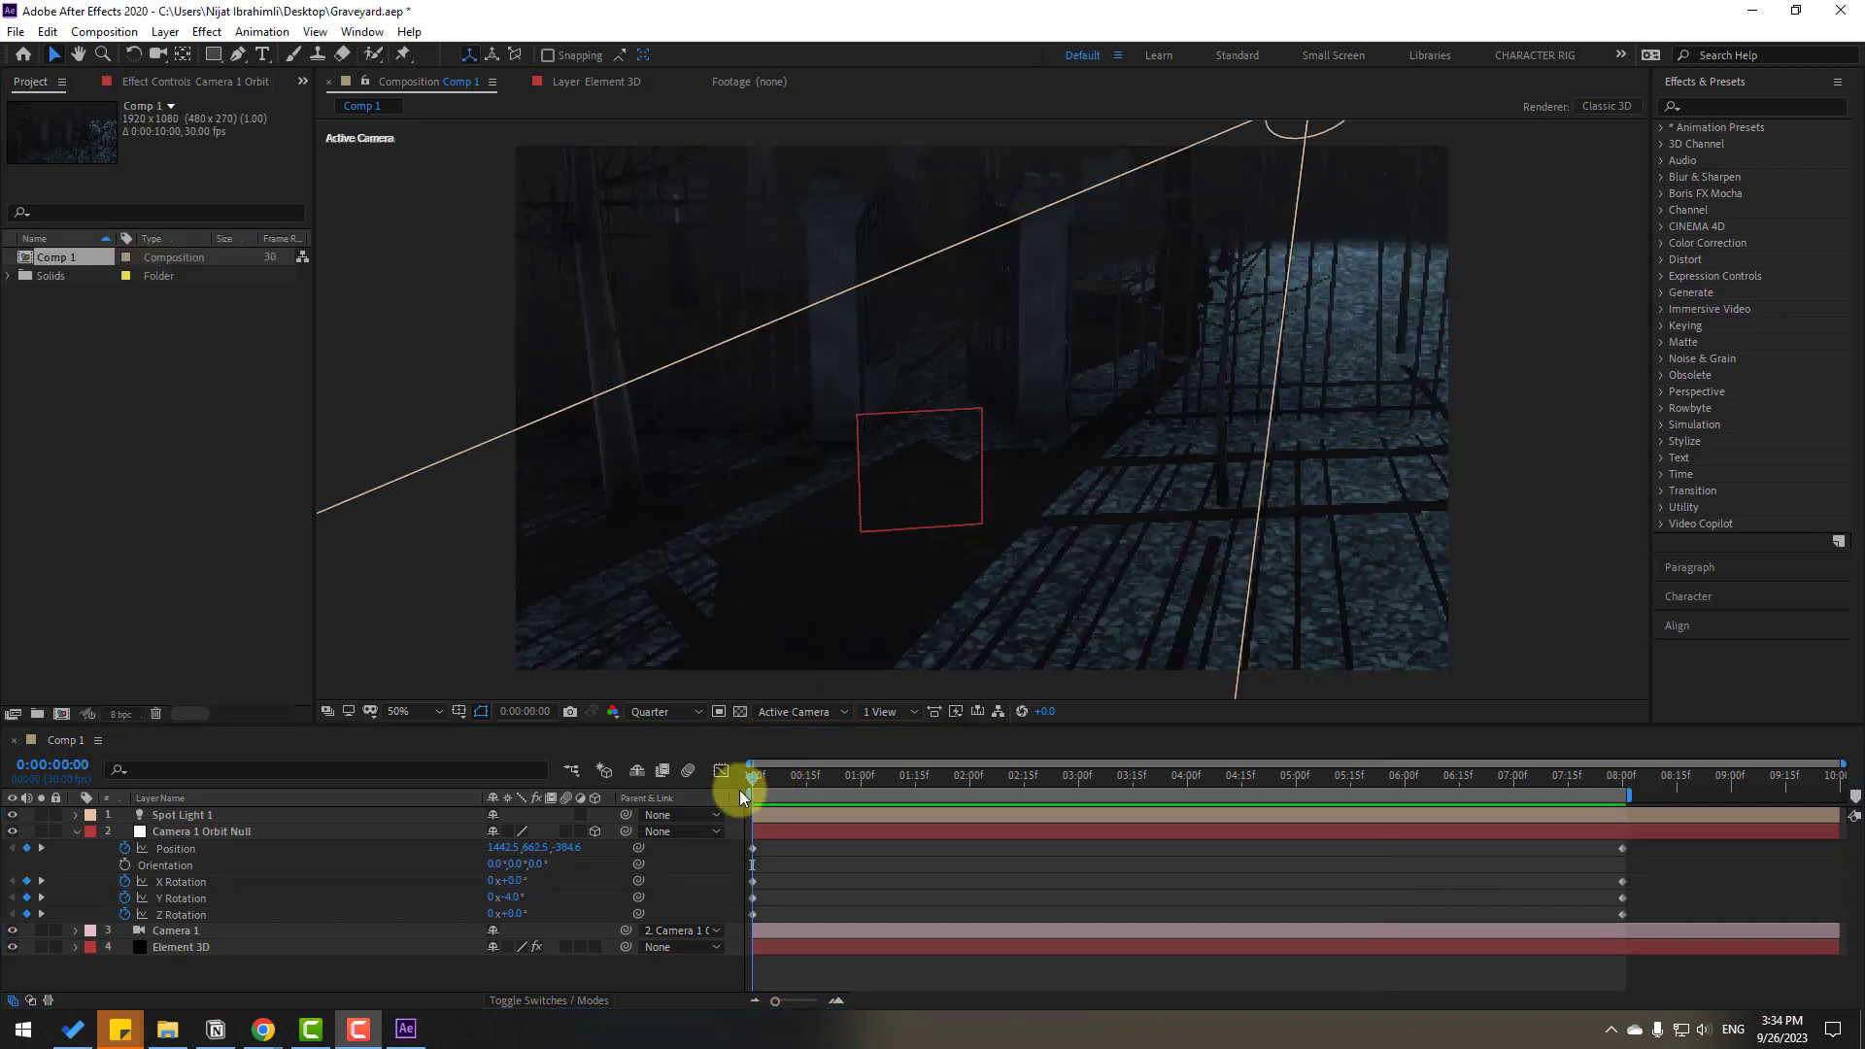
# Preview the revised camera move from the start of the composition
pyautogui.click(728, 782)
pyautogui.press('space')
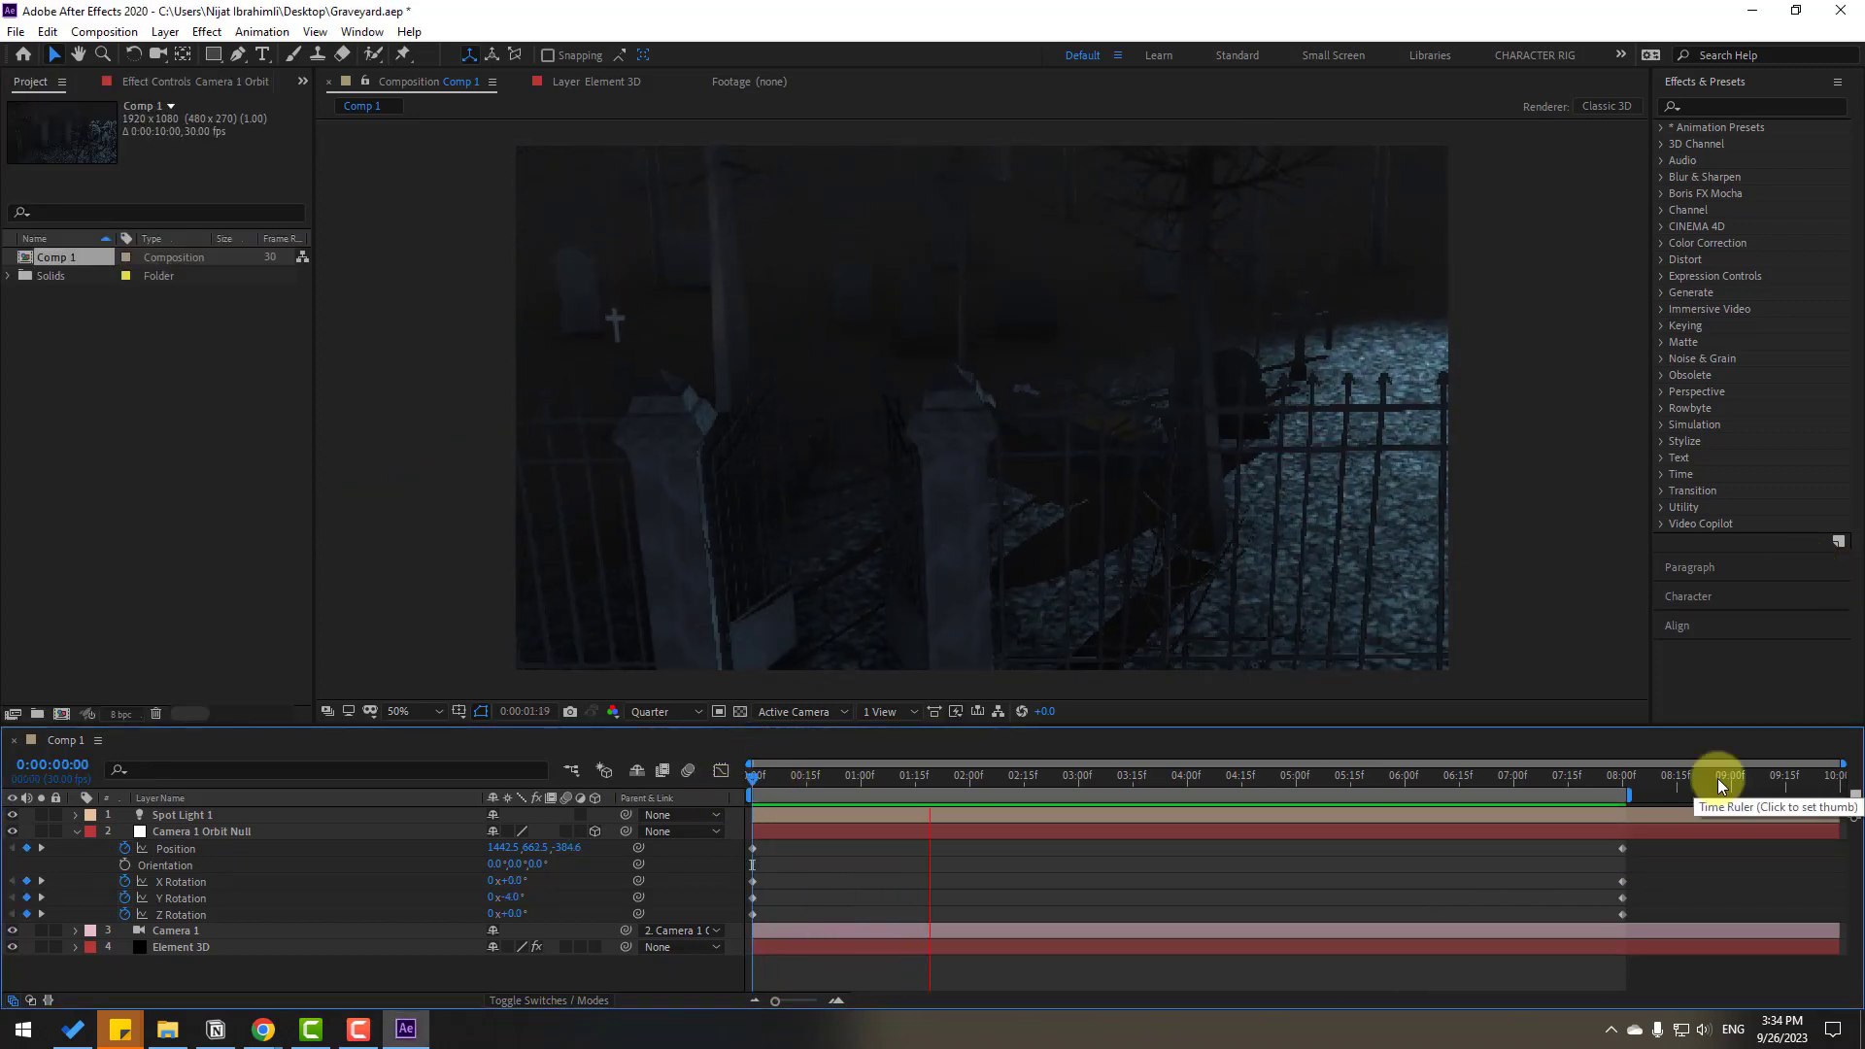